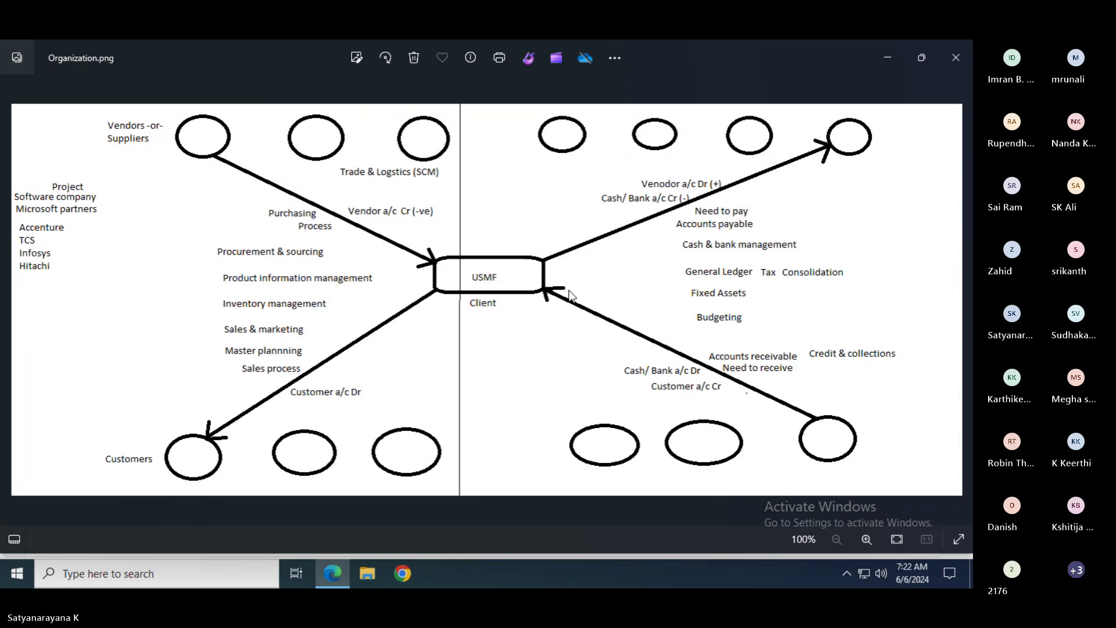
key("alt+Tab")
key("alt+Tab")
key("alt+Tab")
key("alt+Tab")
key("alt+Tab")
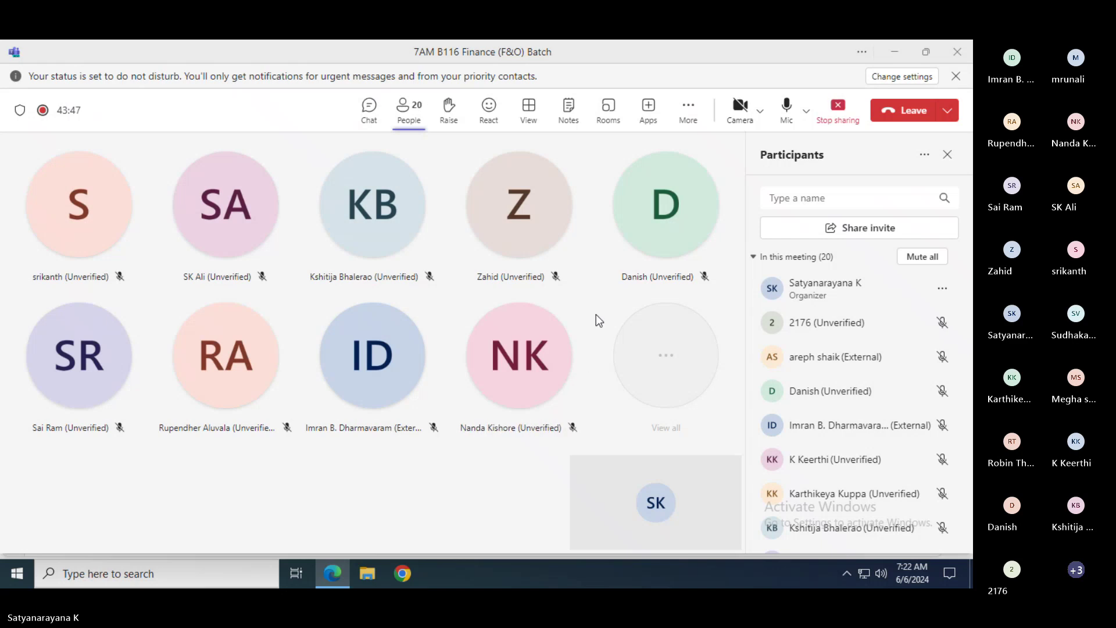
key("alt+Tab")
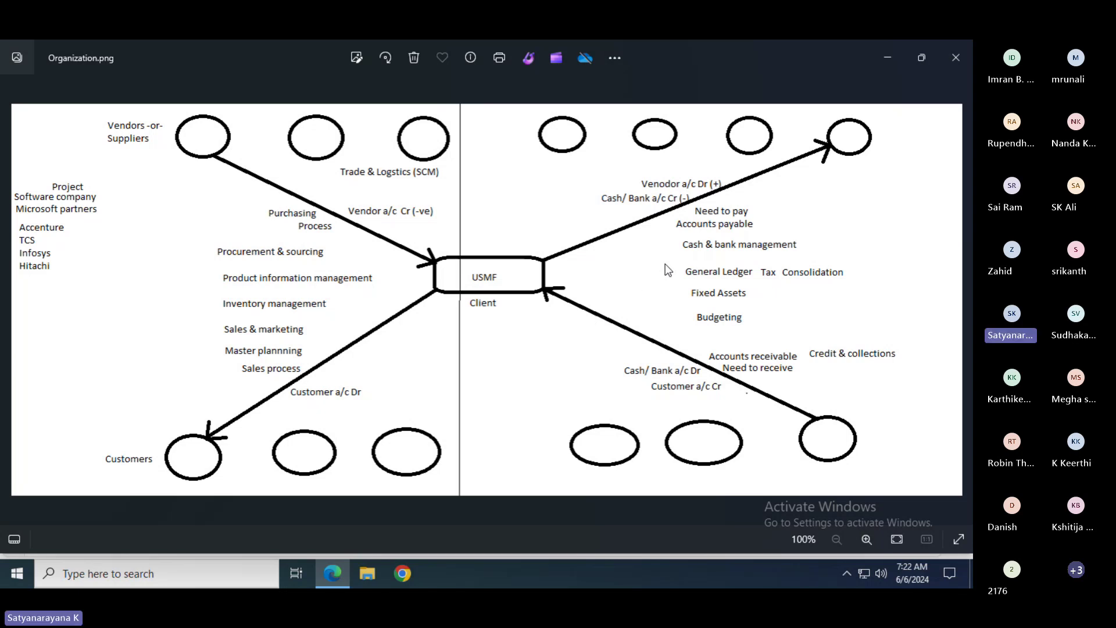
- Switch from the Organization.png diagram to the Dynamics 365 10.0.37 virtual machine window
key("alt+Tab")
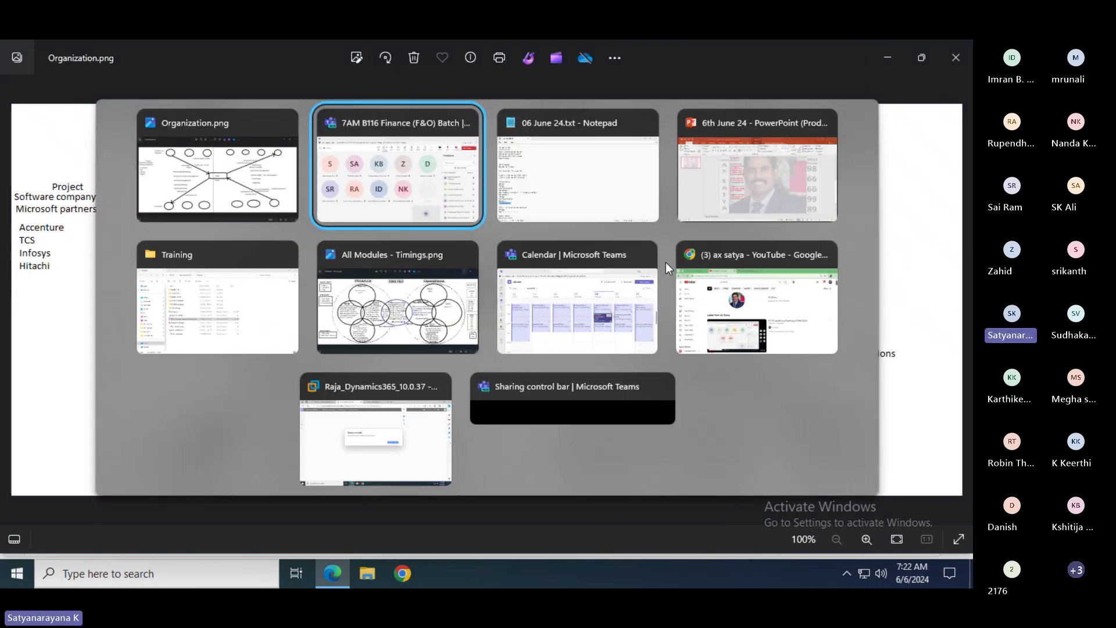
key("alt+Tab")
key("alt+Tab")
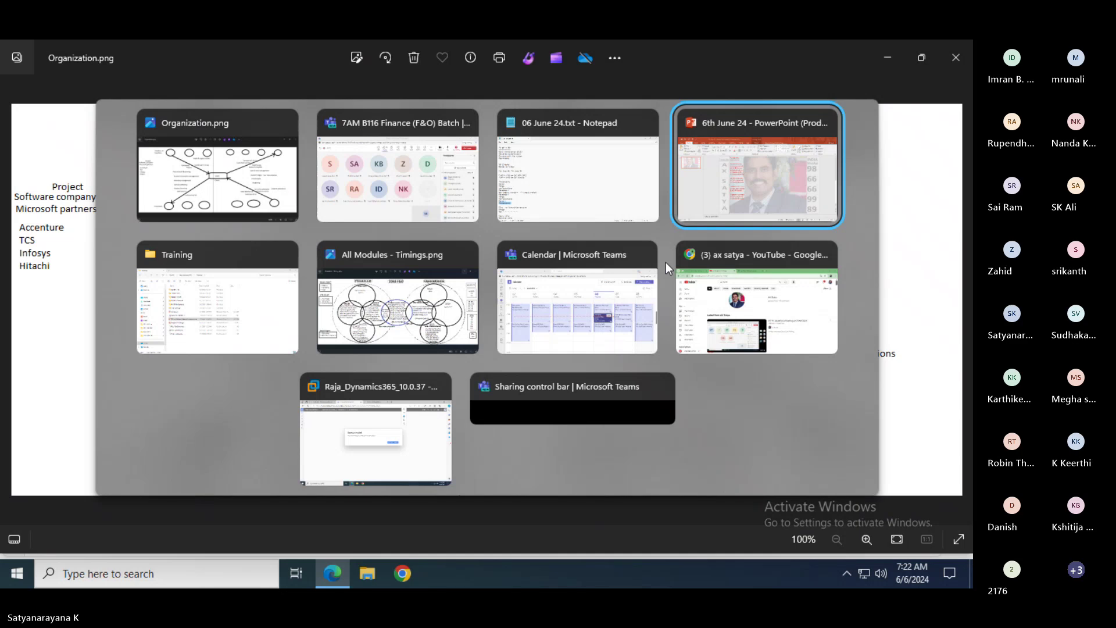
key("alt+Tab")
key("alt+Tab")
key("alt+Tab")
key("alt+Tab")
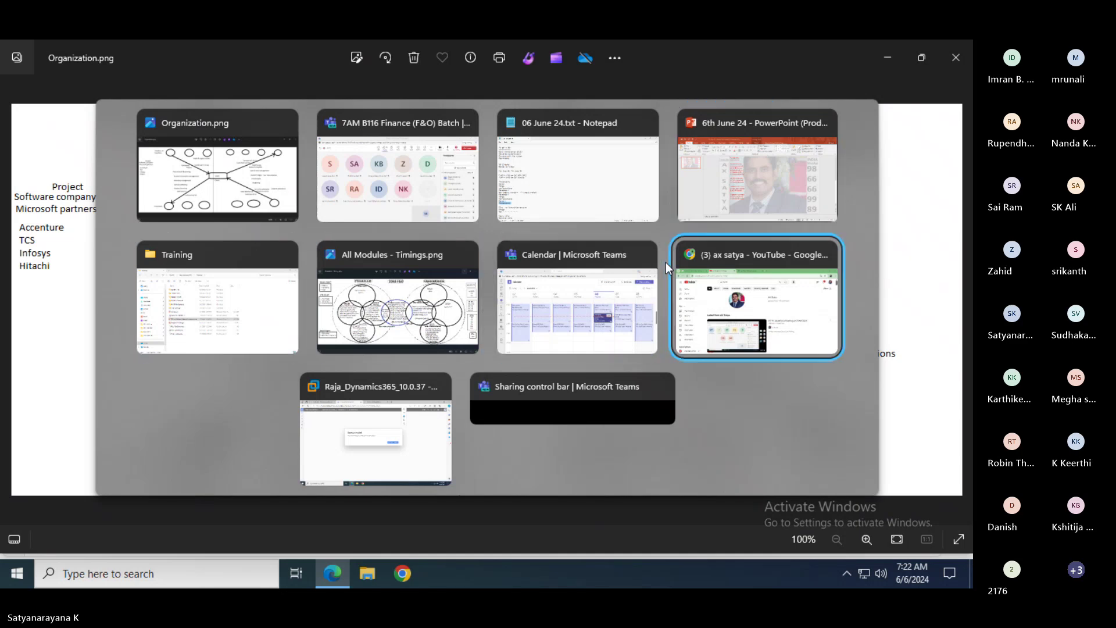
key("alt+Tab")
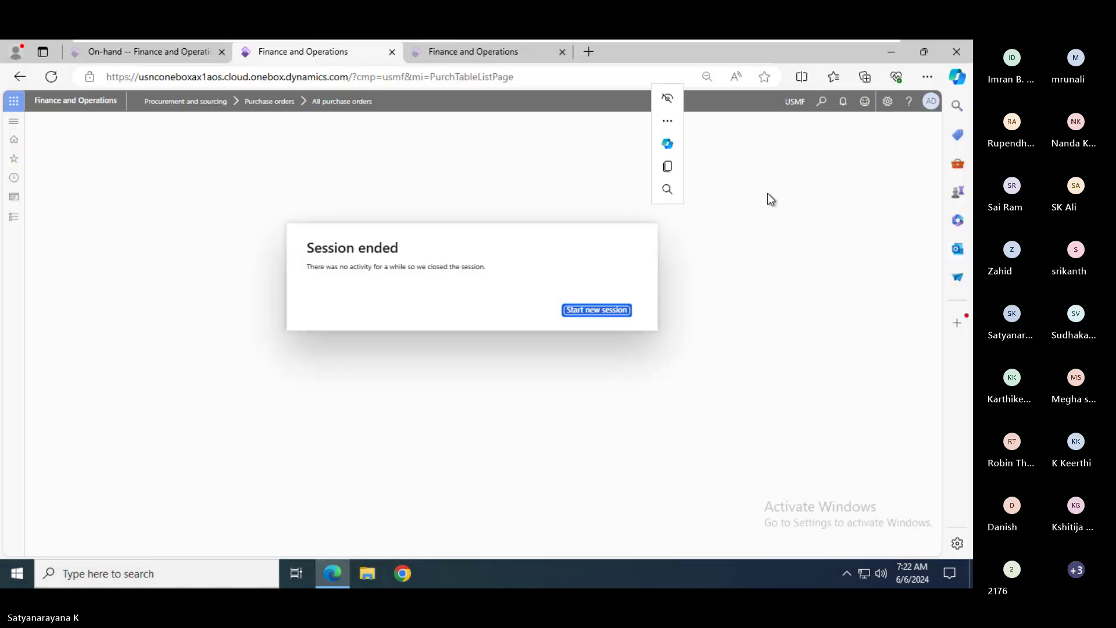
- Close the browser window with the ended session and reopen Finance and Operations in Edge from the saved URL favorite
left_click(957, 51)
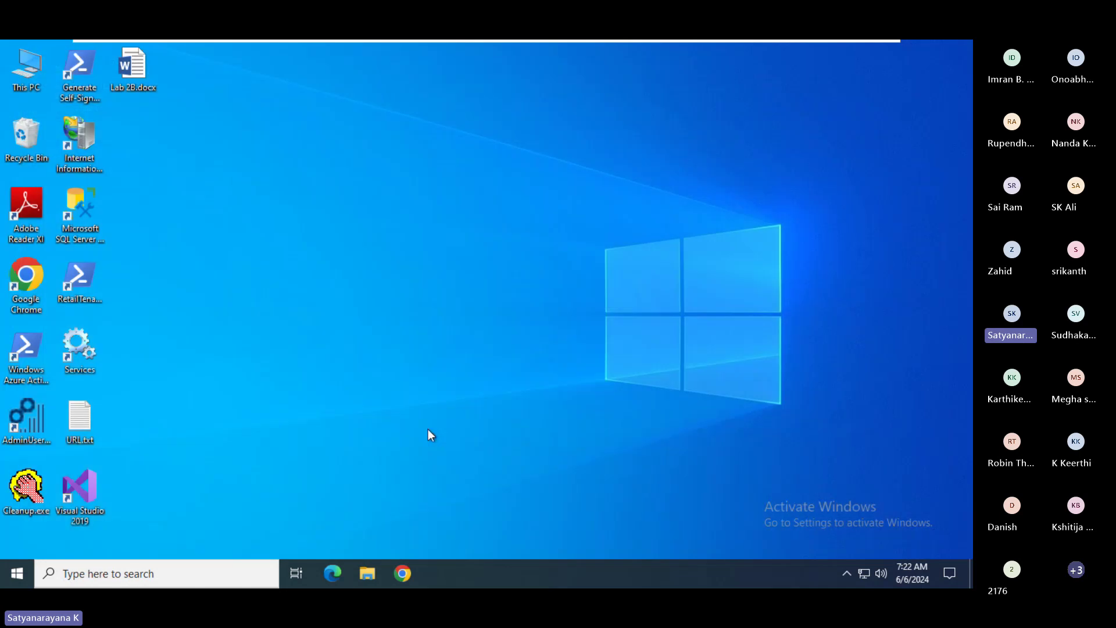
left_click(327, 576)
left_click(24, 105)
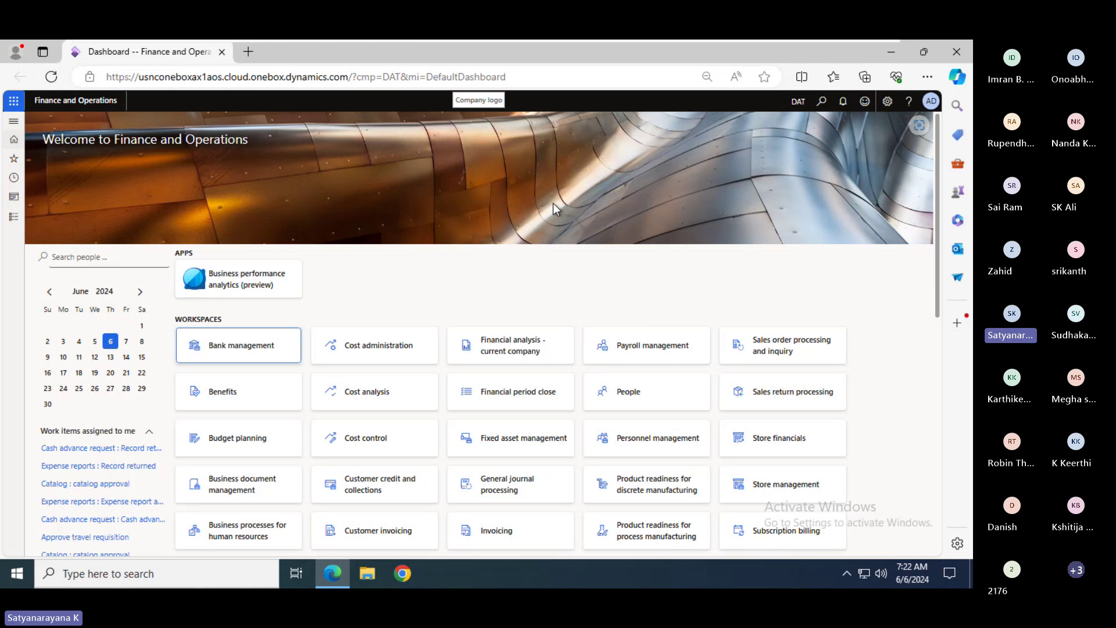
left_click(957, 51)
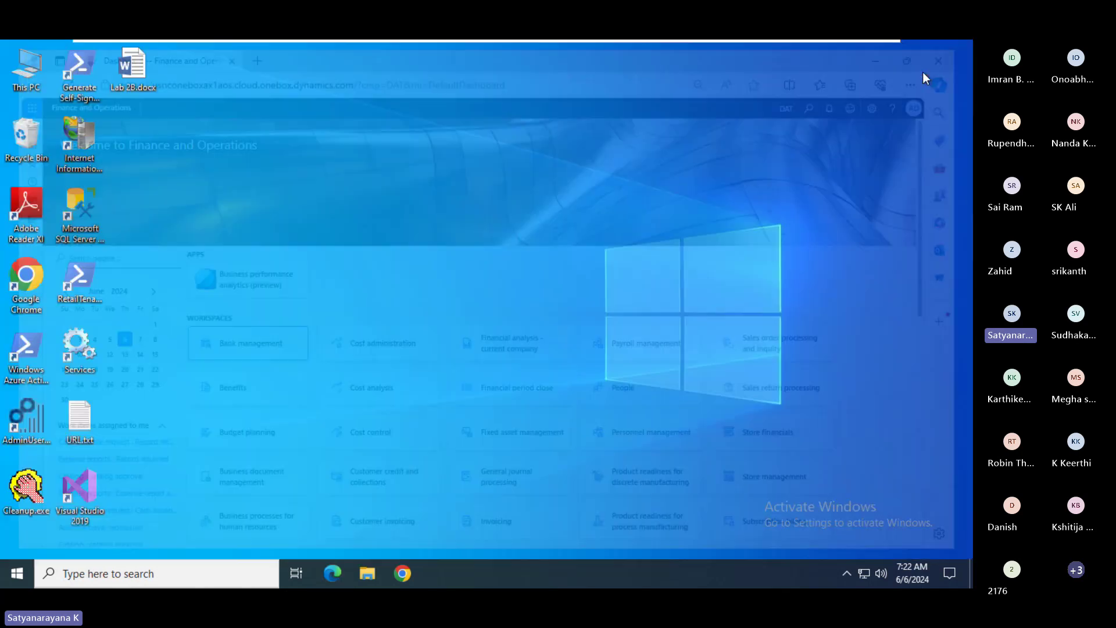
left_click(333, 574)
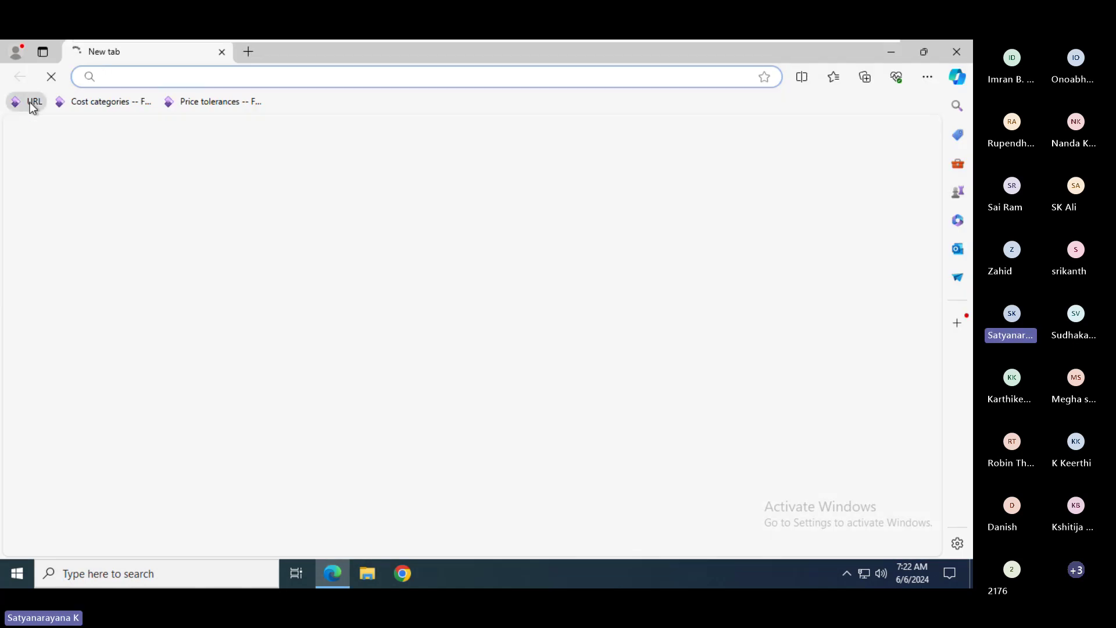
left_click(32, 102)
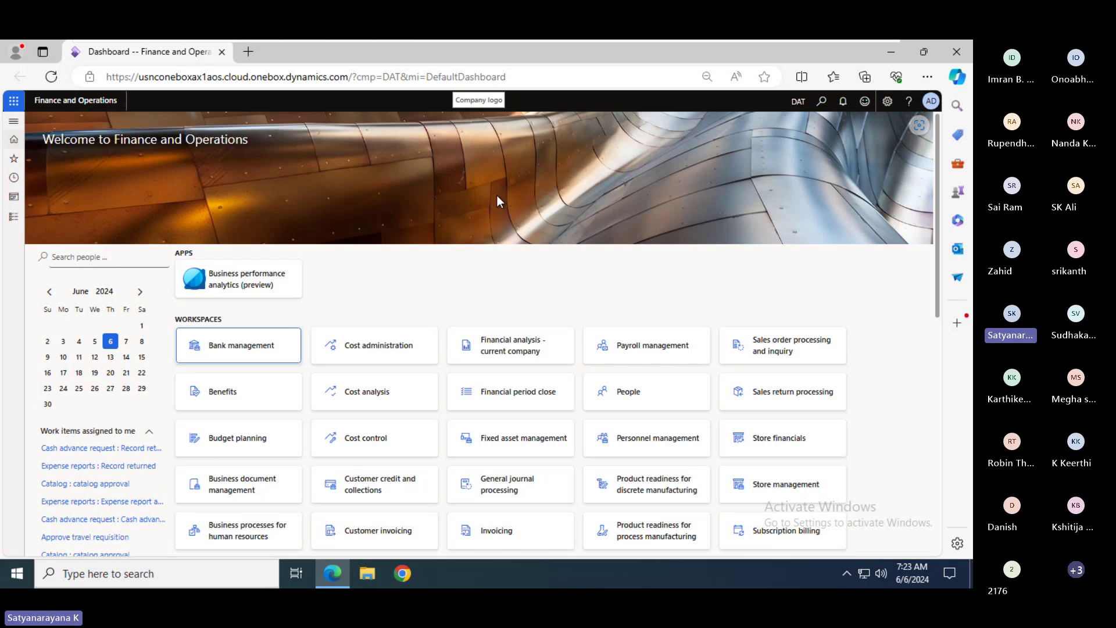
- Open the company list on the dashboard and look through the legal entities whose codes start with B
left_click(799, 104)
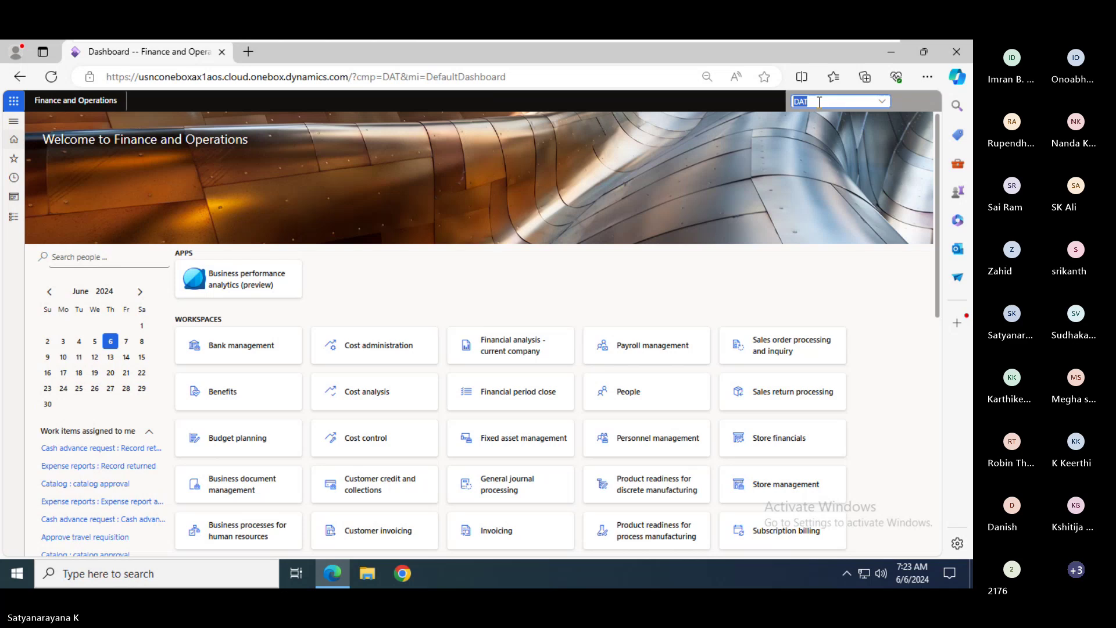
left_click(883, 102)
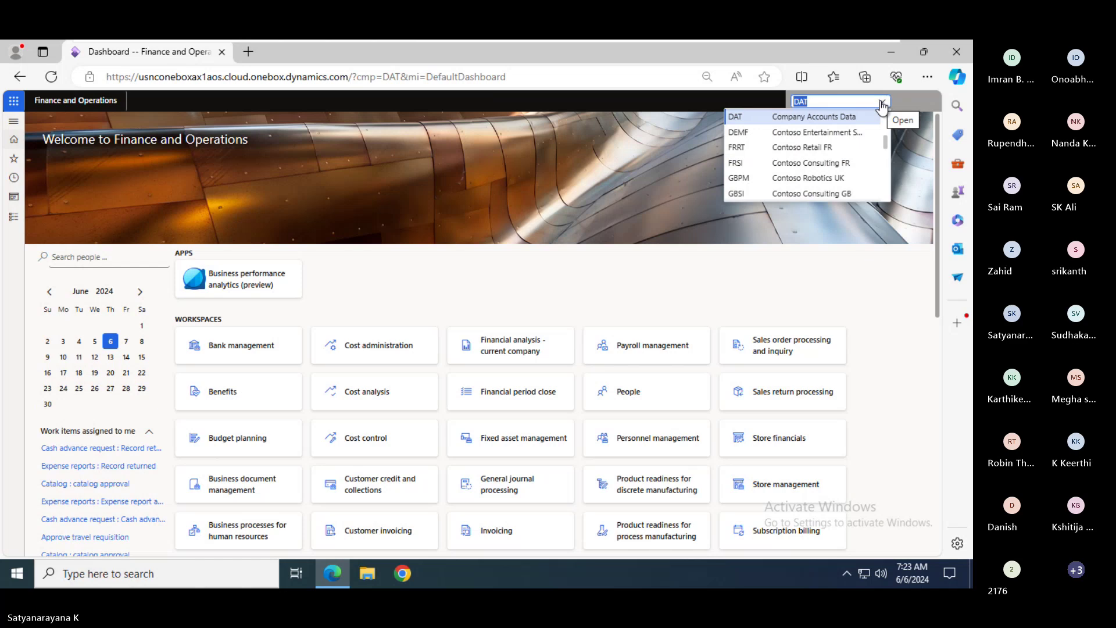
mouse_move(888, 138)
left_mouse_down()
mouse_move(889, 195)
mouse_move(886, 124)
left_mouse_up()
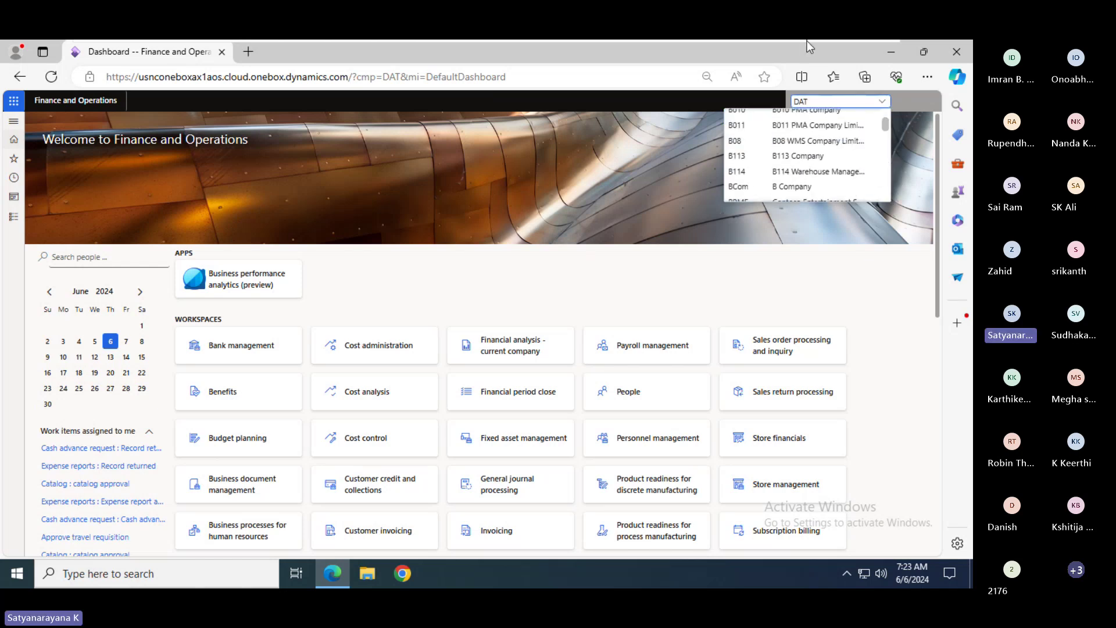
- Switch to the Teams meeting, admit the participant waiting in the lobby, and return to Finance and Operations
mouse_move(807, 41)
key("alt+Tab")
key("alt+Tab")
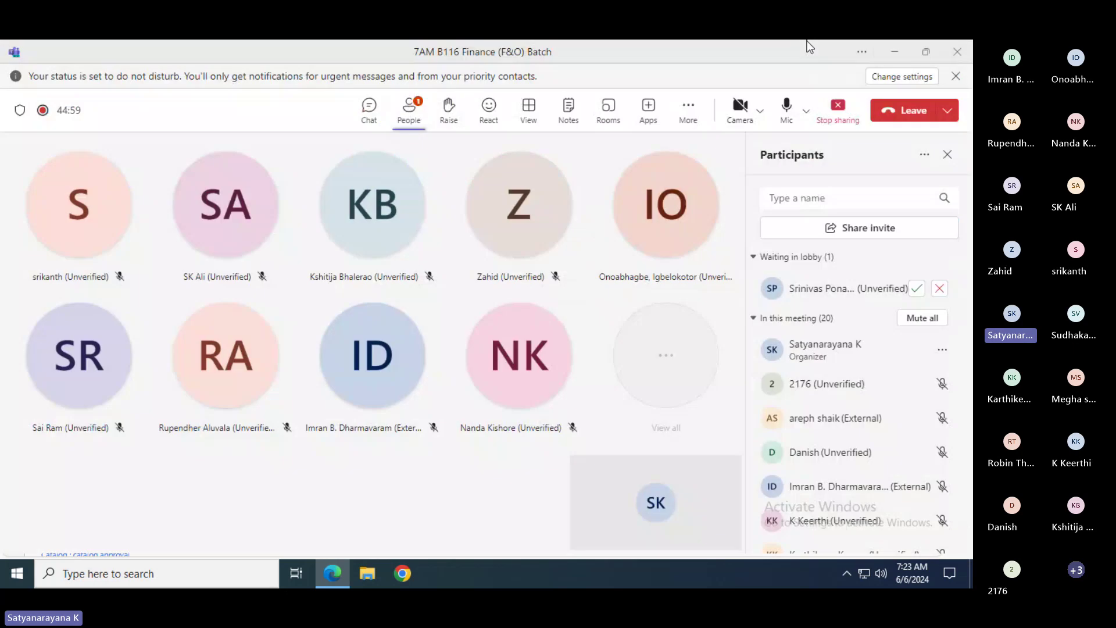
left_click(917, 289)
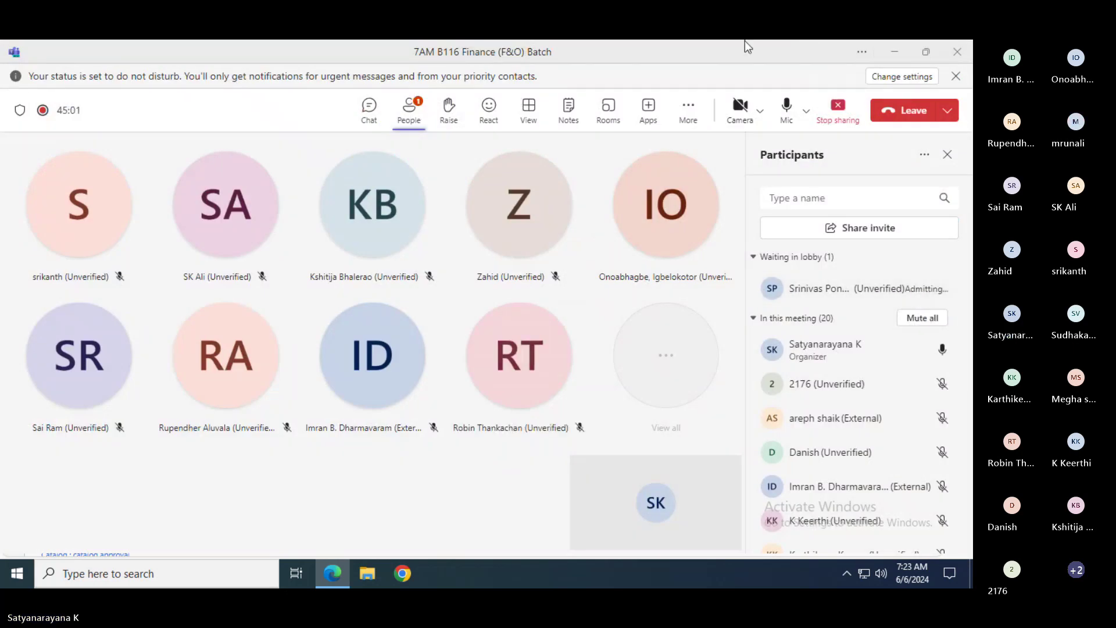
key("alt+Tab")
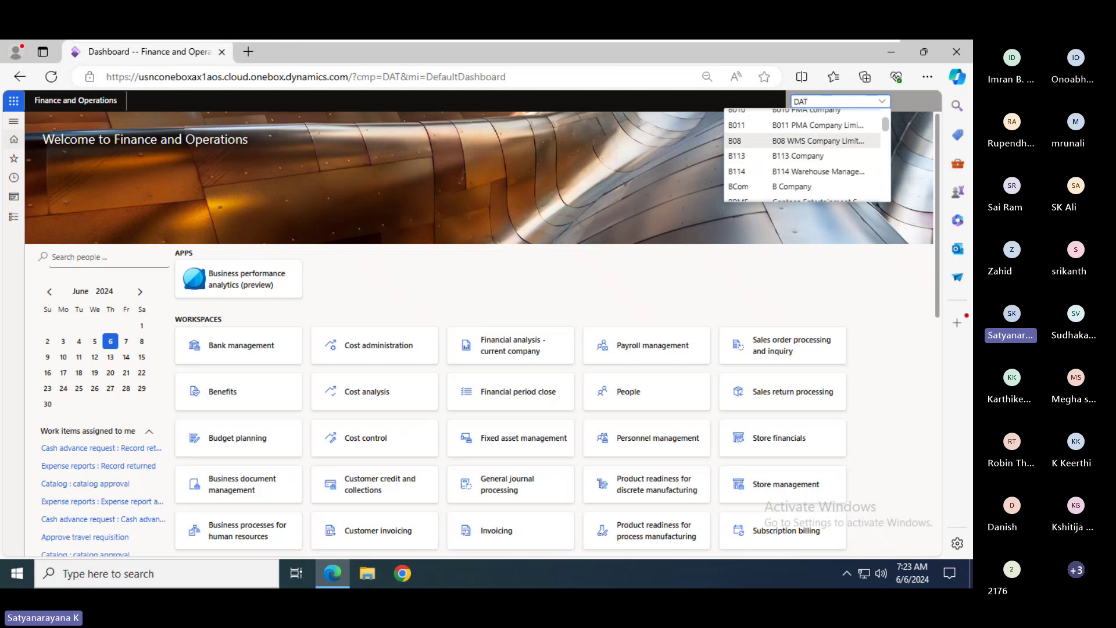
- Change the active company to USMF
left_click_drag(885, 125, 888, 170)
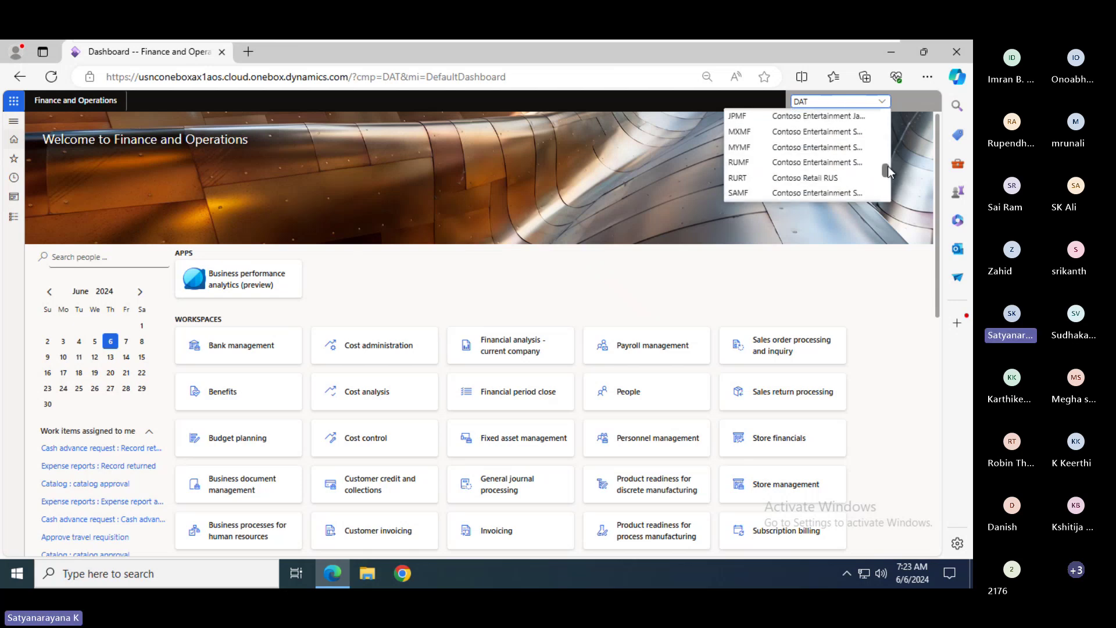
left_click(824, 99)
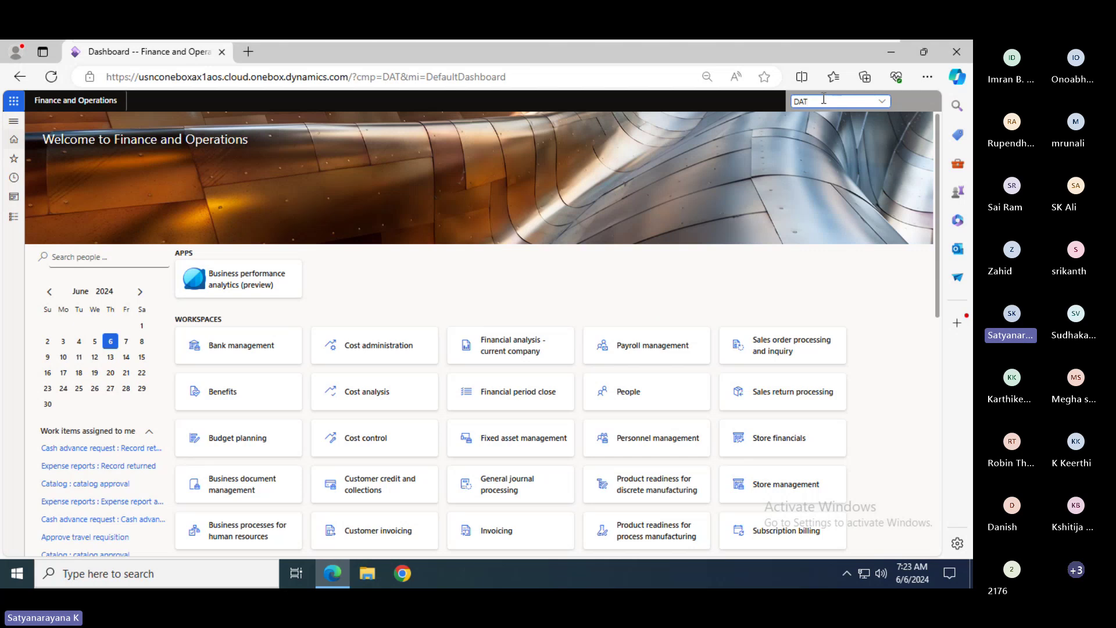
type("US")
key("BackSpace")
key("BackSpace")
key("BackSpace")
key("BackSpace")
key("BackSpace")
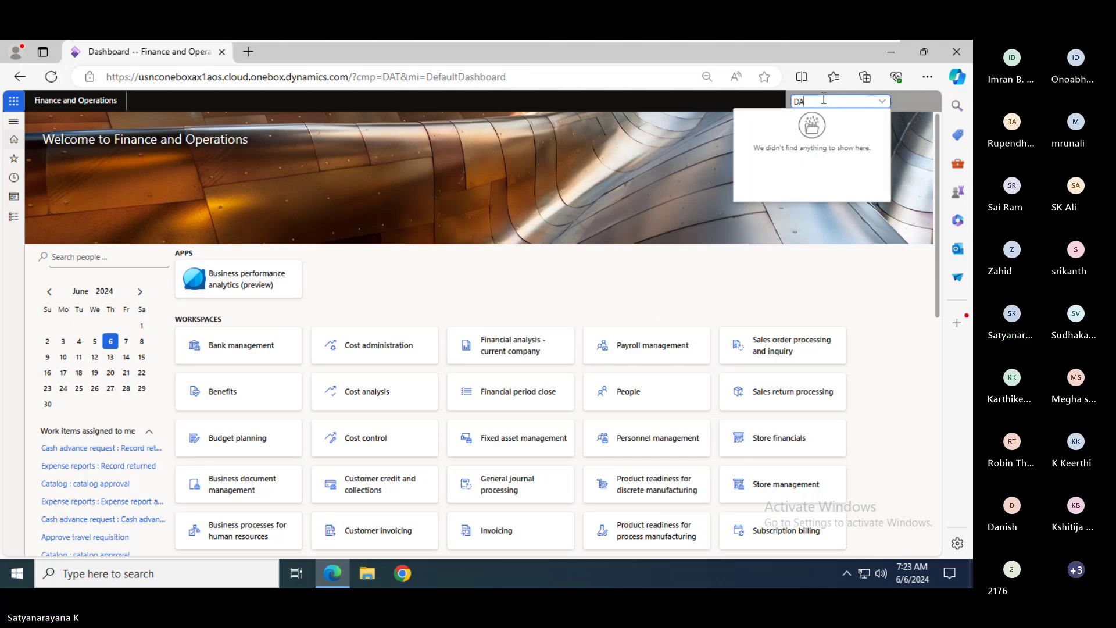
type("USMF")
key("Return")
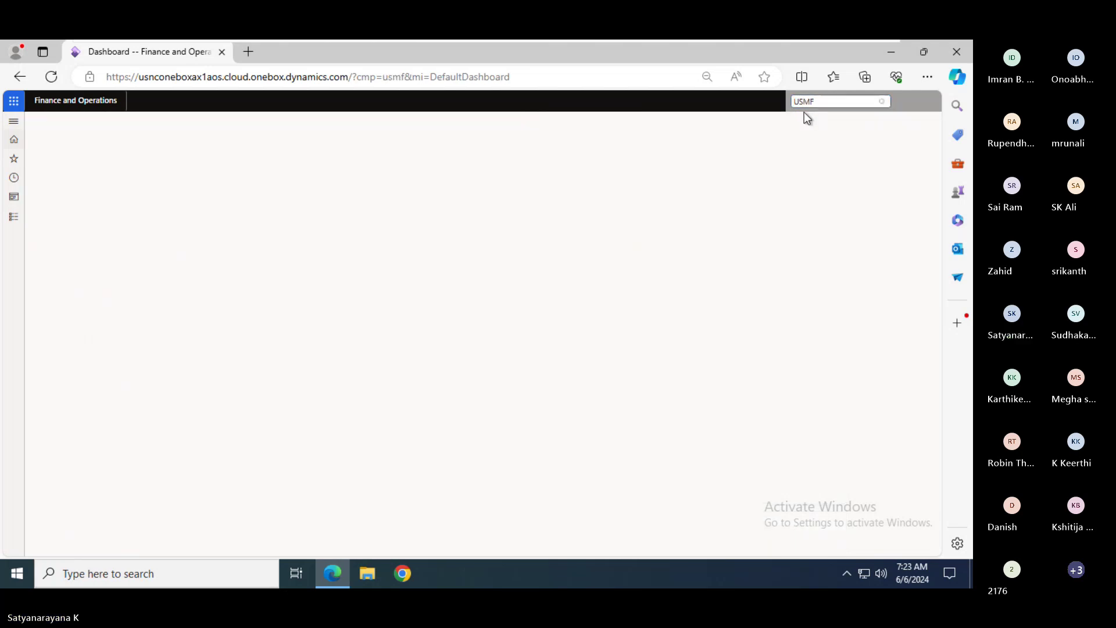
mouse_move(814, 44)
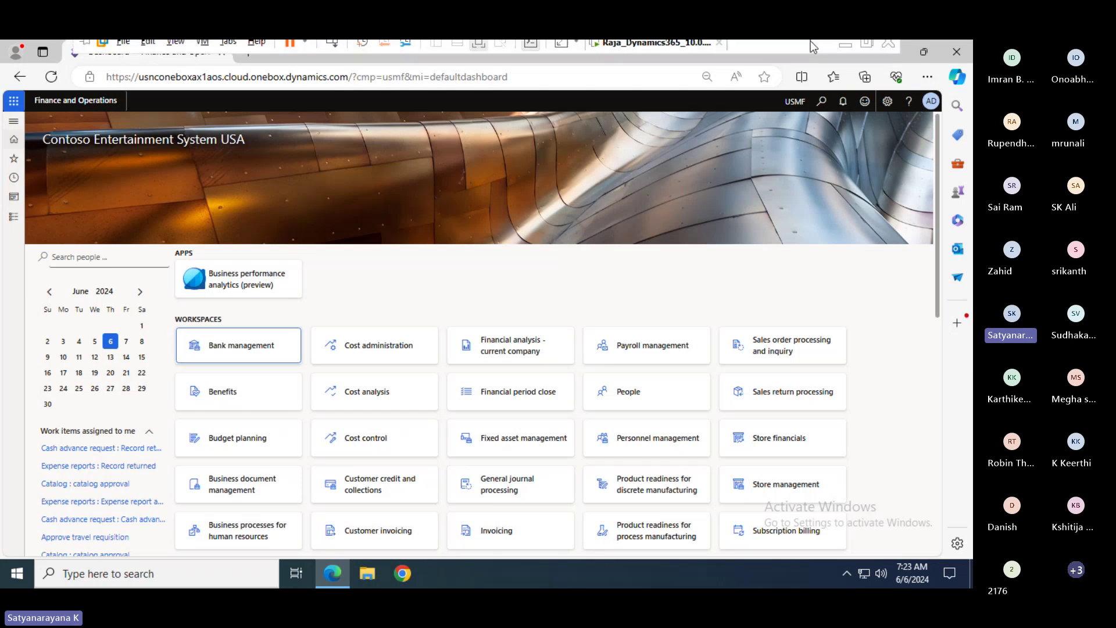
key("alt+Tab")
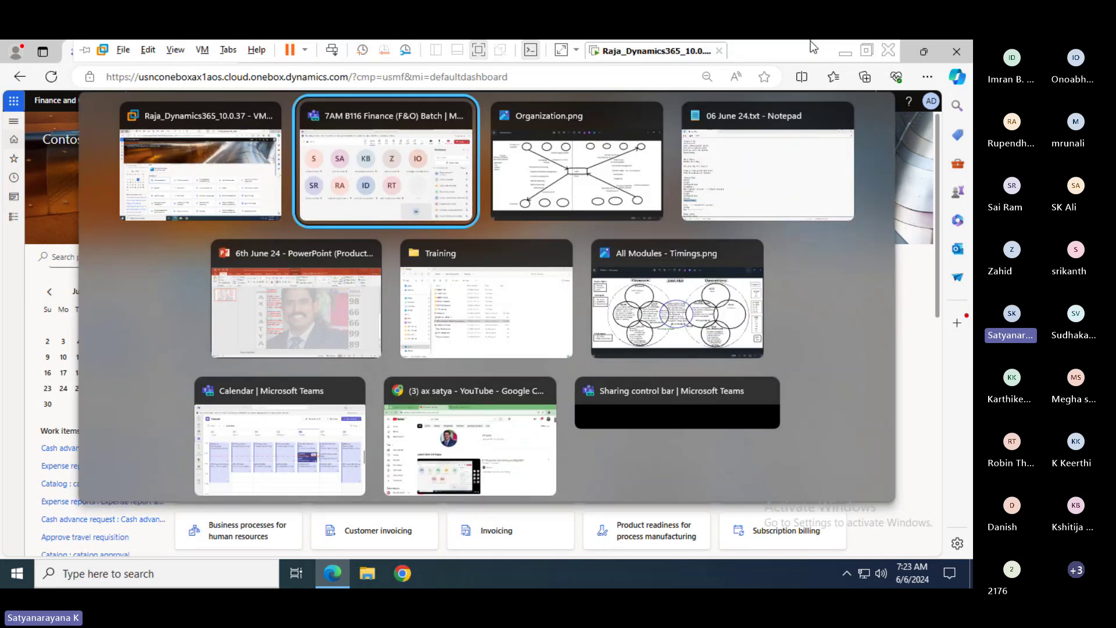
key("alt+Tab")
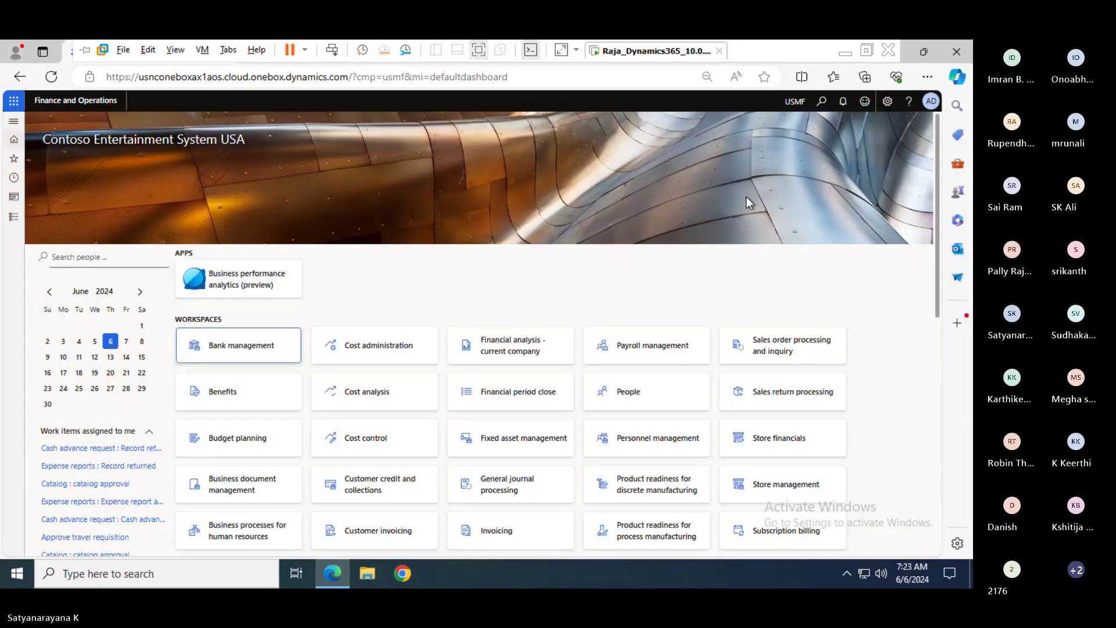
- Reopen the company list and look through the available legal entities above USMF
left_click(796, 101)
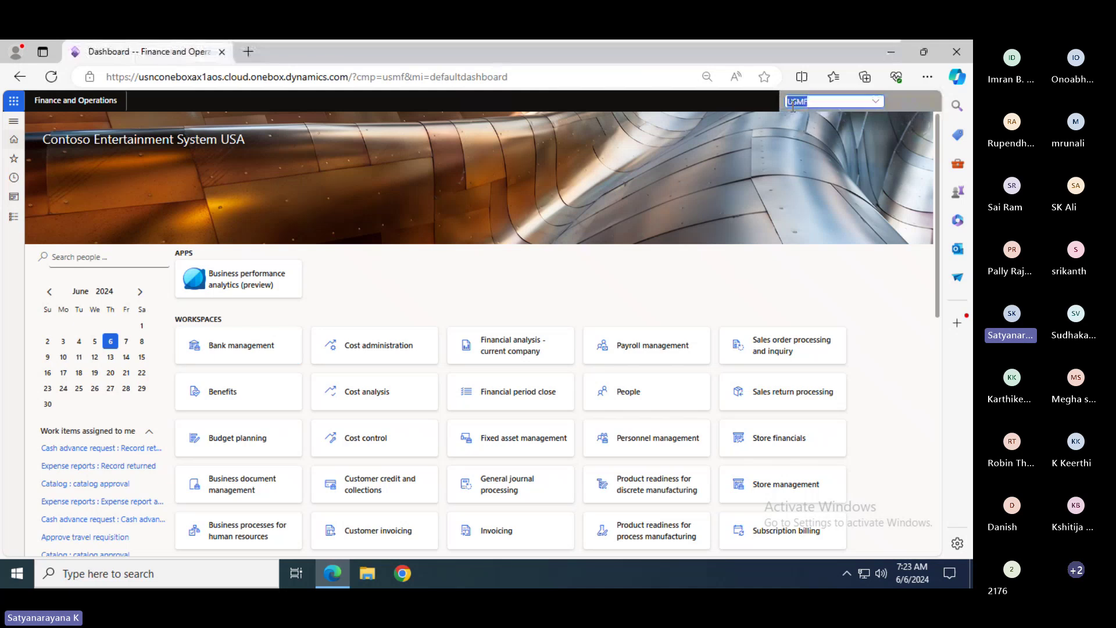
left_click(879, 110)
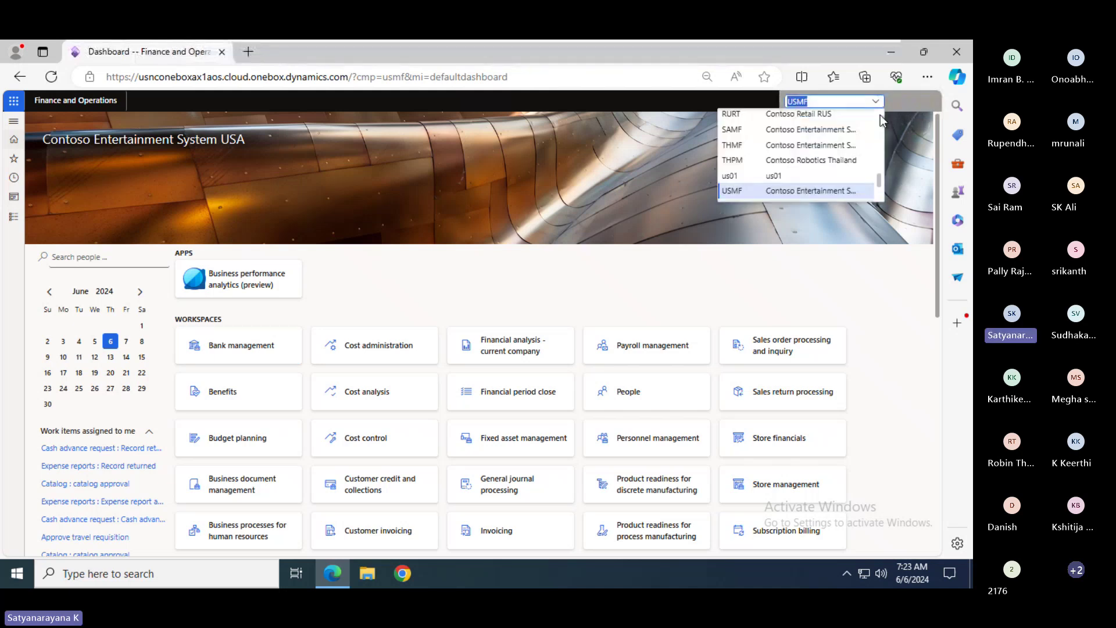
left_click_drag(880, 181, 877, 108)
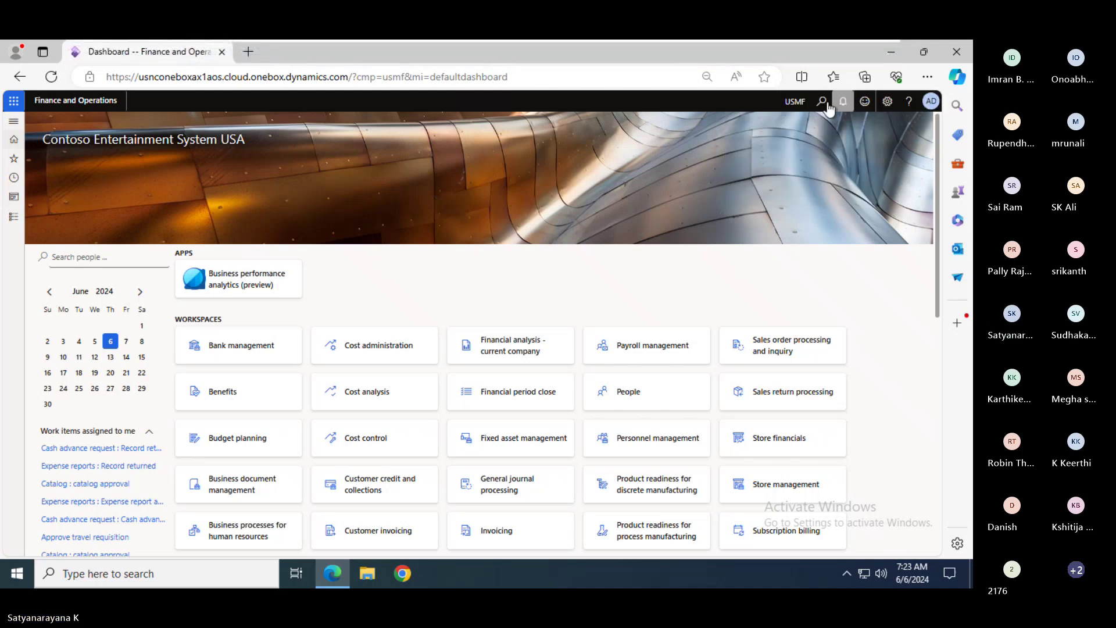
left_click(797, 101)
left_click(876, 102)
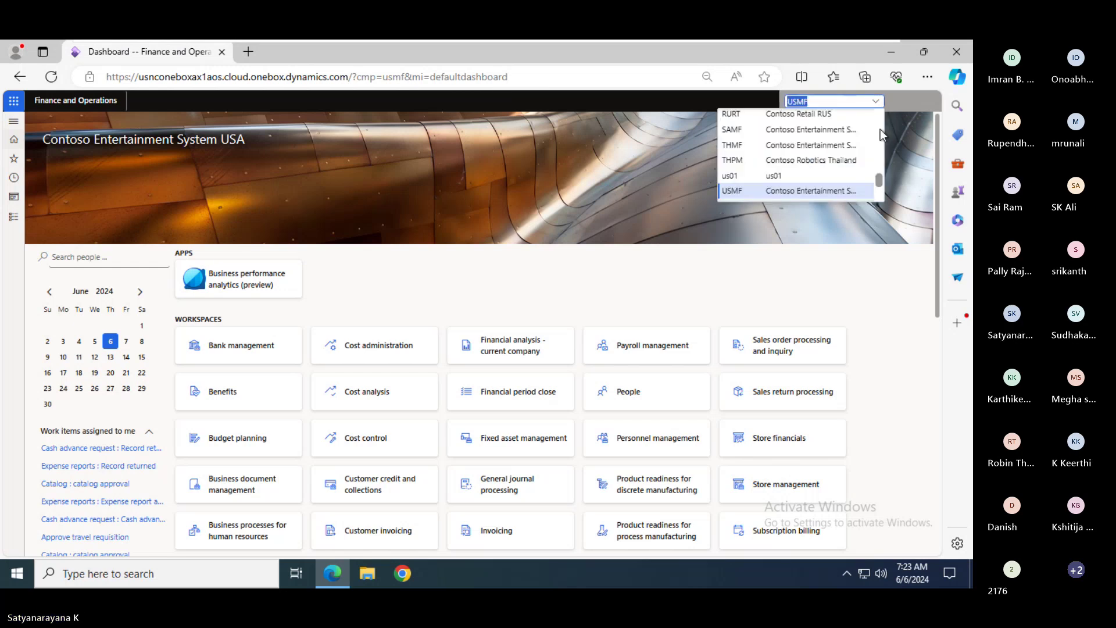
left_click_drag(879, 173, 877, 111)
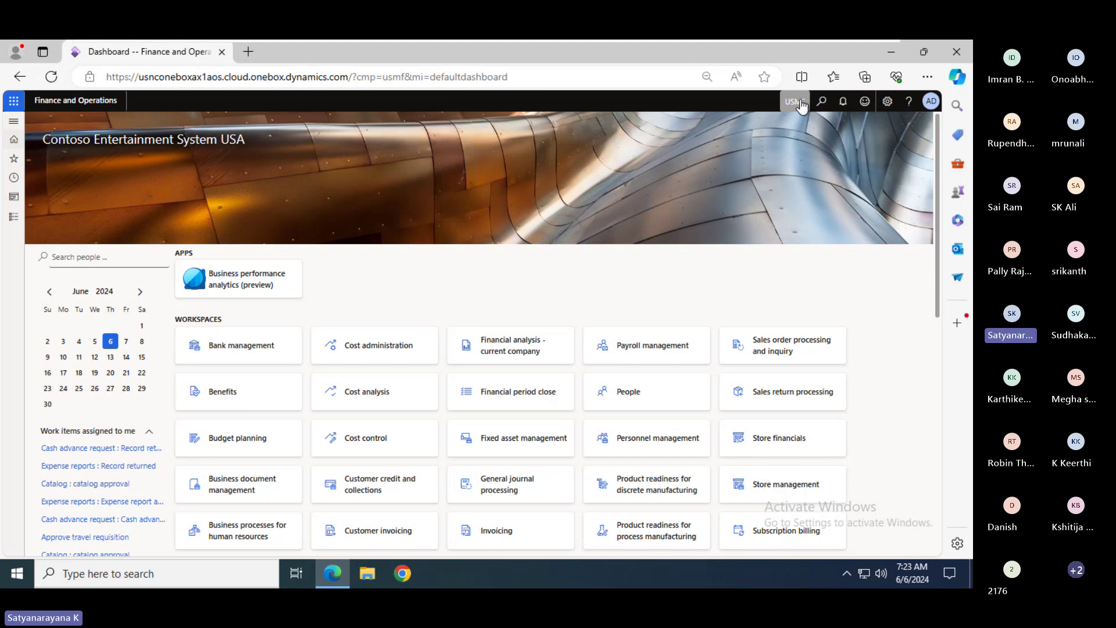
- Filter the company list by B and review the matching companies
left_click(801, 100)
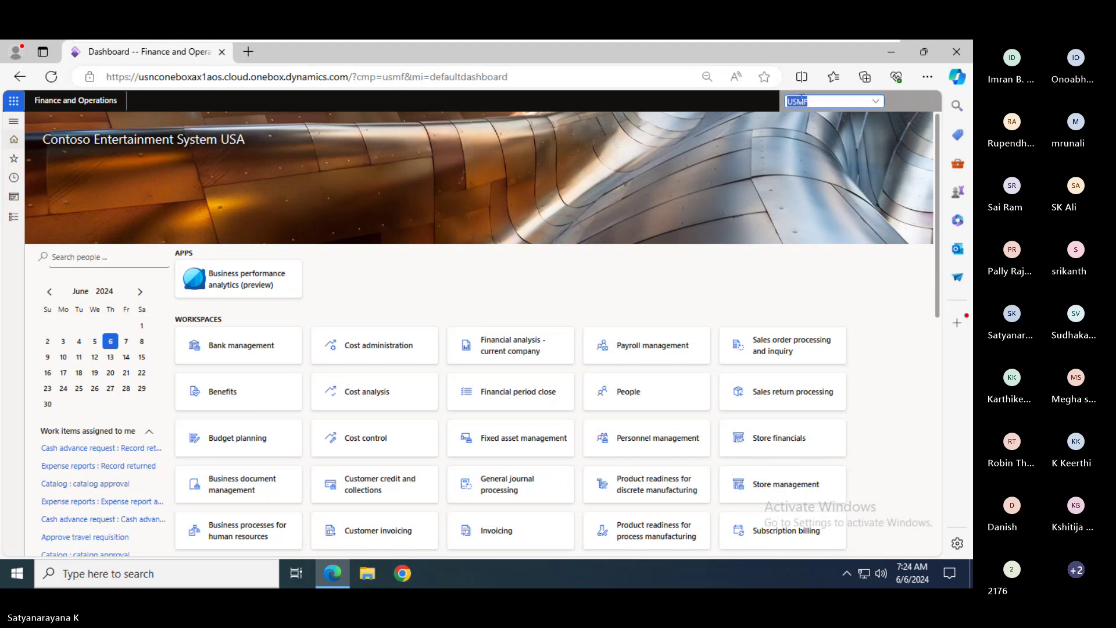
left_click(876, 102)
type("B")
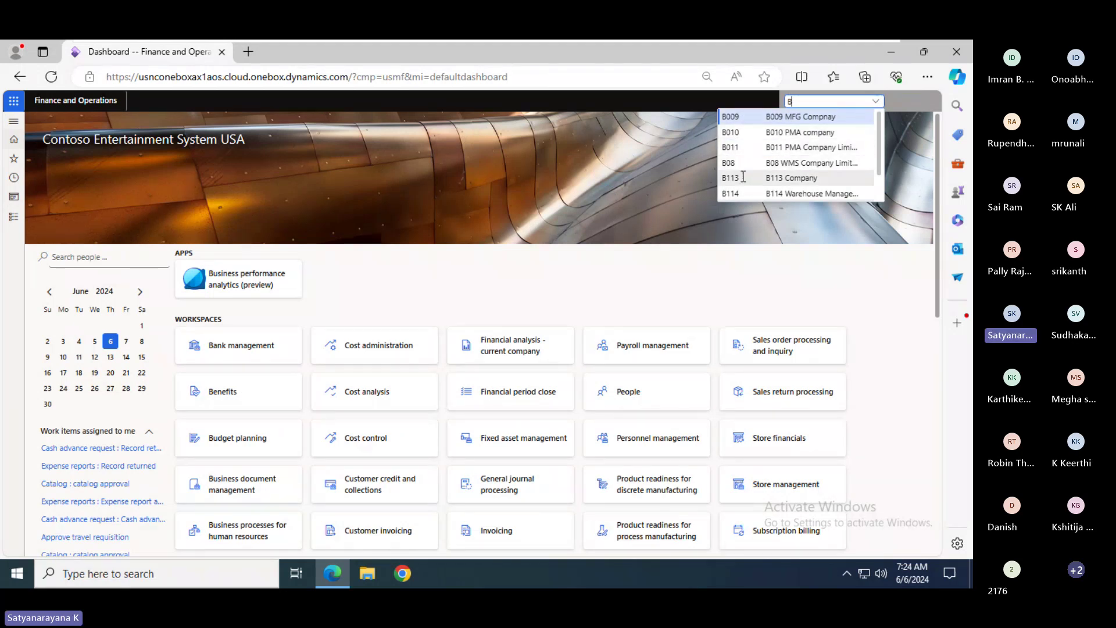
left_click_drag(878, 133, 881, 164)
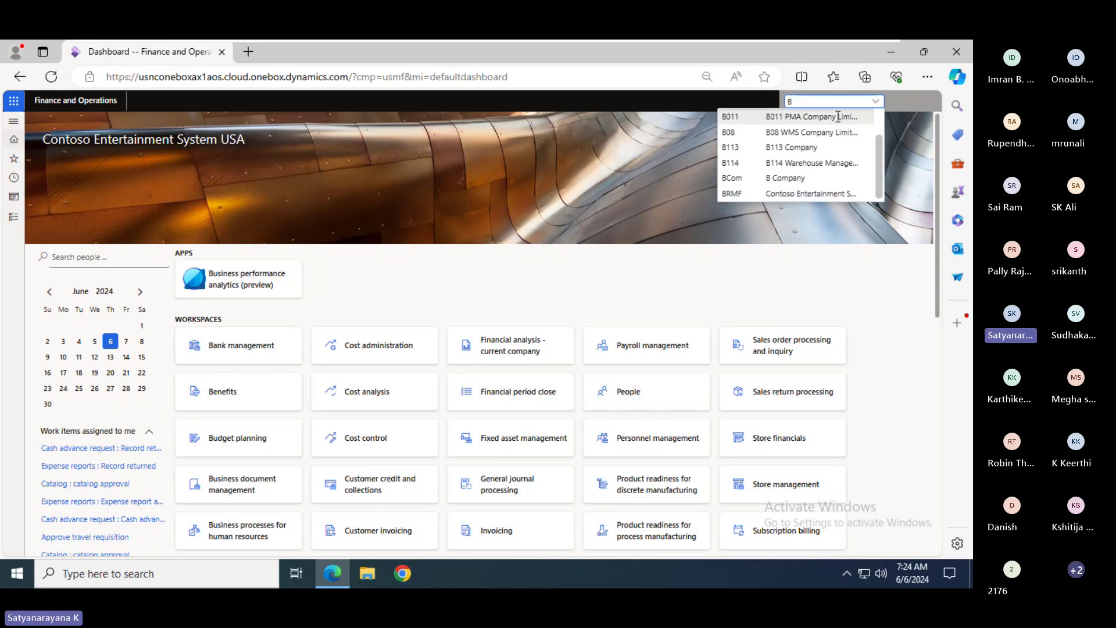
- Clear the B filter and select USMF as the company again
left_click(808, 102)
key("BackSpace")
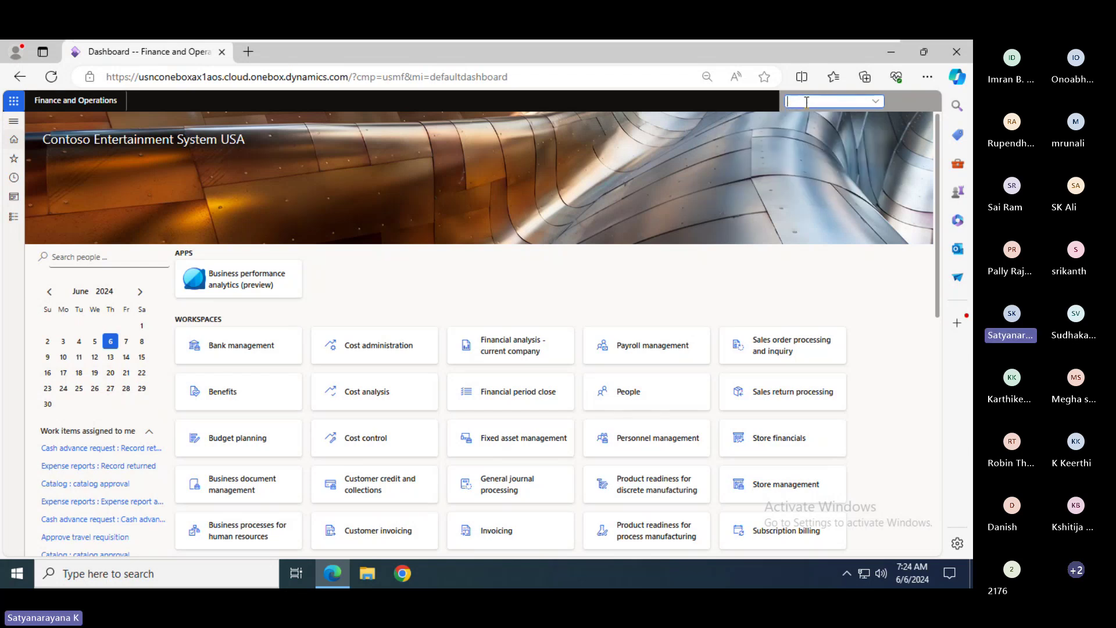
type("USMF")
left_click(822, 102)
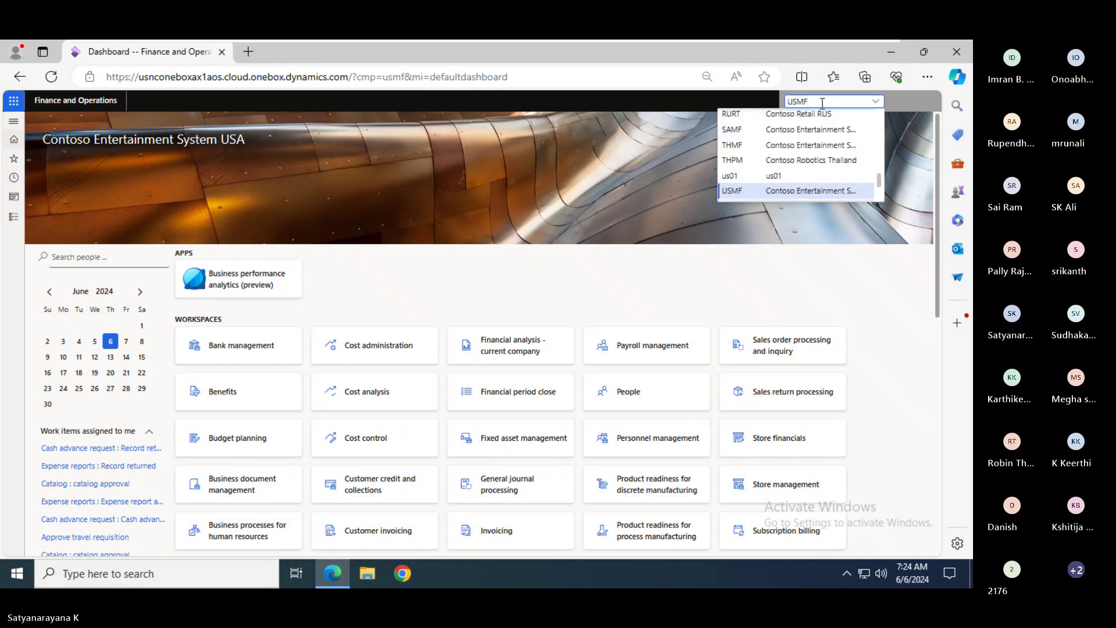
left_click(744, 191)
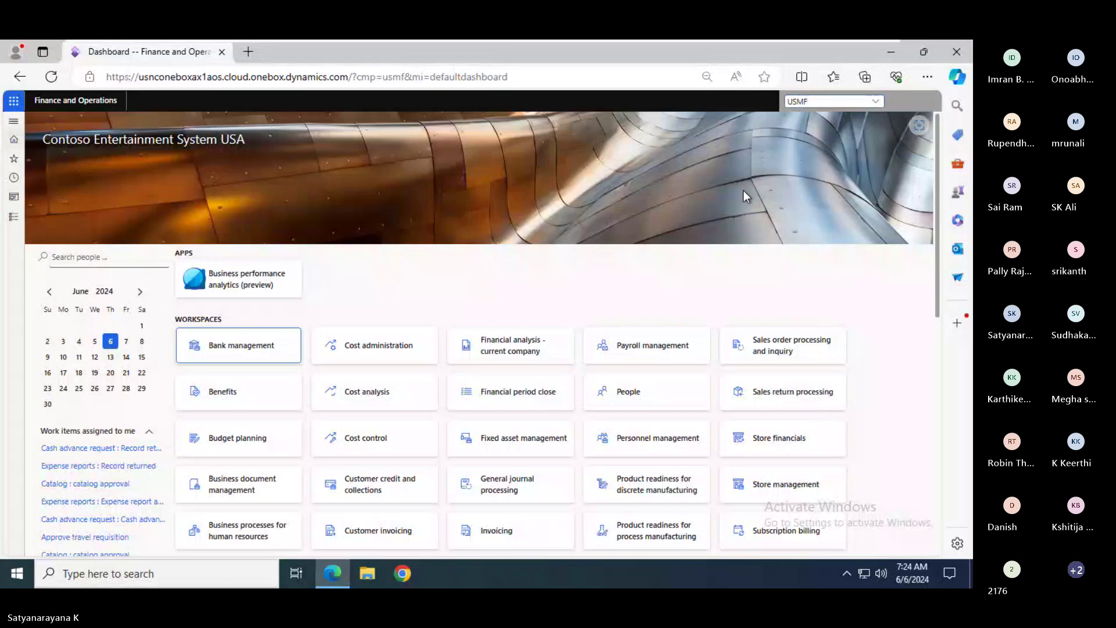
- Switch to the PowerPoint slide listing the transactions and highlight the "1. Invoice journal" entry under Vendor invoice
key("alt+Tab")
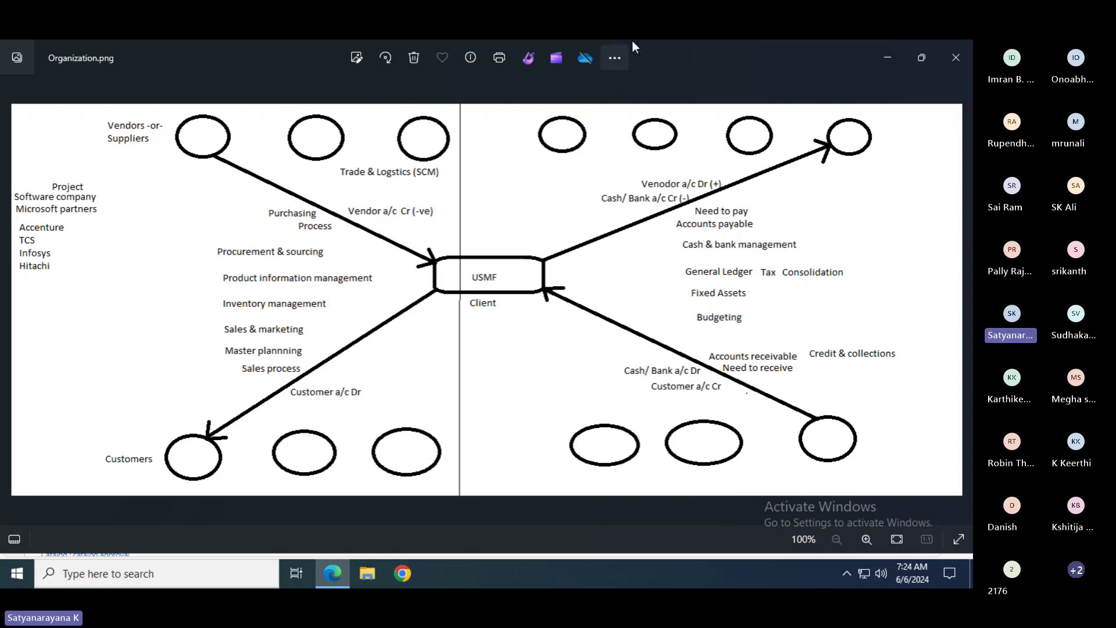
key("alt+Tab")
key("alt+Tab")
key("alt+Tab")
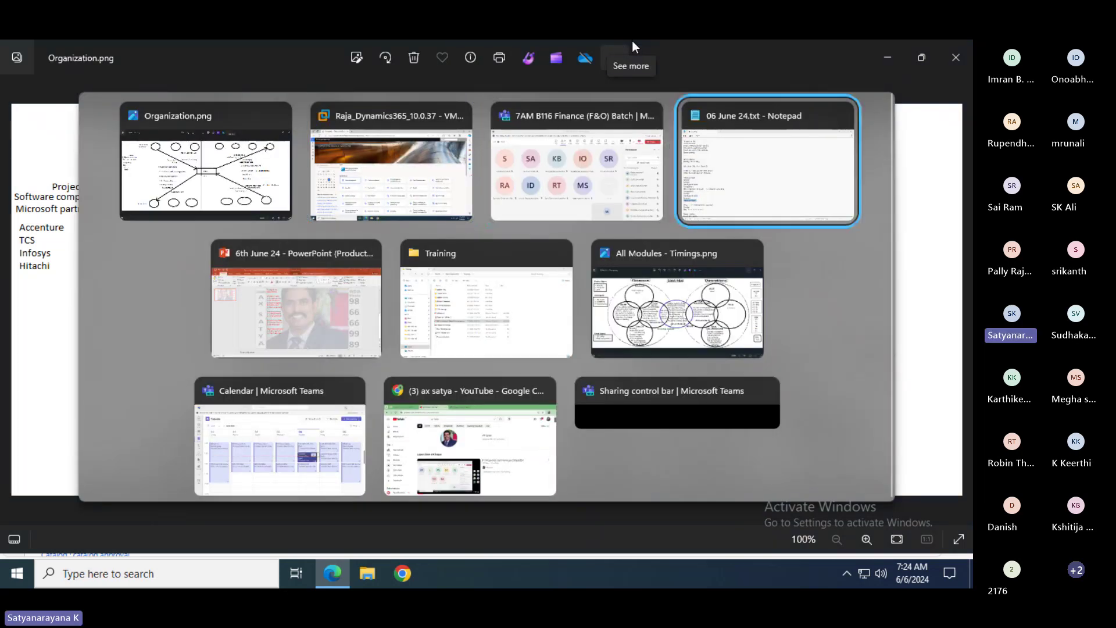
key("alt+Tab")
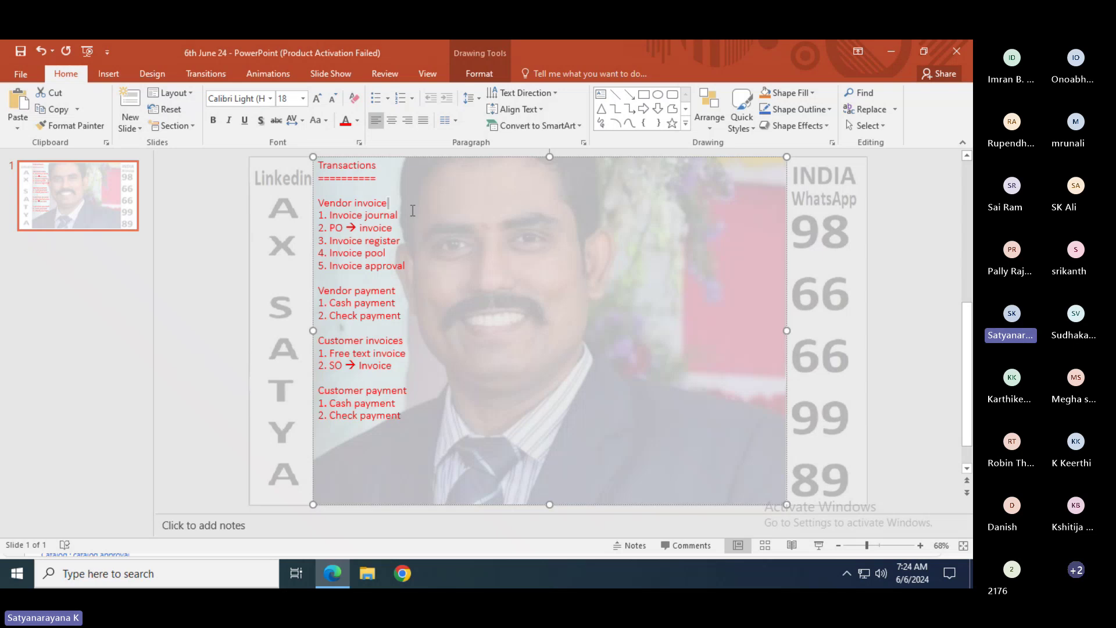
left_click_drag(400, 215, 319, 216)
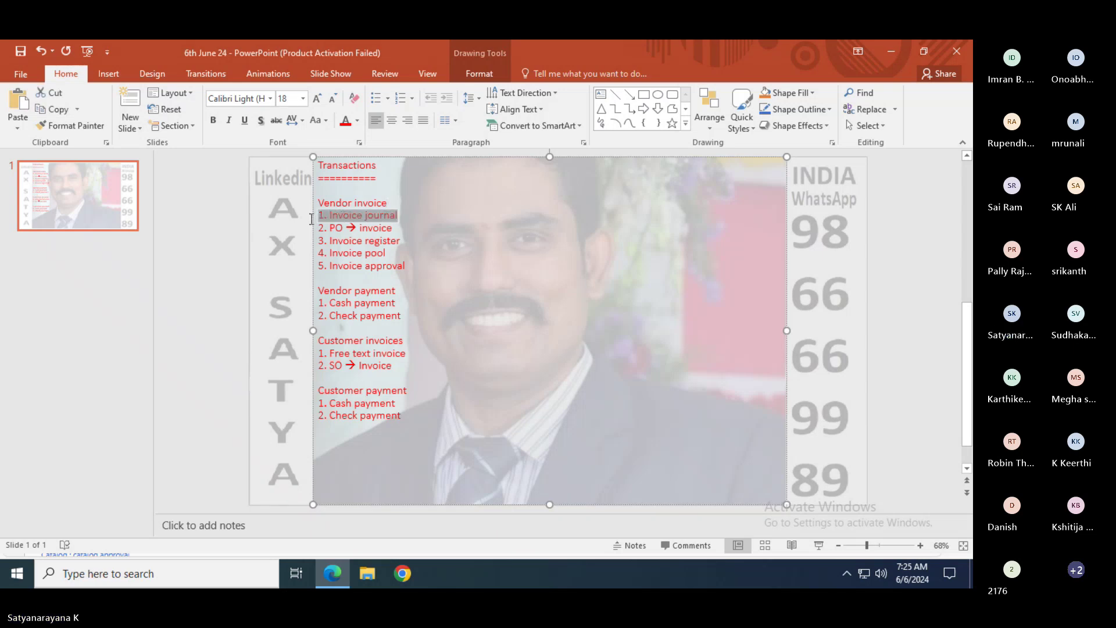
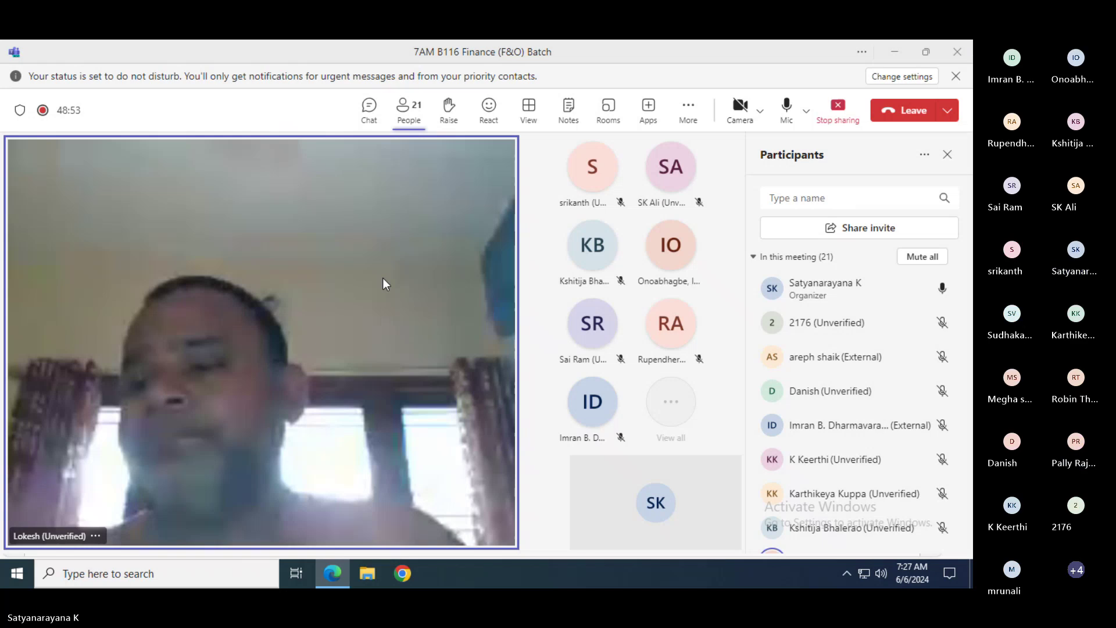
- Switch to Finance and Operations and open the Invoice journal page from the Accounts payable invoices
key("alt+Tab")
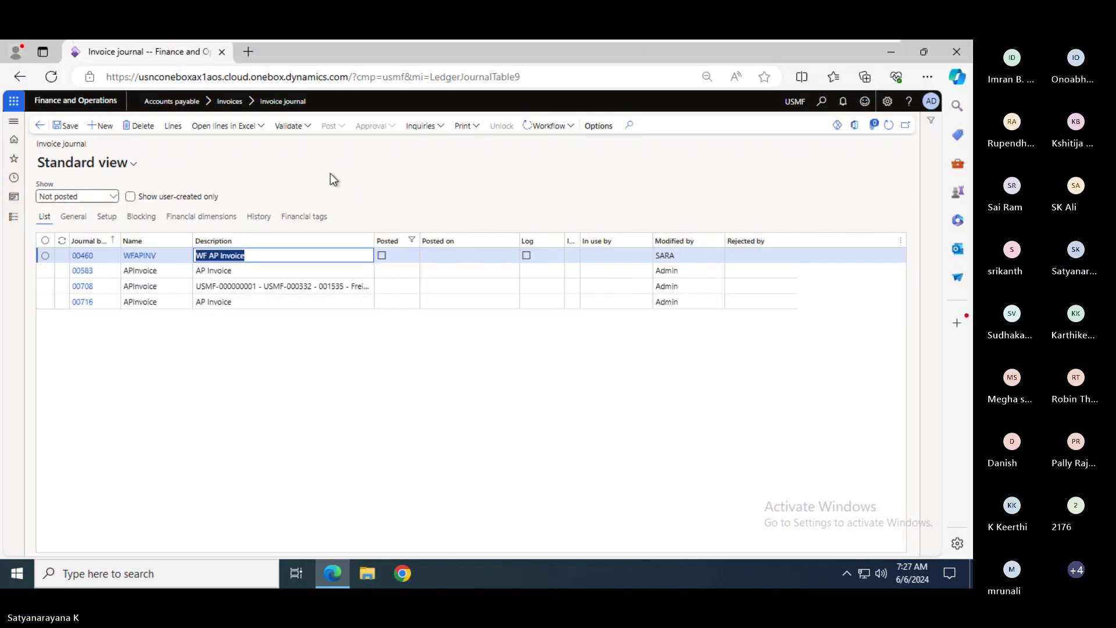
left_click(14, 222)
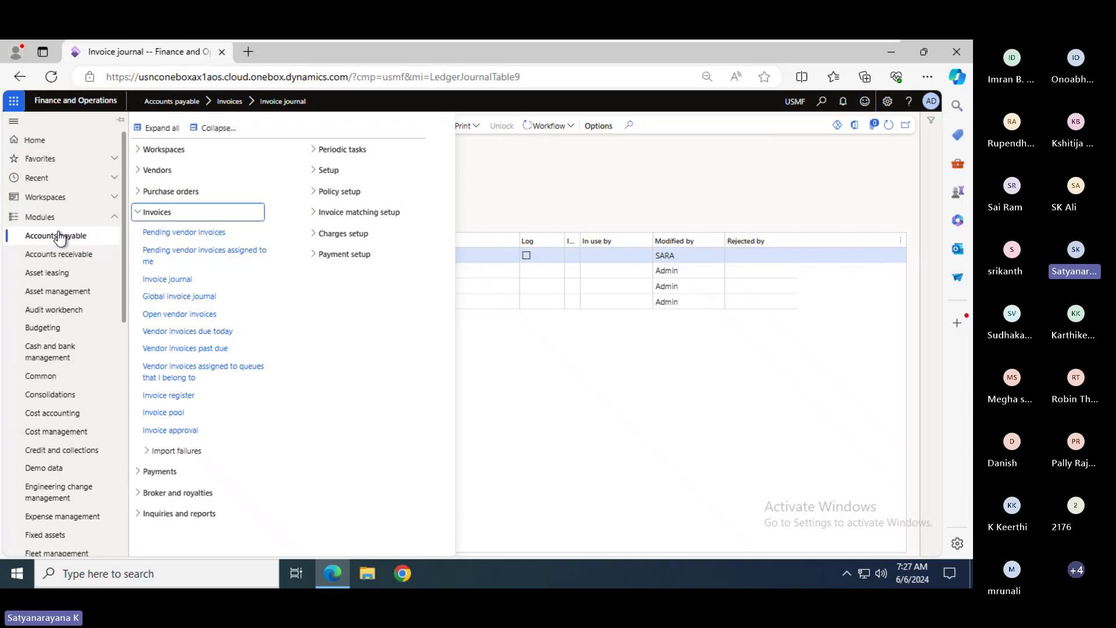
left_click(226, 129)
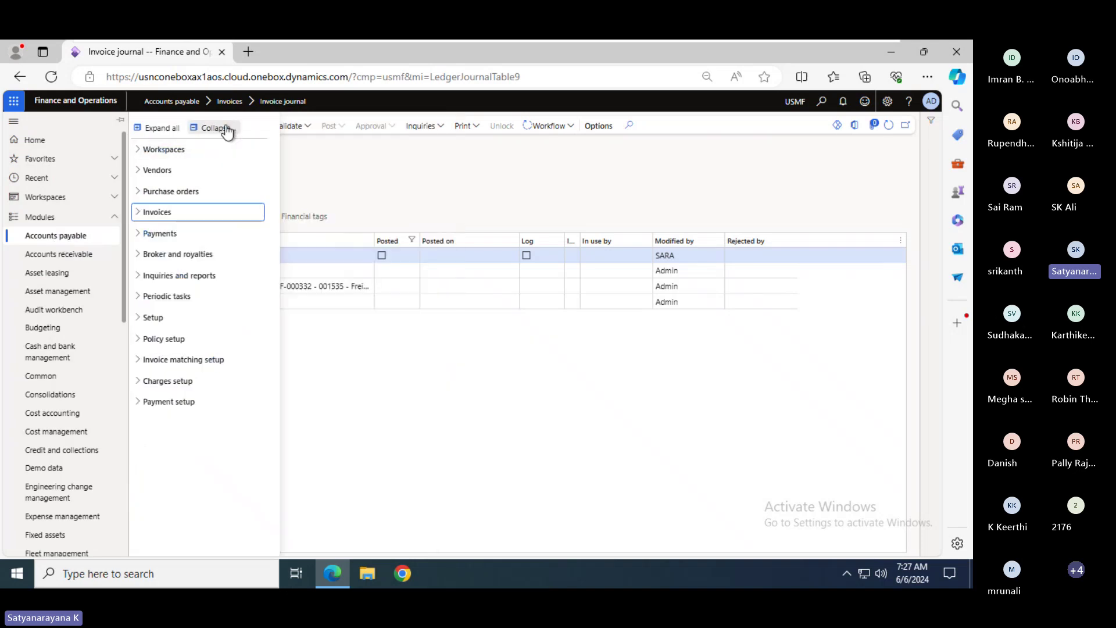
left_click(161, 214)
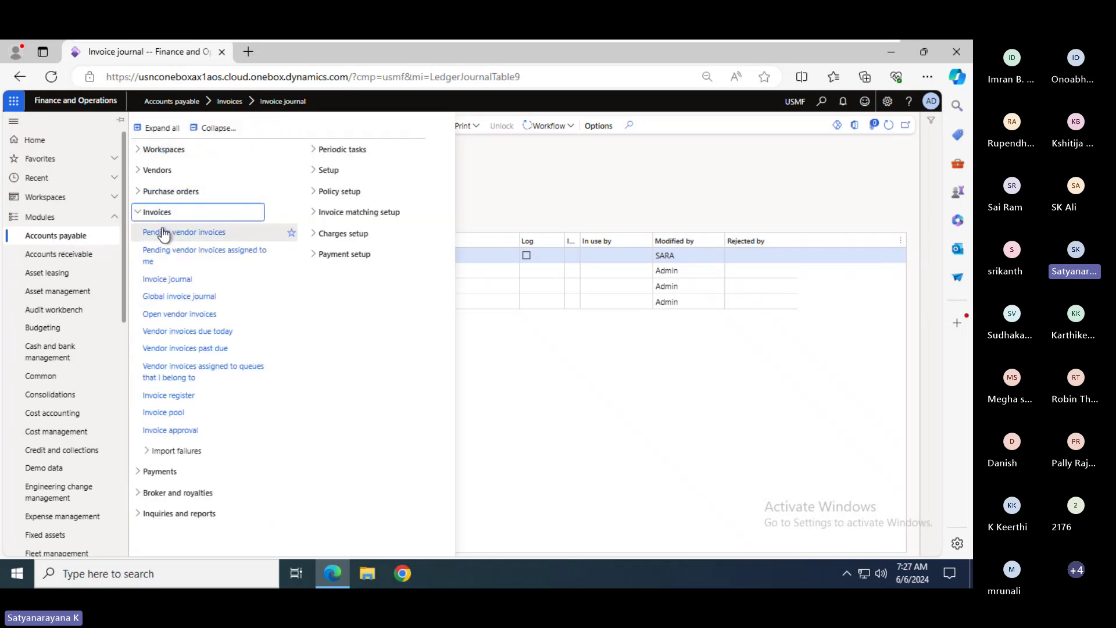
left_click(168, 278)
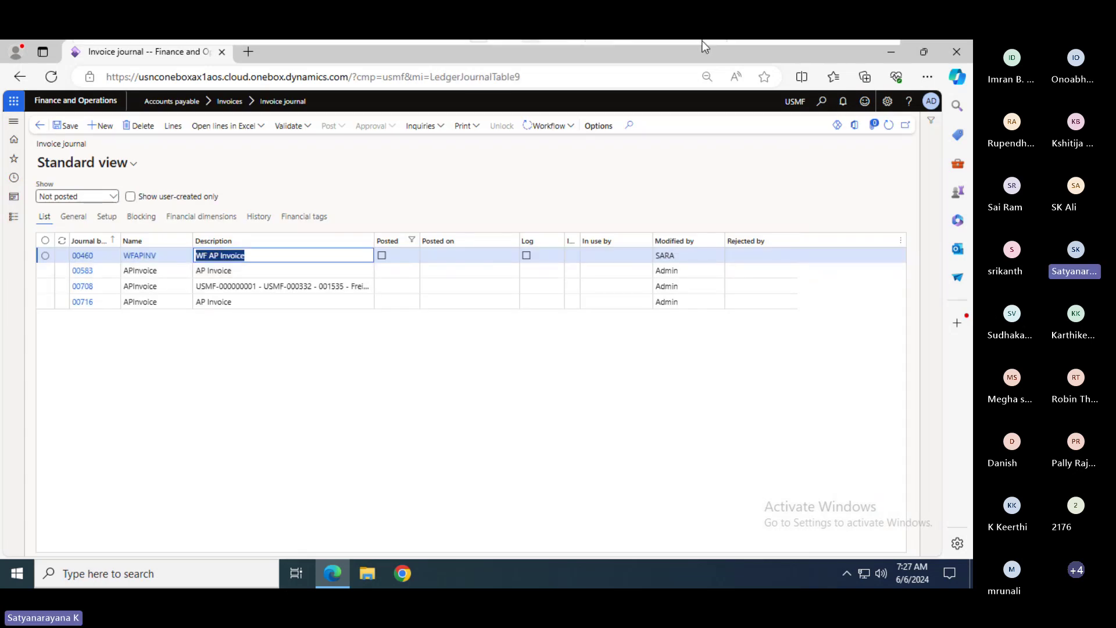
- In PowerPoint, add the line "Accounts payable → Invoice → Invoice journal" below the "1. Invoice Journal" heading on slide 2
key("alt+Tab")
key("alt+Tab")
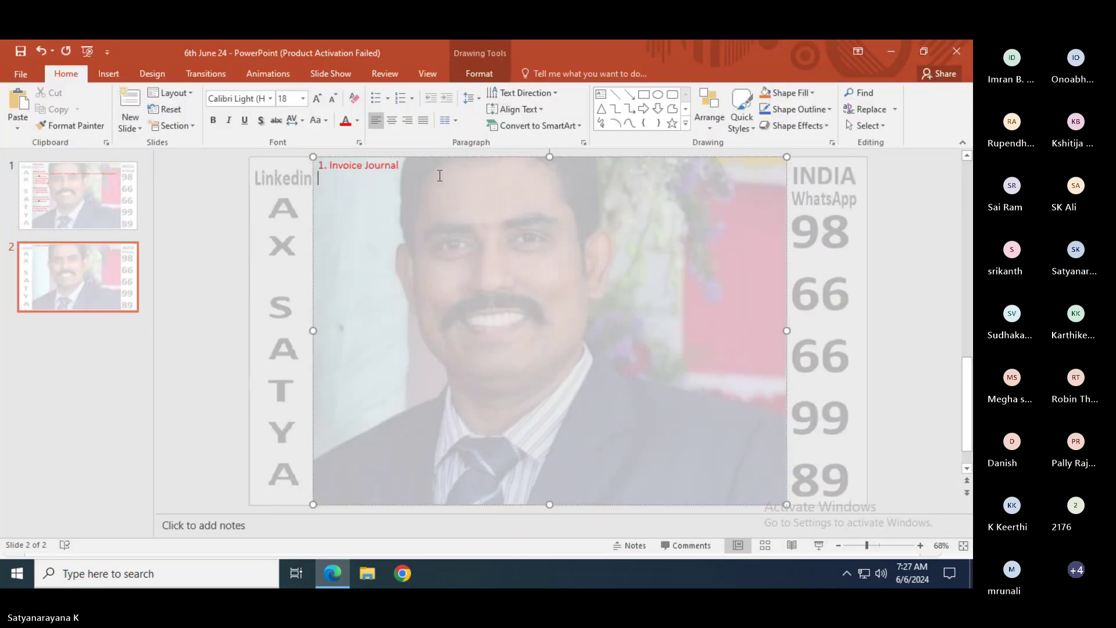
type("Accoun")
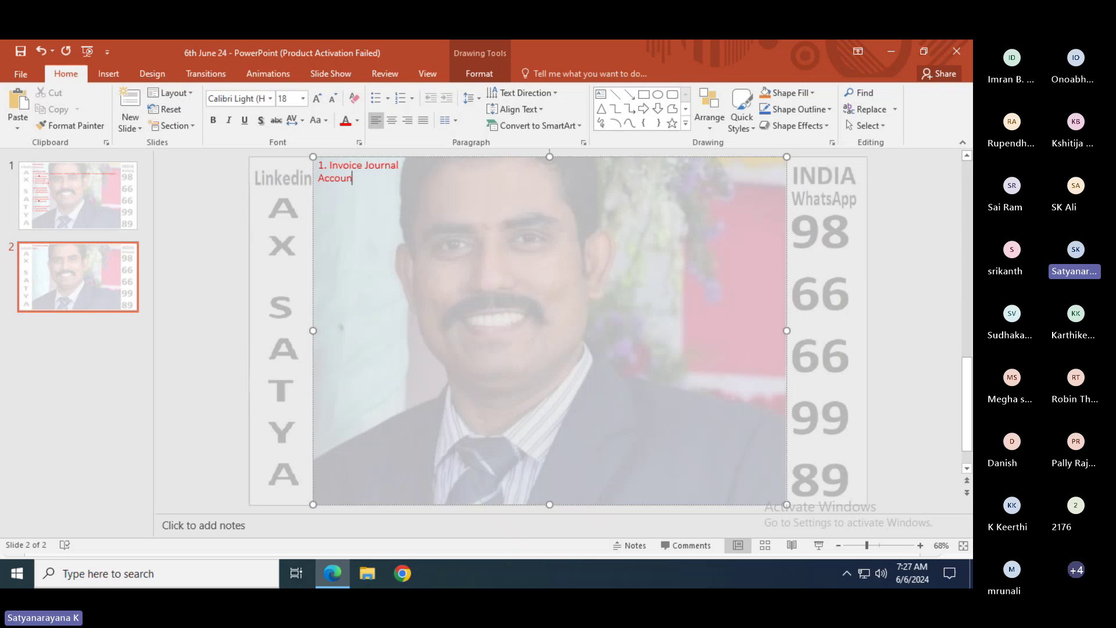
type("ts payable")
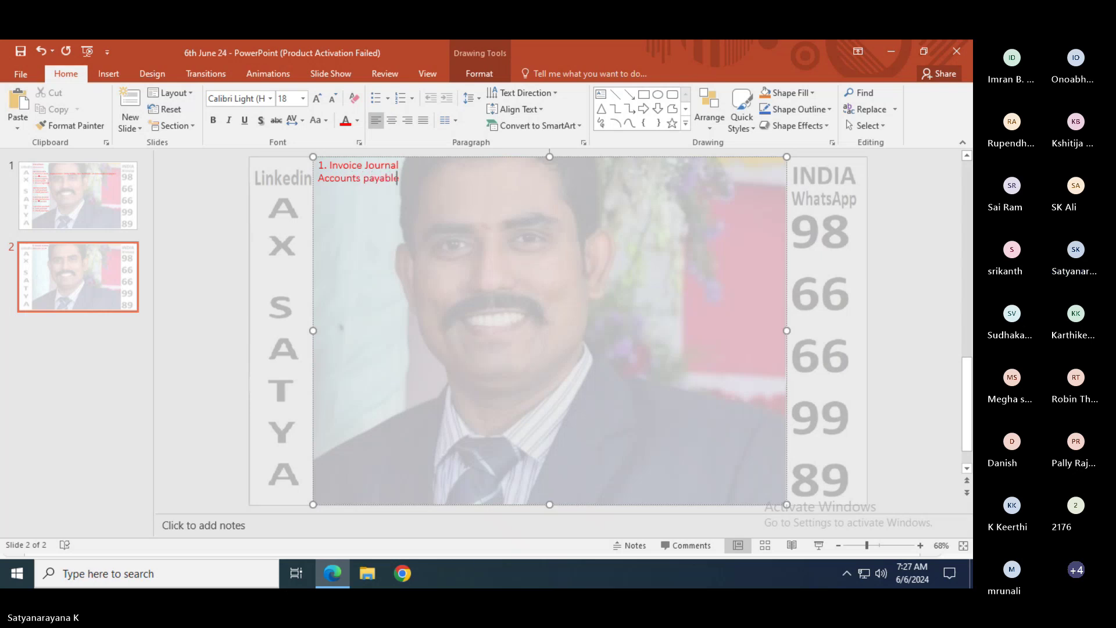
type(" --> Invoice")
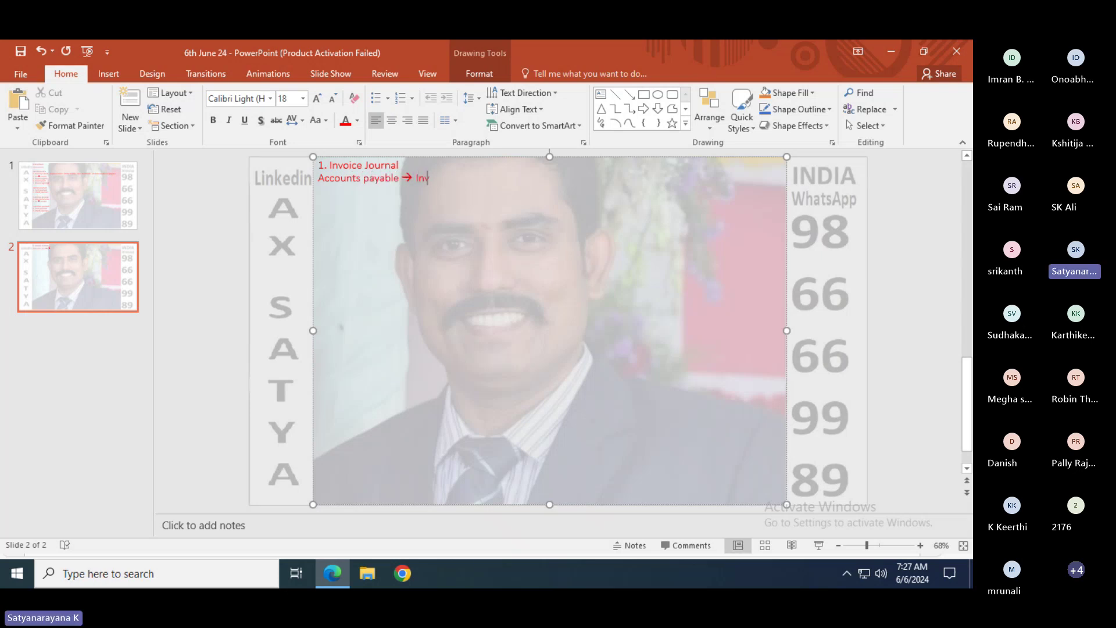
type(" --> Inov")
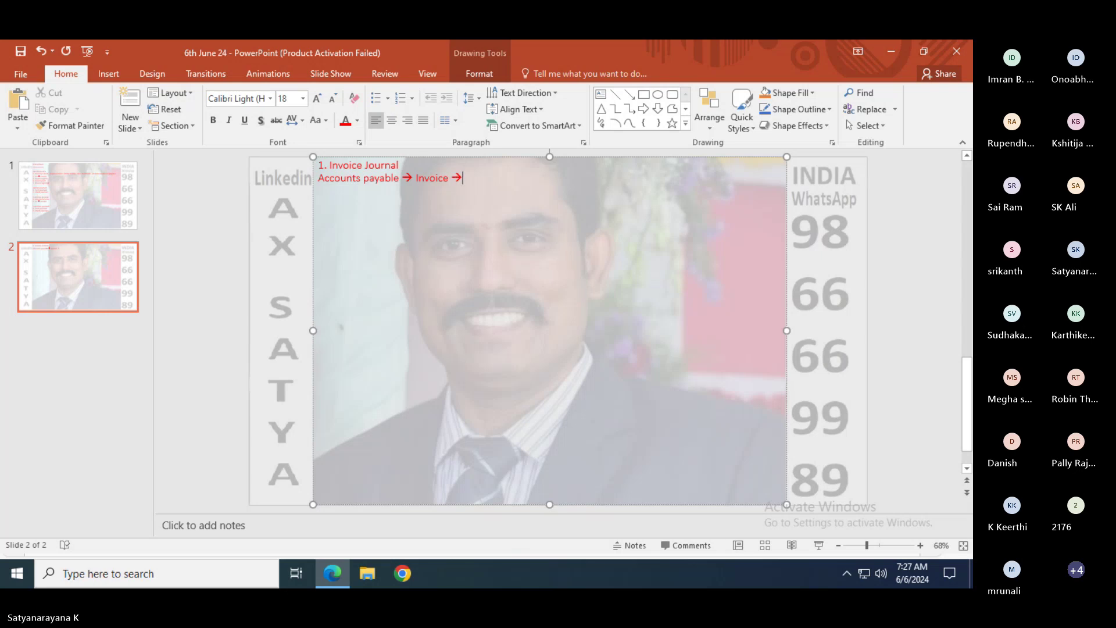
key("BackSpace")
key("BackSpace")
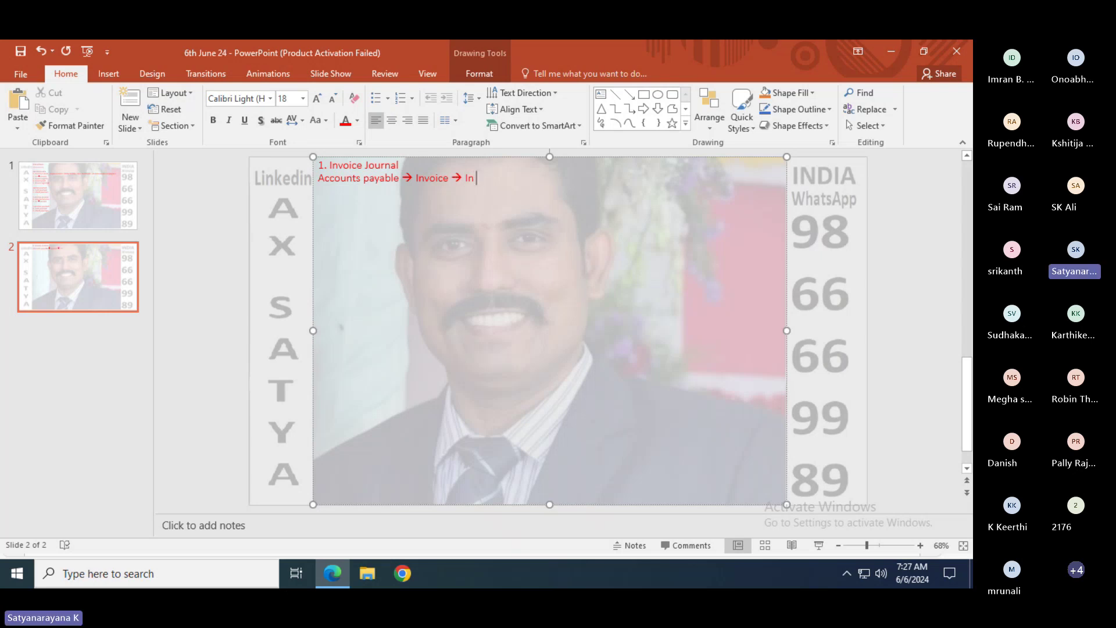
type("voice journal")
key("Return")
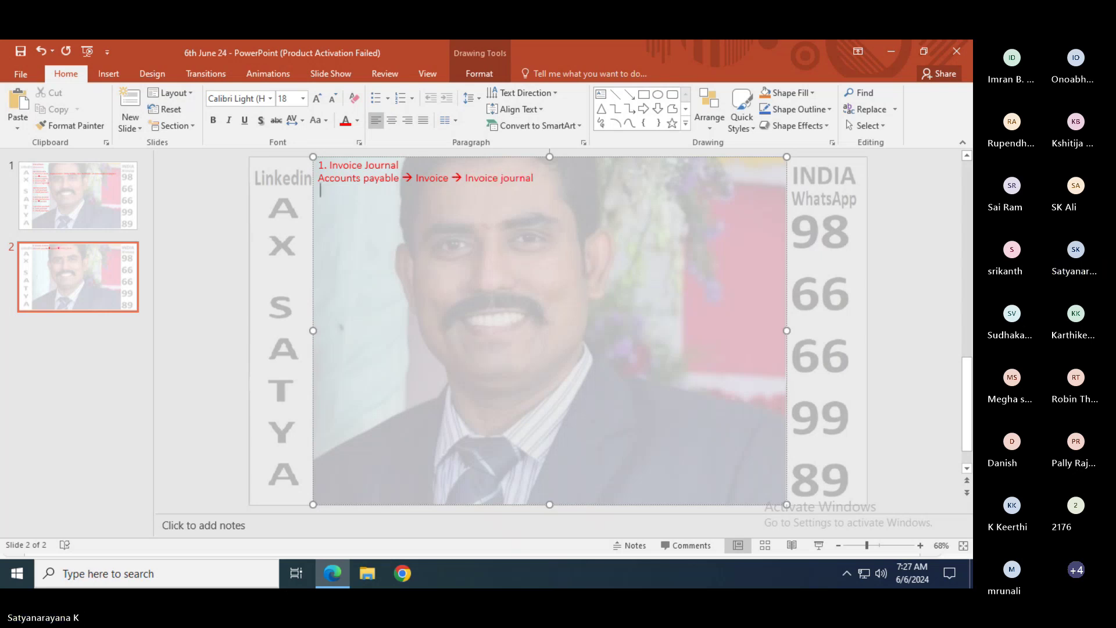
- Return to Finance and Operations and reopen the Accounts payable Invoice journal page
key("alt+Tab")
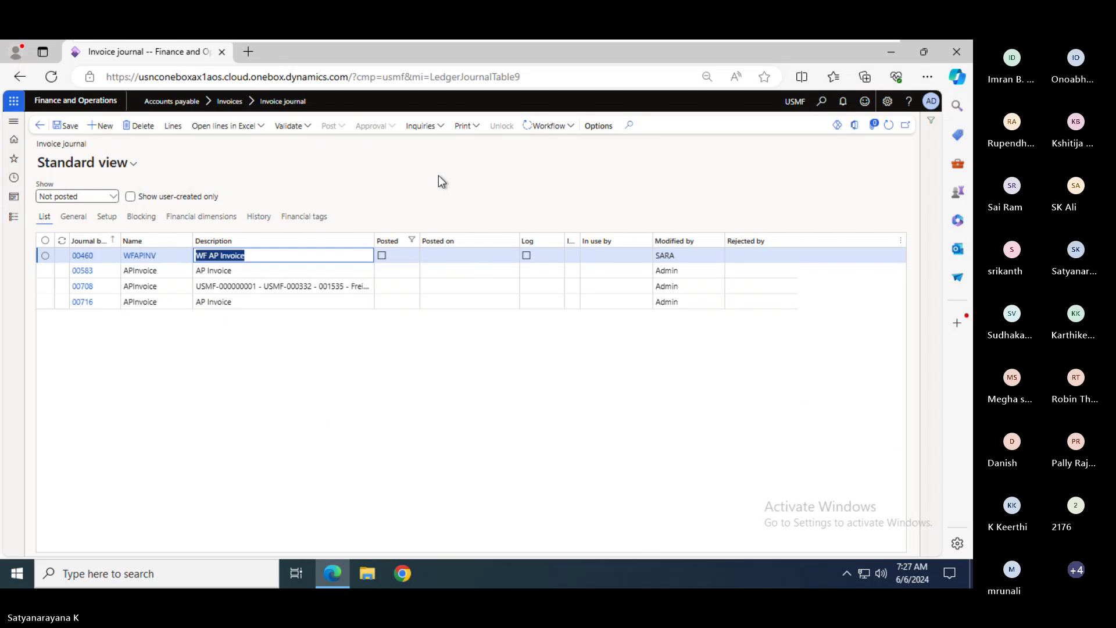
left_click(13, 216)
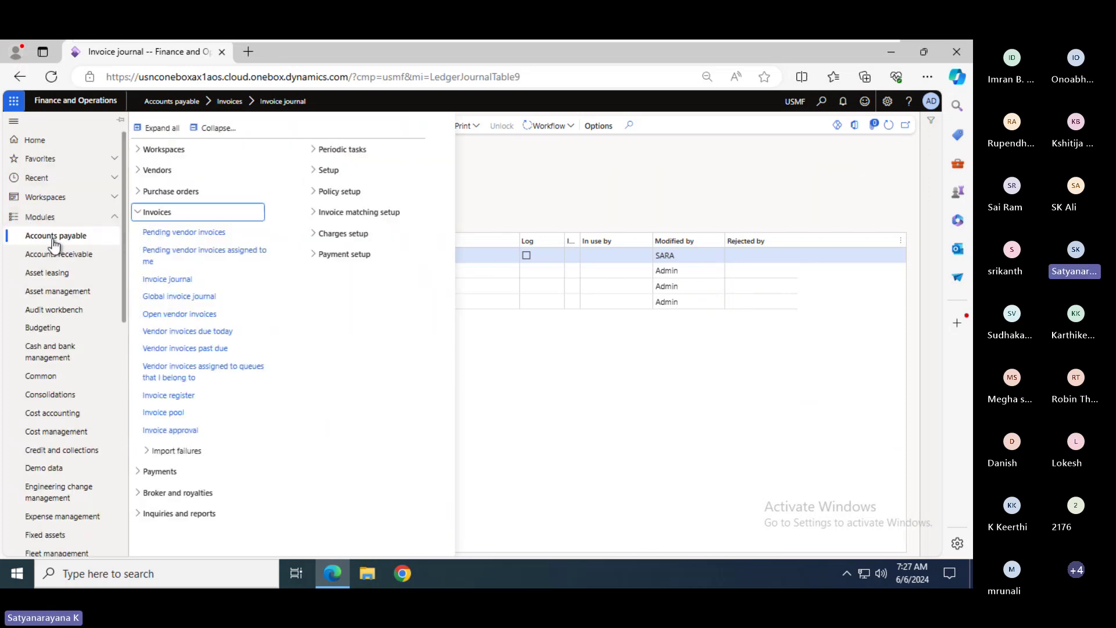
left_click(210, 129)
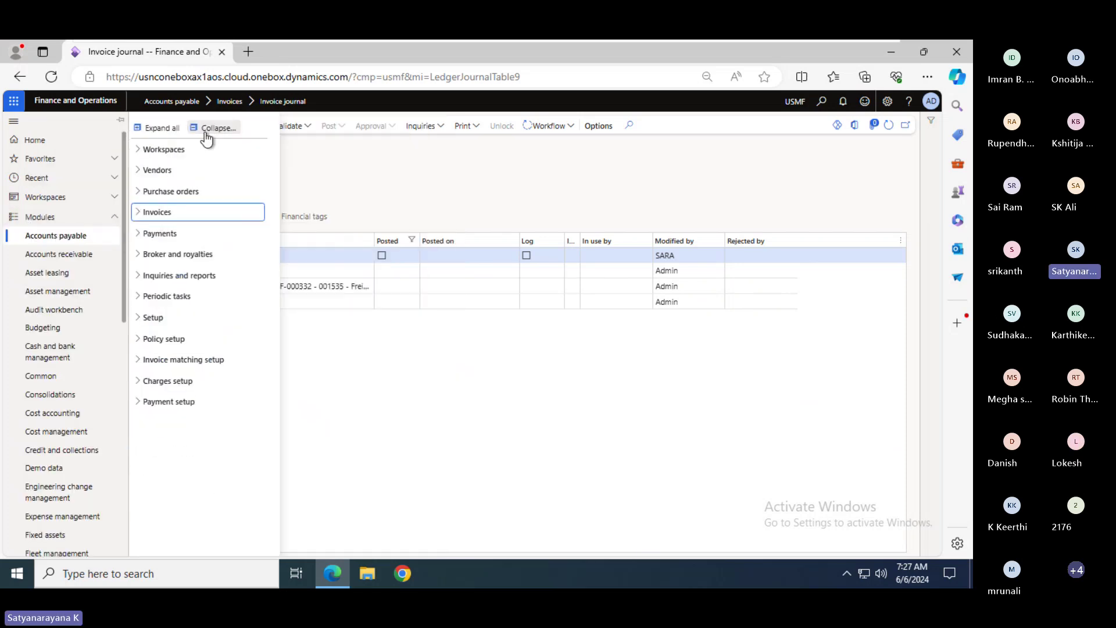
left_click(154, 213)
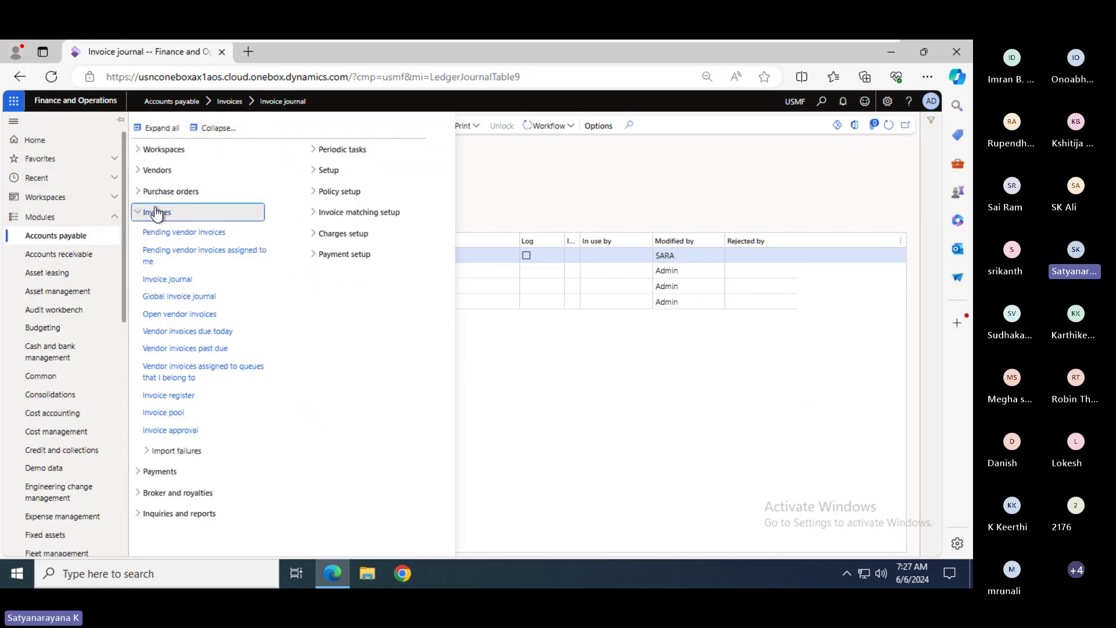
left_click(168, 279)
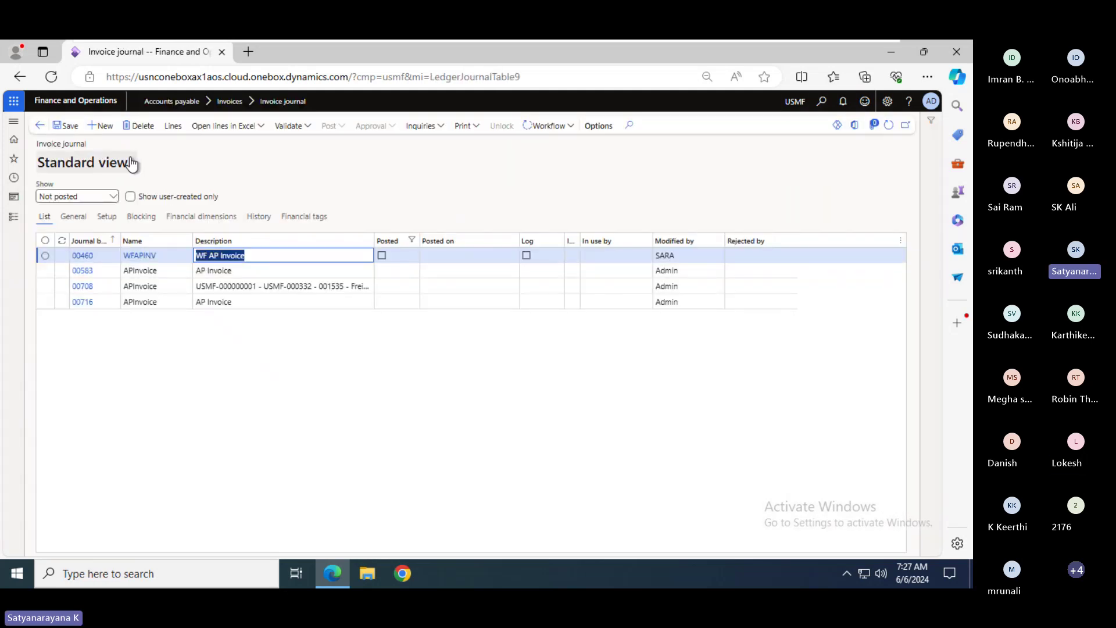
- Create a new invoice journal with the journal name APInvoice
left_click(101, 126)
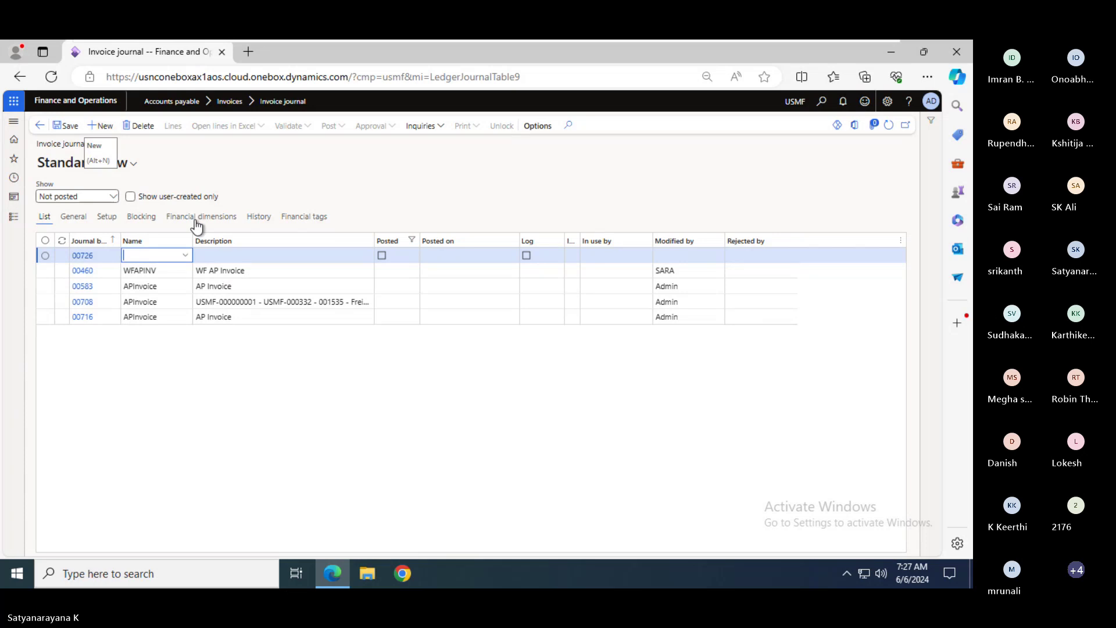
left_click(186, 256)
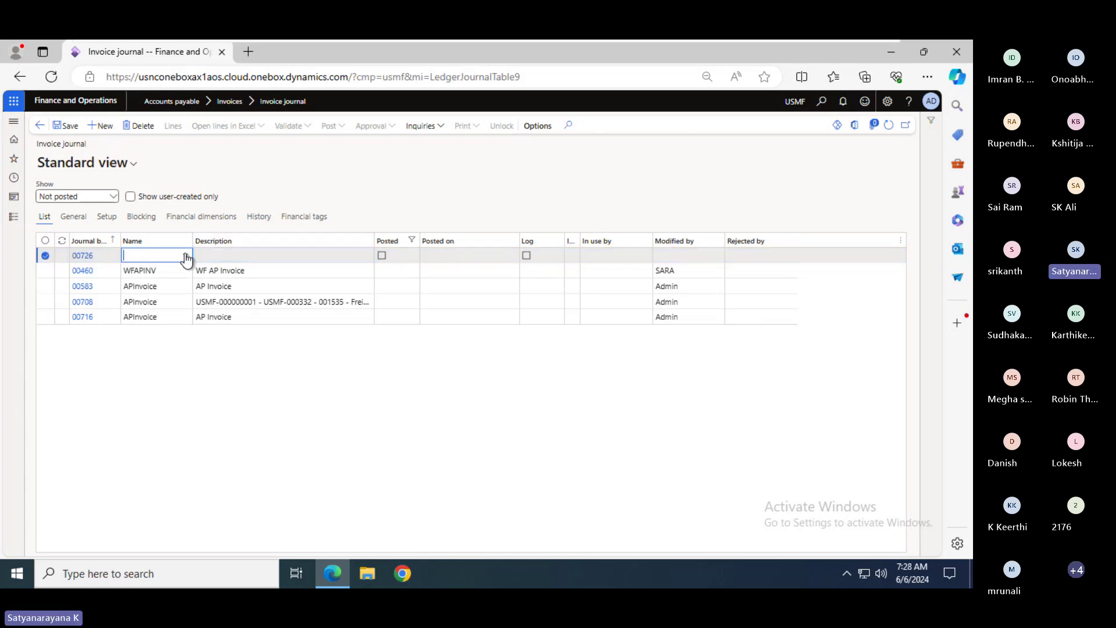
left_click(186, 257)
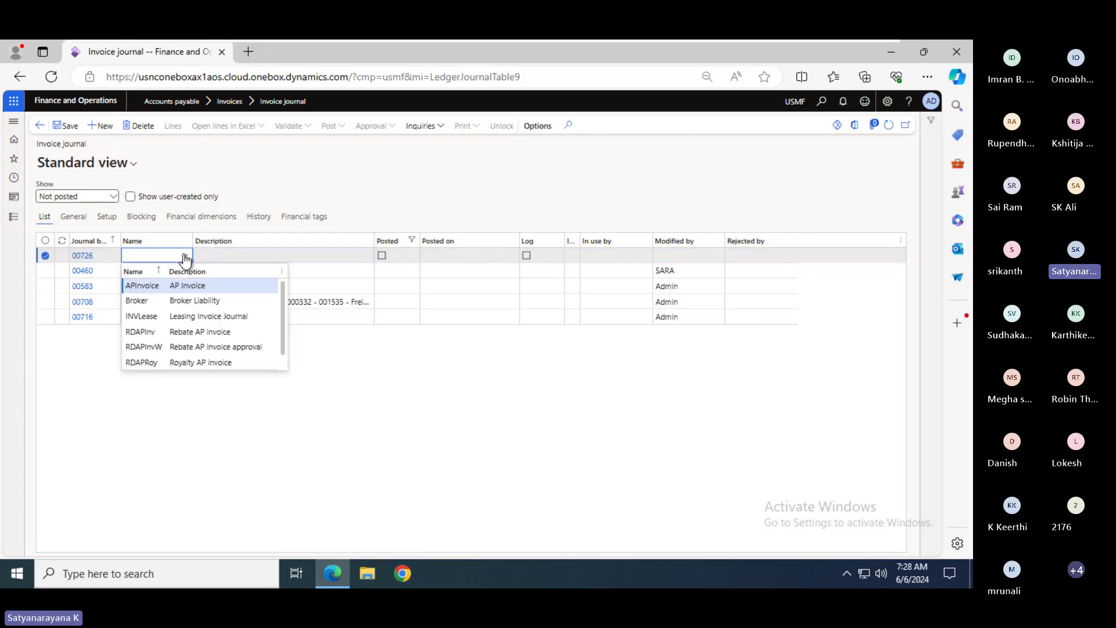
left_click(142, 286)
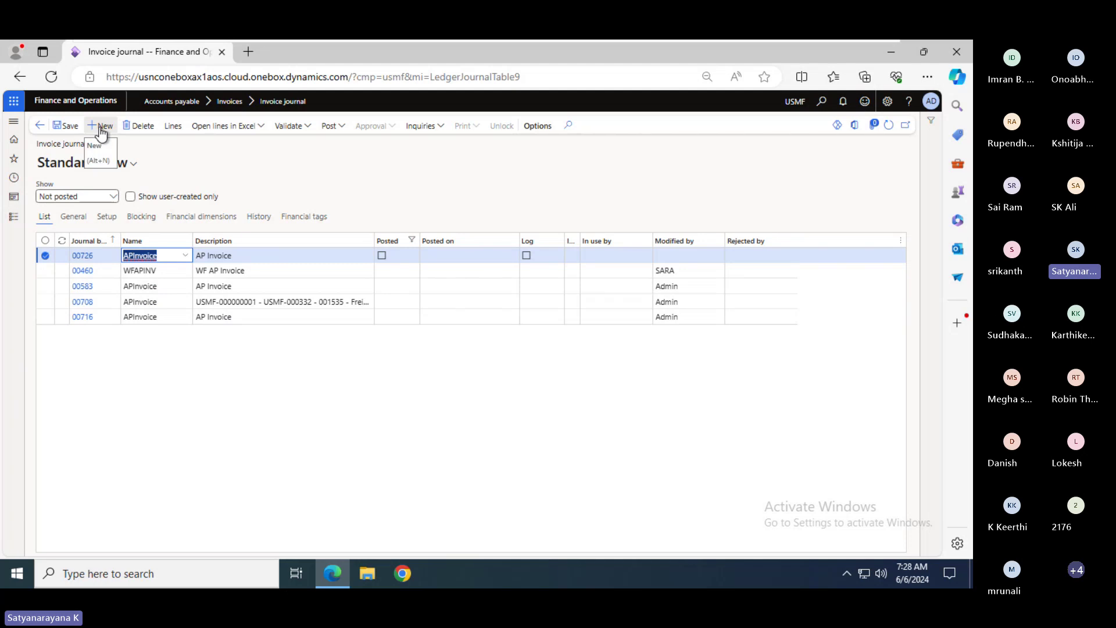
left_click(275, 180)
- Open the new journal's lines and assign the vendor Acme Office Supplies as the account of the first voucher line
left_click(173, 131)
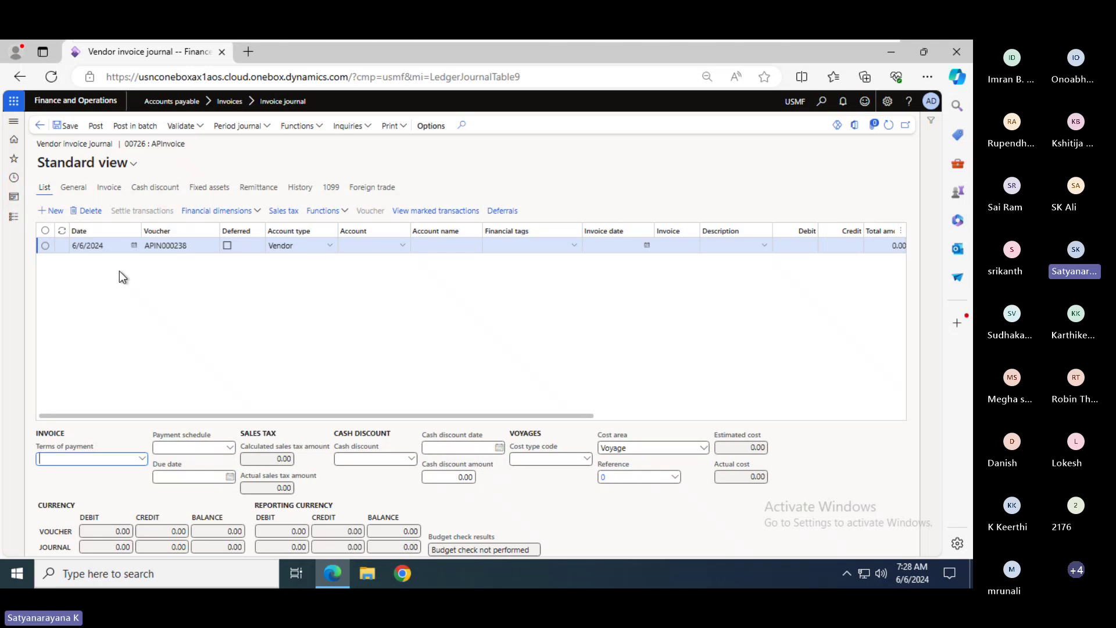
left_click(404, 252)
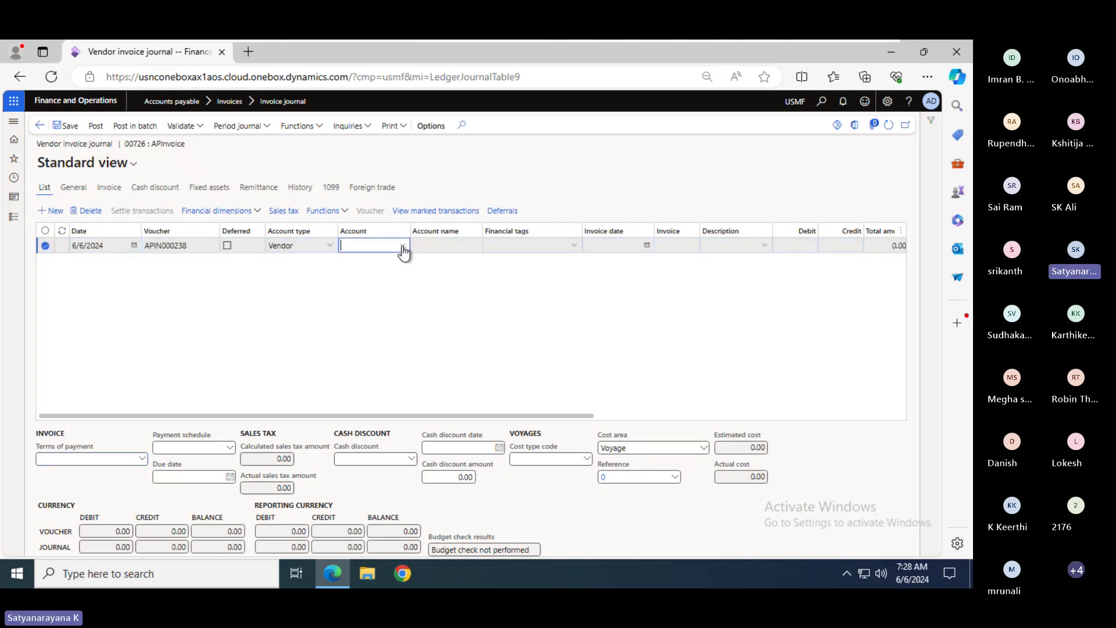
left_click(403, 248)
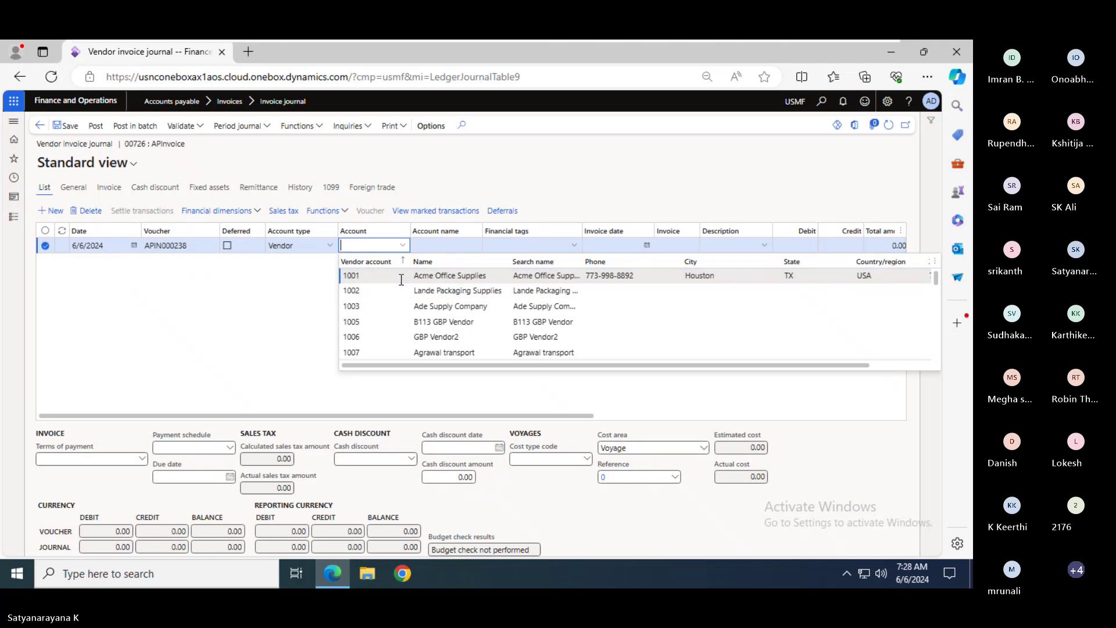
left_click(376, 278)
key("Tab")
key("Tab")
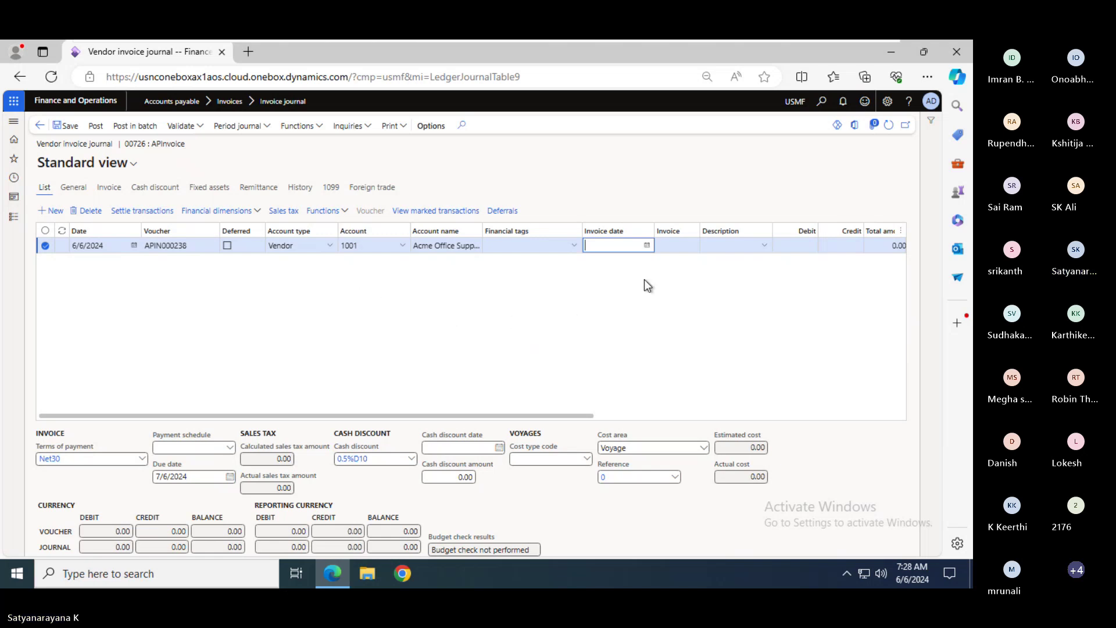
- Enter "water bottles" as the voucher line's description and 25 as its credit amount
left_click(710, 246)
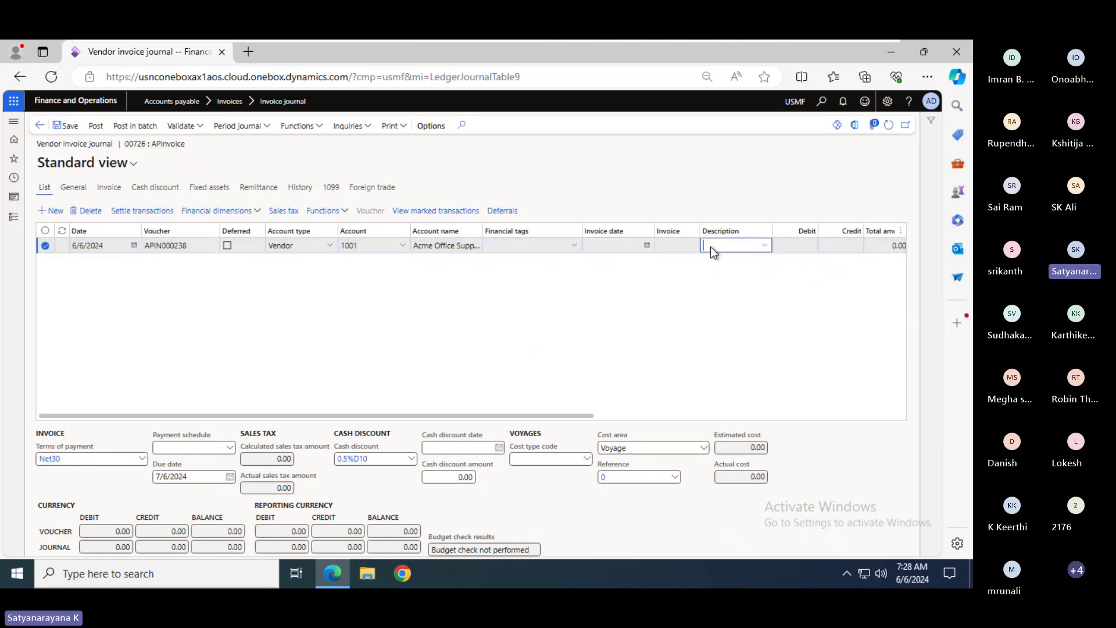
type("water")
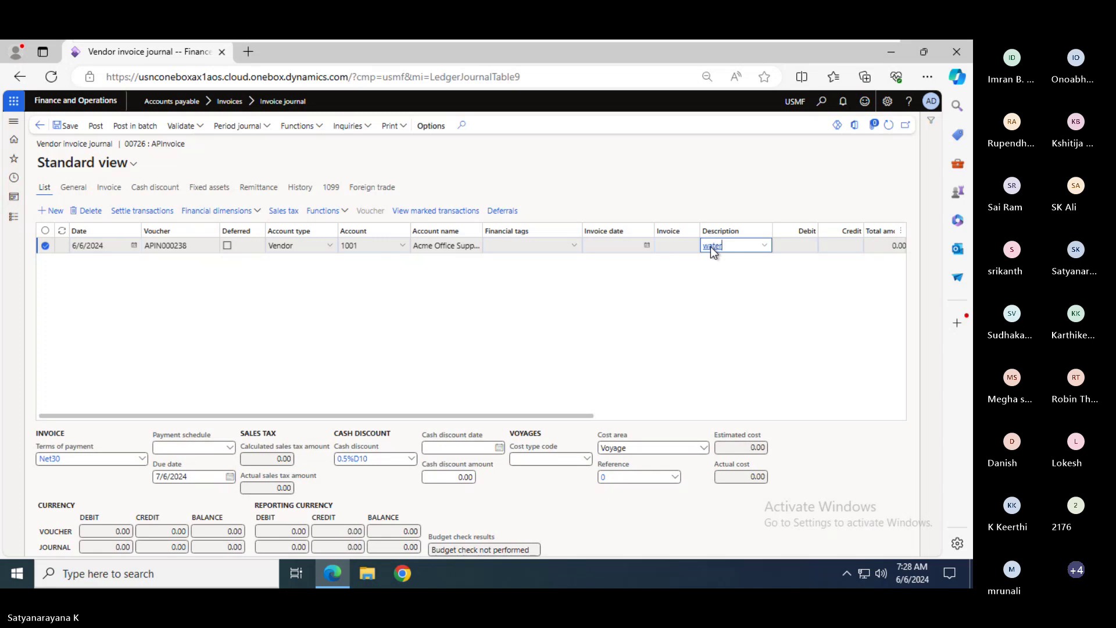
type(" bottles")
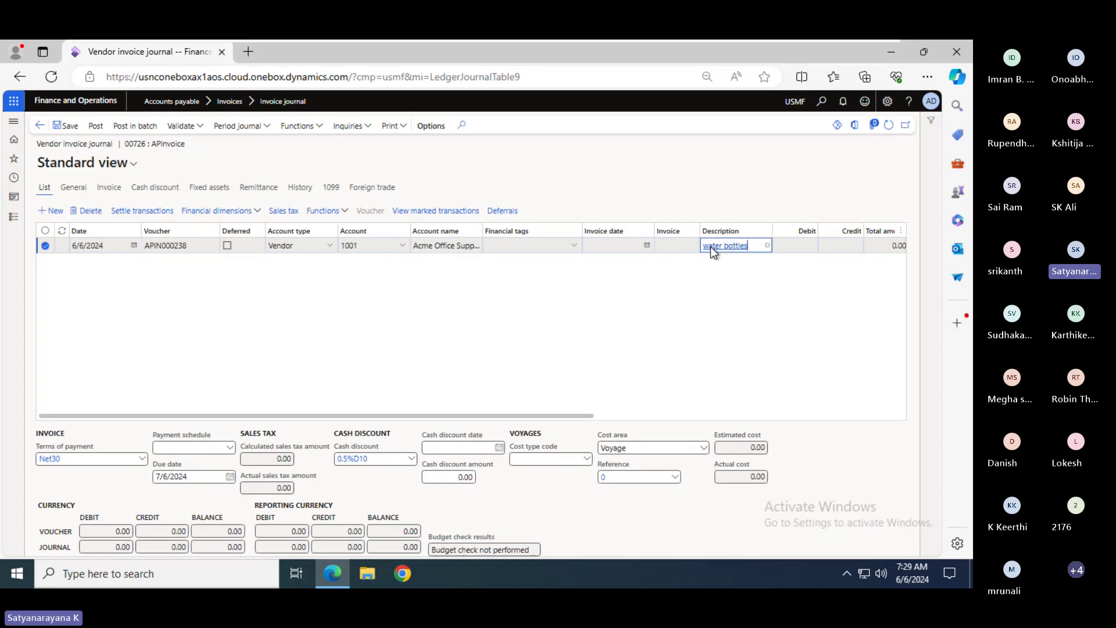
key("Tab")
key("Tab")
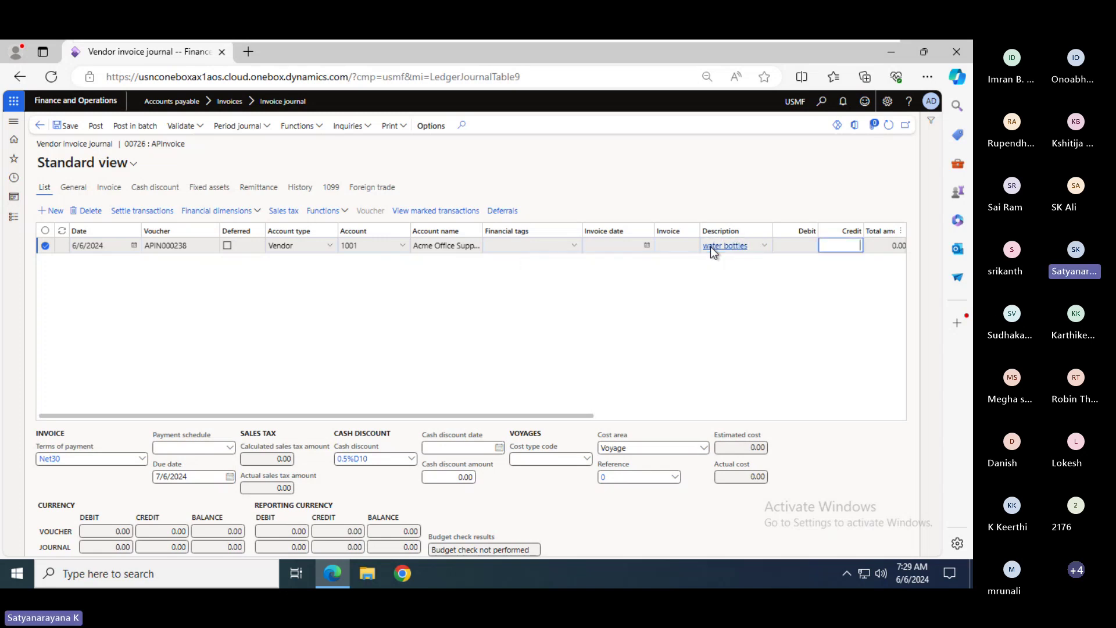
type("25")
key("Tab")
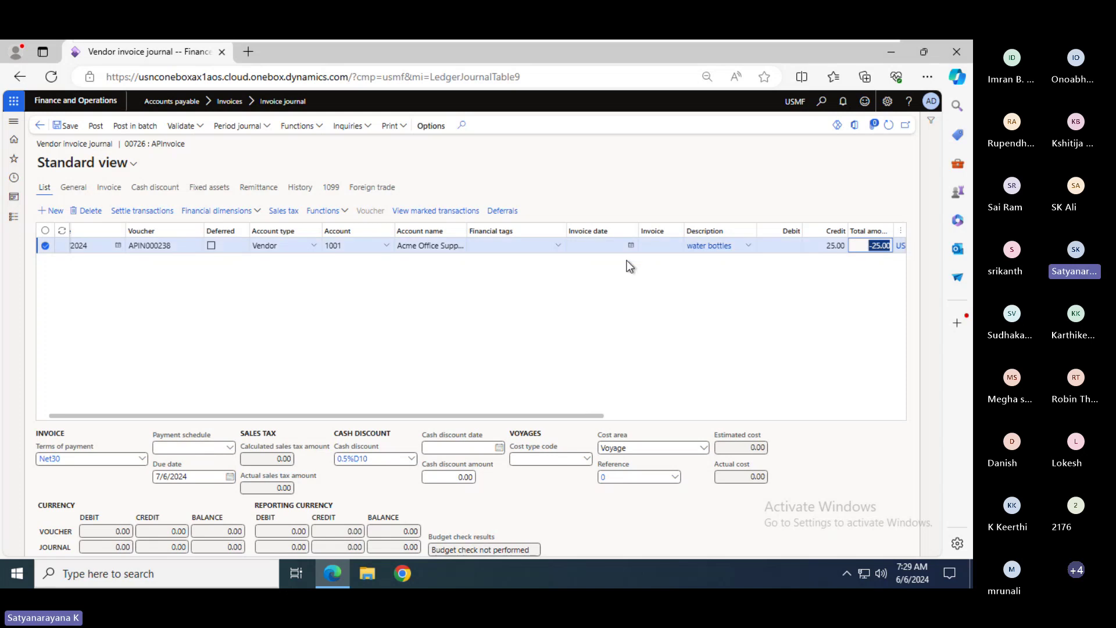
- Enter 238-01 as the voucher line's invoice number and 6/6/2024 as its invoice date
left_click(647, 246)
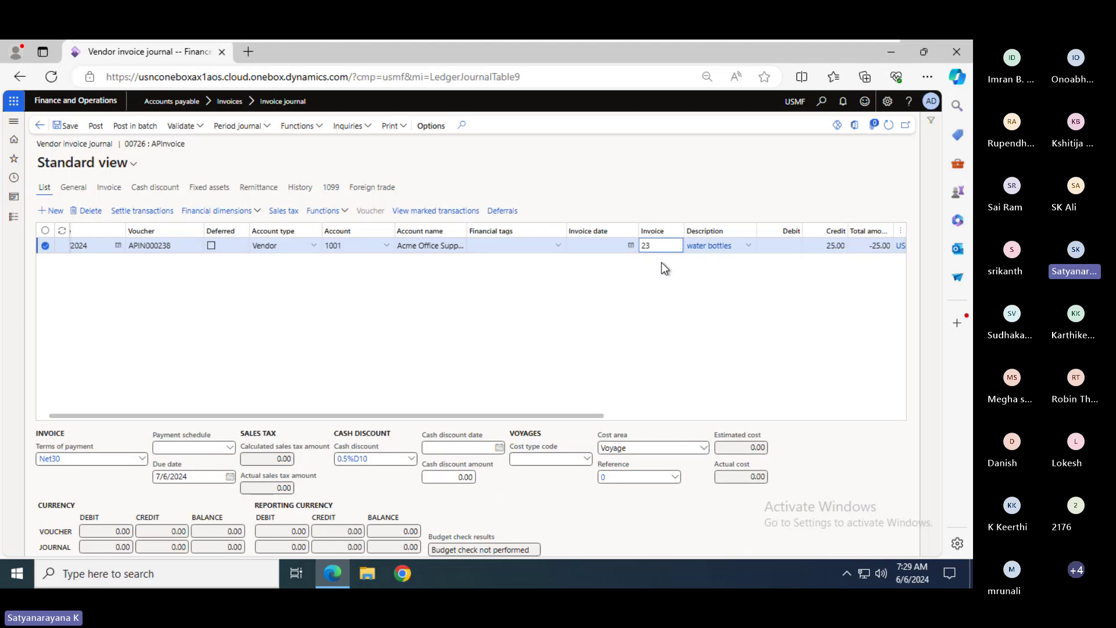
type("238-01")
key("Tab")
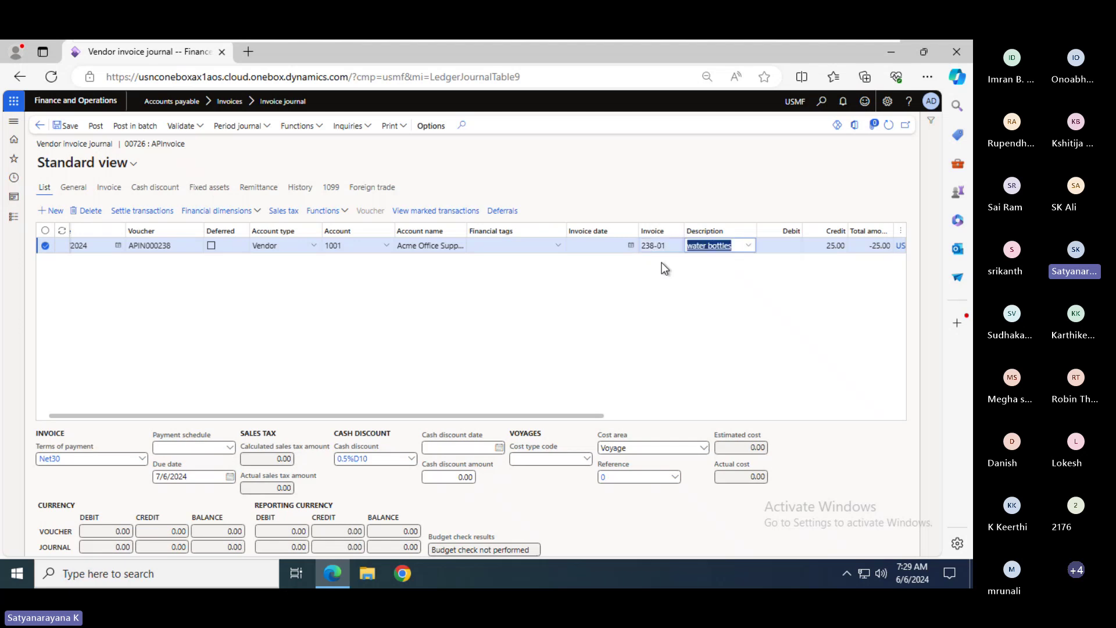
left_click(602, 245)
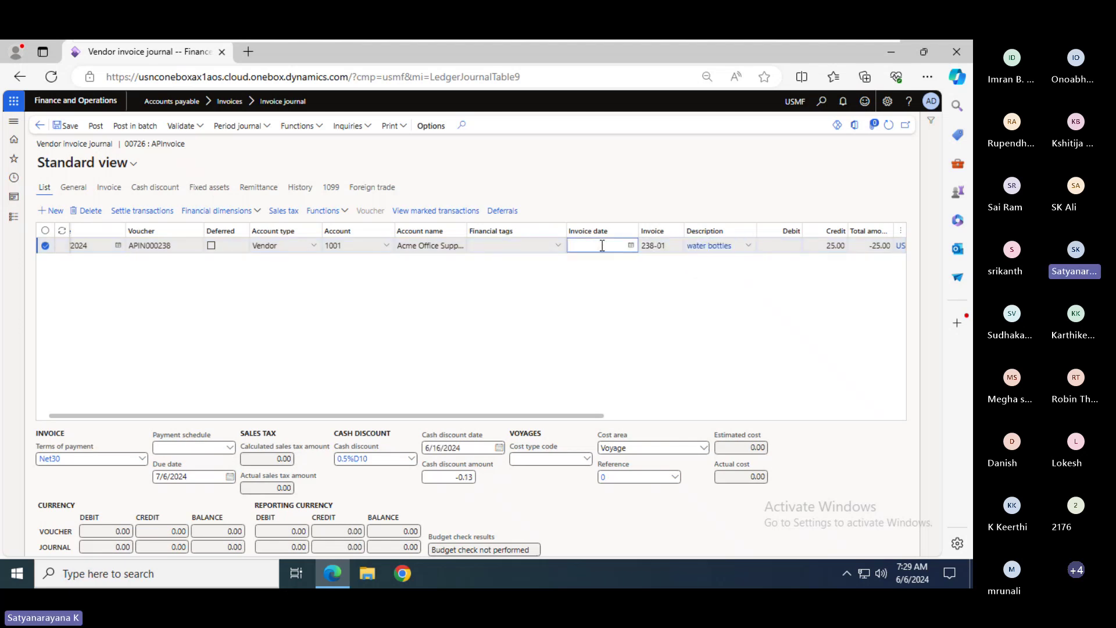
type("6")
key("Tab")
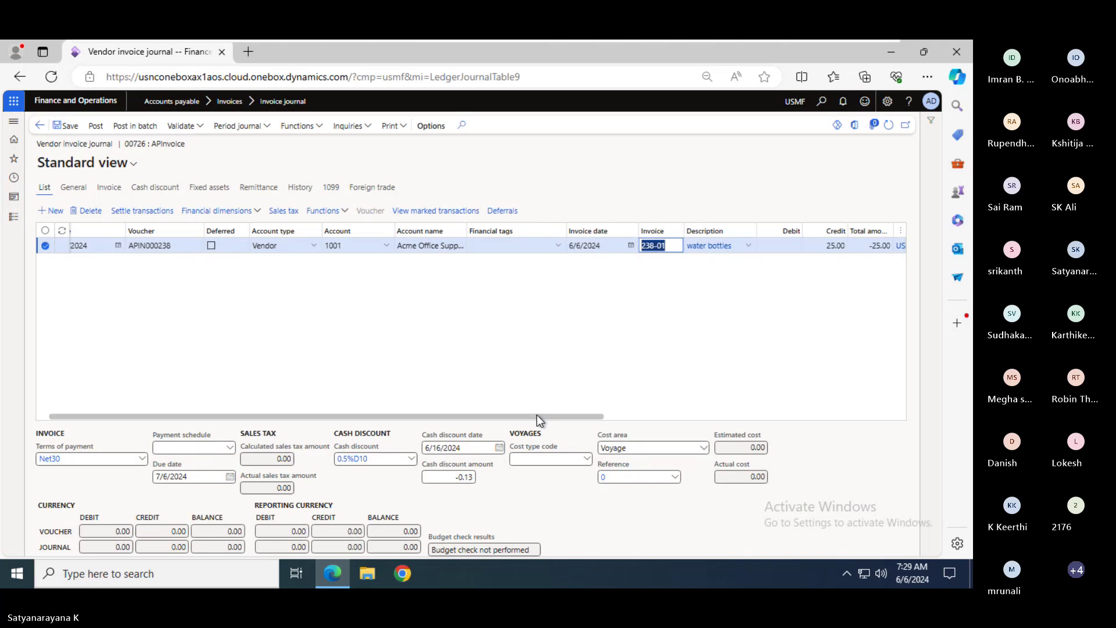
- Review the voucher line's columns and examine the main account and business unit segments of its offset account
left_click_drag(539, 414, 720, 390)
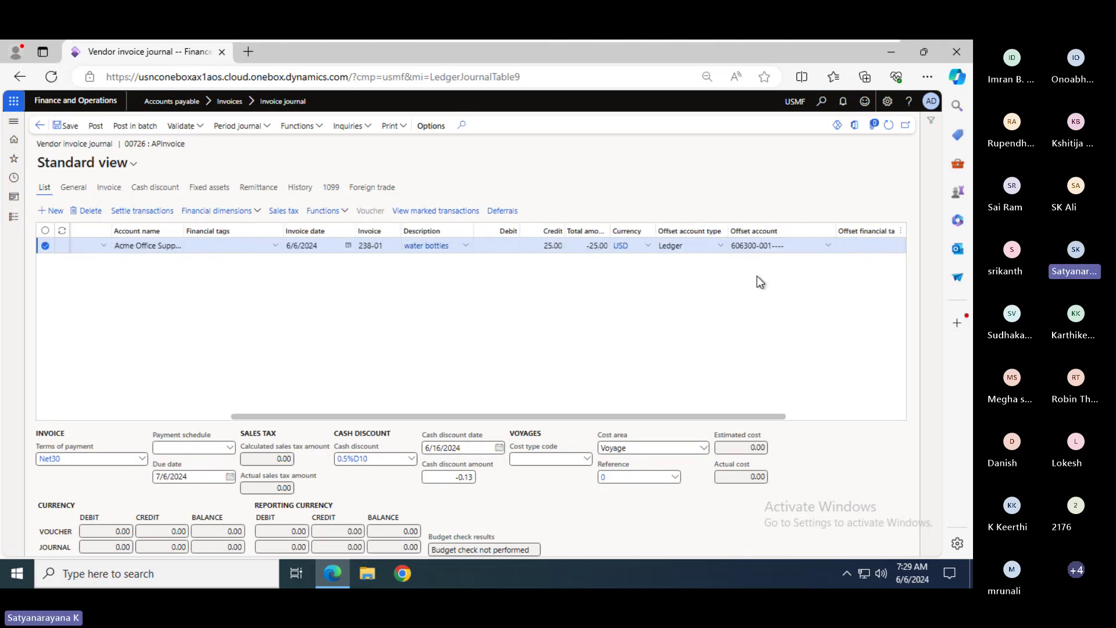
left_click(829, 247)
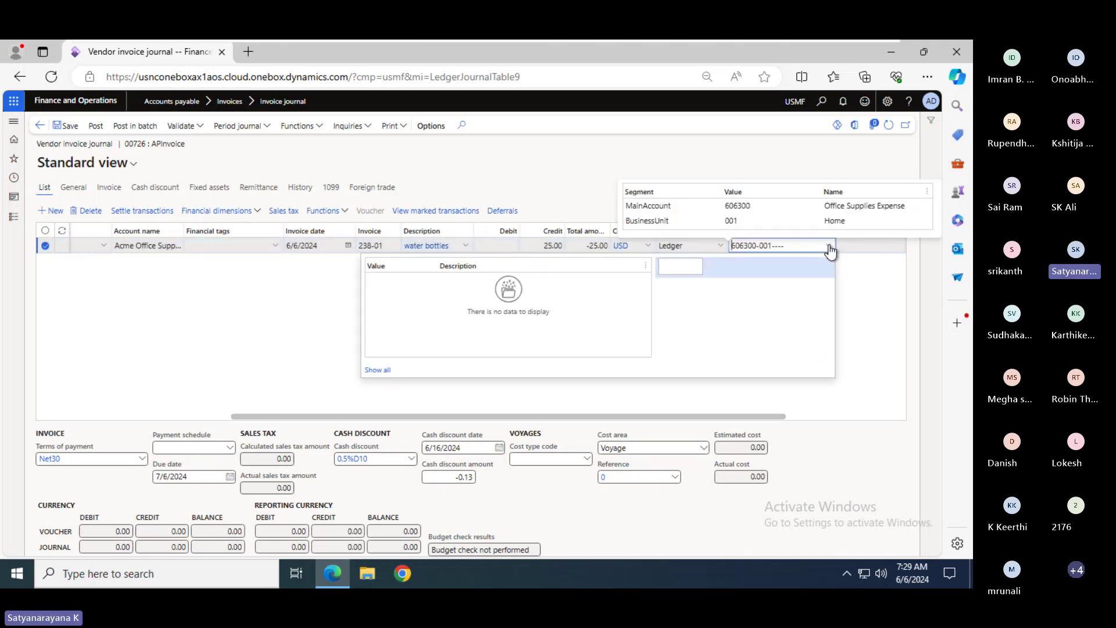
left_click(694, 279)
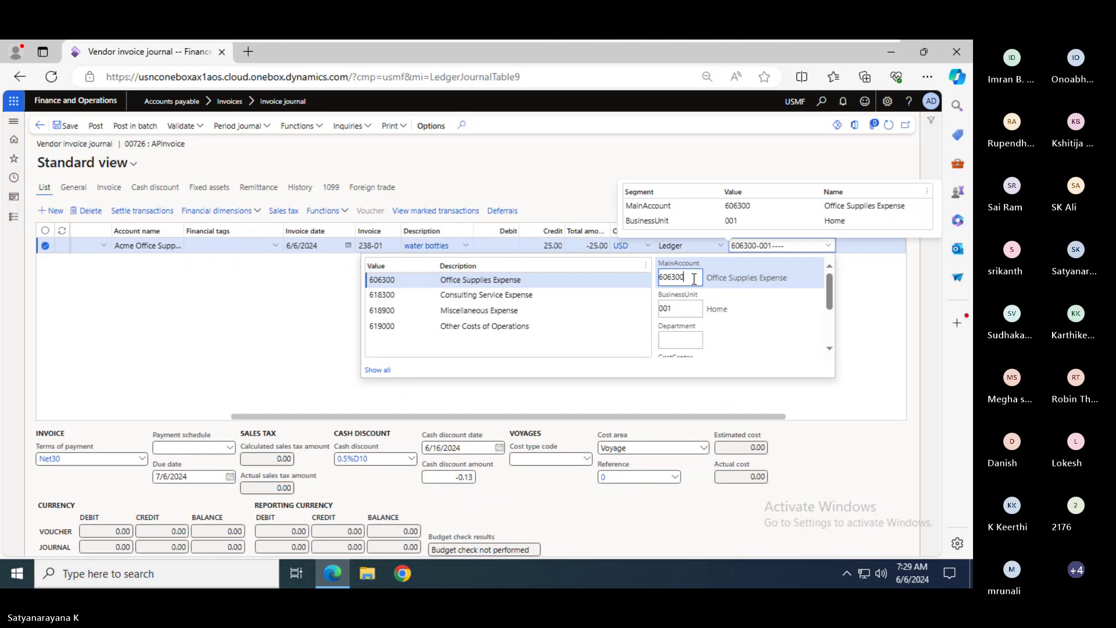
key("Tab")
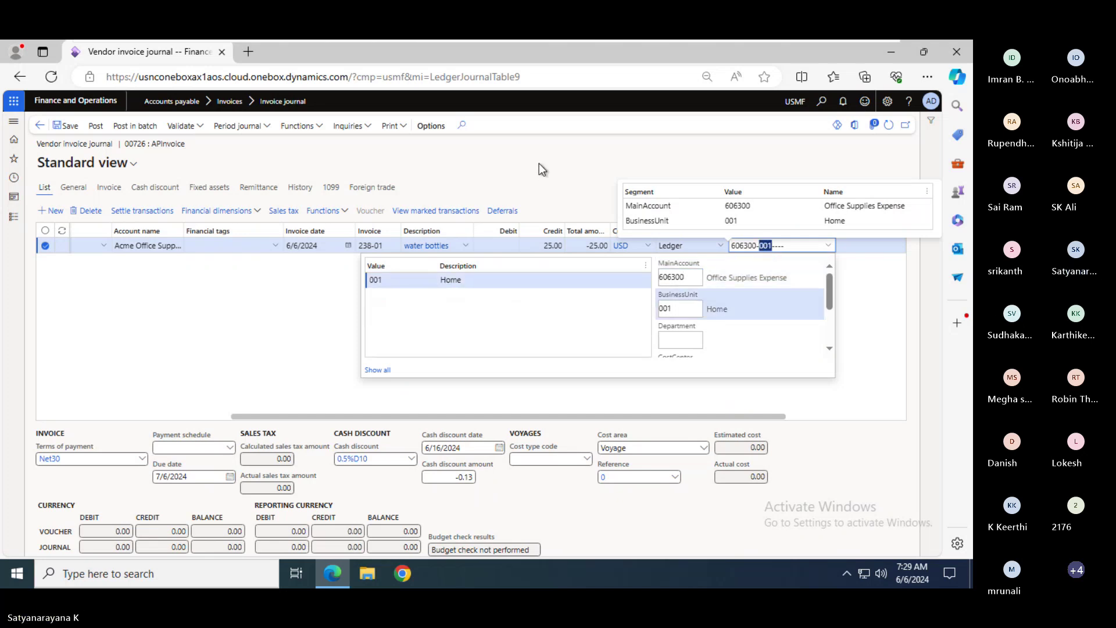
left_click(539, 163)
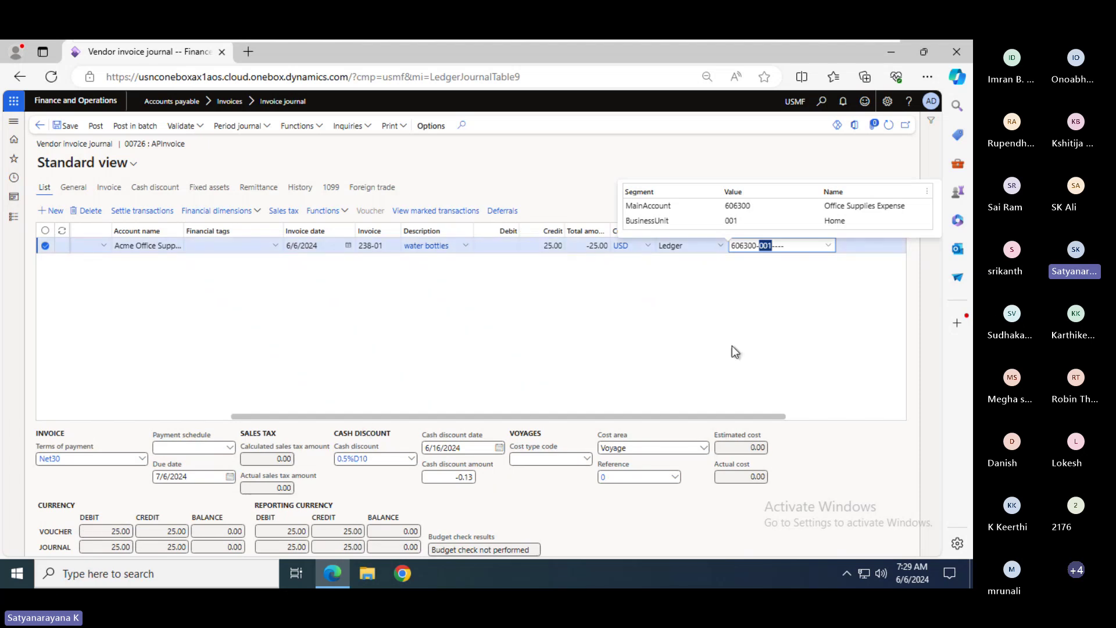
left_click(815, 417)
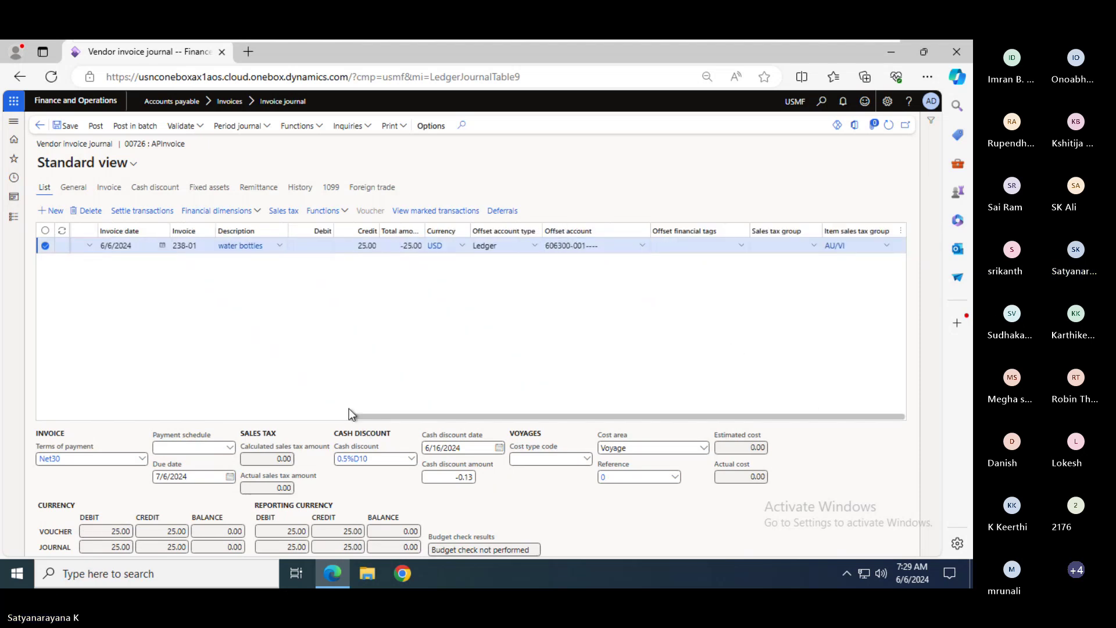
left_click(325, 417)
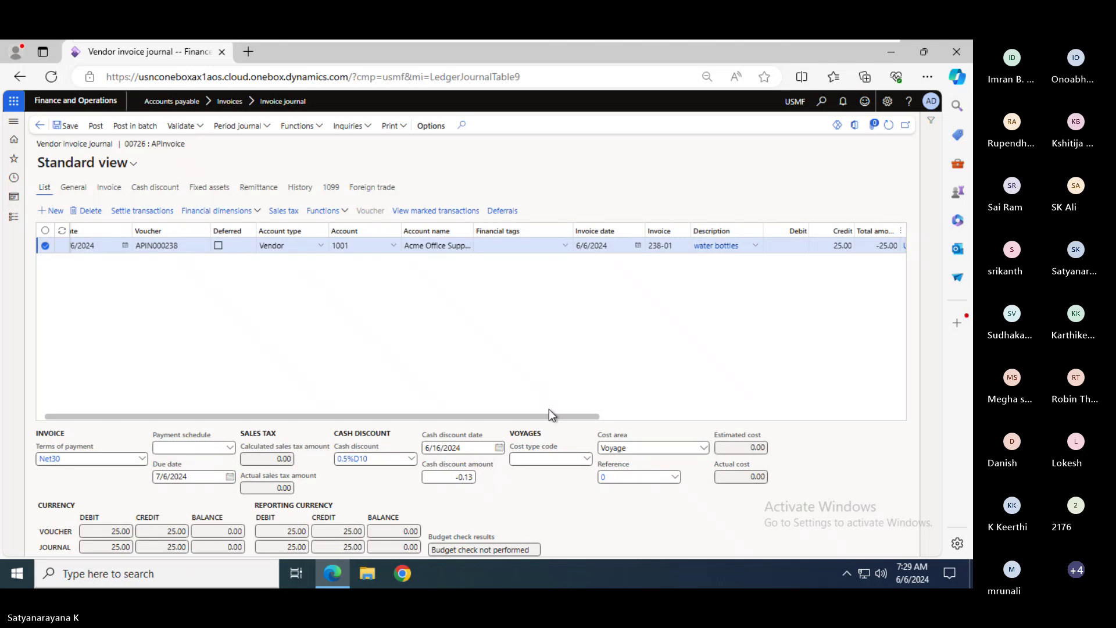
left_click_drag(546, 415, 657, 407)
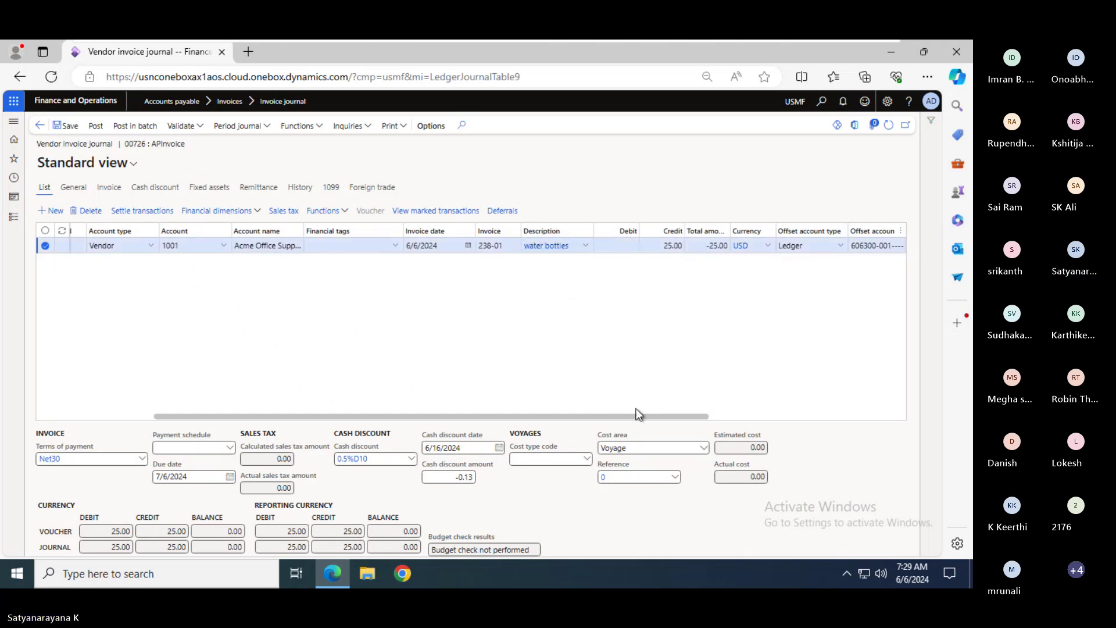
left_click_drag(640, 416, 752, 393)
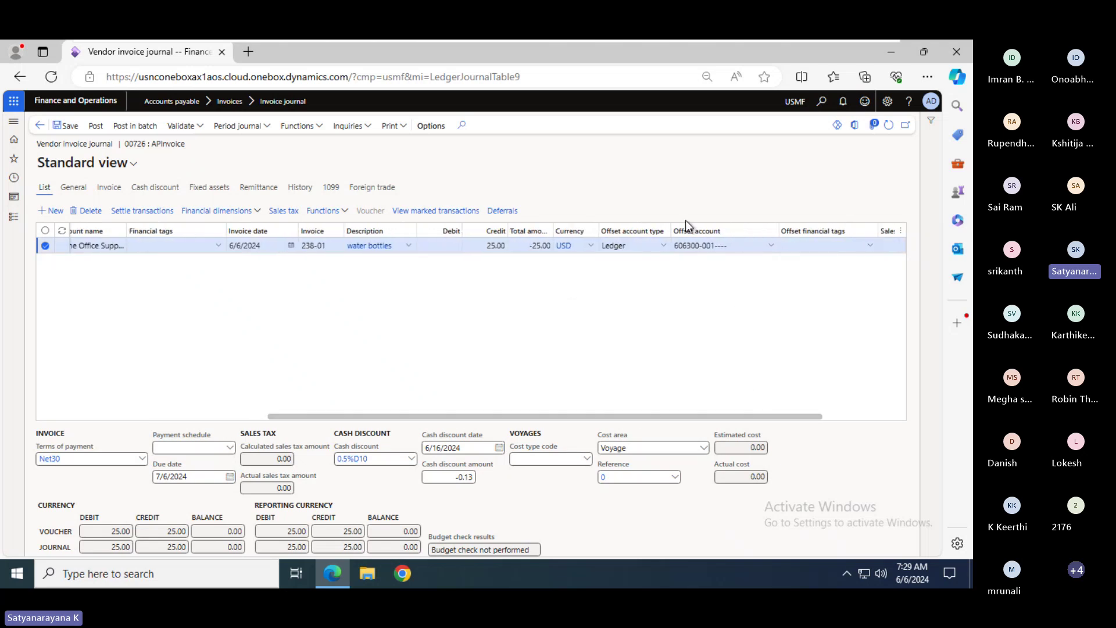
left_click(771, 246)
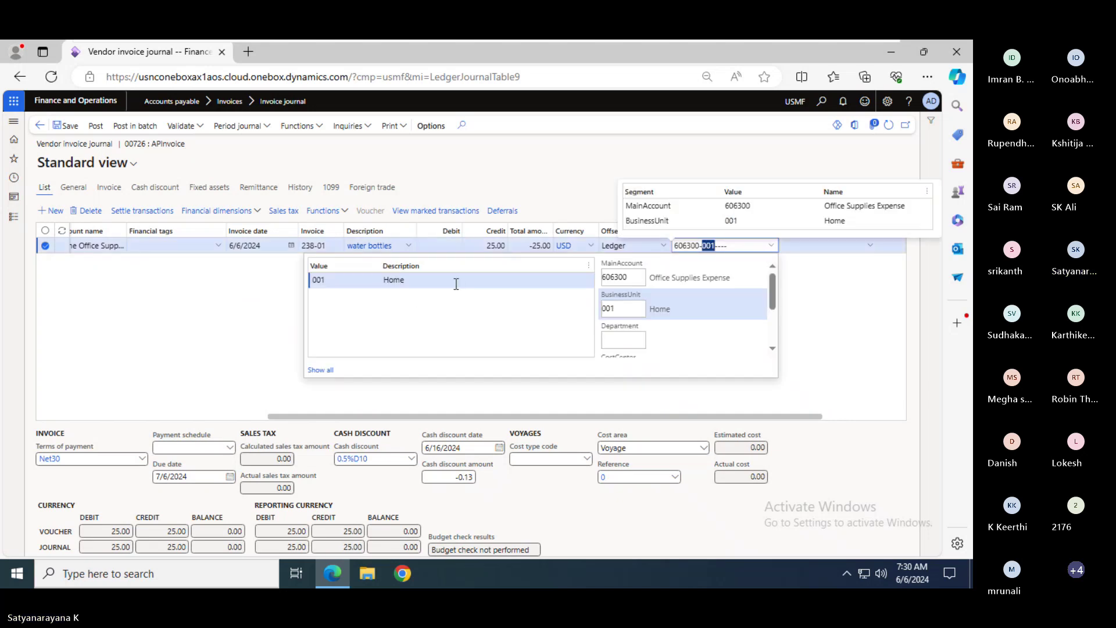
left_click(635, 278)
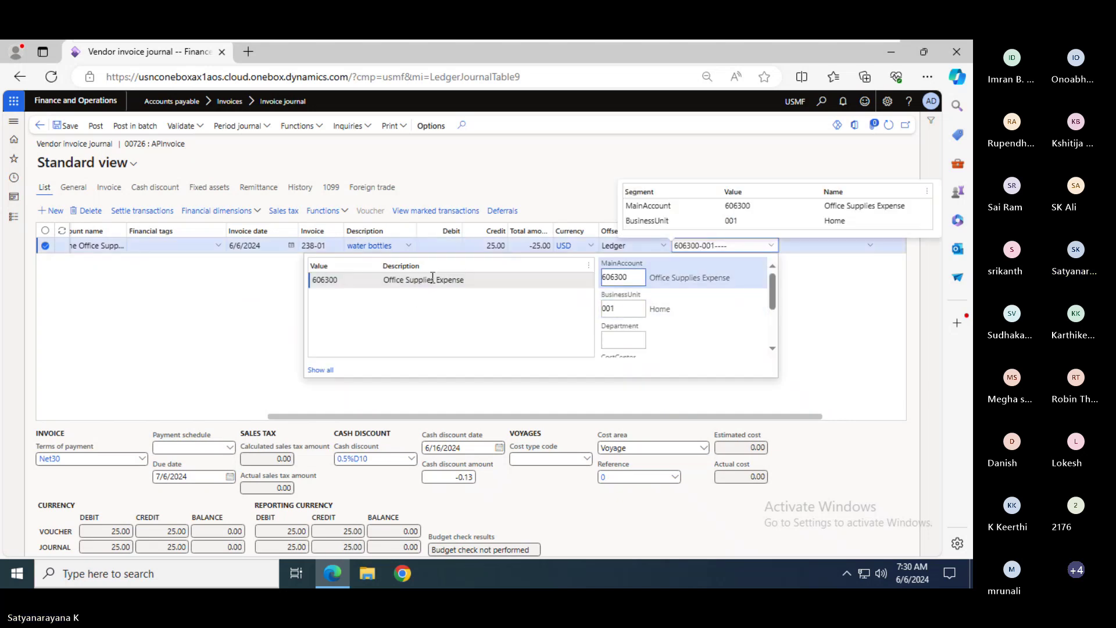
left_click(268, 312)
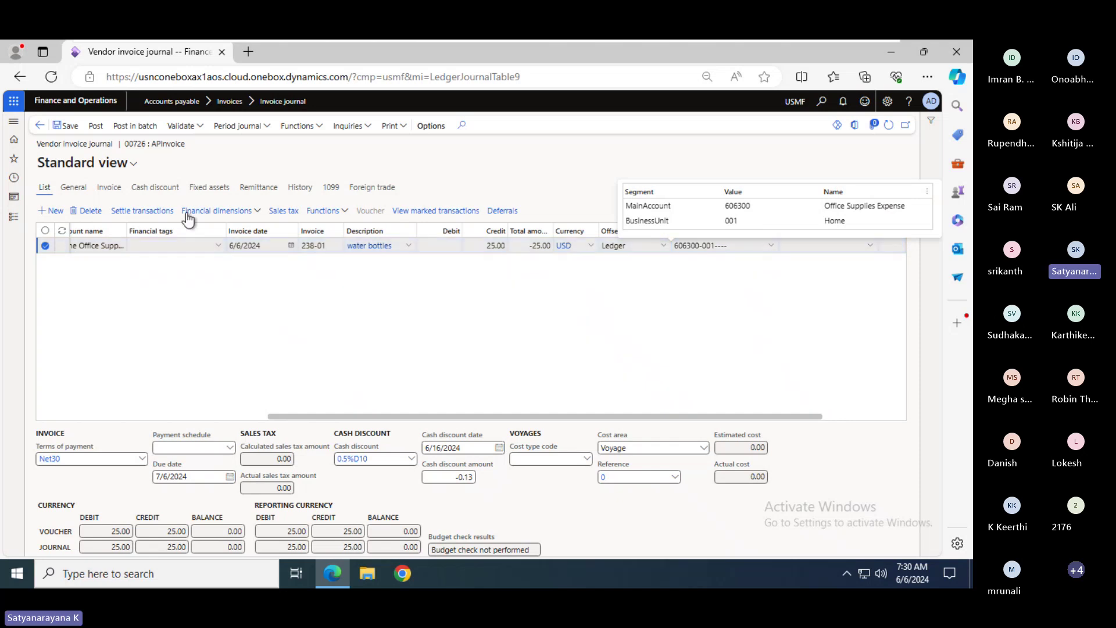
- Post the vendor invoice journal and open the voucher transactions of its line
left_click(92, 131)
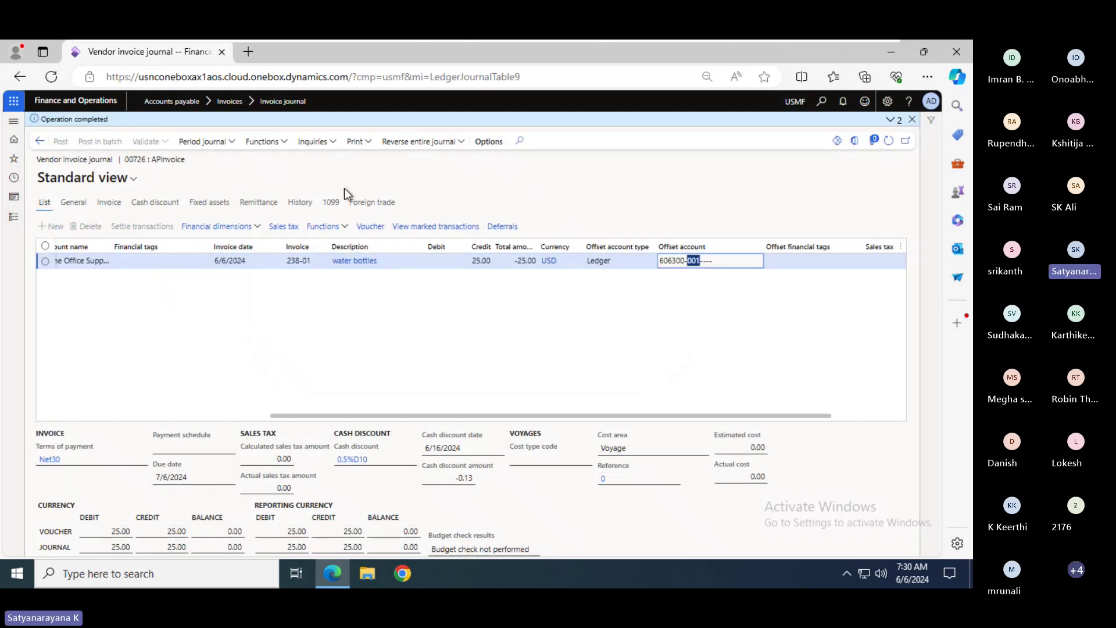
left_click(366, 227)
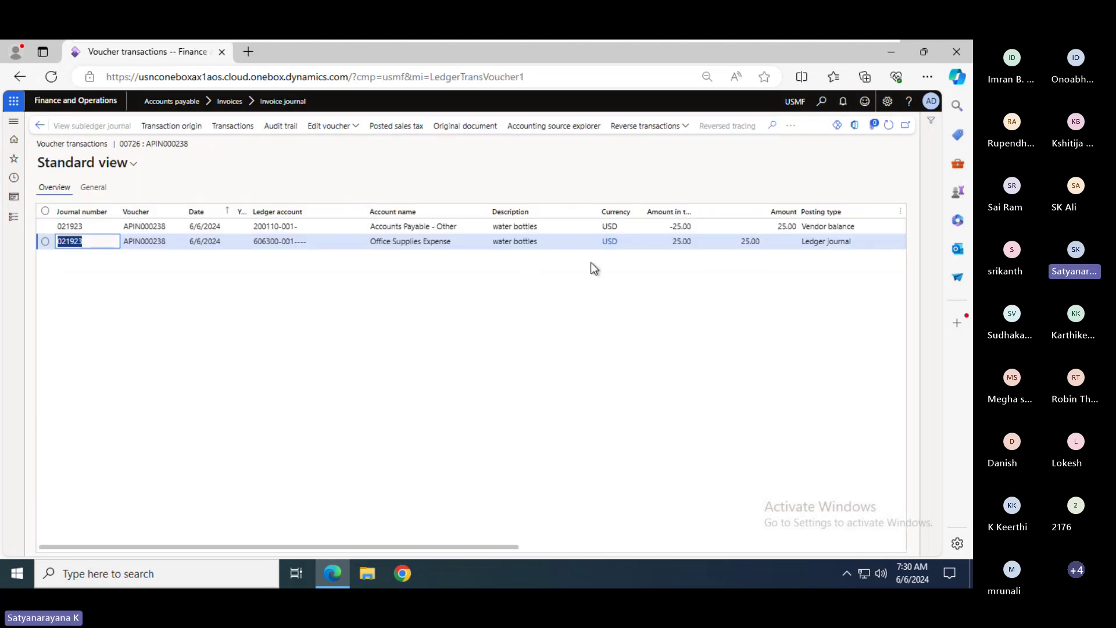
- Examine the account names, amounts and posting types of the posted voucher's expense and accounts payable entries
left_click_drag(476, 547, 606, 521)
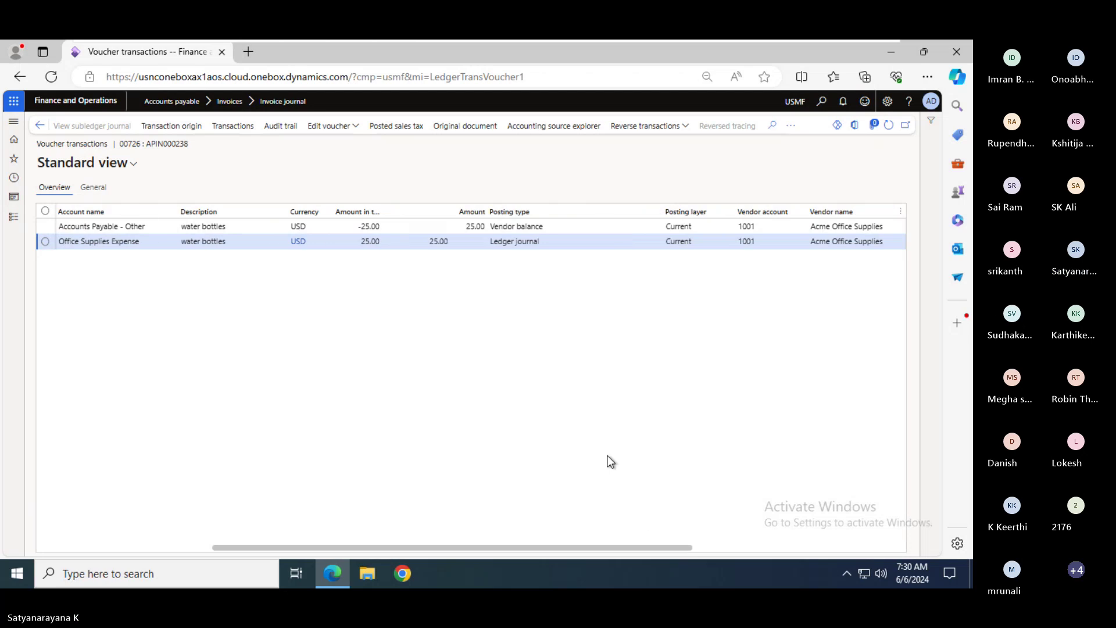
left_click(92, 242)
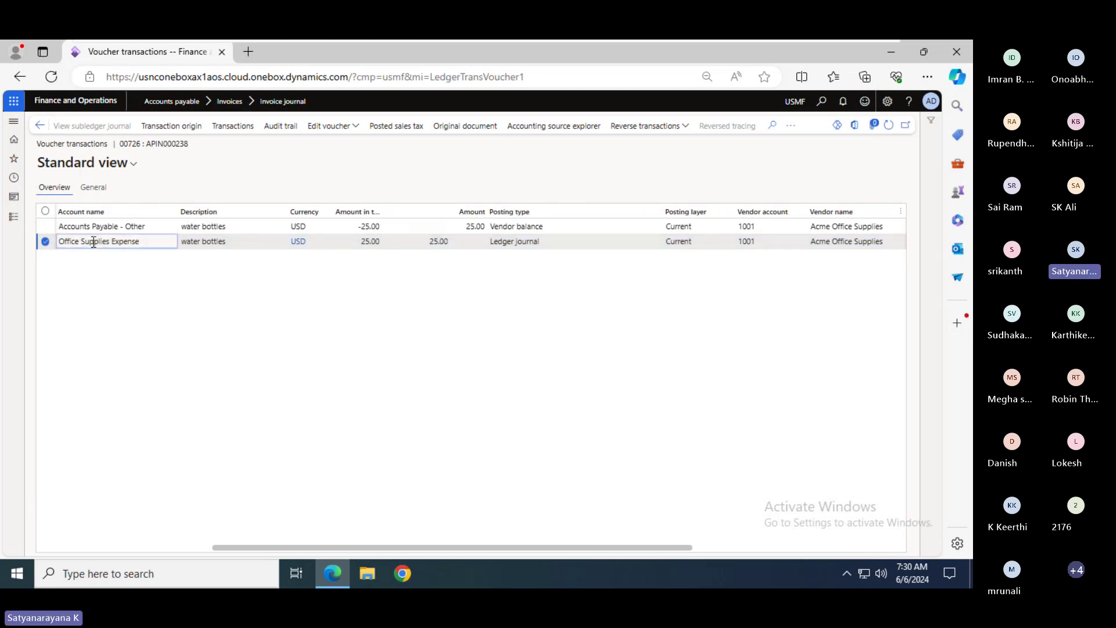
double_click(93, 242)
left_click_drag(109, 242, 149, 245)
left_click_drag(362, 242, 400, 239)
left_click_drag(491, 226, 549, 225)
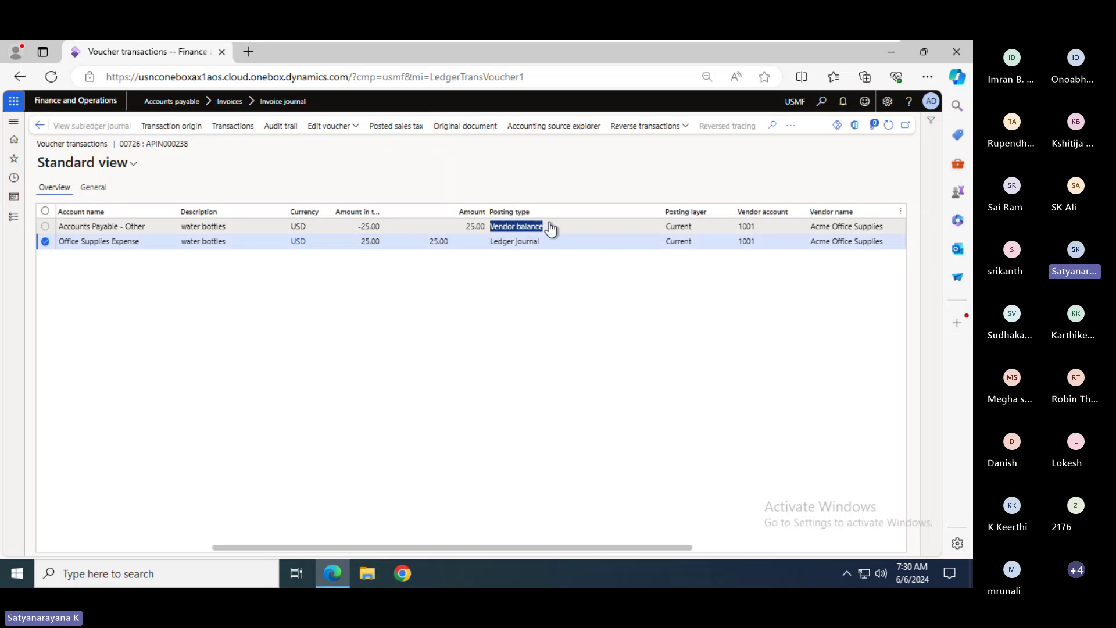
- Switch to PowerPoint and add the entry "Expenses a/c Dr" and "To Vendor a/c Cr" below the Invoice journal path
mouse_move(670, 41)
key("alt+Tab")
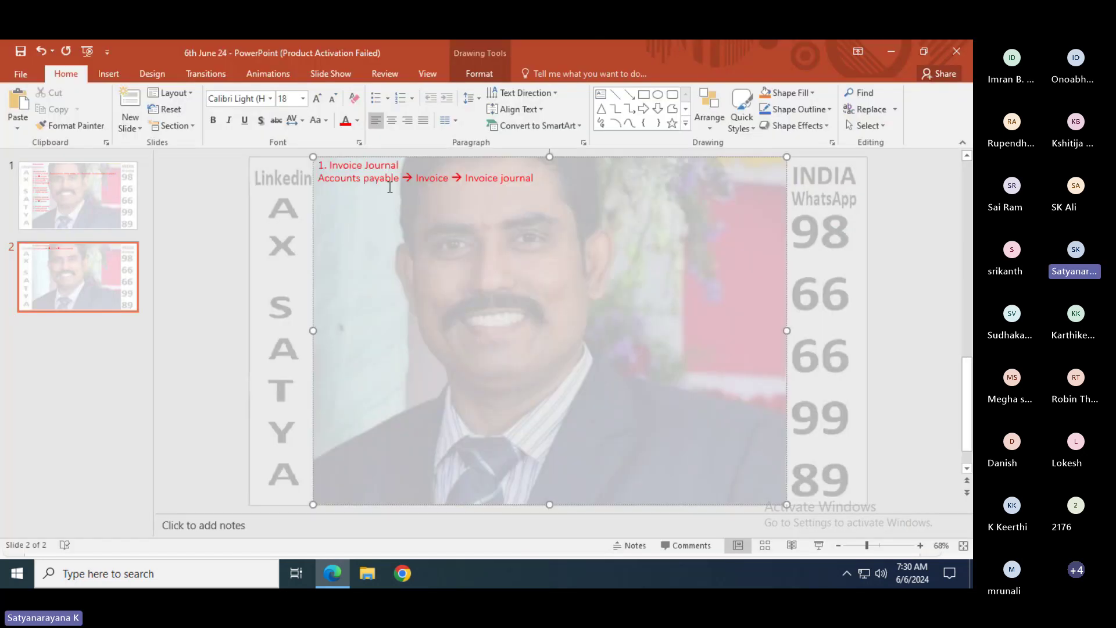
type("E")
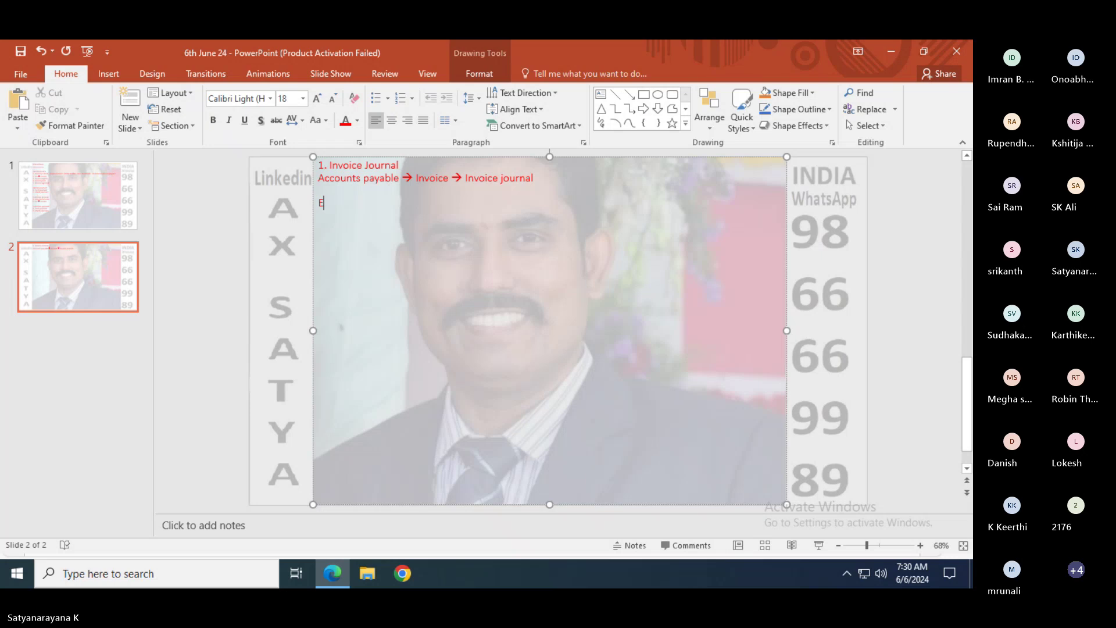
type("xpenses a/d")
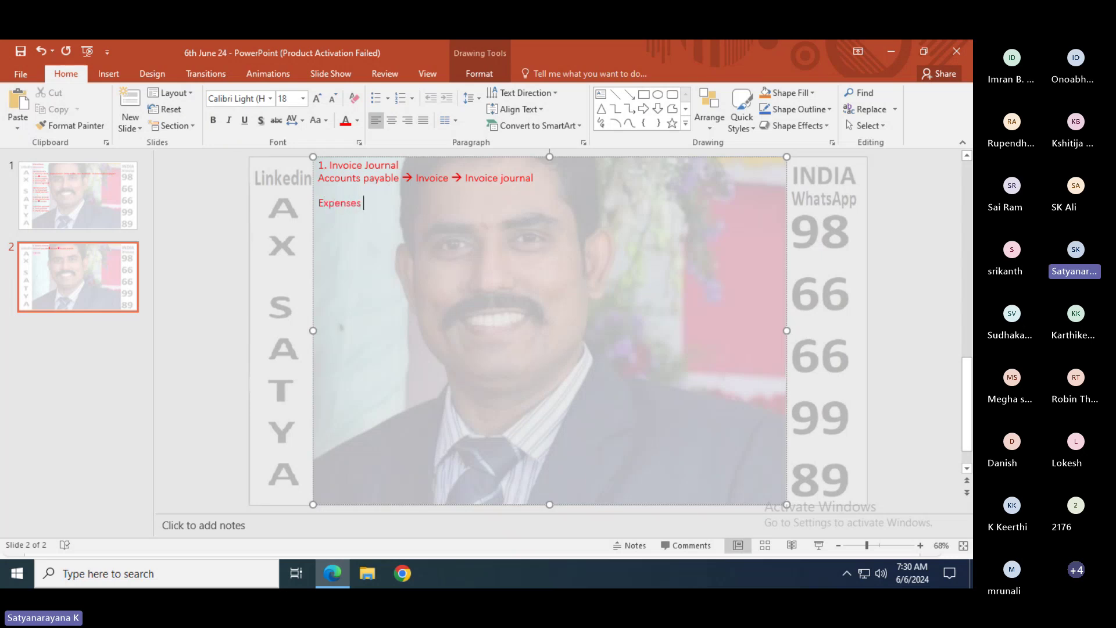
key("BackSpace")
key("BackSpace")
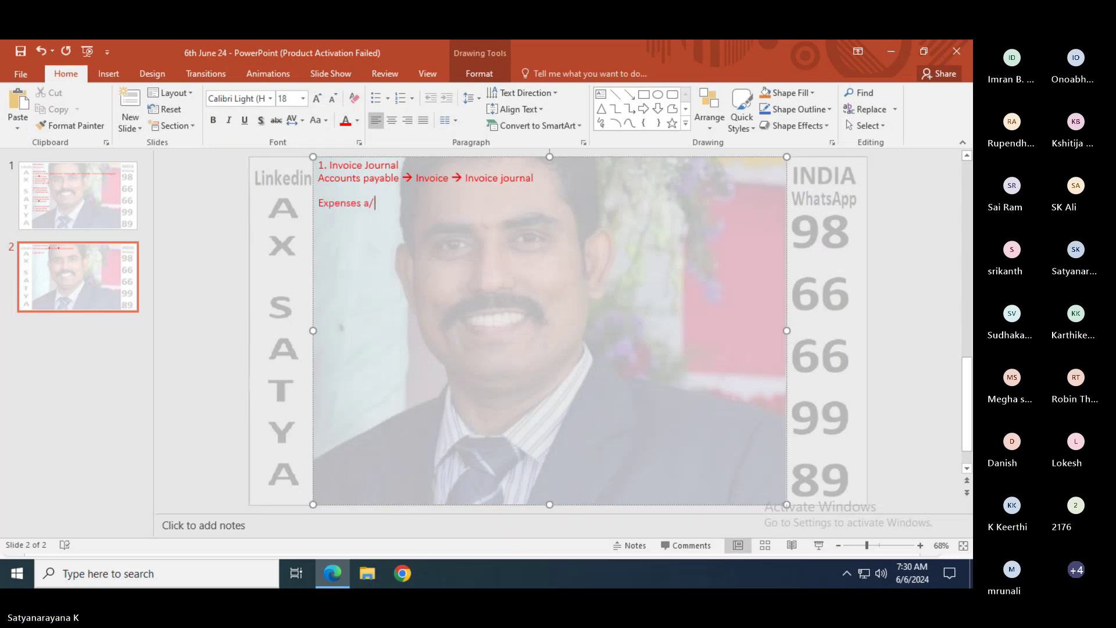
type("c Dr")
key("Return")
type("To Vendor")
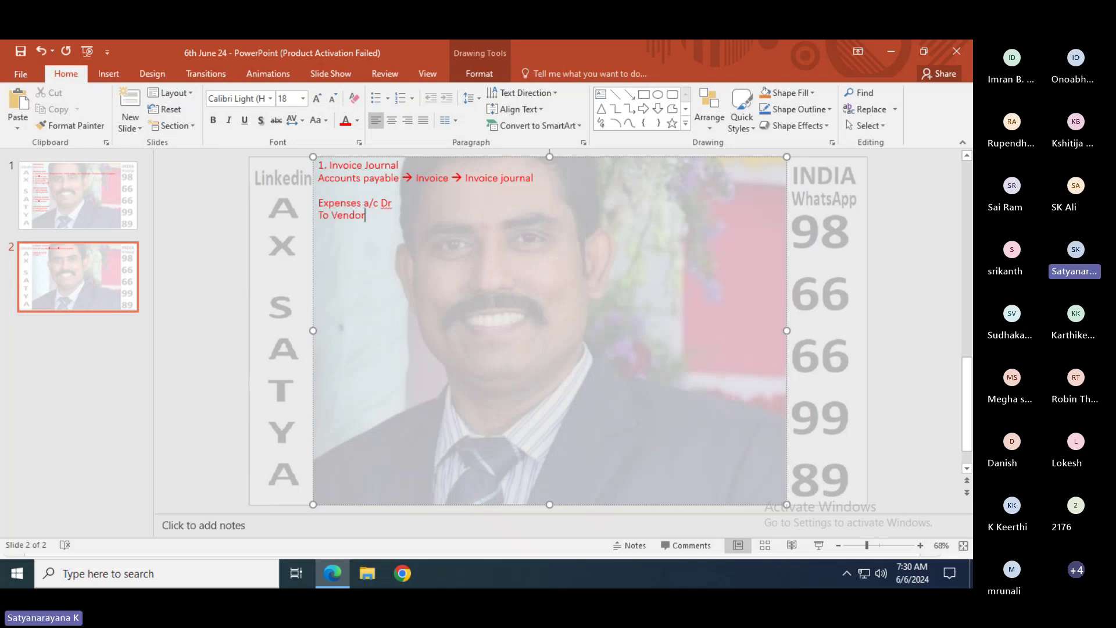
type(" a/c Cr")
key("Up")
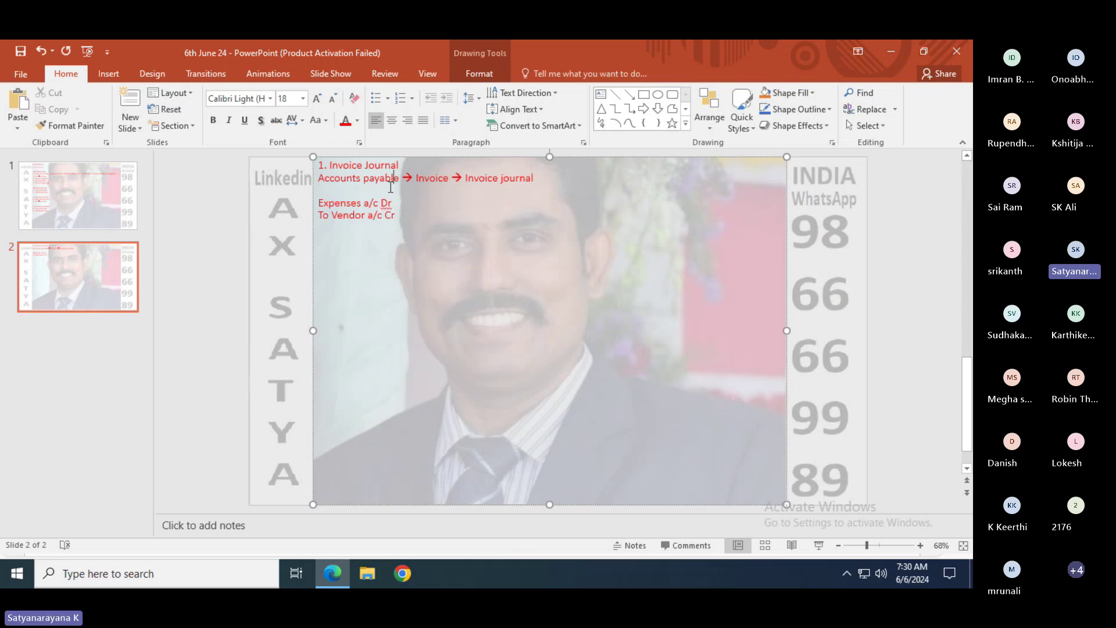
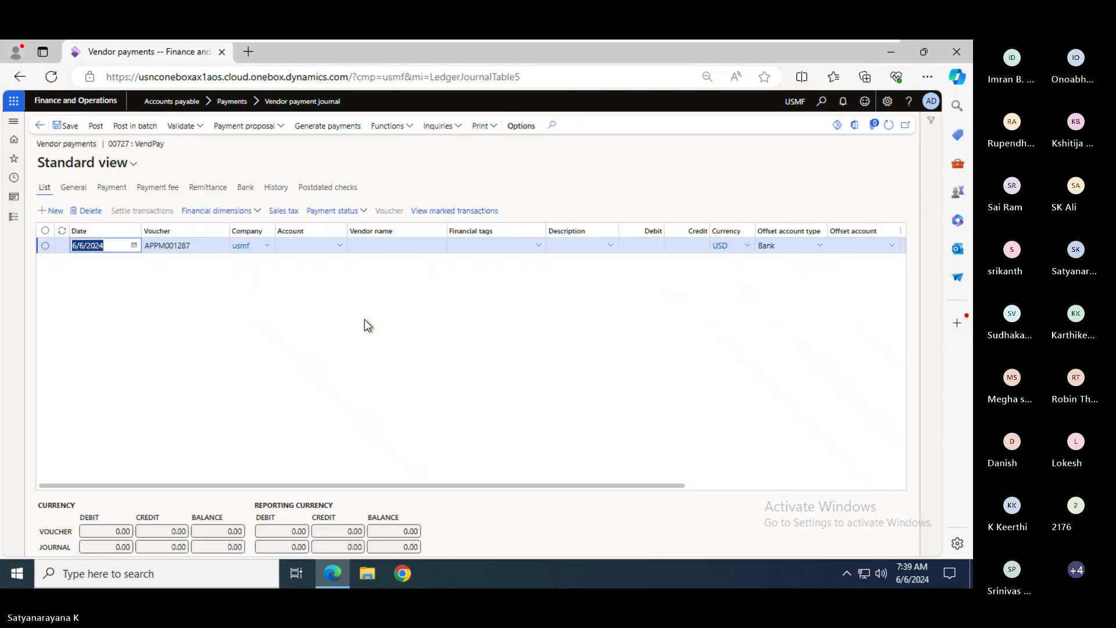
- In the Finance and Operations vendor payment journal, assign the vendor Acme Office Supplies as the first payment line's account
left_click(341, 246)
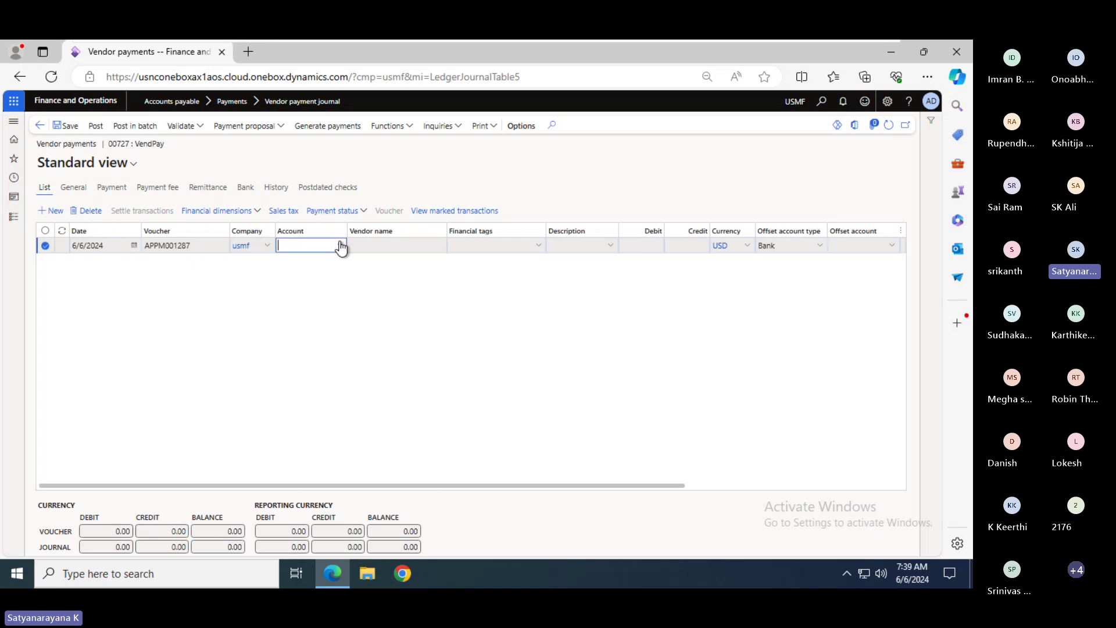
left_click(313, 276)
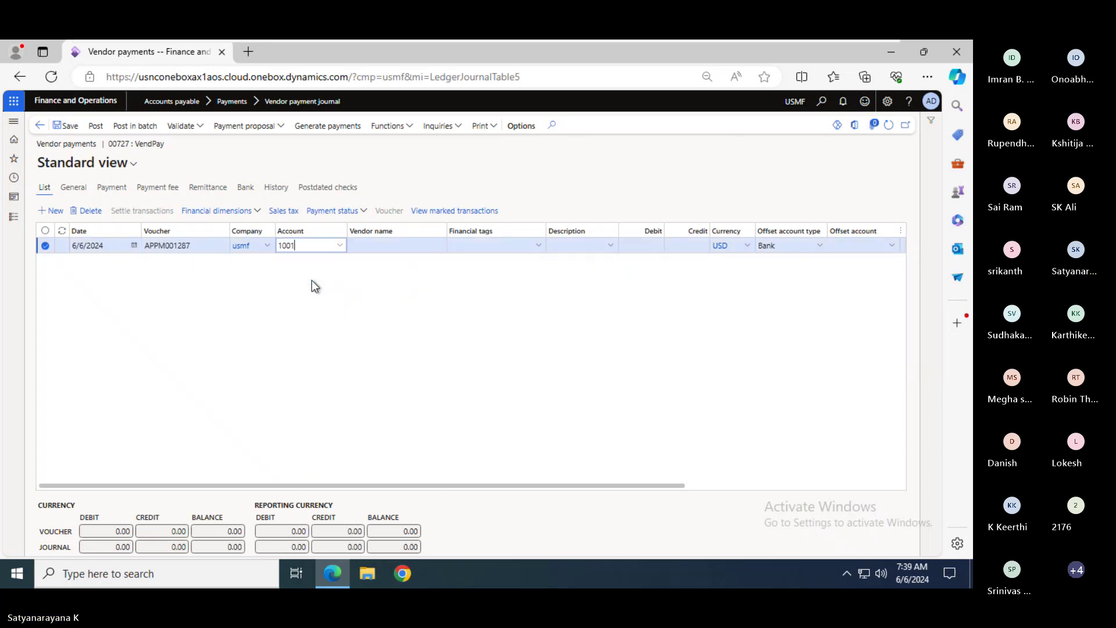
key("Tab")
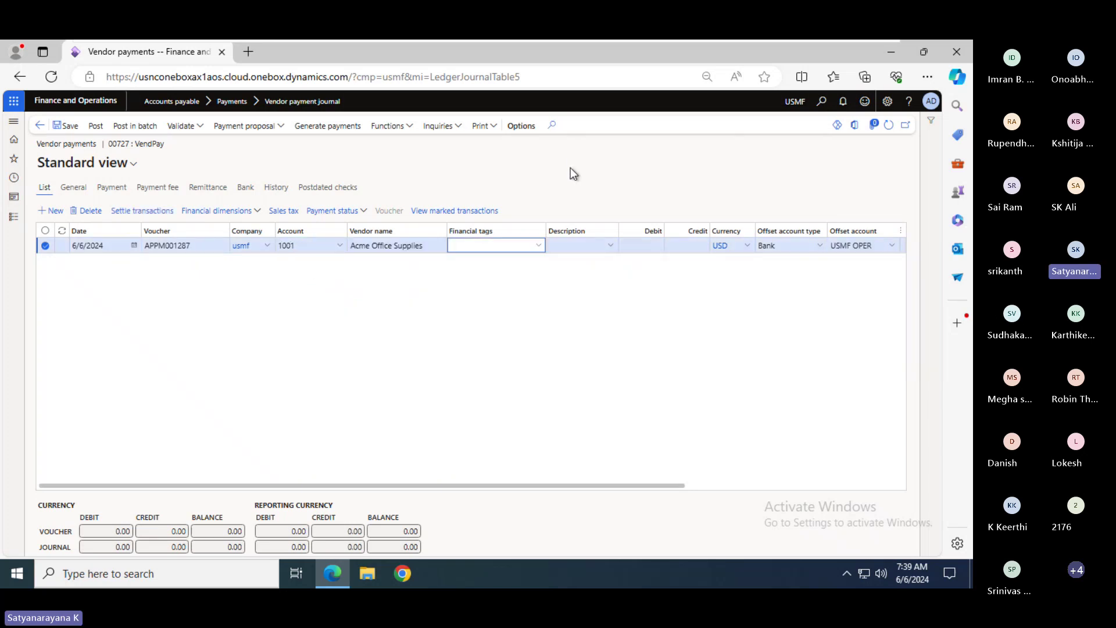
- Settle the Acme Office Supplies payment line against invoice 238-01 by marking that invoice in the vendor's open transactions
left_click(147, 212)
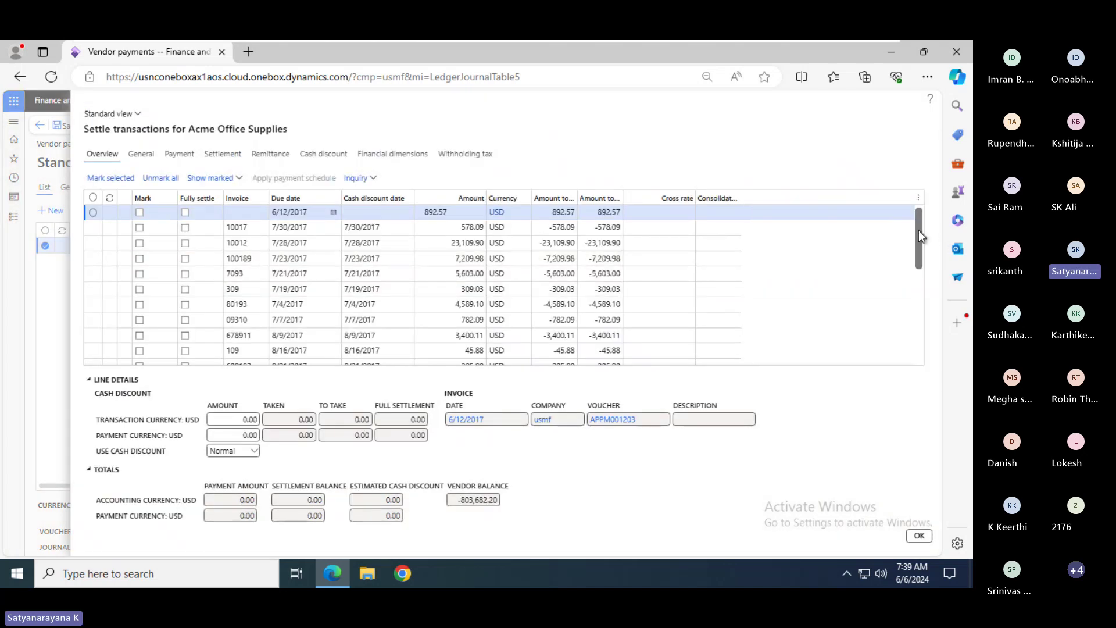
scroll(926, 329, "down", 10)
scroll(921, 354, "down", 3)
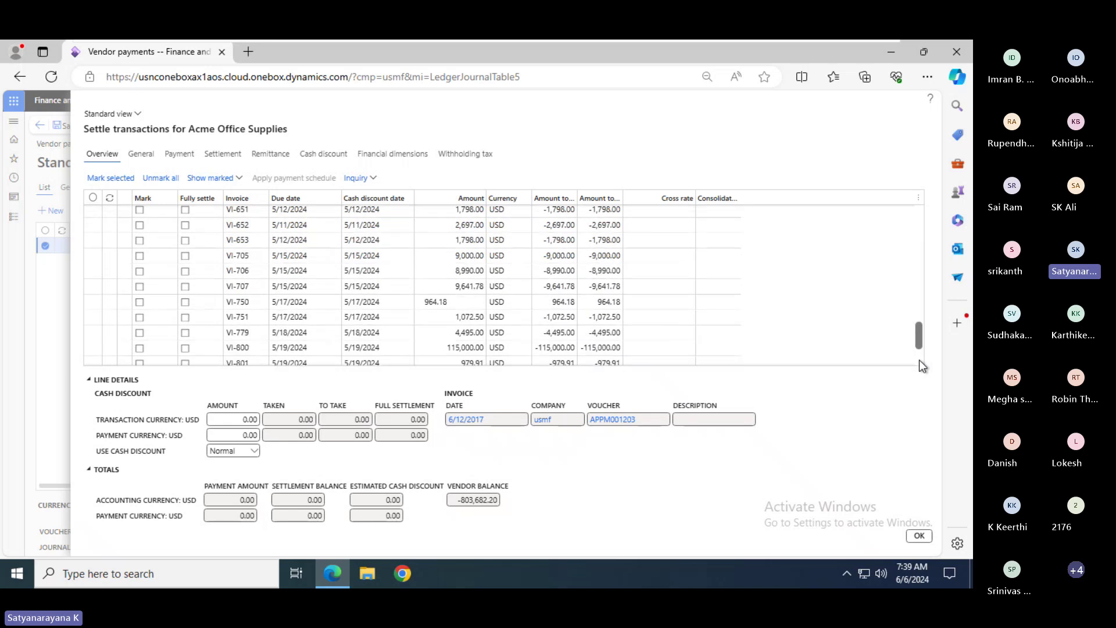
scroll(919, 340, "down", 2)
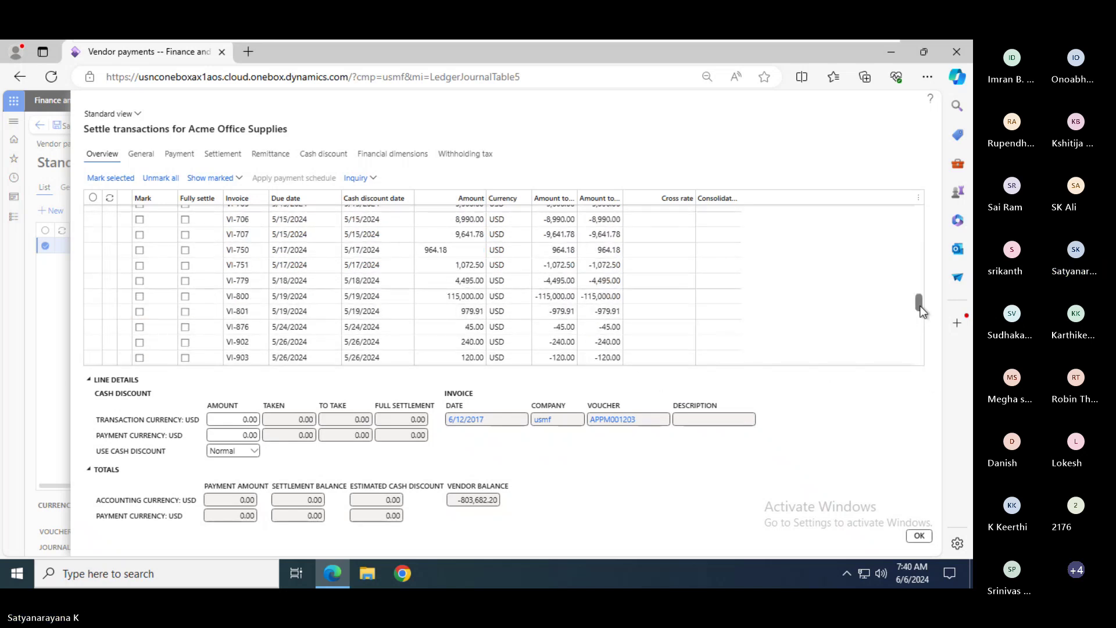
scroll(922, 344, "down", 2)
scroll(924, 365, "down", 5)
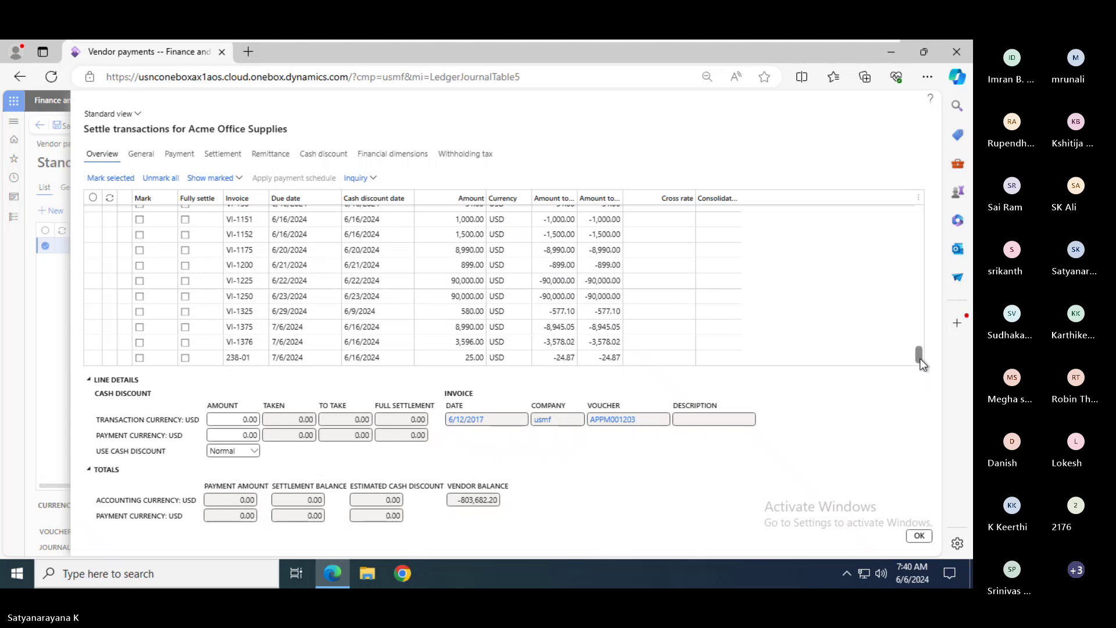
left_click(138, 358)
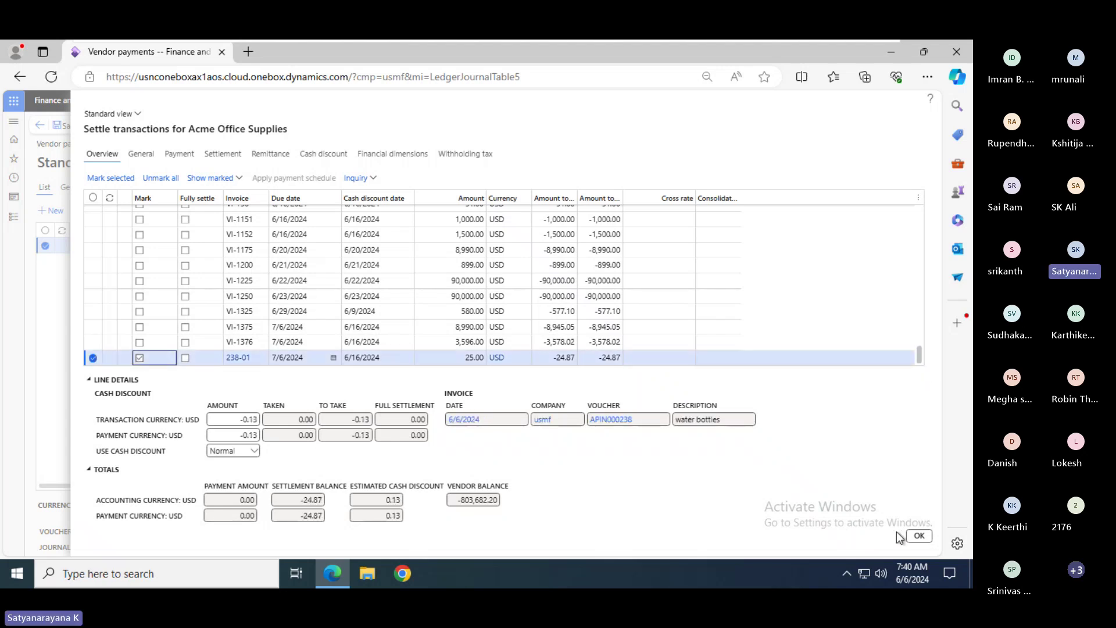
left_click(919, 536)
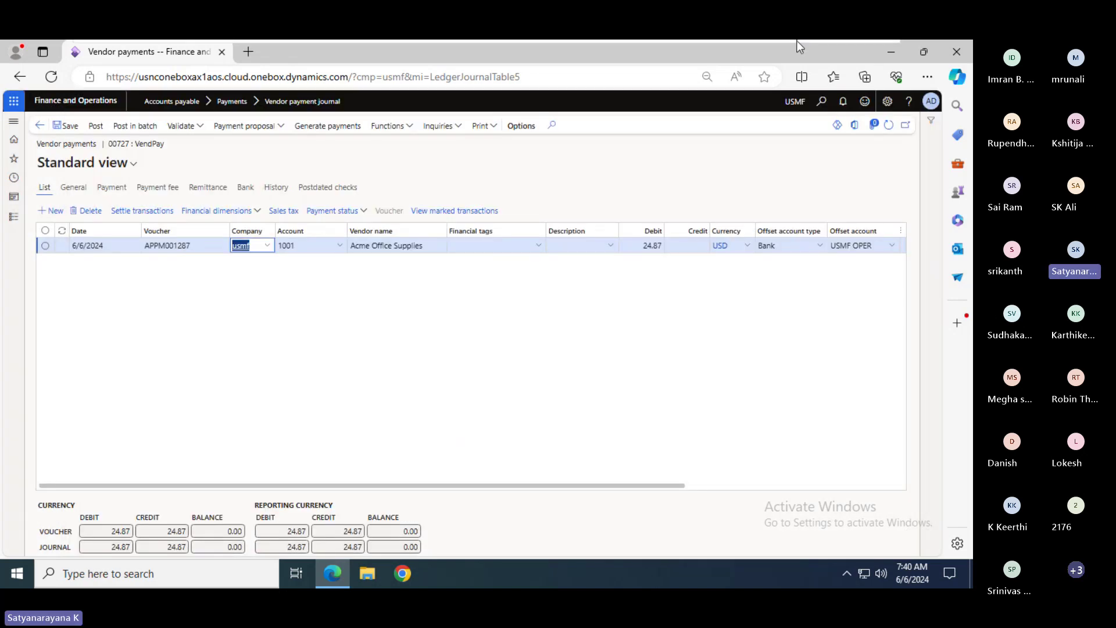
- Switch to PowerPoint and add the entry "Vendor a/c Dr" below the "2. Vendor payment" heading on slide 2
left_click(798, 44)
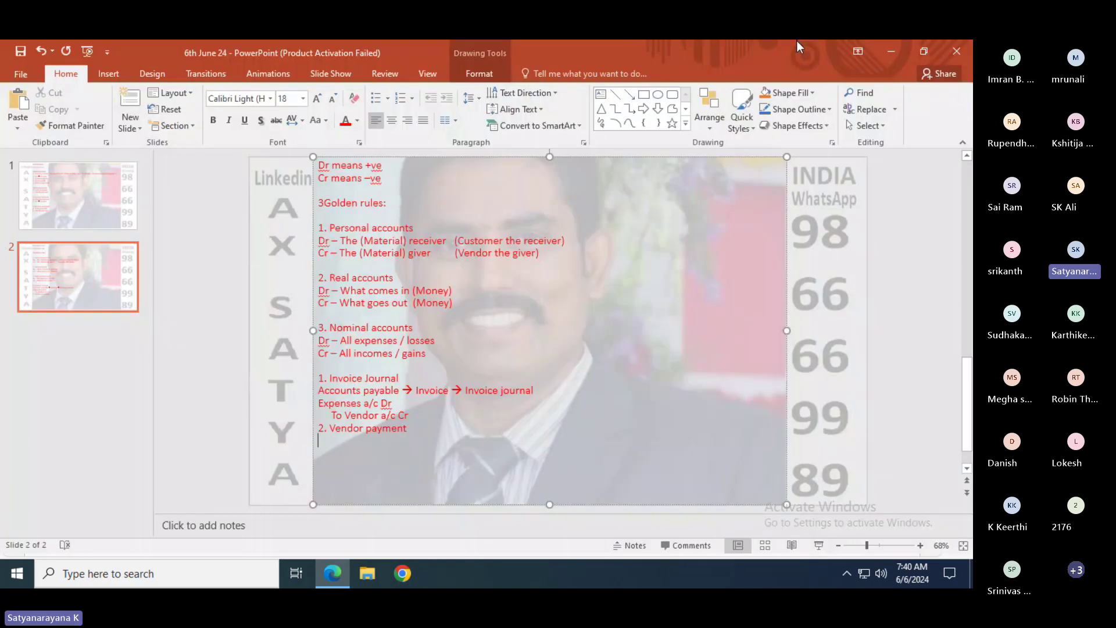
left_click(113, 216)
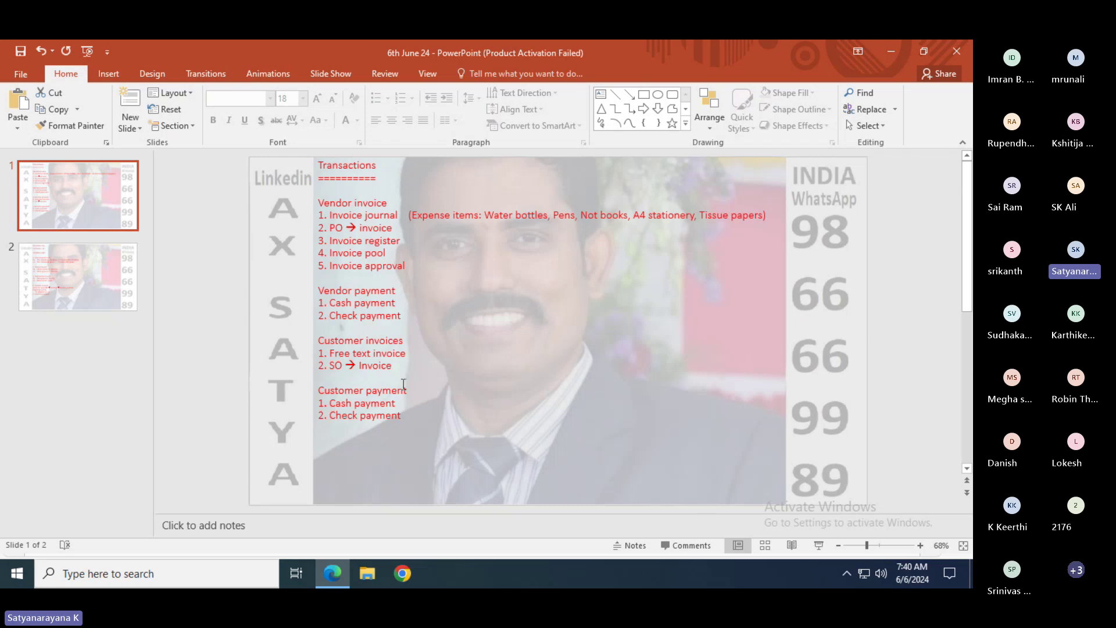
left_click(107, 283)
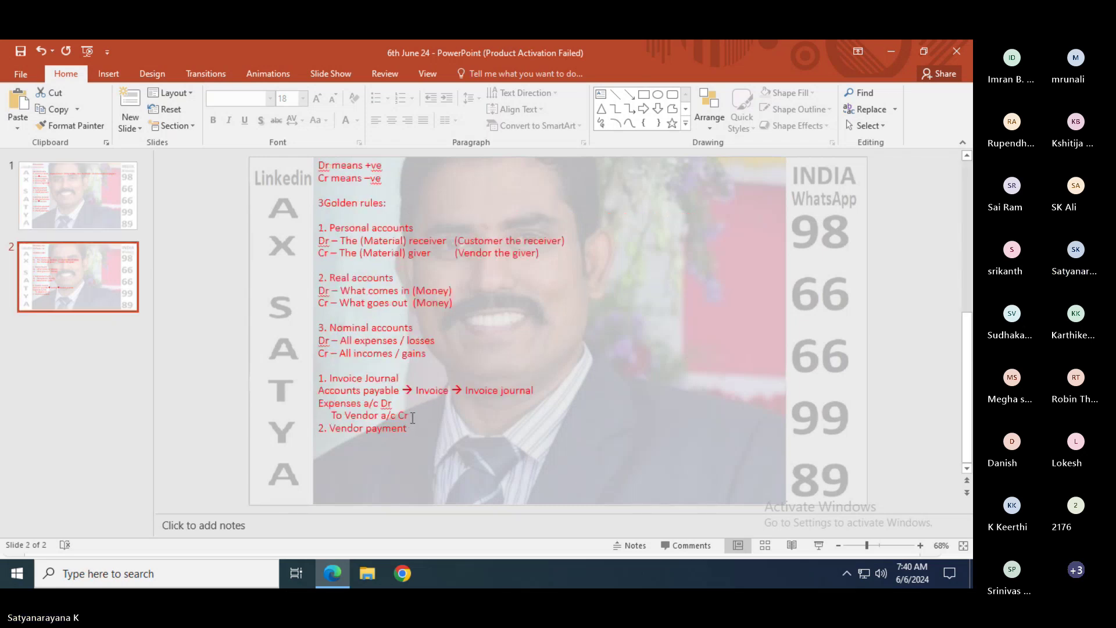
left_click_drag(412, 418, 317, 417)
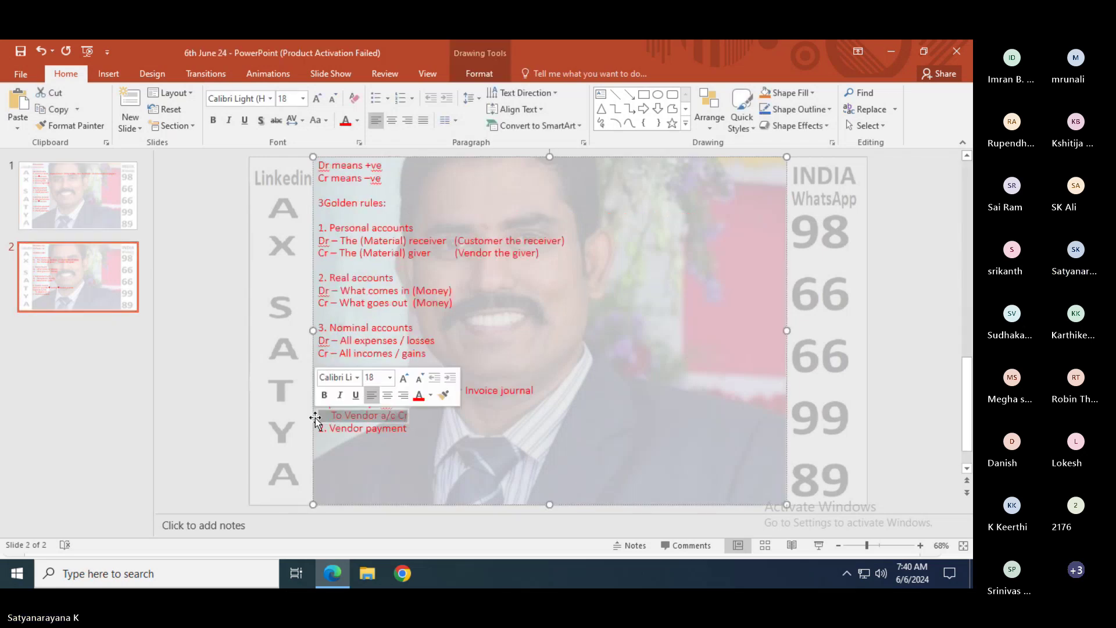
left_click(361, 445)
type("Vendor")
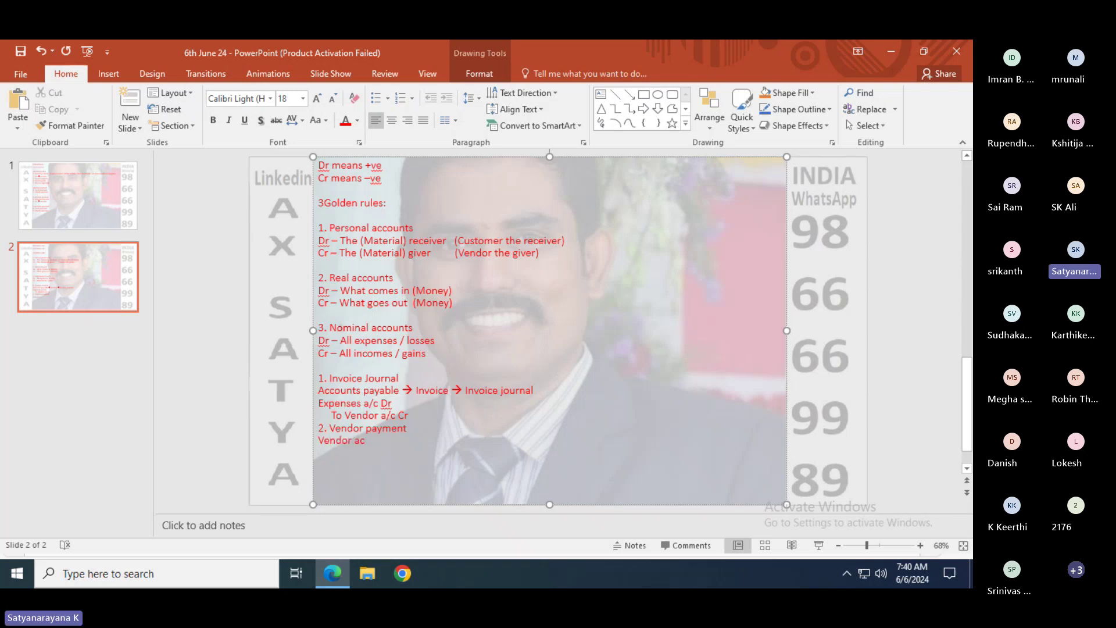
type(" a/c DR")
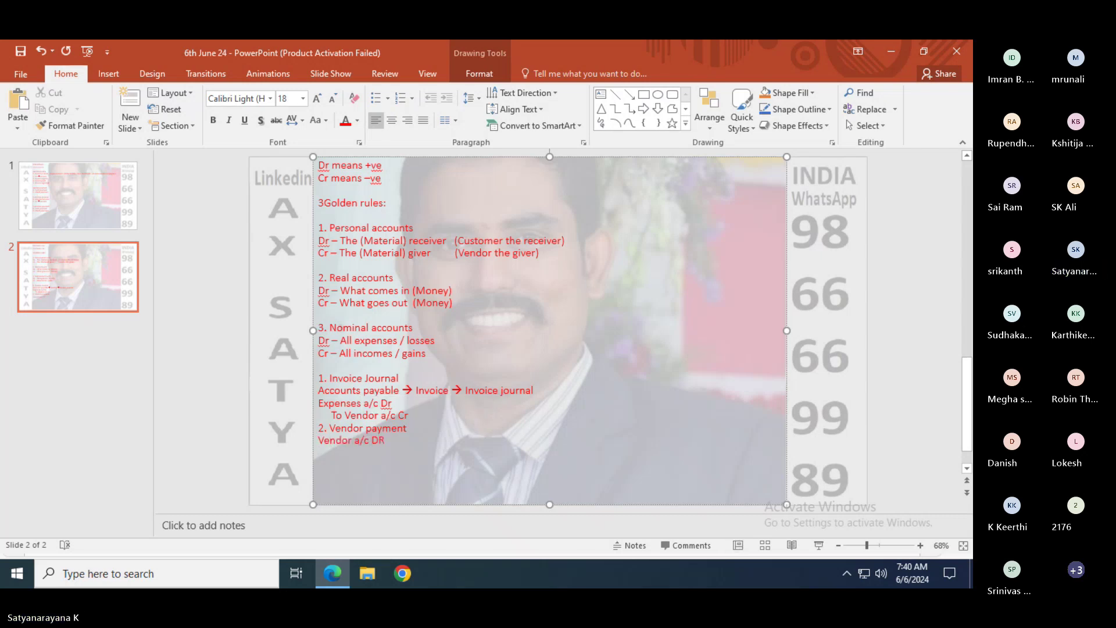
key("alt")
key("r")
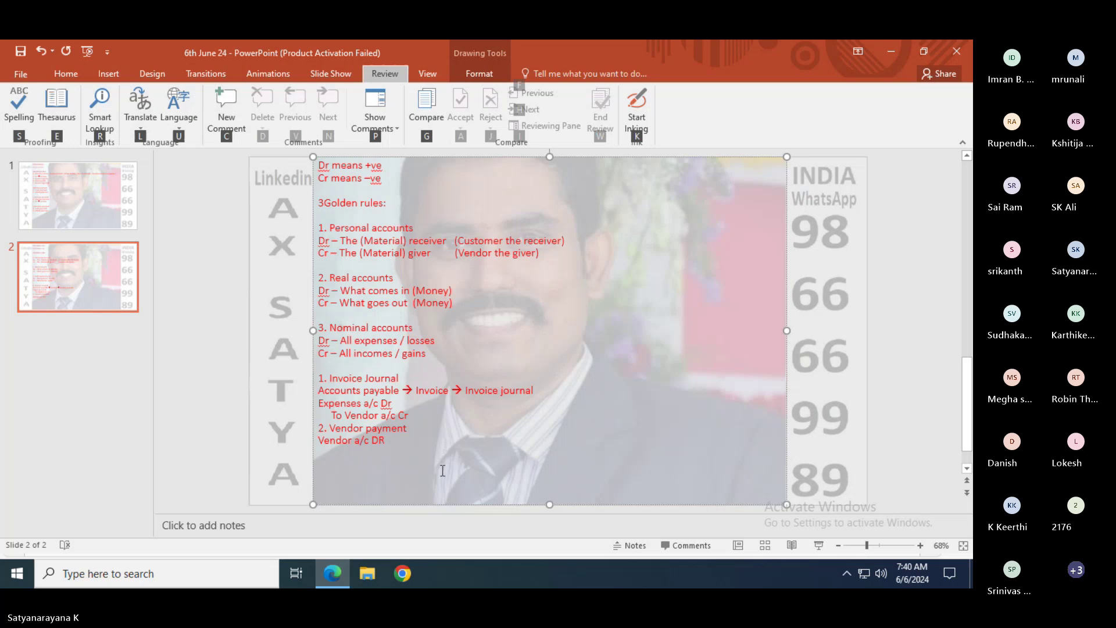
left_click(429, 459)
key("BackSpace")
key("BackSpace")
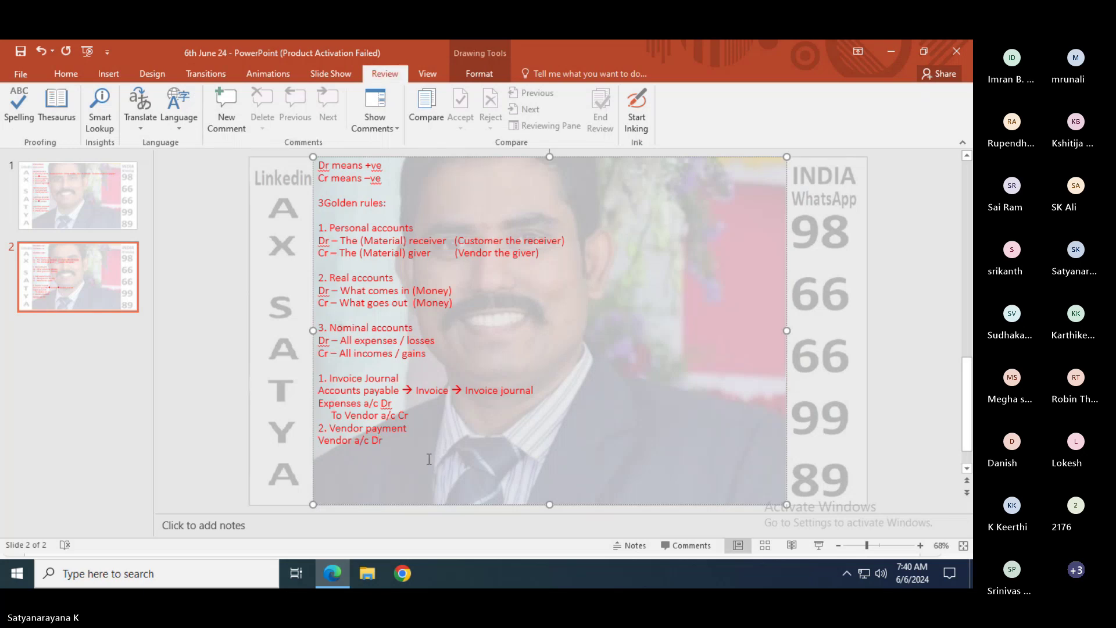
- Switch to Finance and Operations and set the payment line's debit to 25.00, accepting the difference from the marked total
key("alt+Tab")
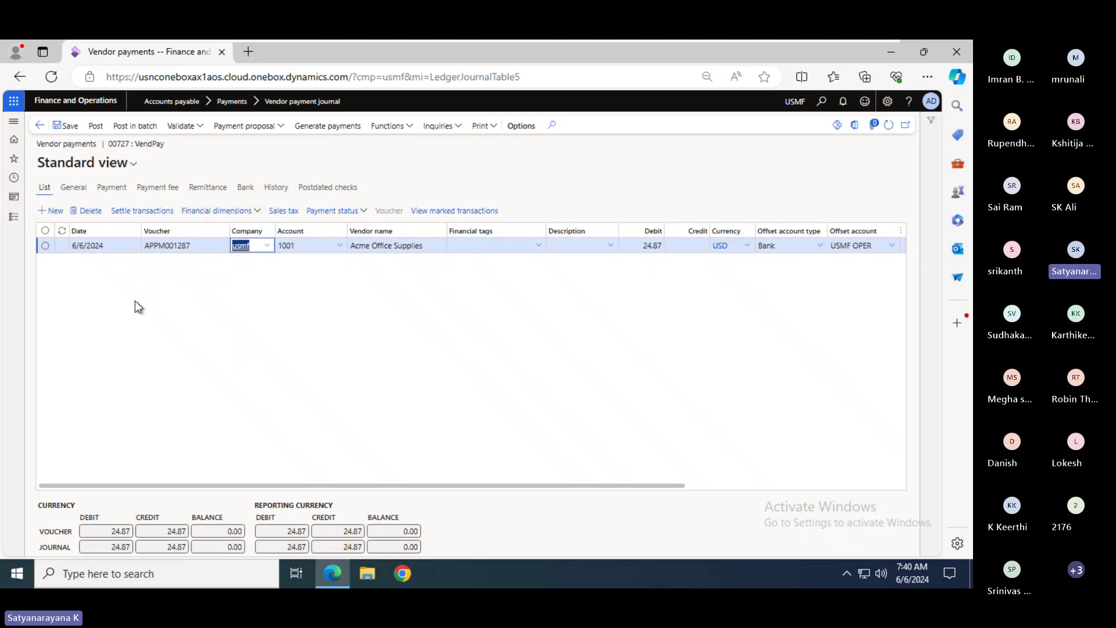
left_click(642, 247)
type("20")
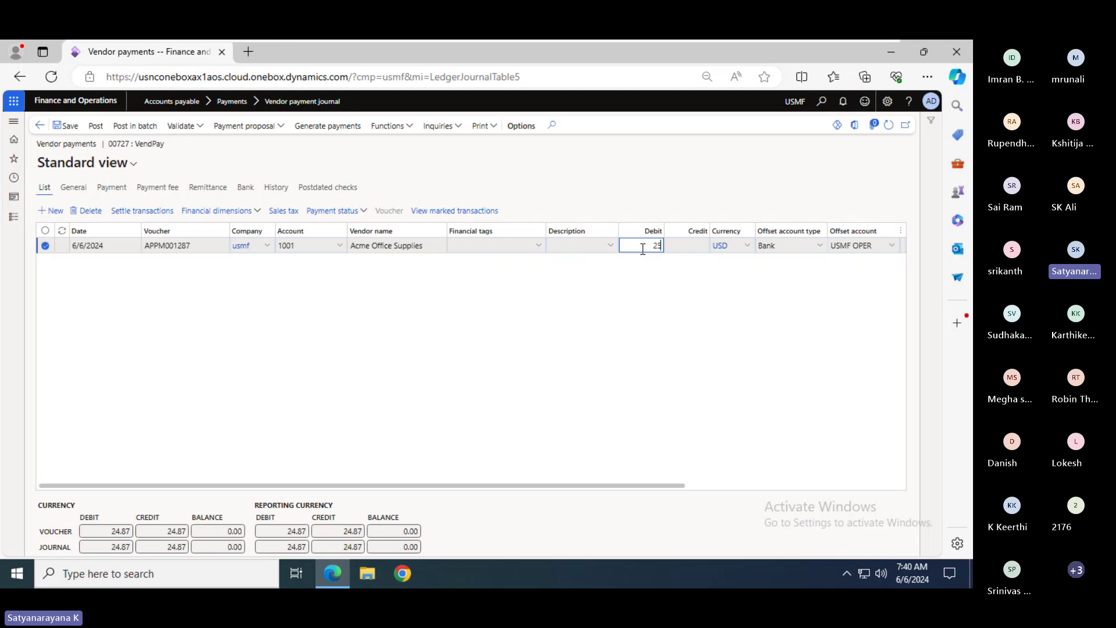
key("Tab")
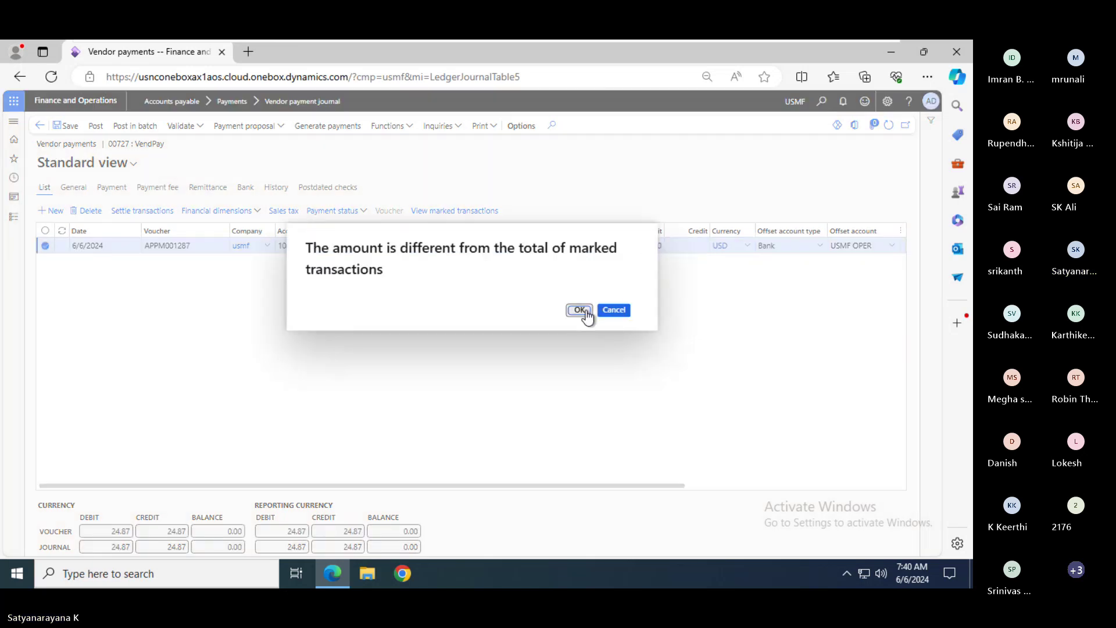
left_click(577, 310)
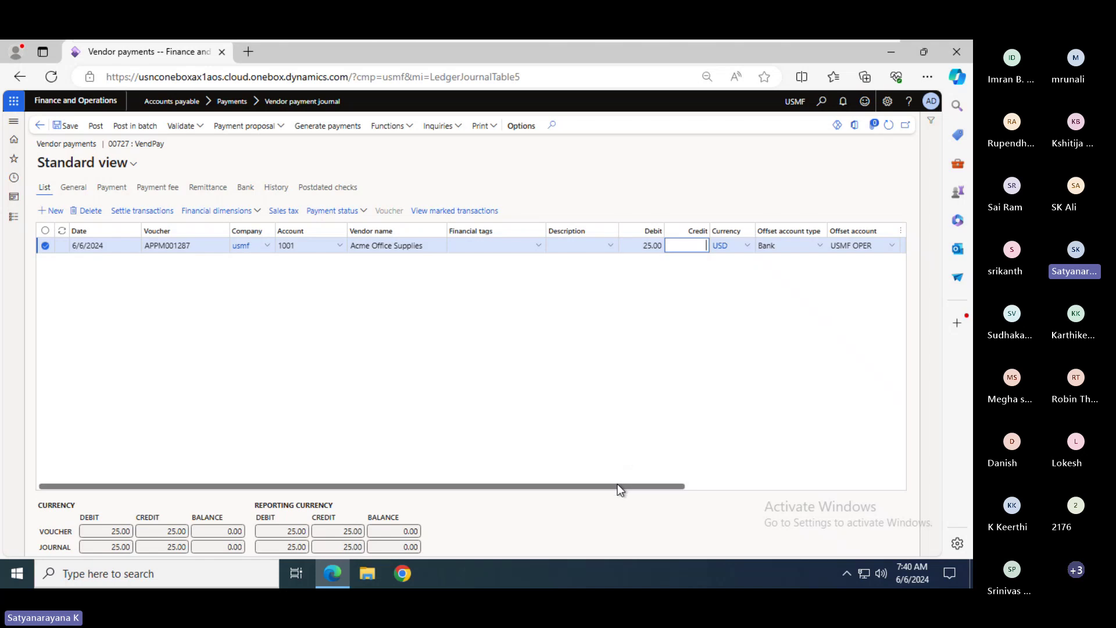
- Clear the method of payment on the Acme Office Supplies payment line
left_click_drag(617, 485, 814, 467)
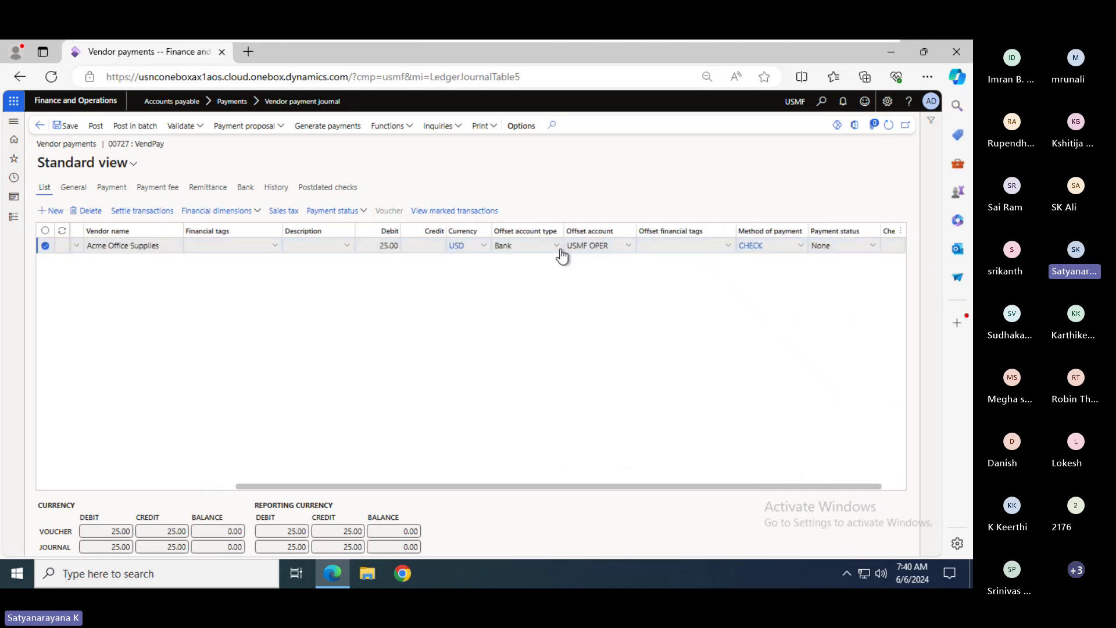
left_click(780, 247)
key("BackSpace")
key("BackSpace")
key("BackSpace")
key("BackSpace")
key("Tab")
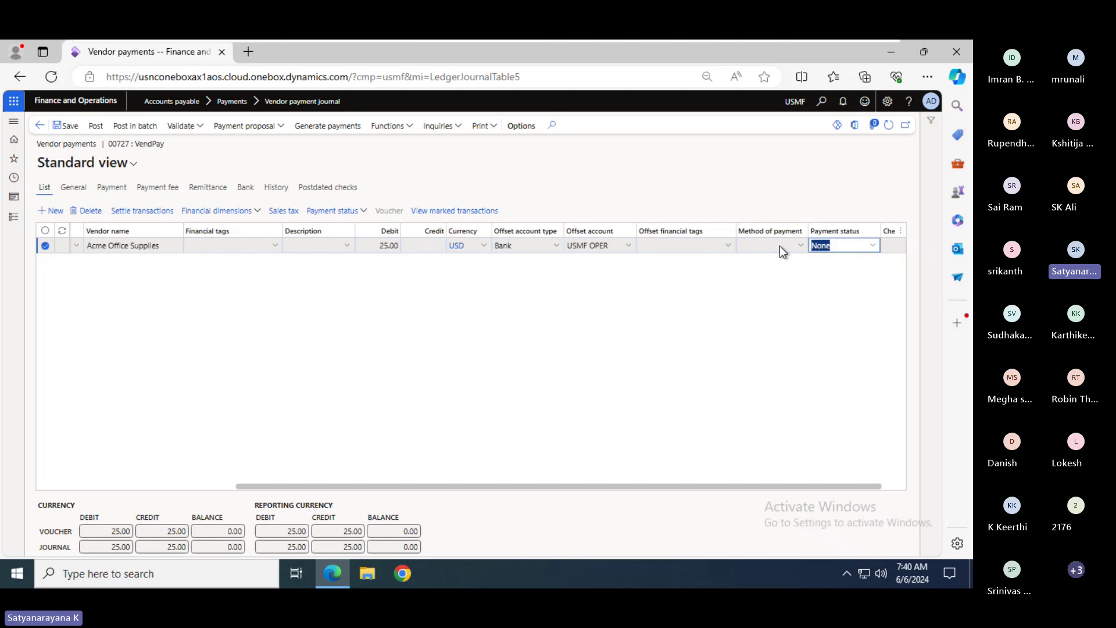
- Set the payment line's offset account type to Ledger and its offset account to 110180
left_click(560, 245)
left_click(523, 265)
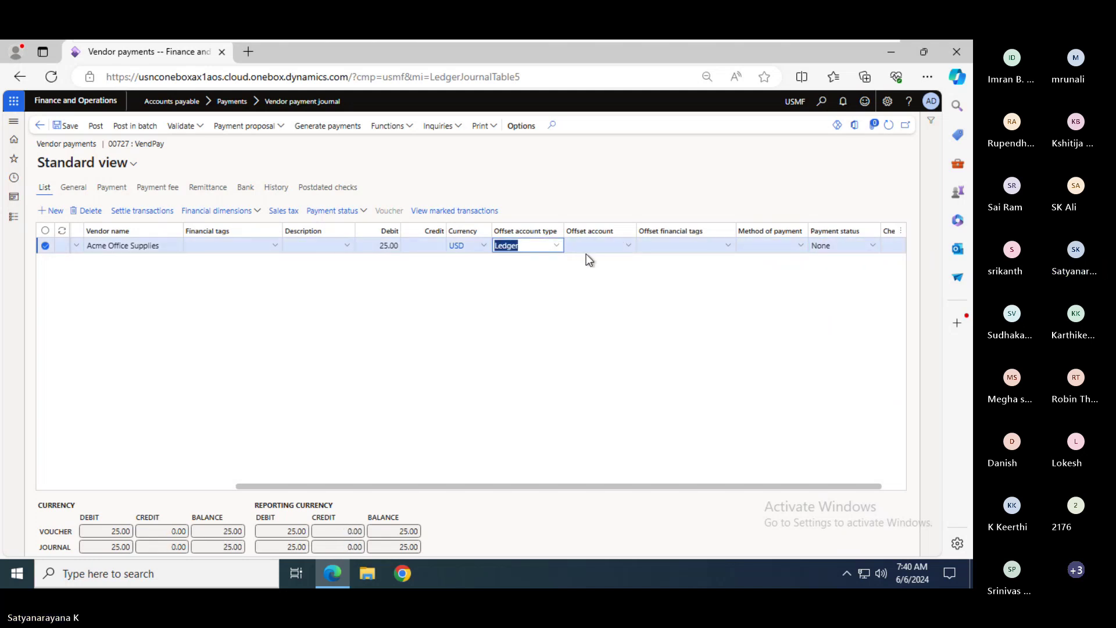
left_click(593, 246)
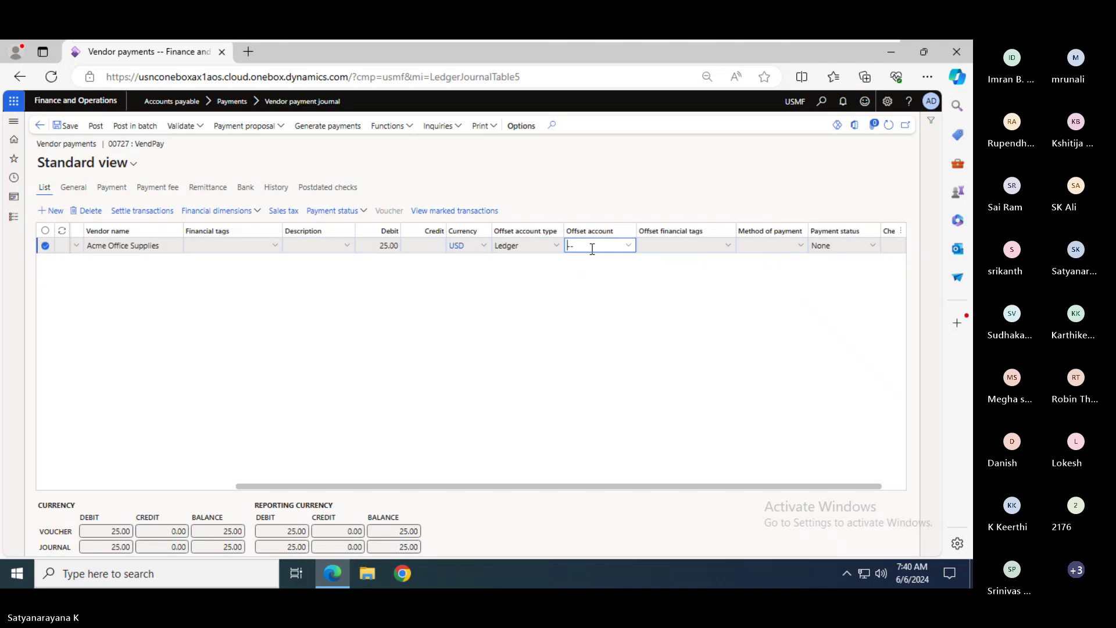
type("110180")
key("Tab")
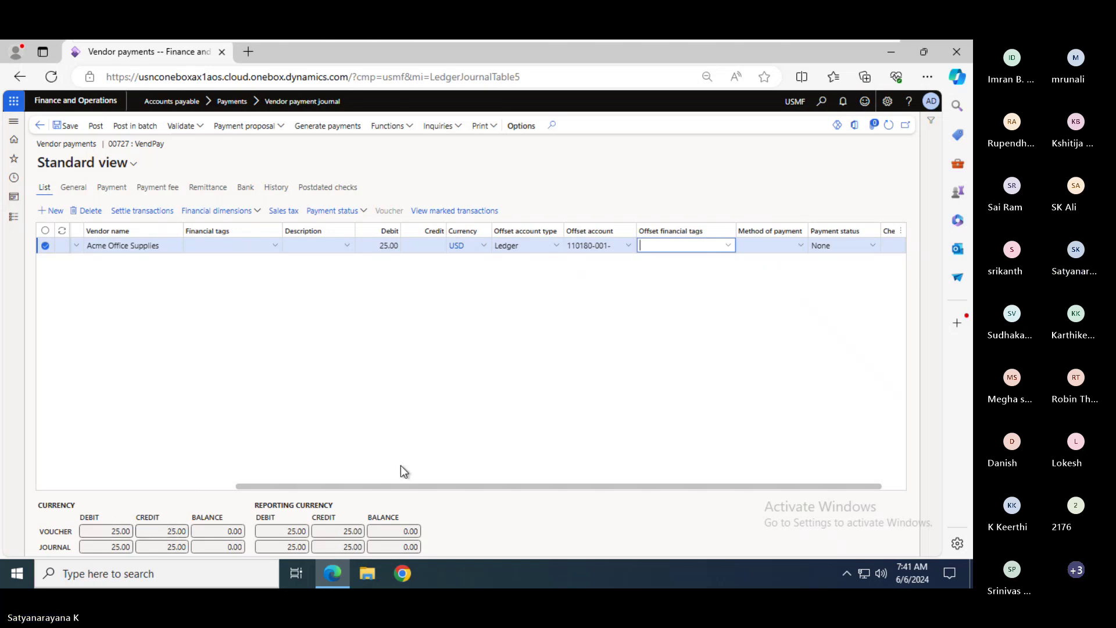
- Switch to PowerPoint, insert a blank line above "2. Vendor payment" and add "Cash /Bank a/c Cr" below "Vendor a/c Dr"
key("alt+Tab")
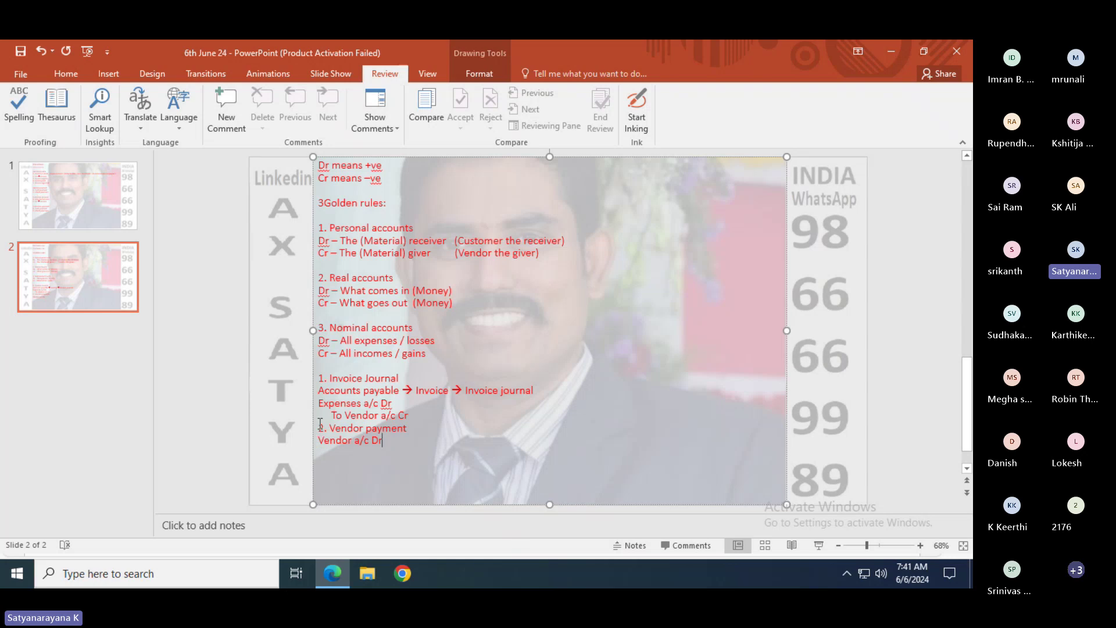
key("Return")
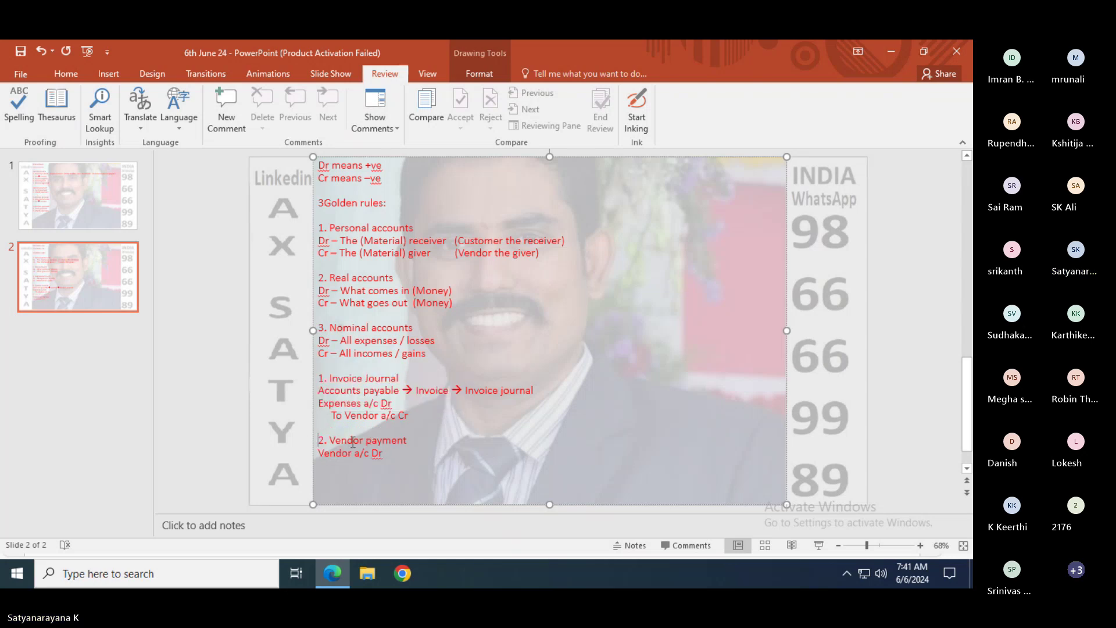
left_click(387, 456)
key("Return")
type("Cash ")
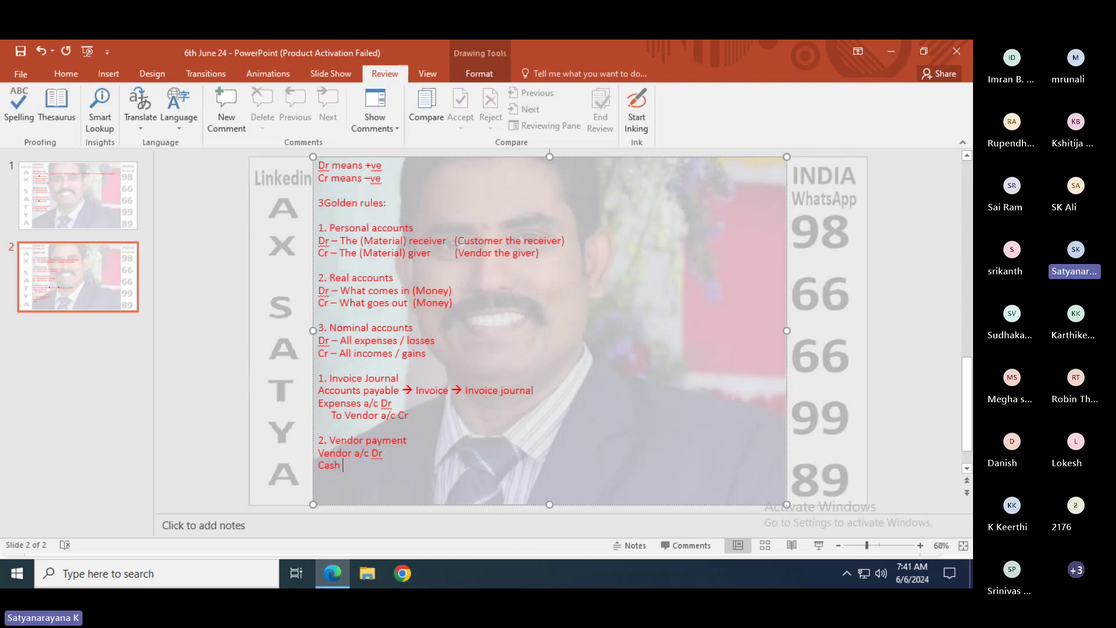
type("/Bank ac.")
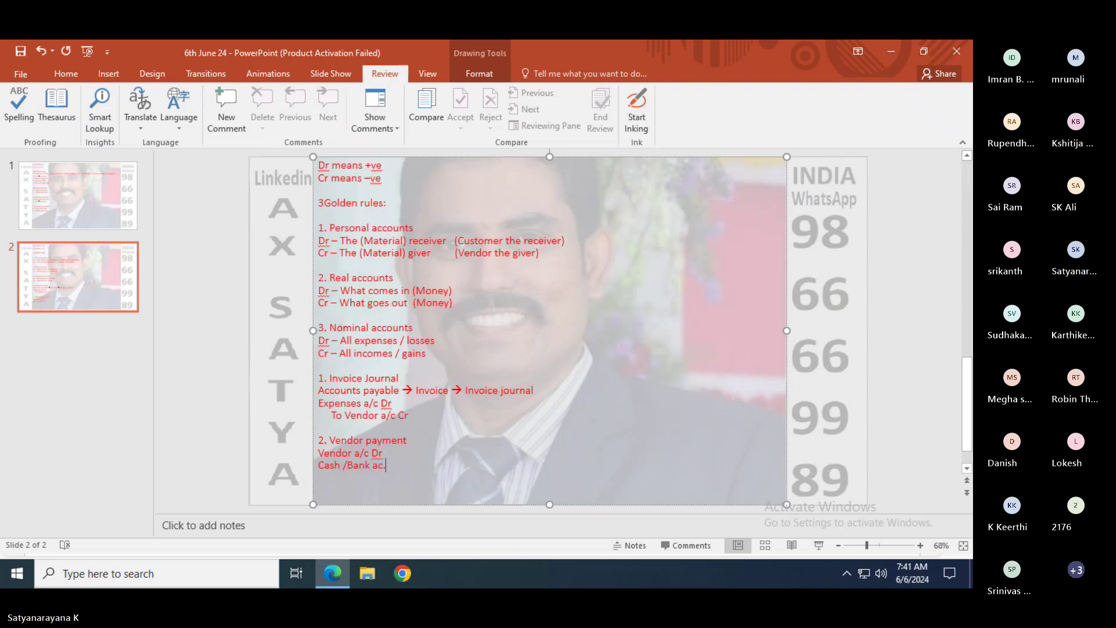
key("BackSpace")
key("BackSpace")
type("/c Cr")
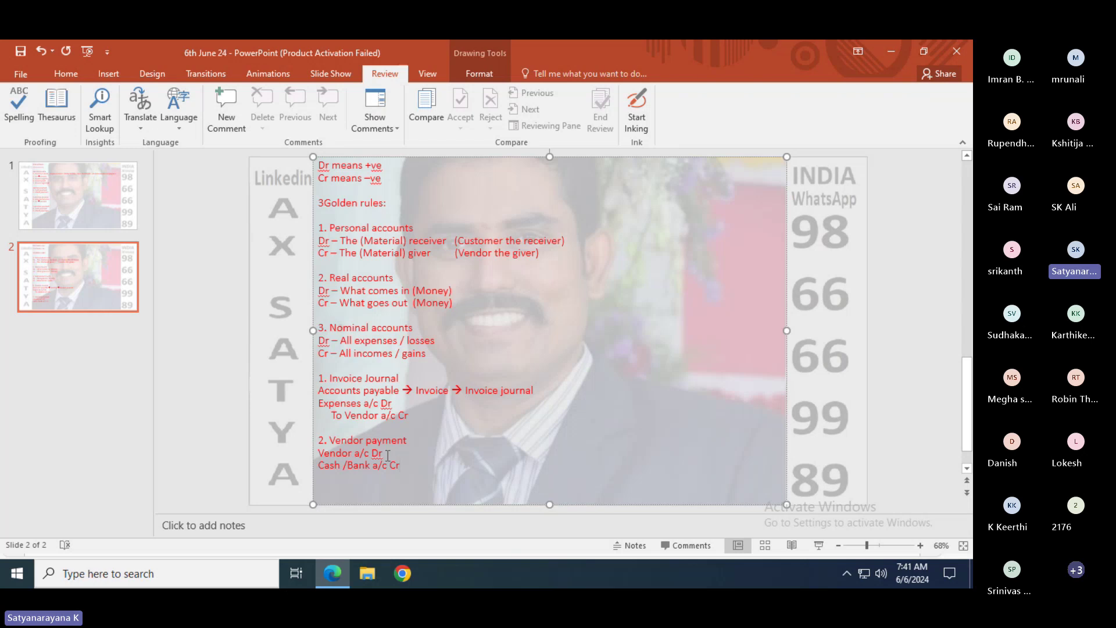
- Compare the real accounts rule "Cr – What goes out (Money)" with the Cash /Bank entry by highlighting each
left_click_drag(467, 304, 318, 304)
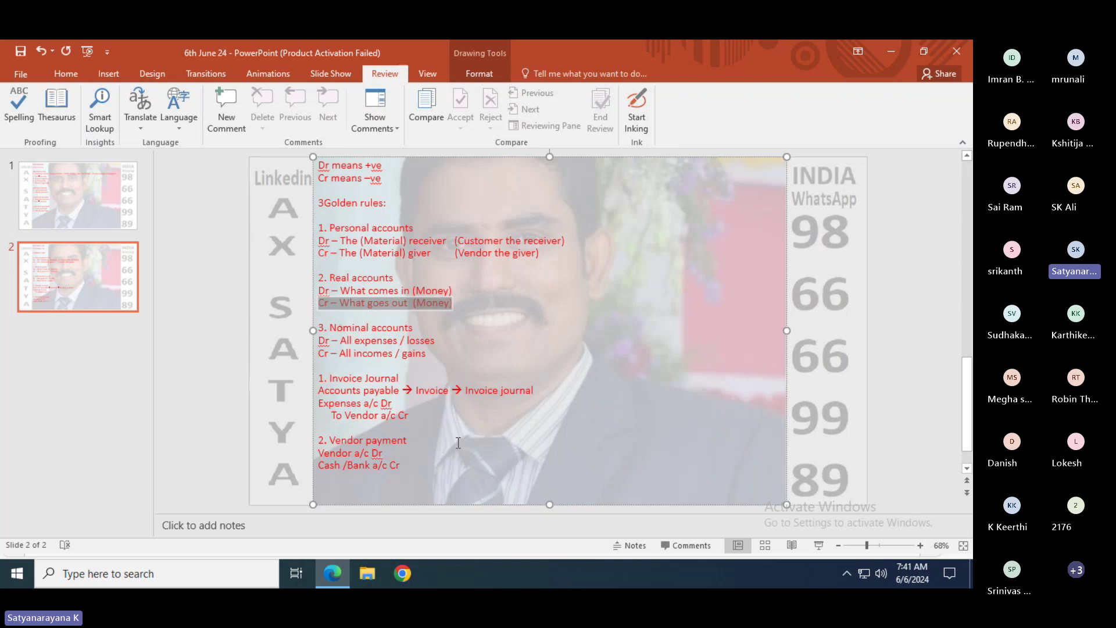
left_click_drag(401, 467, 317, 466)
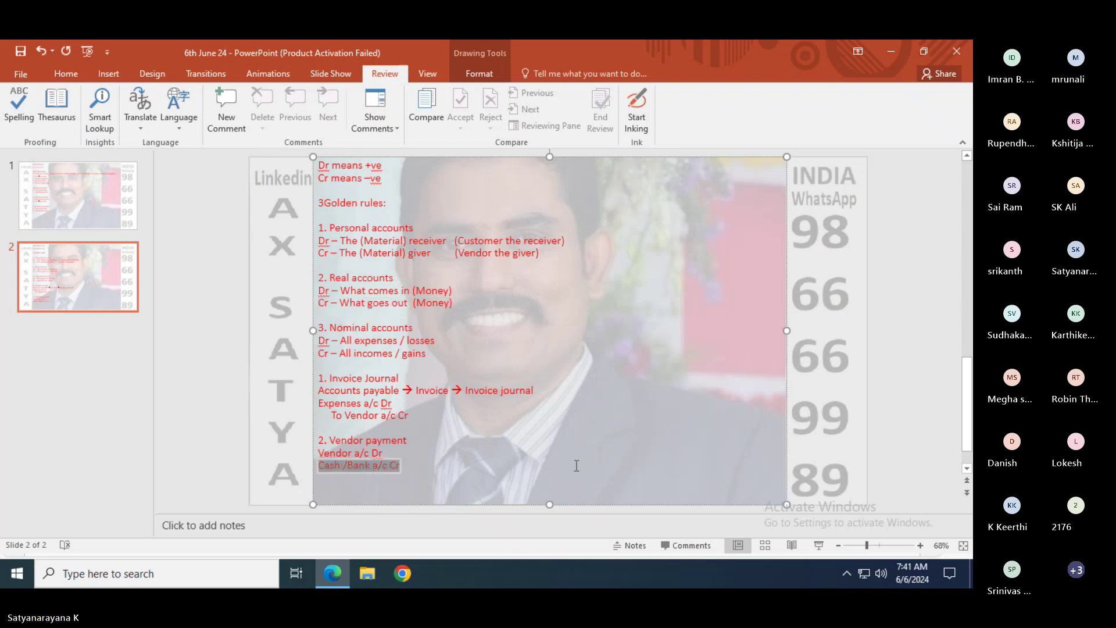
left_click_drag(463, 304, 318, 303)
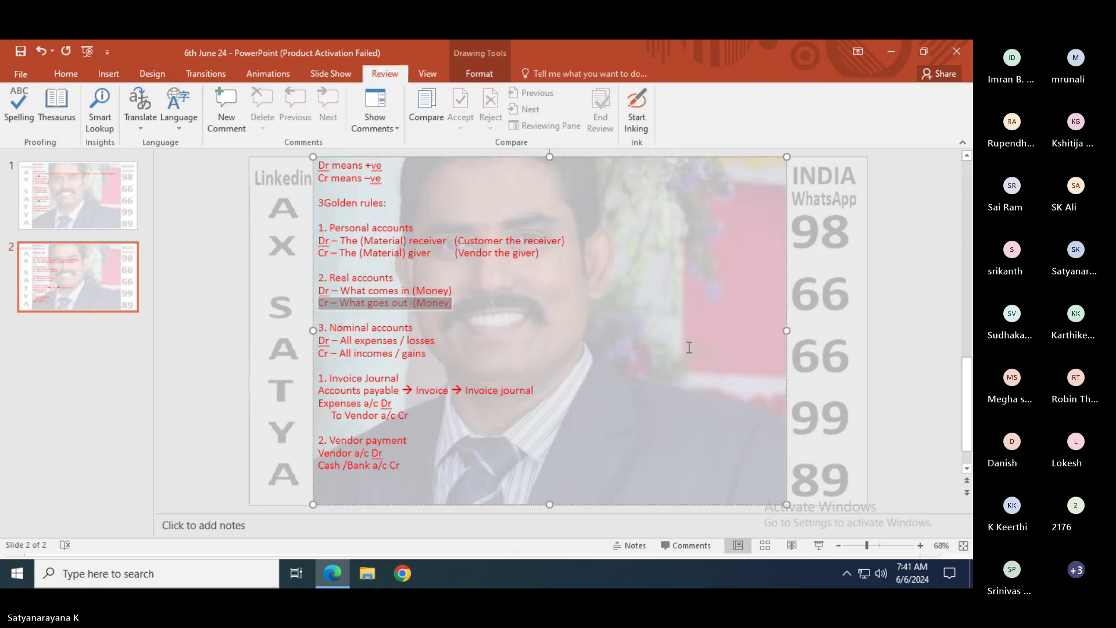
- Switch to Finance and Operations, post the vendor payment journal and view the posting types in its line's voucher transactions
key("alt+Tab")
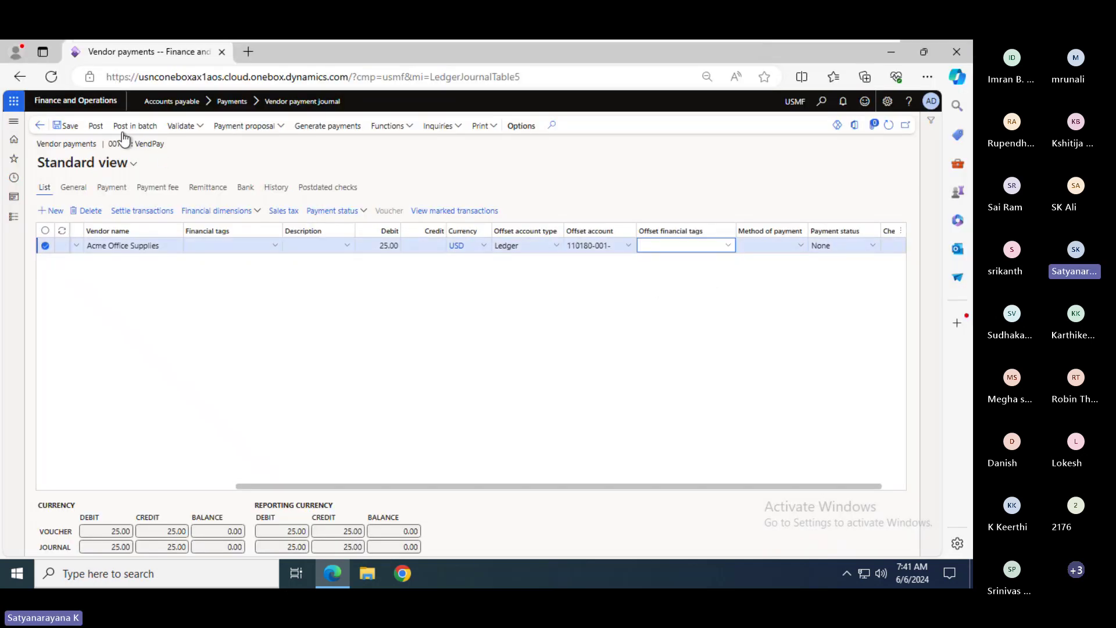
left_click(95, 127)
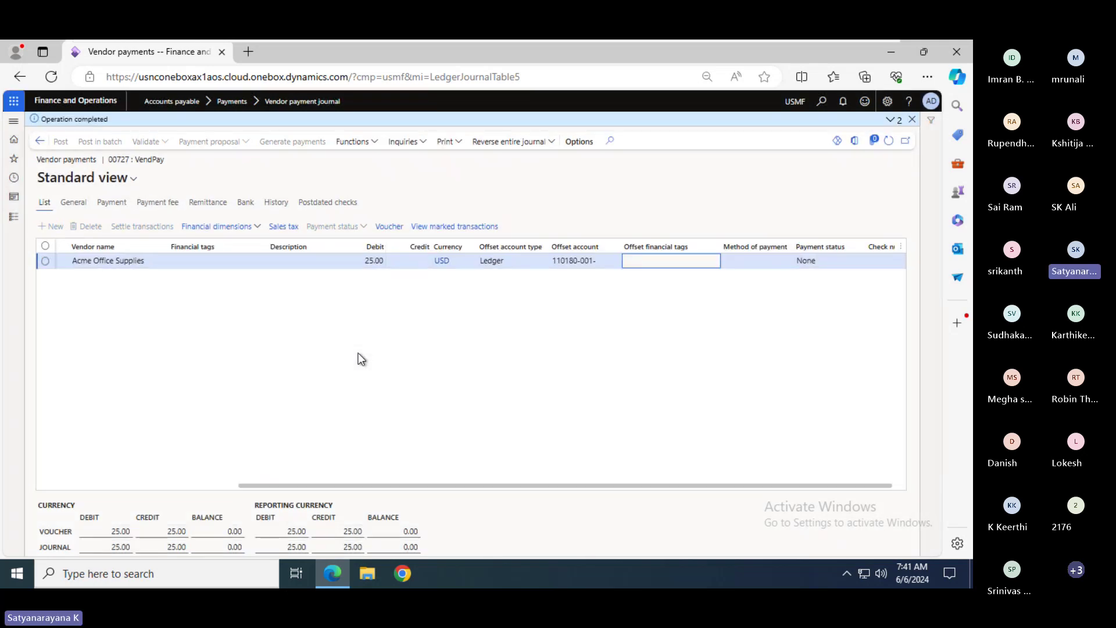
left_click(396, 228)
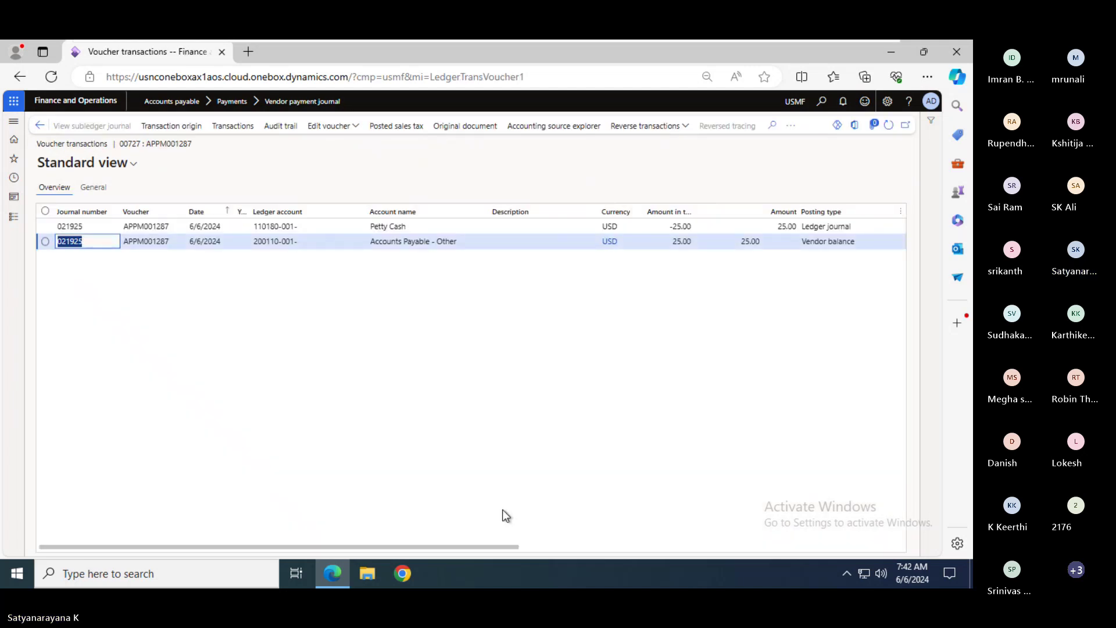
left_click_drag(470, 548, 609, 532)
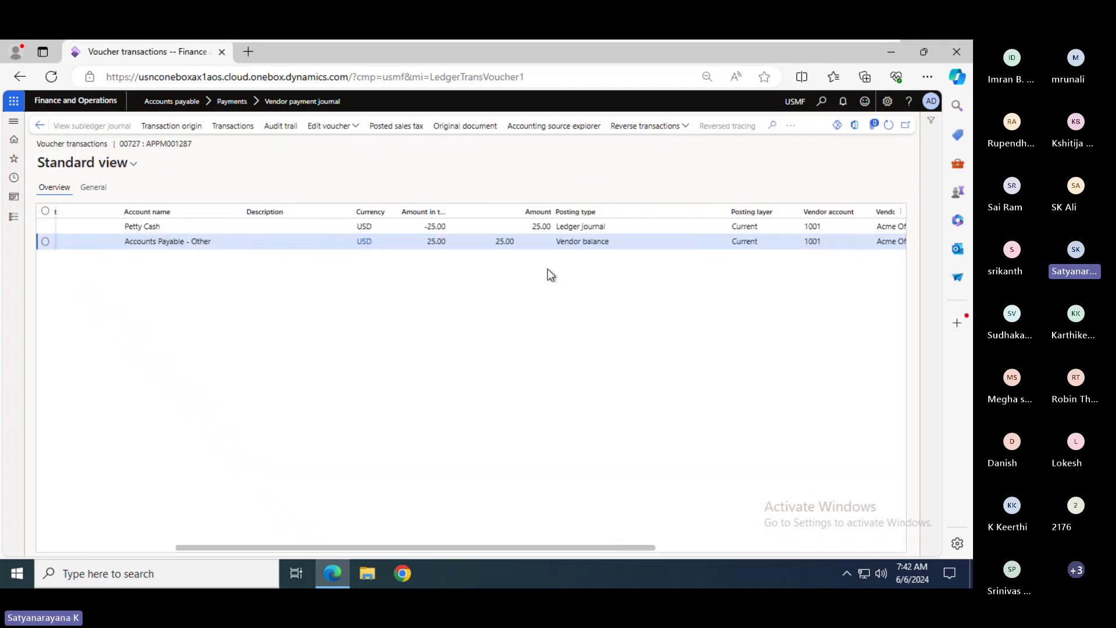
- Examine the transaction amounts of the Accounts Payable - Other and Petty Cash lines in the payment's voucher transactions
left_click(547, 241)
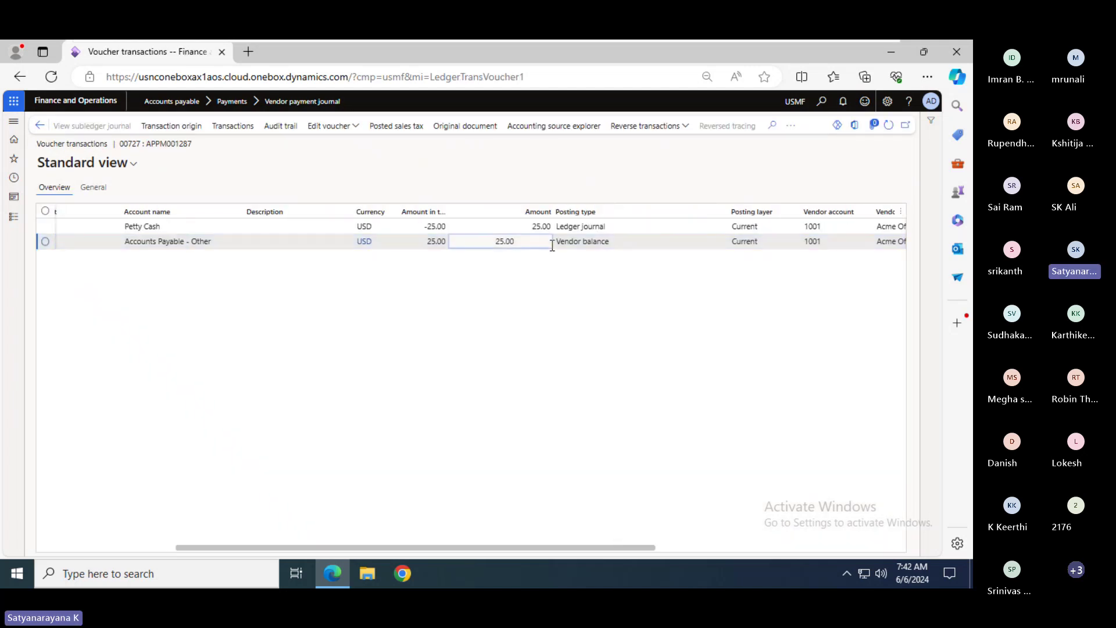
left_click(434, 245)
left_click_drag(427, 241, 457, 240)
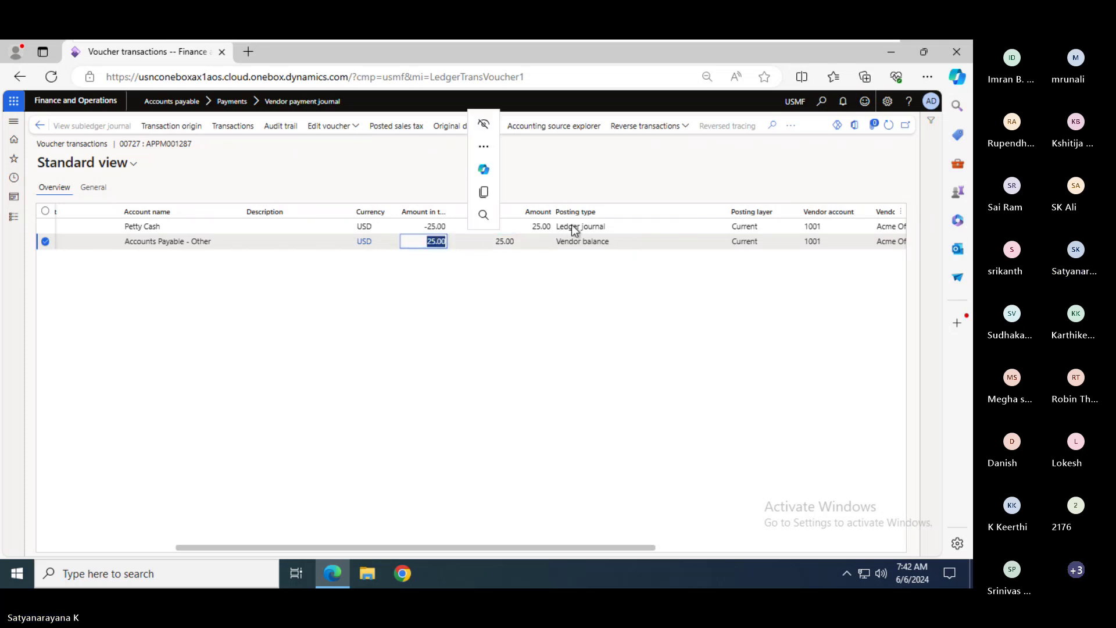
left_click(301, 246)
left_click_drag(126, 227, 185, 221)
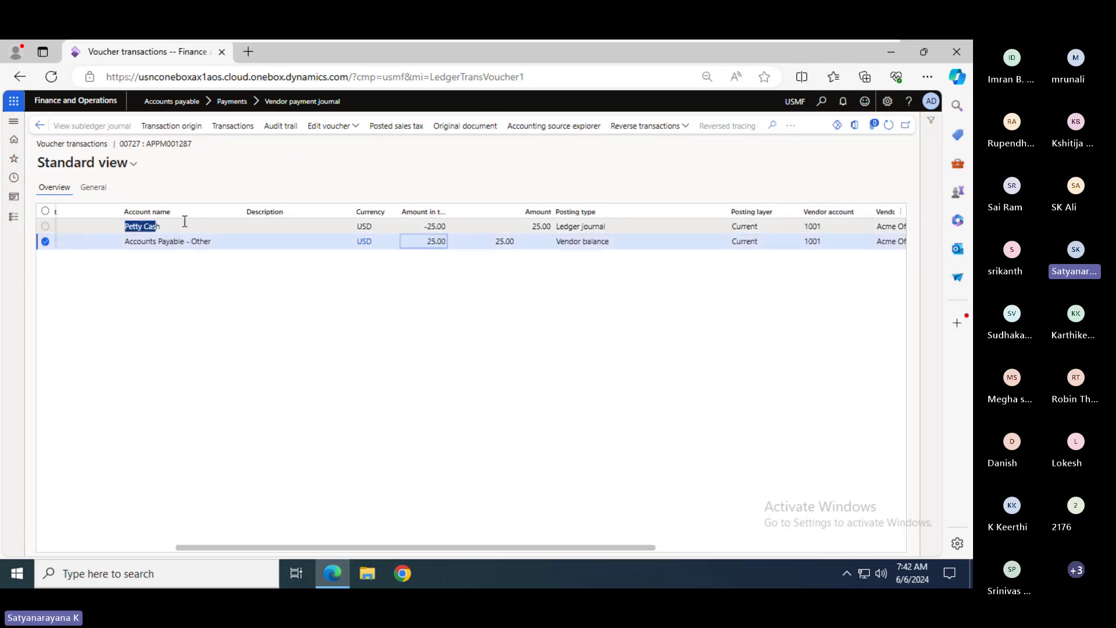
left_click_drag(411, 227, 448, 226)
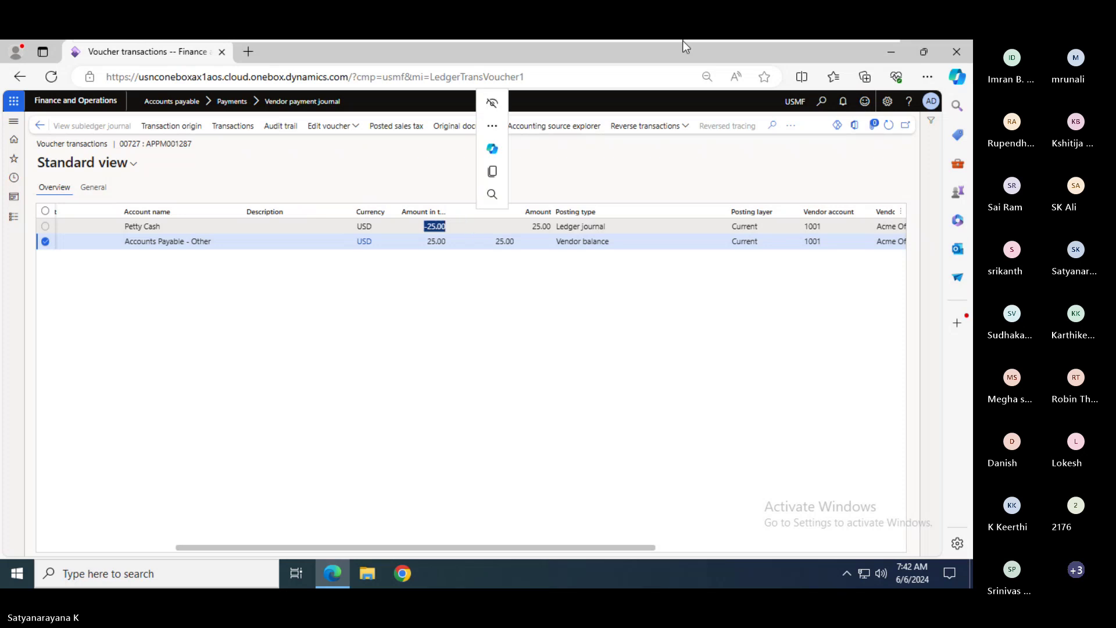
- Switch to PowerPoint and highlight the real accounts rule "Cr – What goes out (Money)" to relate it to the cash credit
key("alt+Tab")
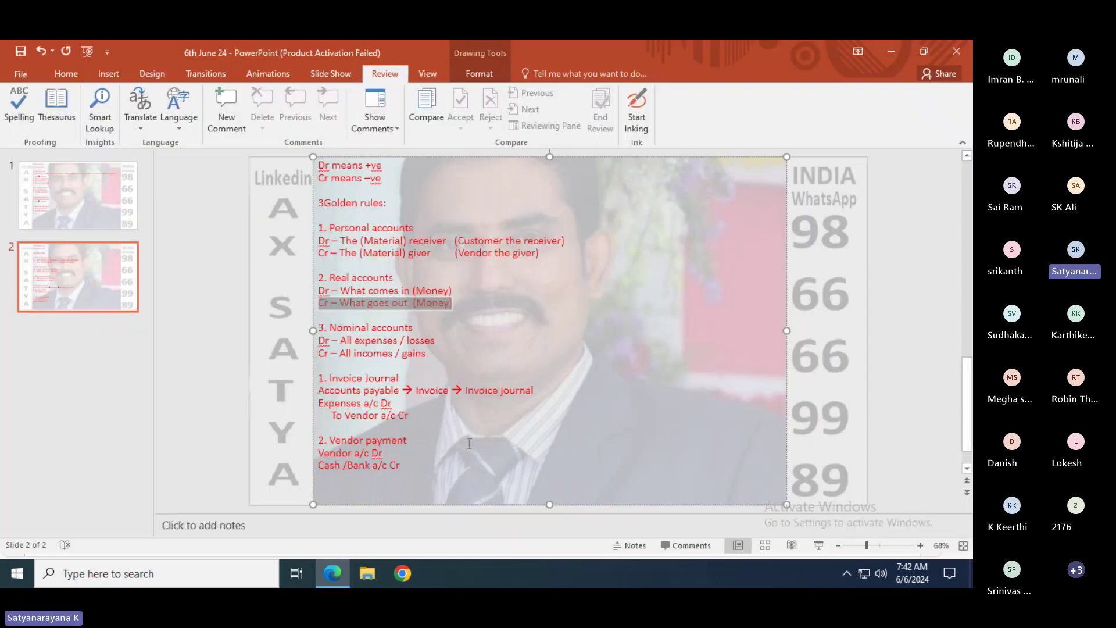
left_click(381, 455)
left_click(400, 473)
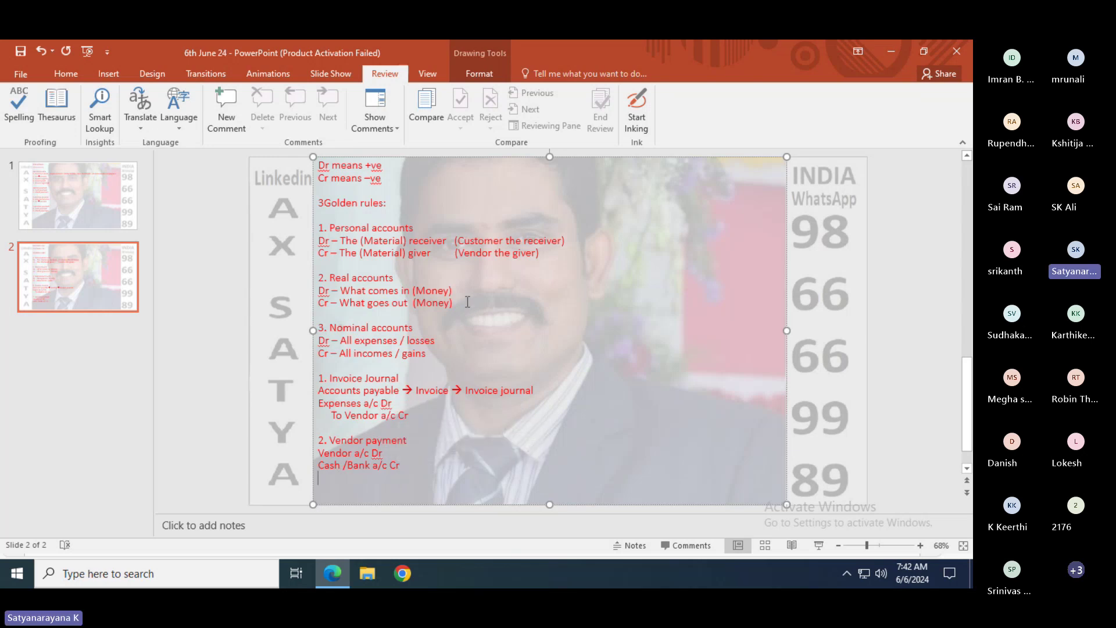
left_click_drag(452, 303, 319, 303)
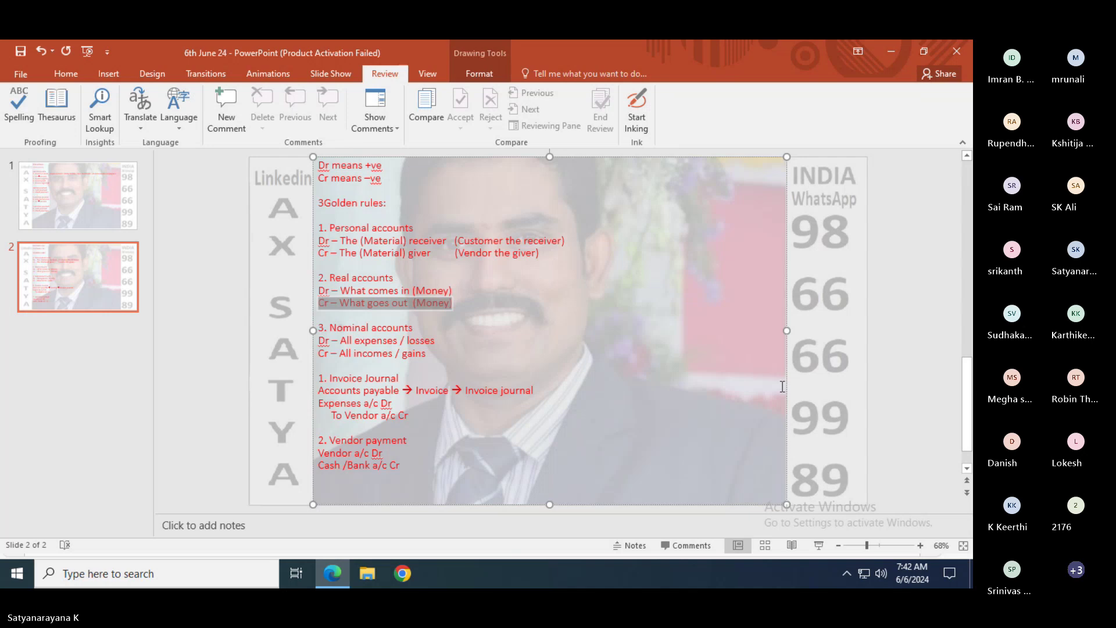
- Add the line "Accounts payable → Payments" below the "2. Vendor payment" heading on the slide
left_click(410, 448)
key("Return")
type("A")
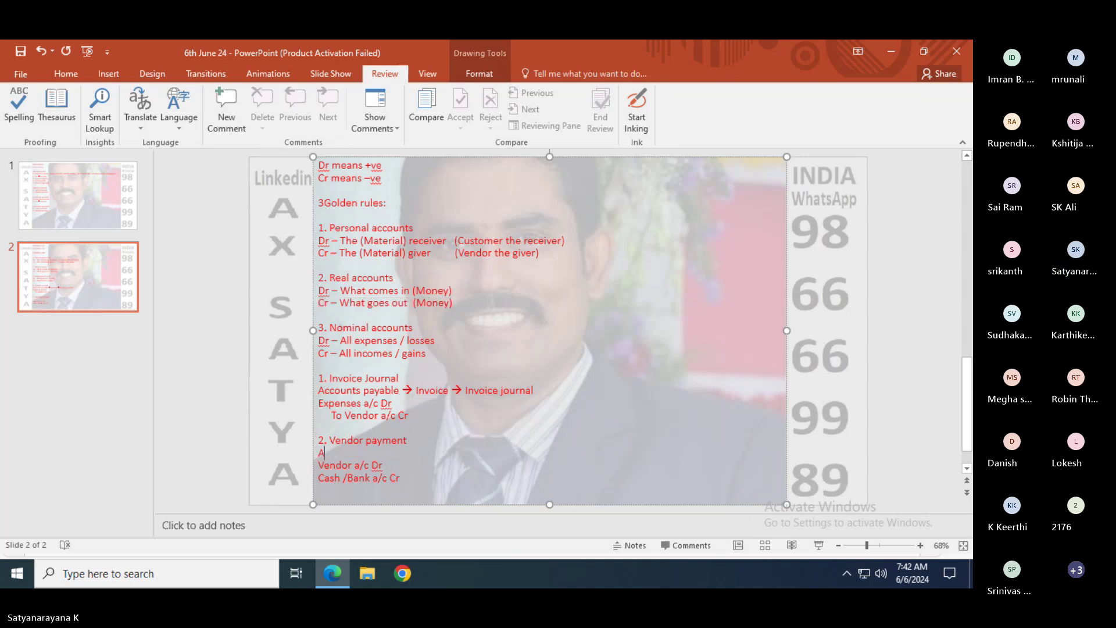
type("ccounts pay")
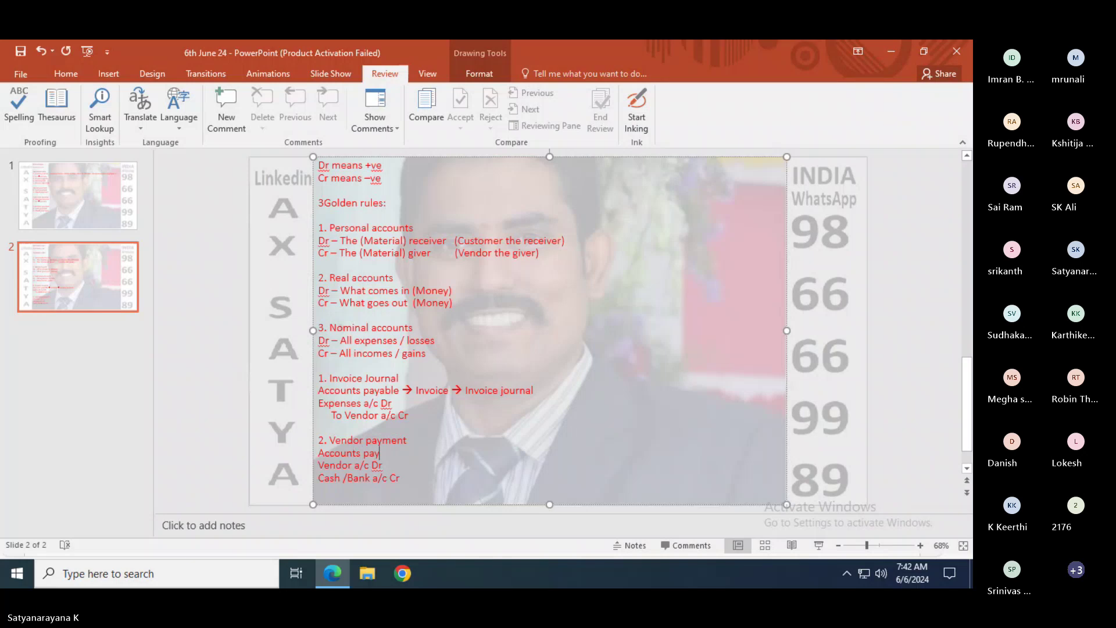
type("ab")
type("le --> Payment")
type("s")
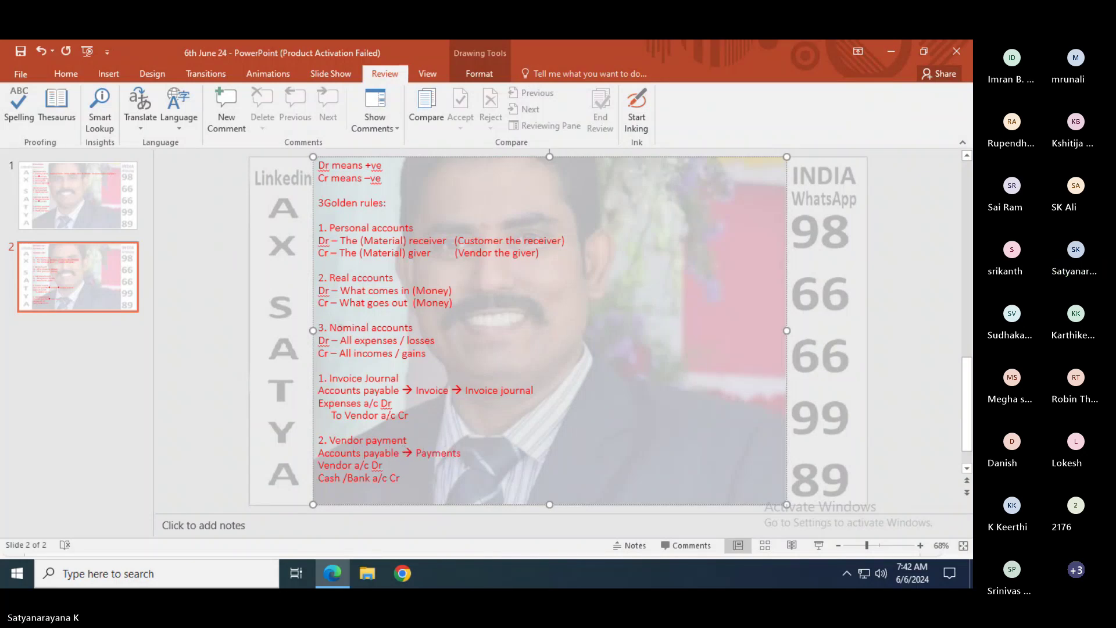
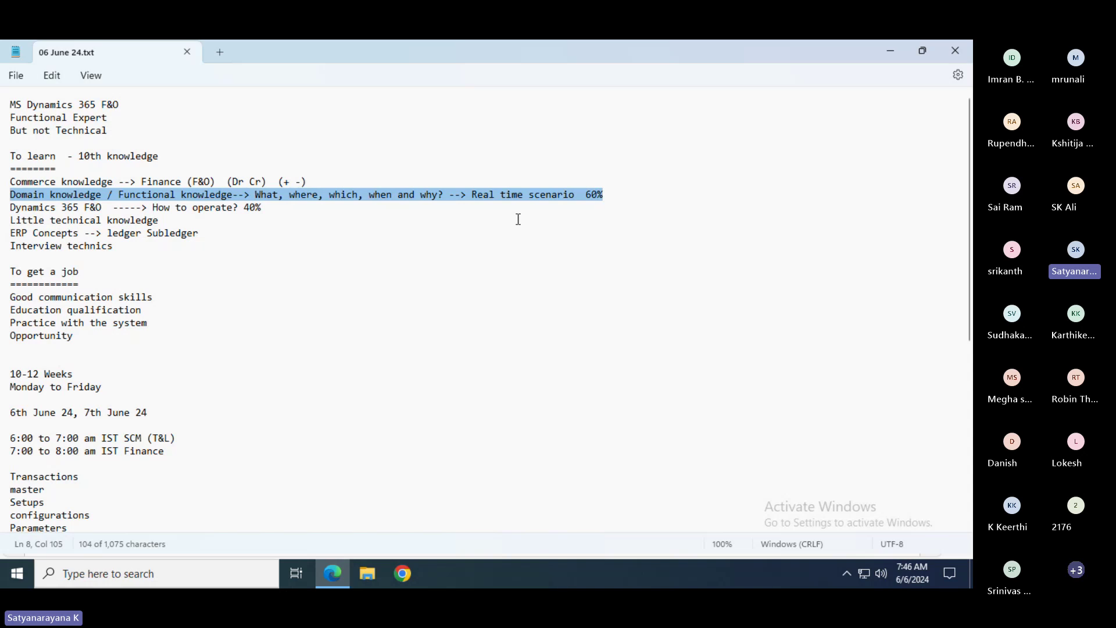
- Review the domain knowledge, Dynamics 365 F&O and "10-12 Weeks" lines in the Notepad file by highlighting them
left_click(505, 241)
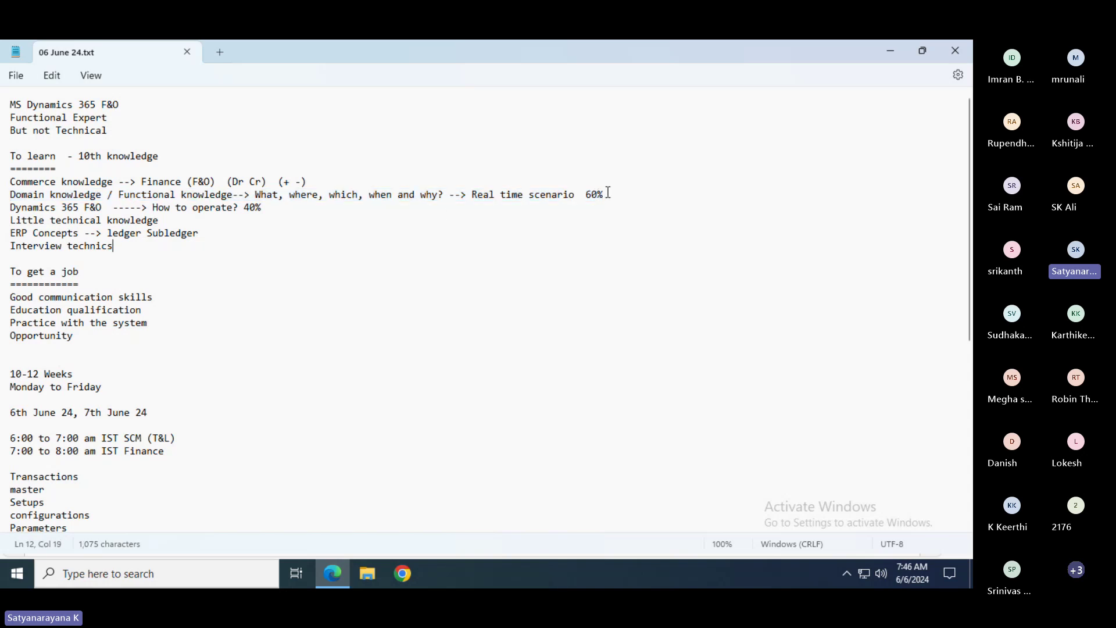
left_click_drag(608, 191, 17, 198)
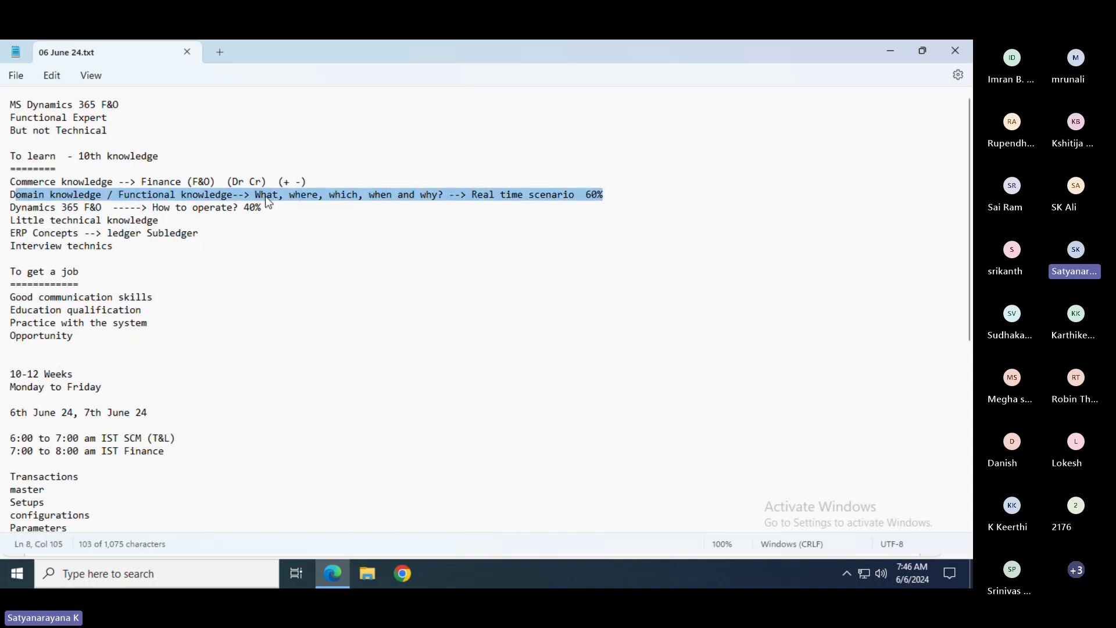
left_click_drag(263, 207, 18, 214)
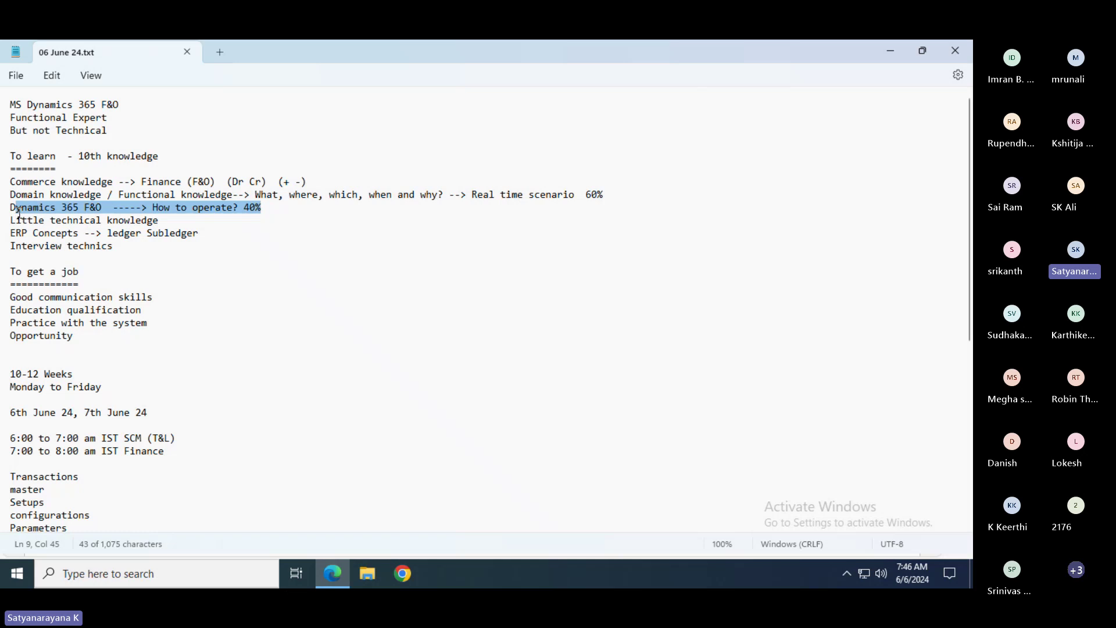
left_click_drag(74, 374, 1, 379)
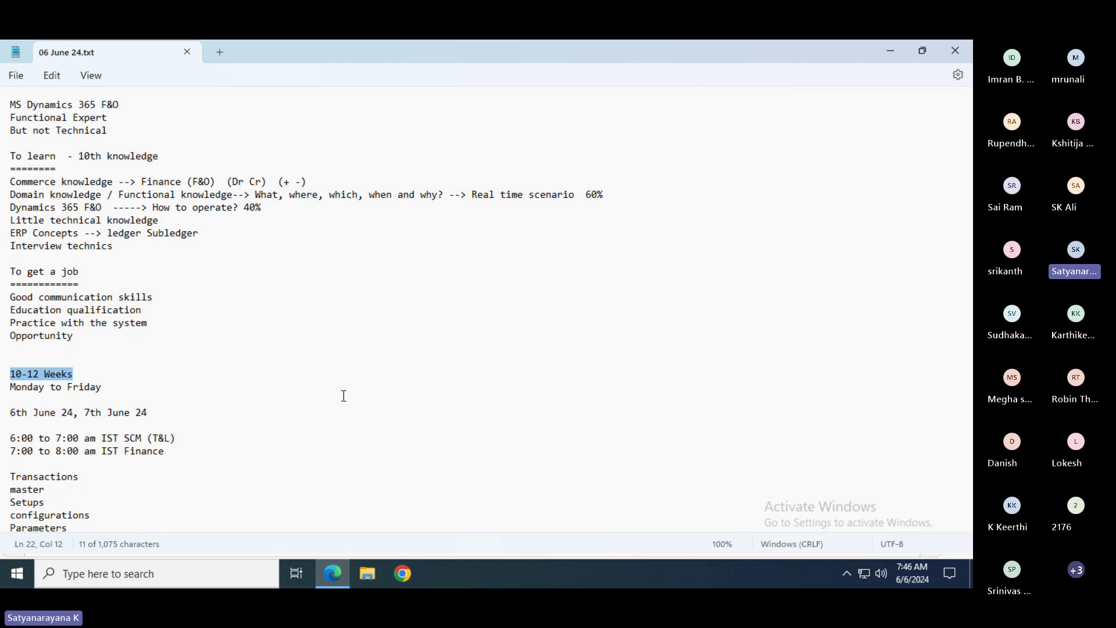
left_click_drag(610, 194, 3, 198)
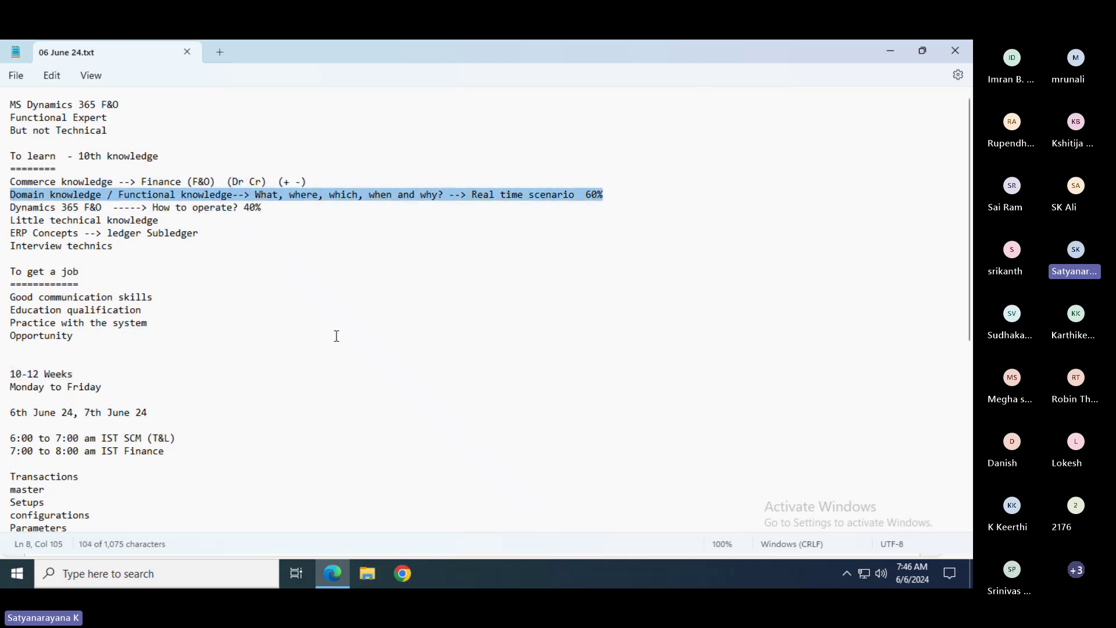
left_click_drag(271, 214, 5, 219)
- Switch to Finance and Operations and return from the voucher transactions to the vendor payment journal's lines
key("alt+Tab")
key("alt+Tab")
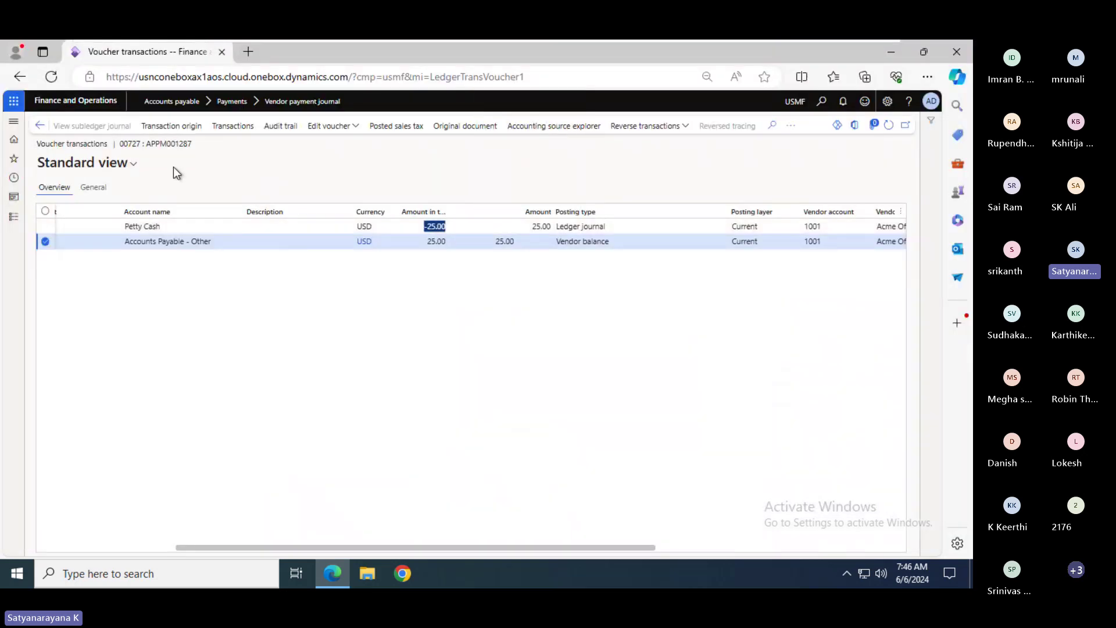
left_click(40, 126)
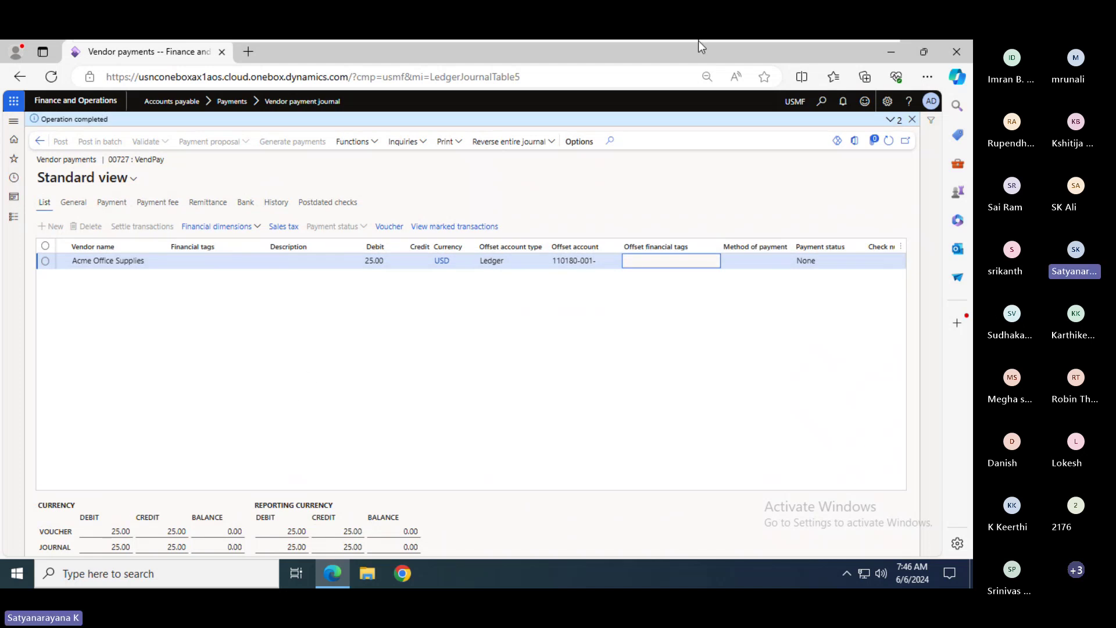
- Switch to PowerPoint and review the color-coded golden rules alongside the invoice journal and vendor payment entries
mouse_move(699, 43)
key("alt+Tab")
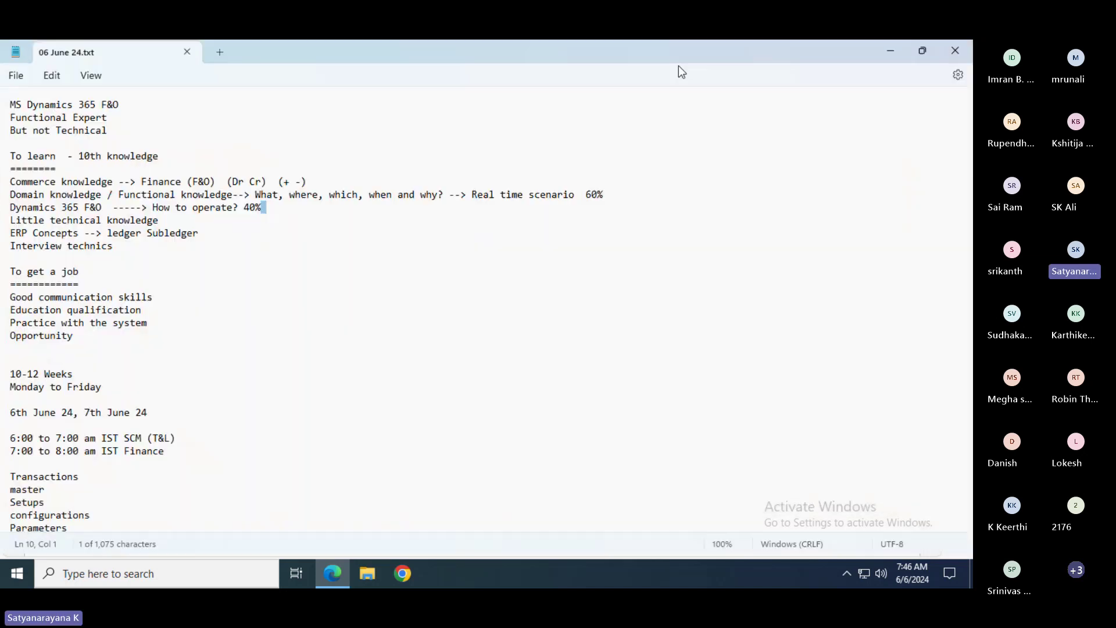
key("alt+Tab")
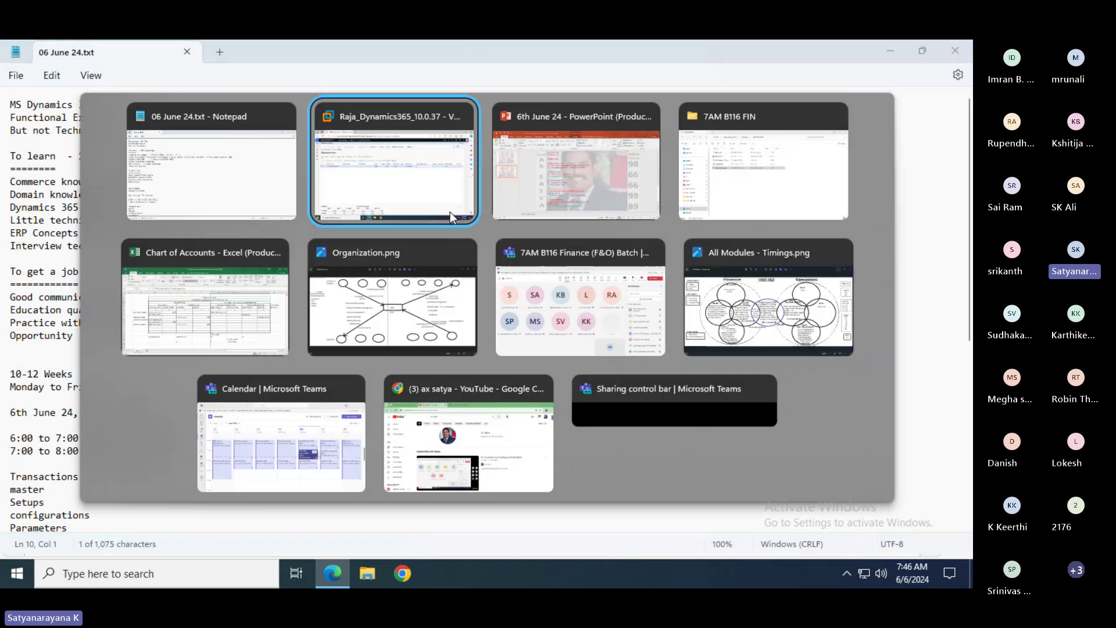
key("alt+Tab")
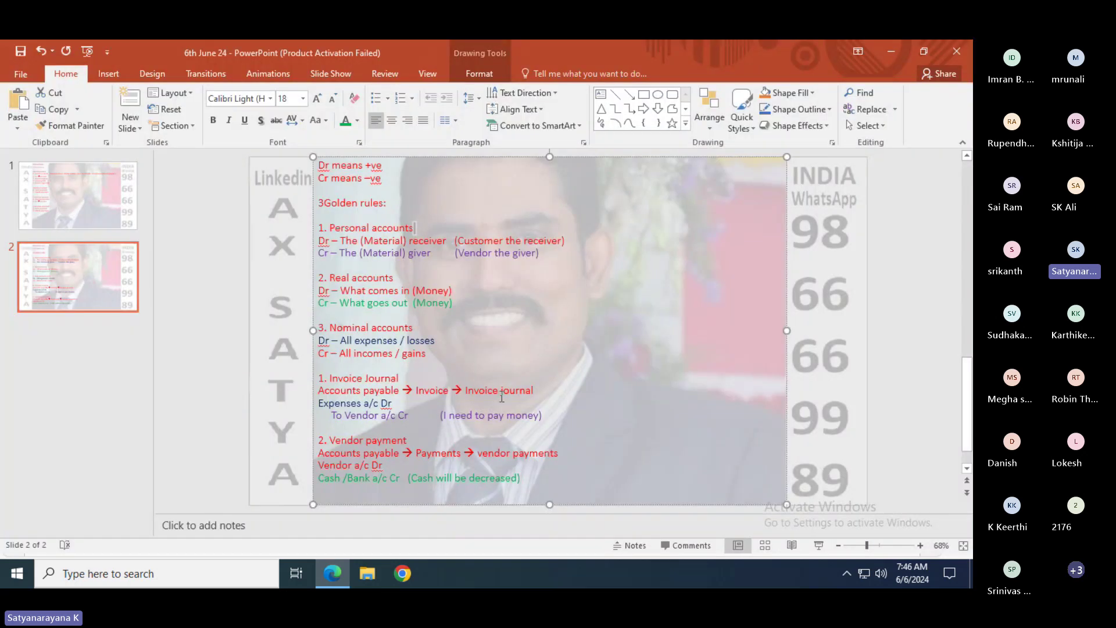
left_click(490, 431)
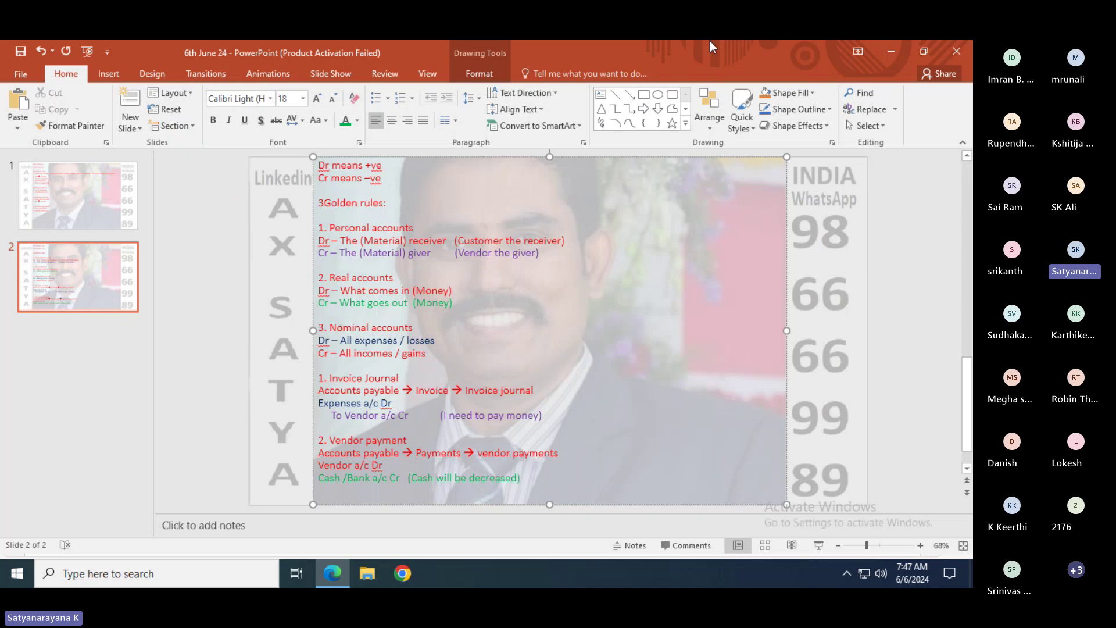
- Switch to Finance and Operations and open the Accounts payable Invoice journal page
key("alt+Tab")
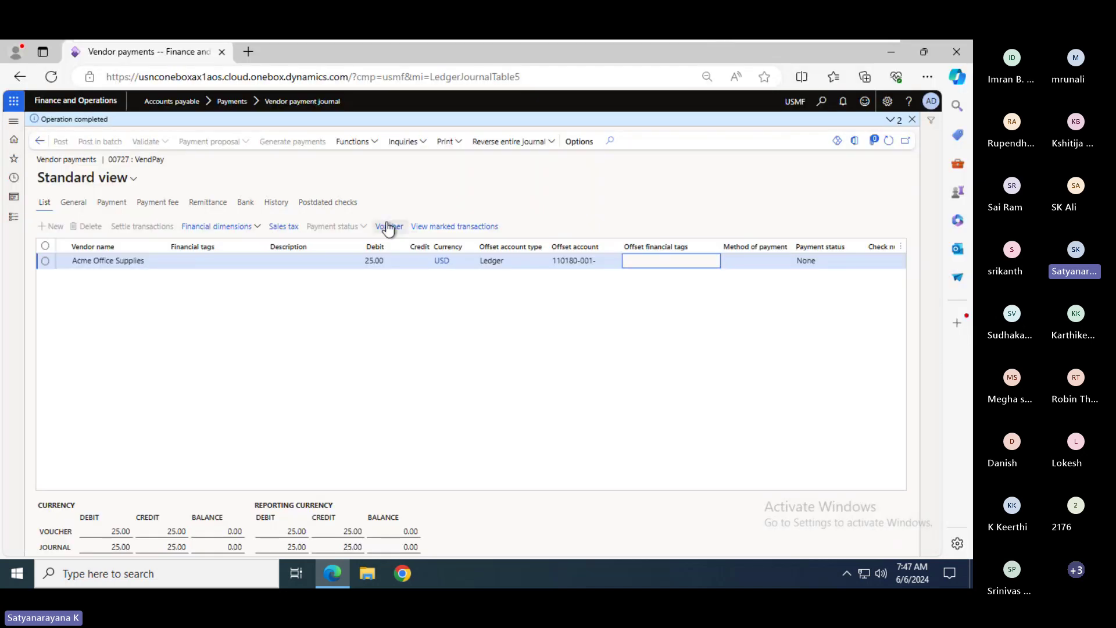
left_click(14, 216)
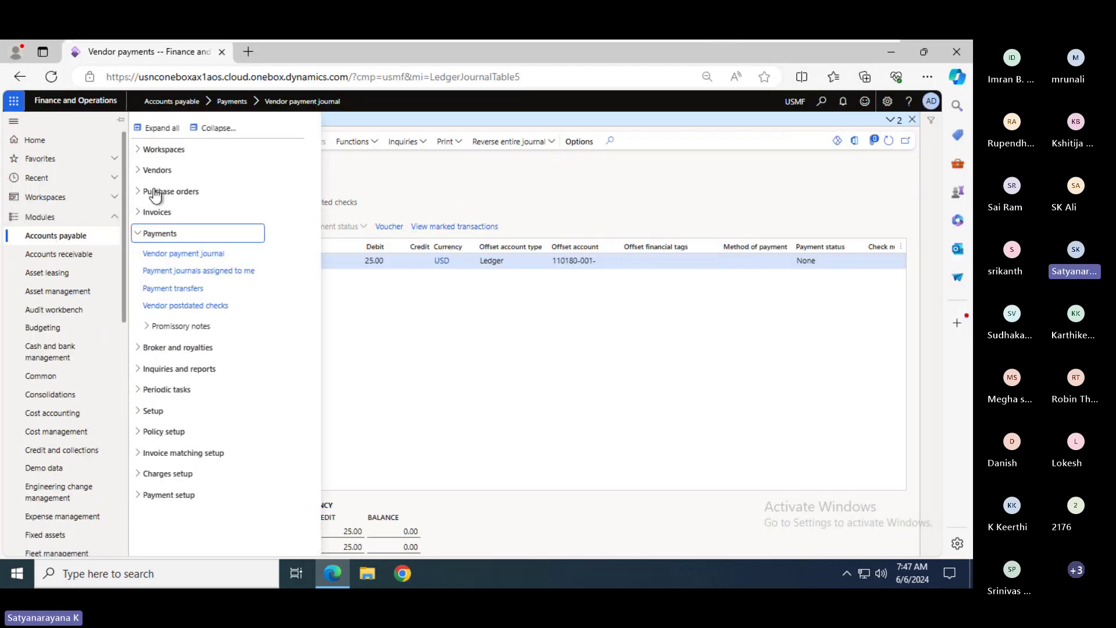
left_click(217, 130)
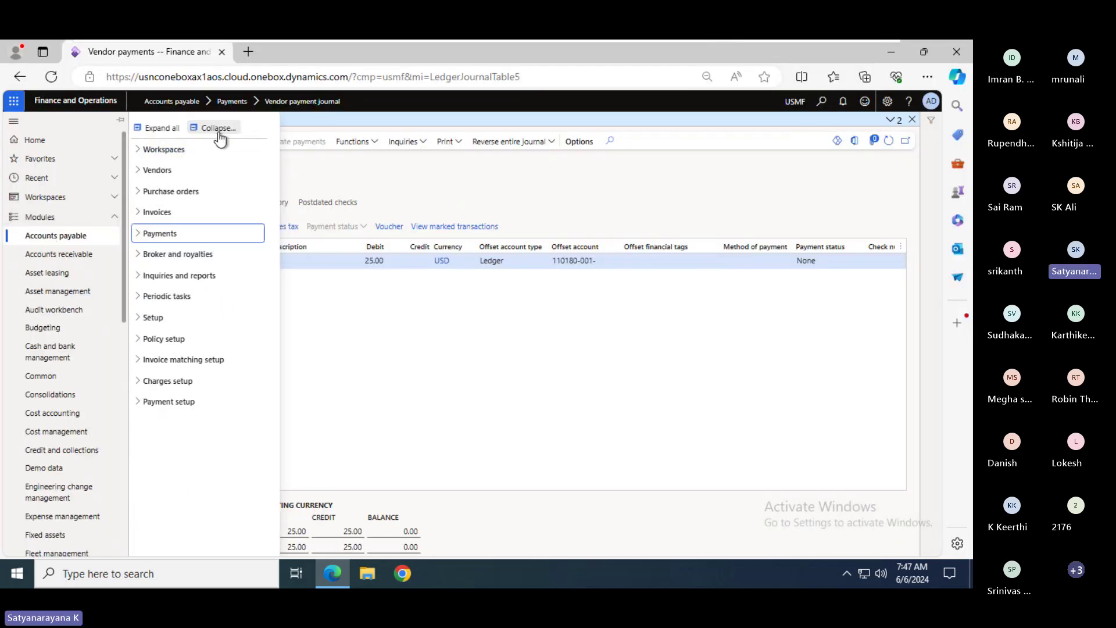
left_click(165, 213)
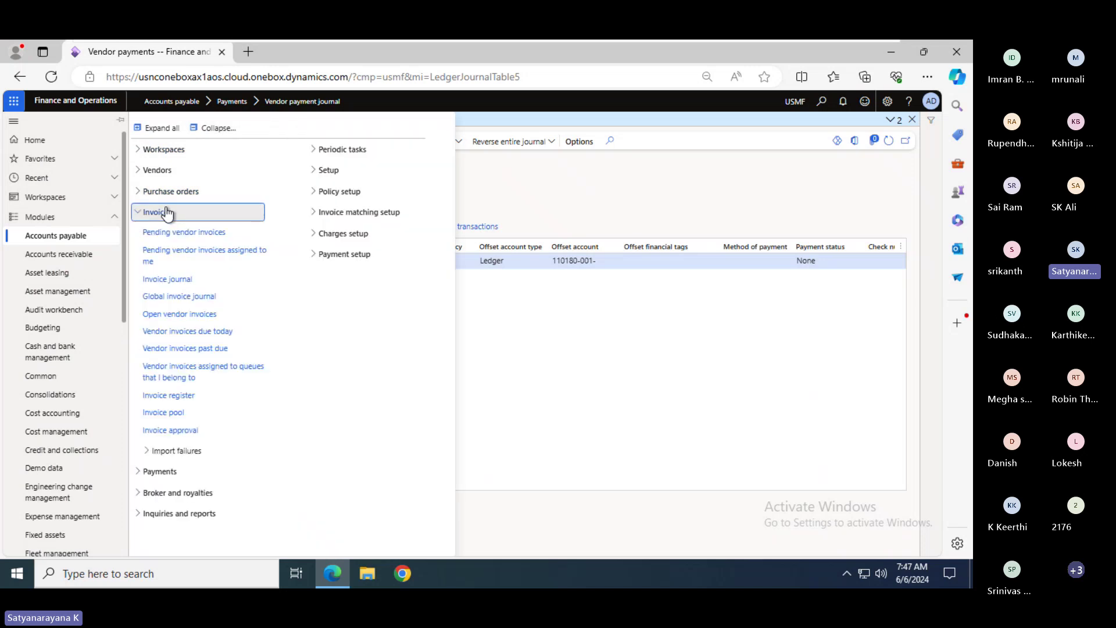
left_click(170, 281)
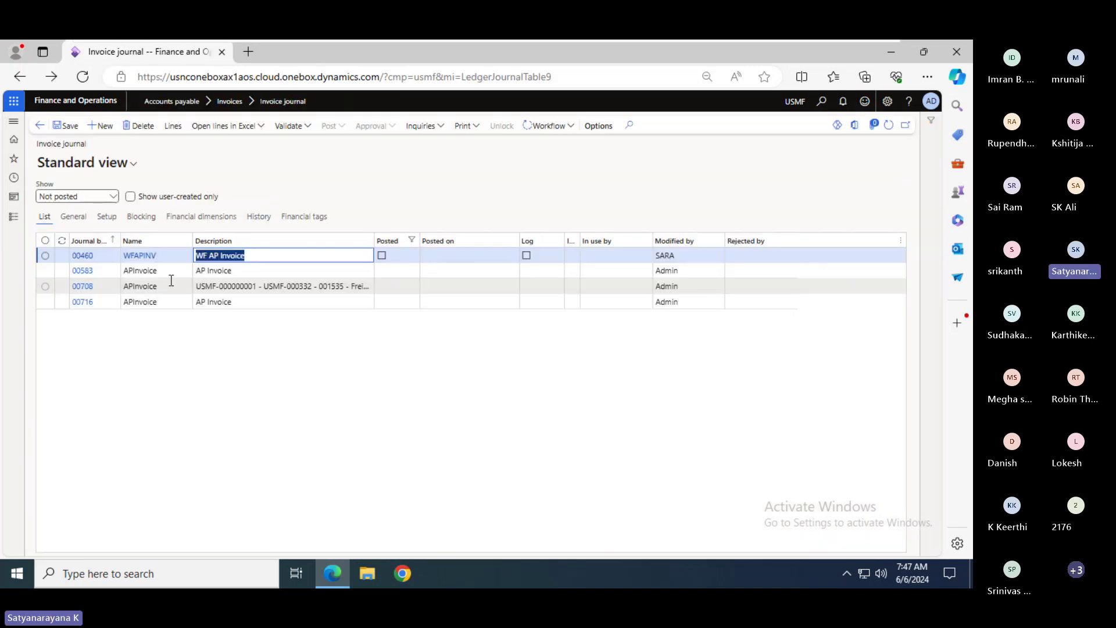
- Create a new invoice journal with the name APInvoice and open its lines
left_click(100, 127)
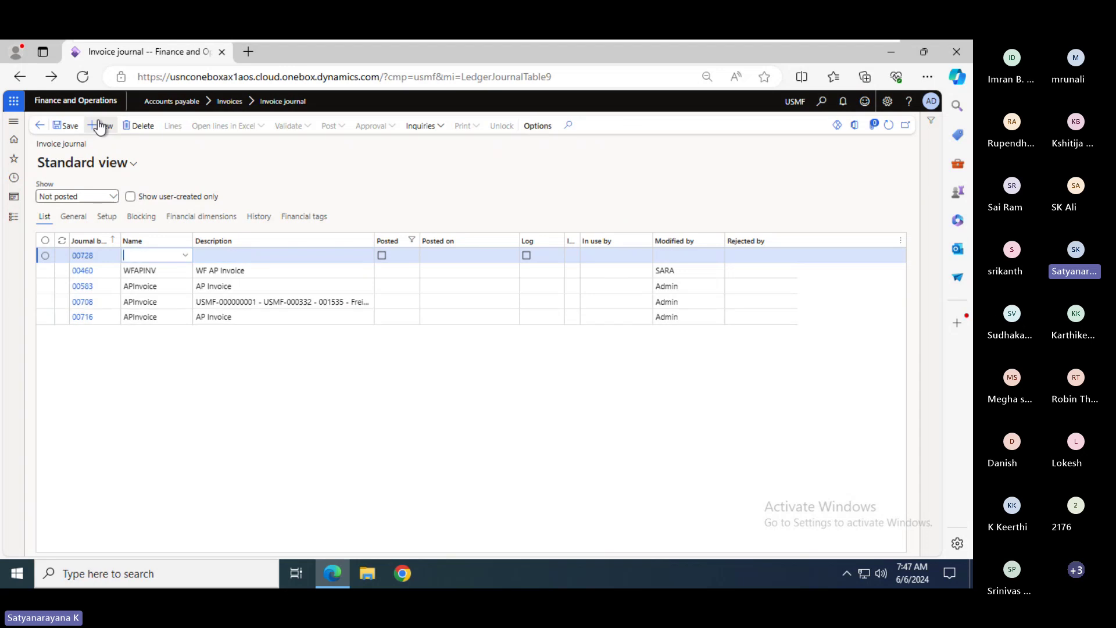
left_click(184, 255)
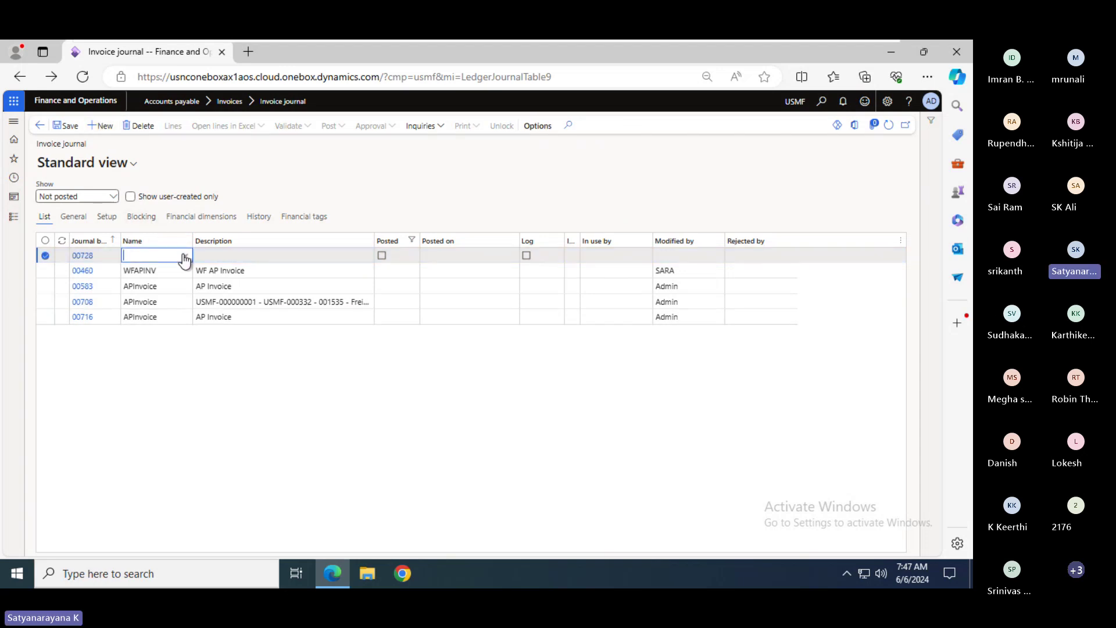
left_click(159, 285)
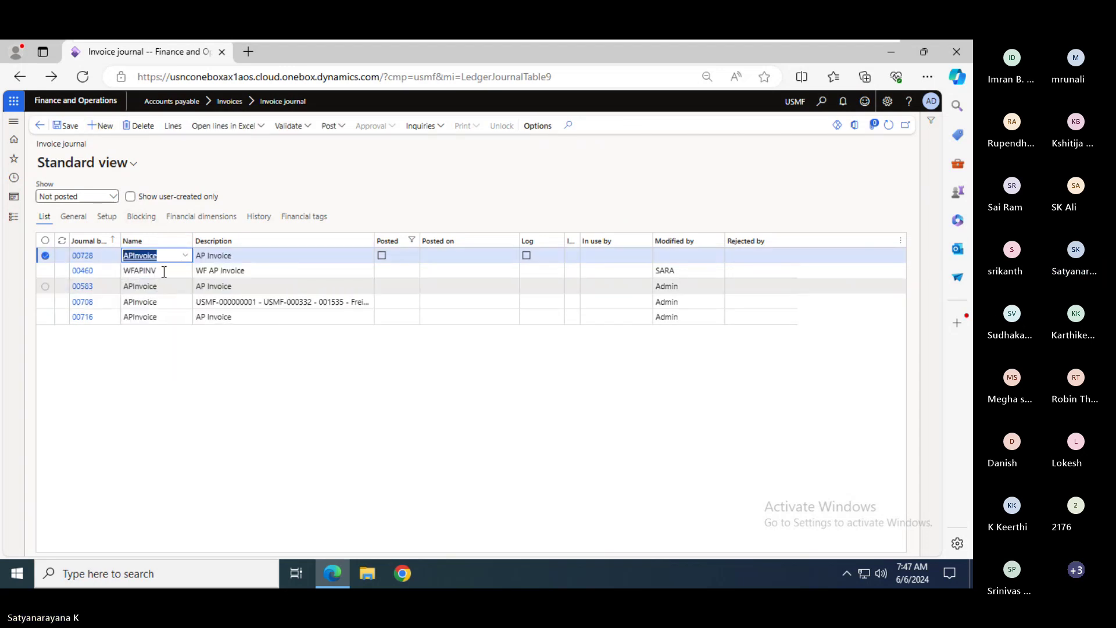
left_click(175, 126)
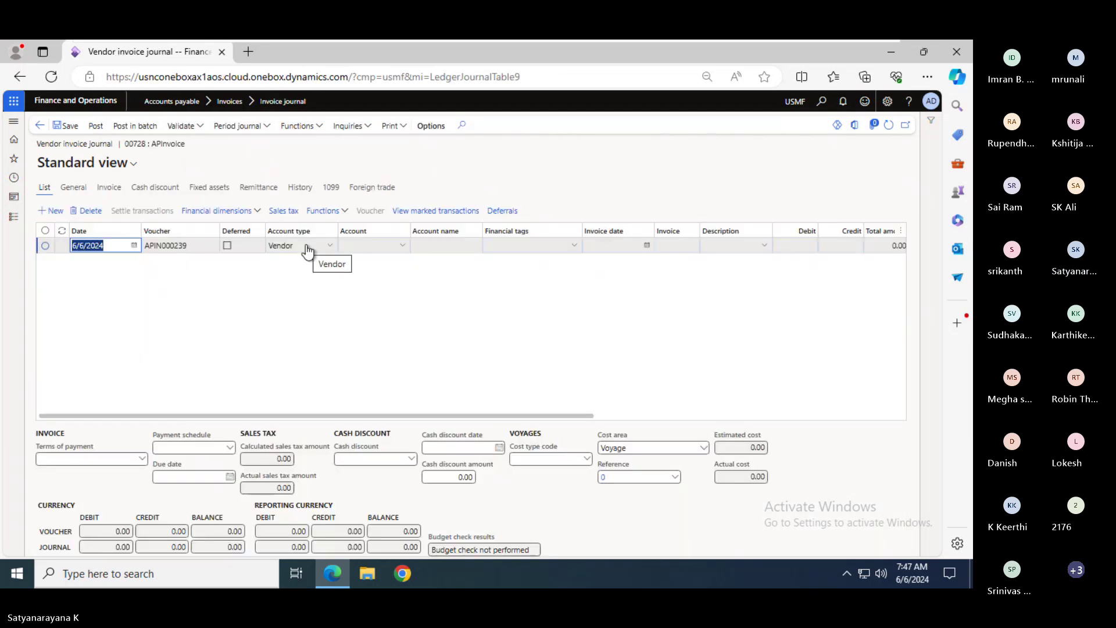
- Select vendor account 1003 on the invoice journal line and set its description to Pens
left_click(402, 246)
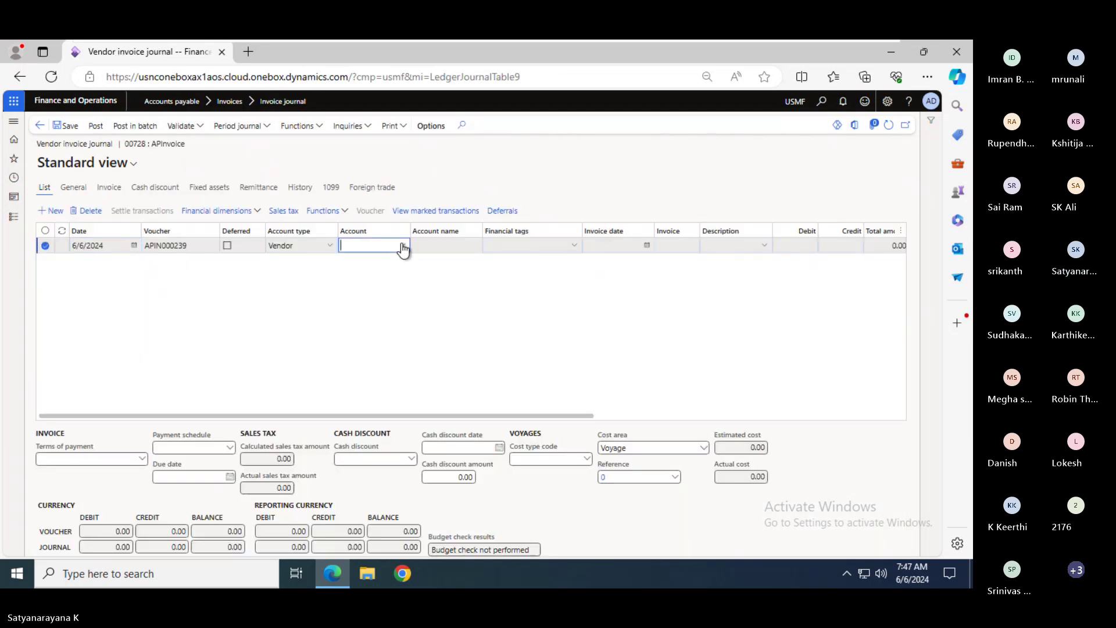
left_click(361, 307)
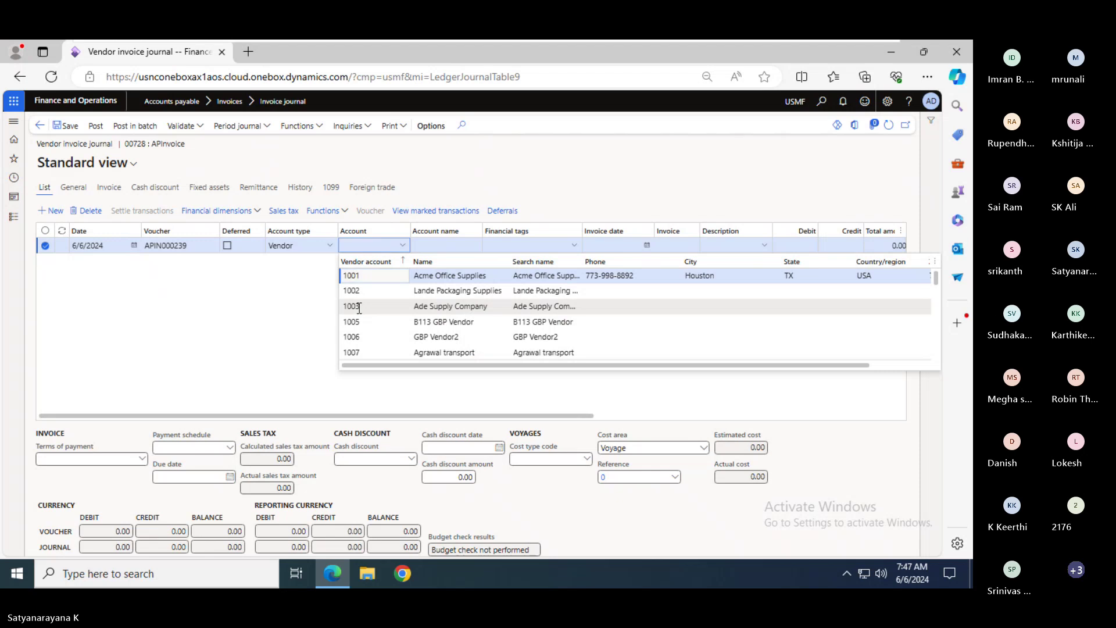
key("Tab")
key("Tab")
key("Tab")
key("Tab")
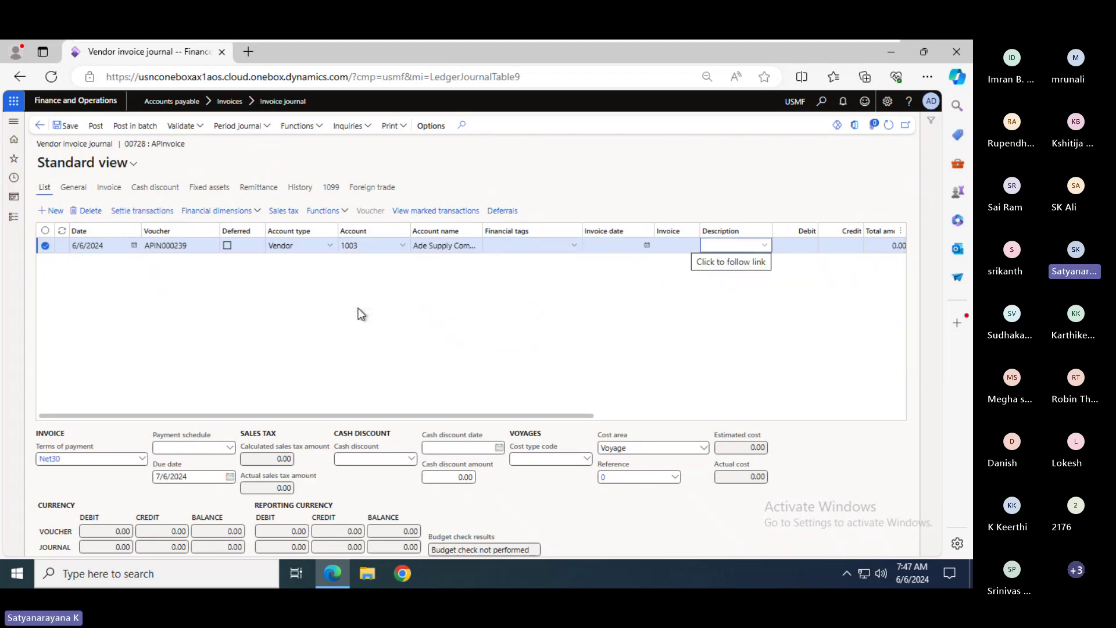
type("NO")
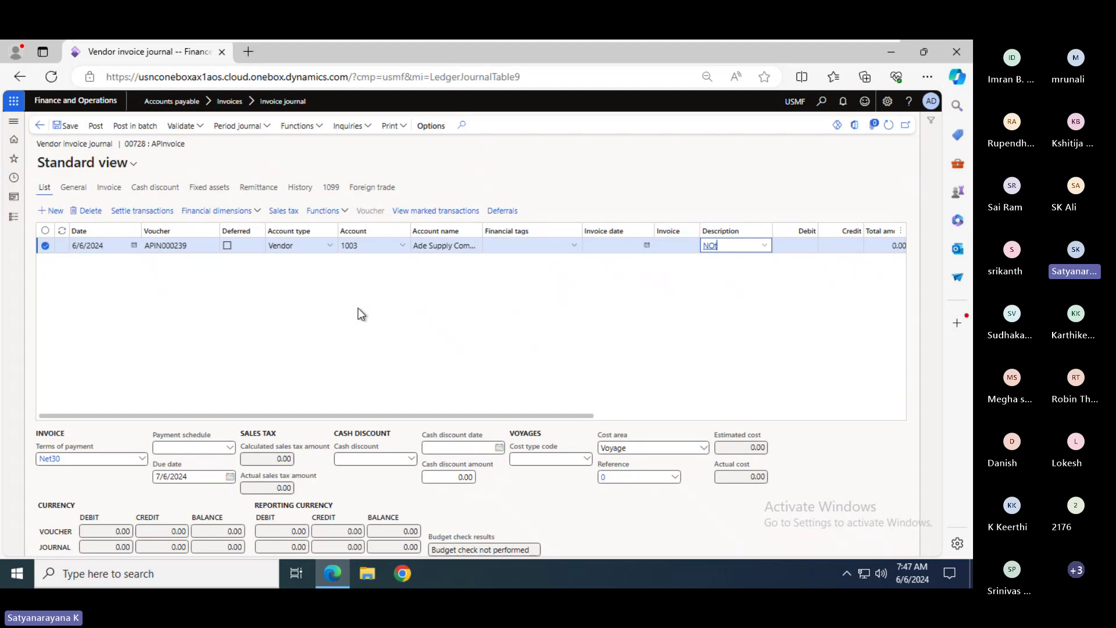
key("BackSpace")
key("BackSpace")
type("Pens")
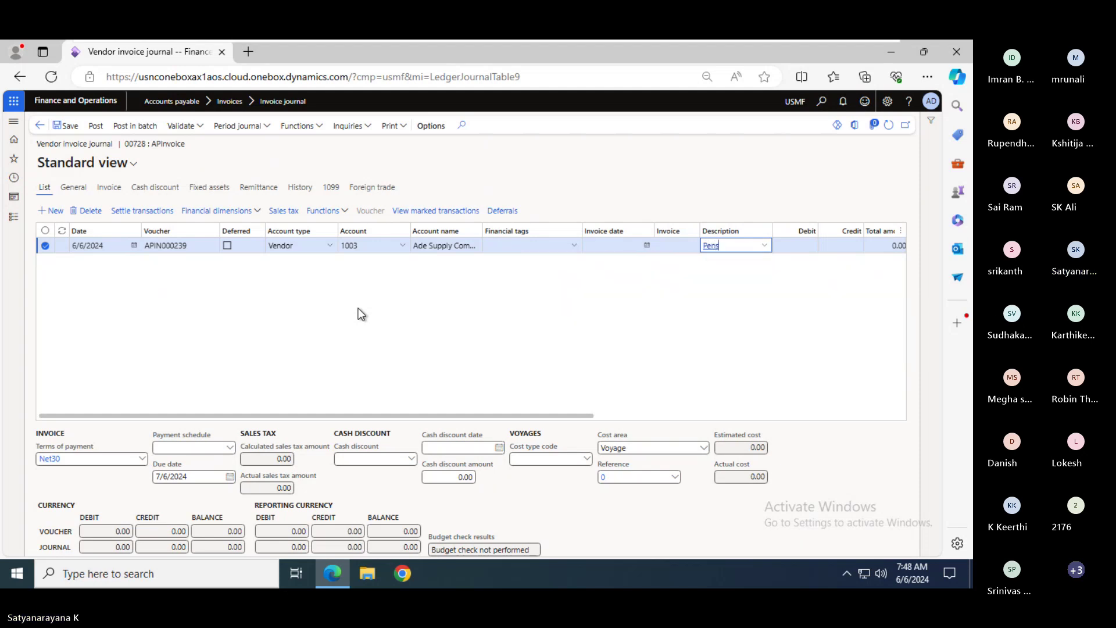
- Enter a credit amount of 30 on the vendor 1003 invoice line
key("Tab")
key("Tab")
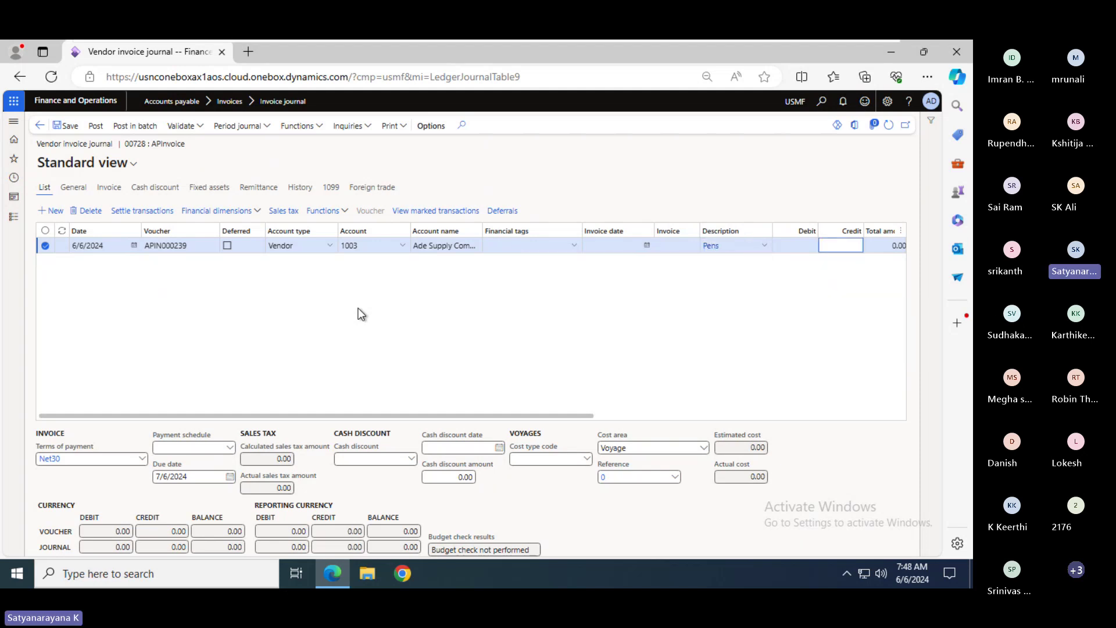
type("30")
key("Tab")
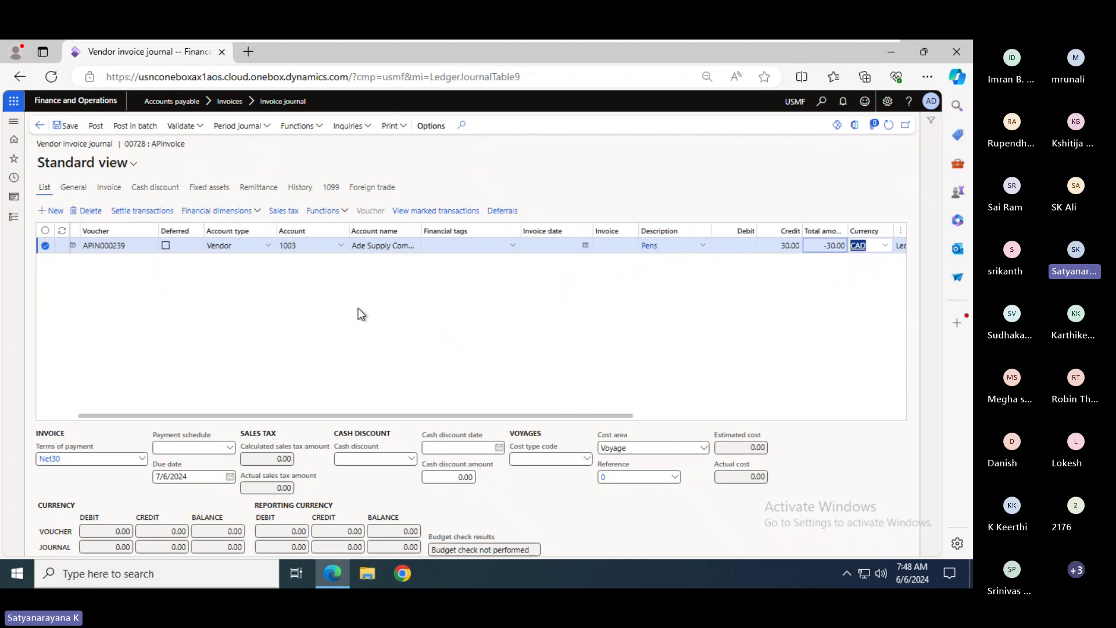
key("Tab")
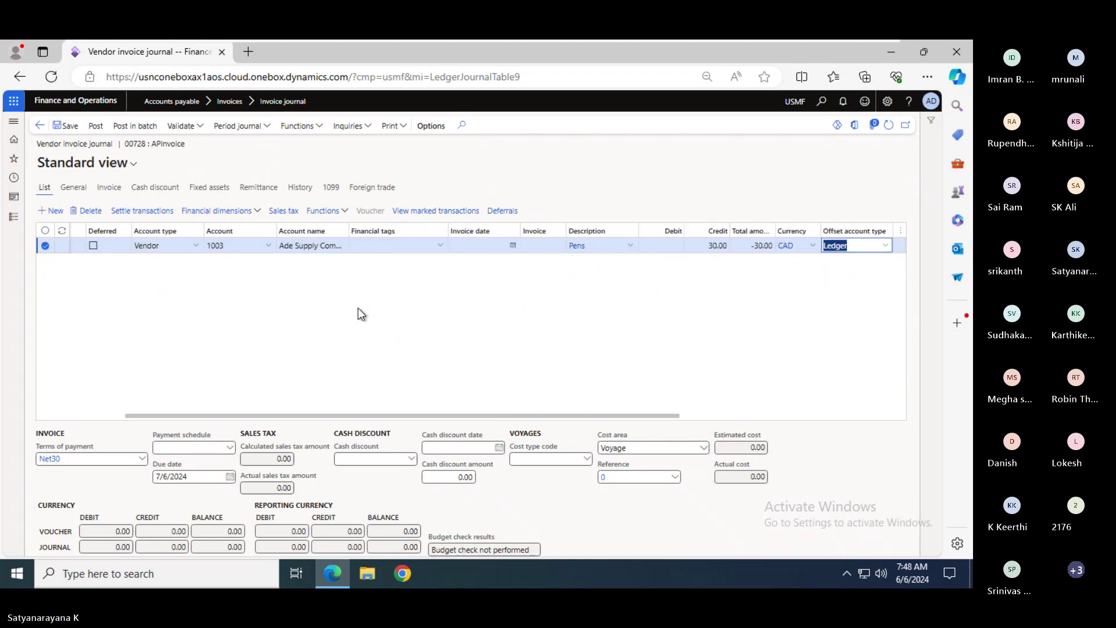
- Set the line's invoice number to 329 and its invoice date to 6/6/2024
left_click(536, 245)
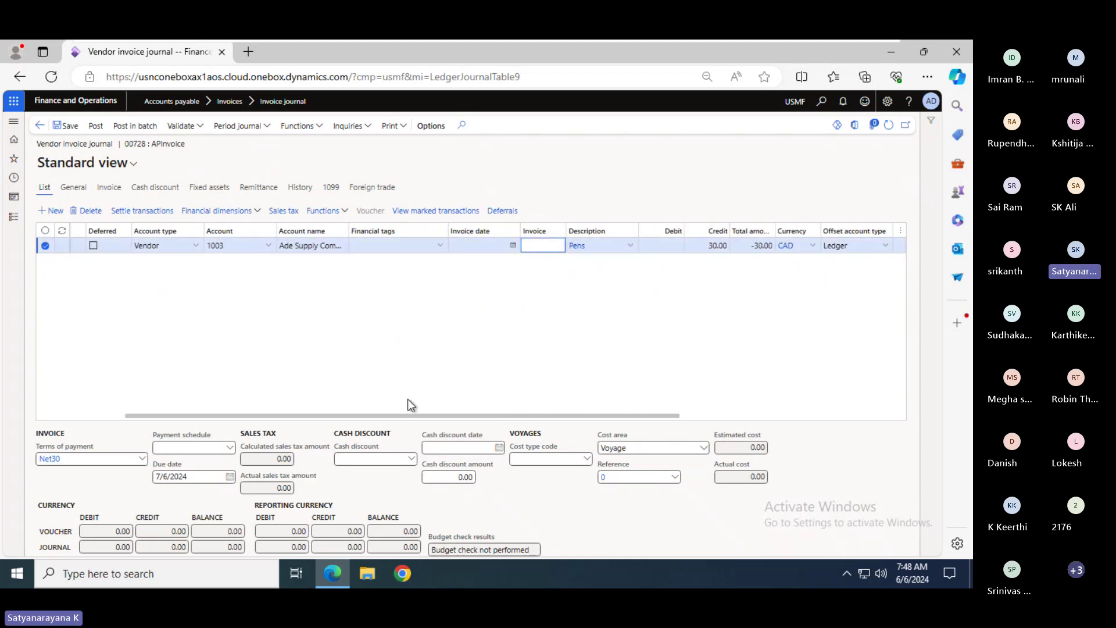
left_click_drag(416, 416, 403, 353)
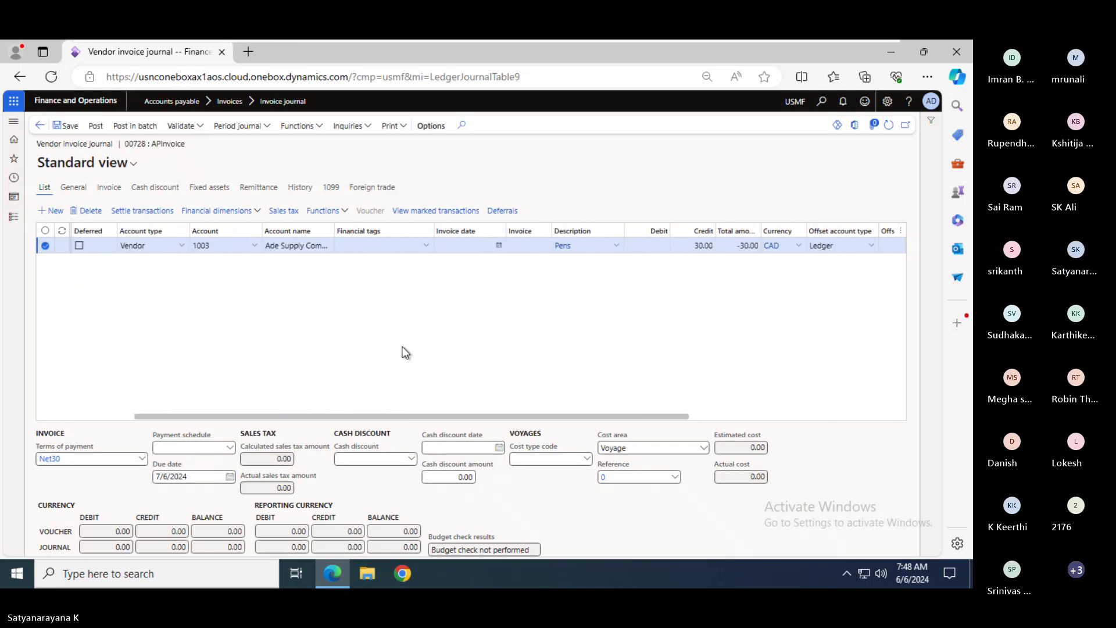
left_click(527, 246)
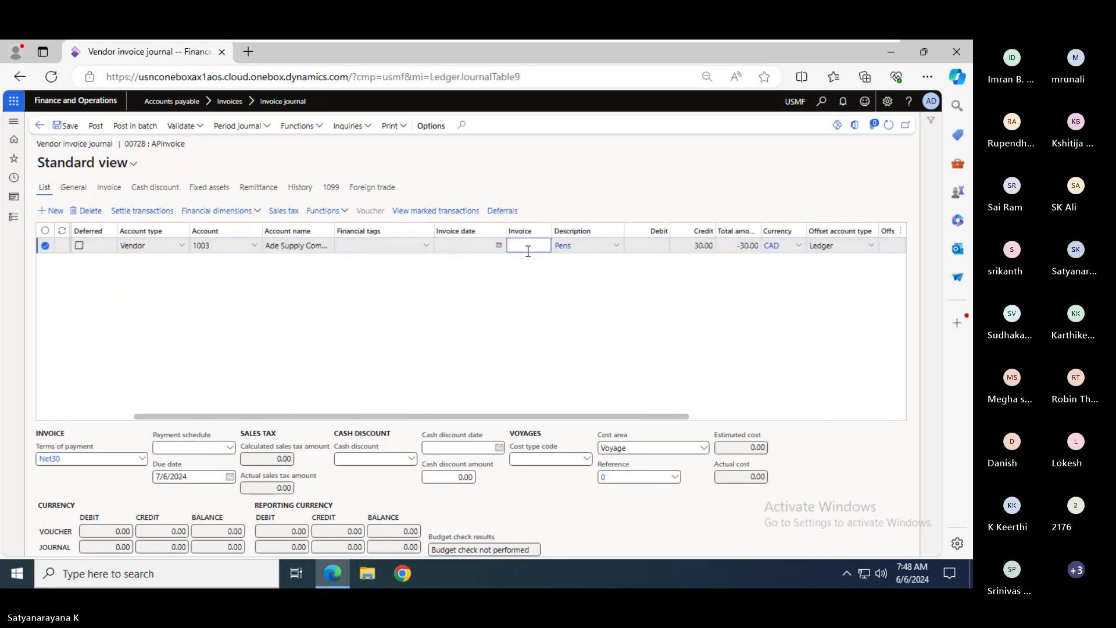
type("329")
key("Tab")
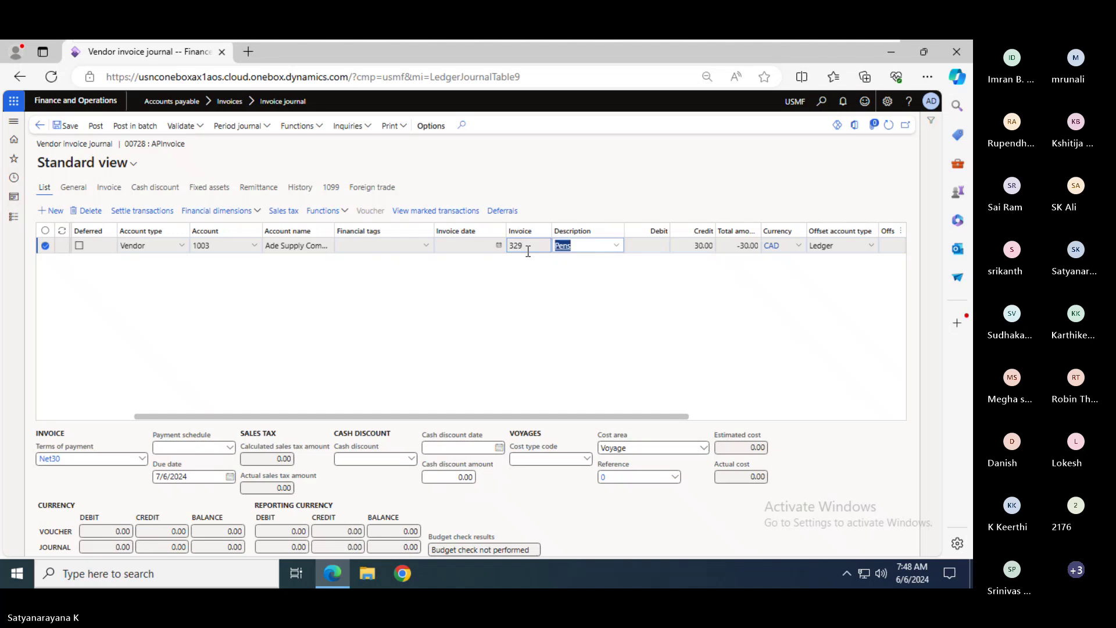
left_click(460, 246)
type("t")
key("Tab")
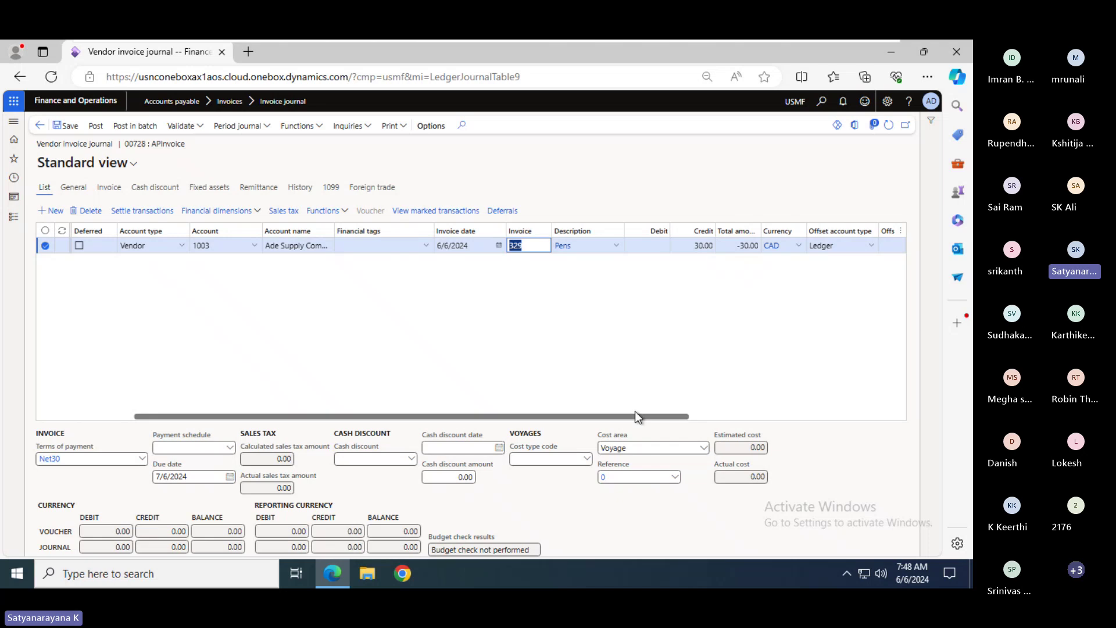
- Set the line's offset account to 606300 Office Supplies Expense, and save and post the invoice journal
left_click_drag(636, 415, 761, 414)
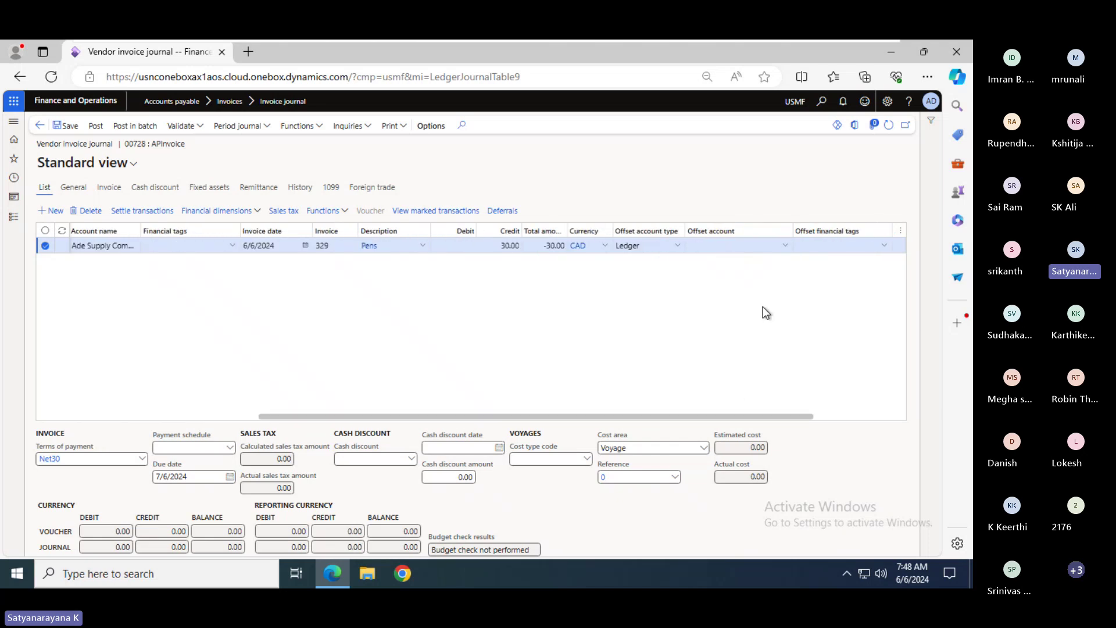
left_click(786, 247)
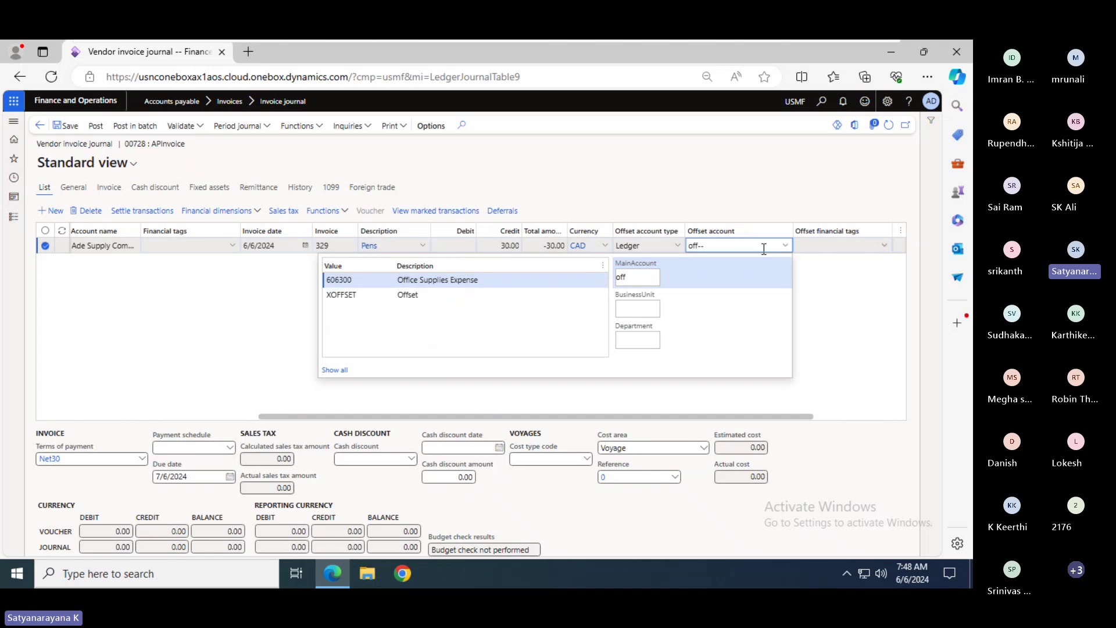
left_click(509, 284)
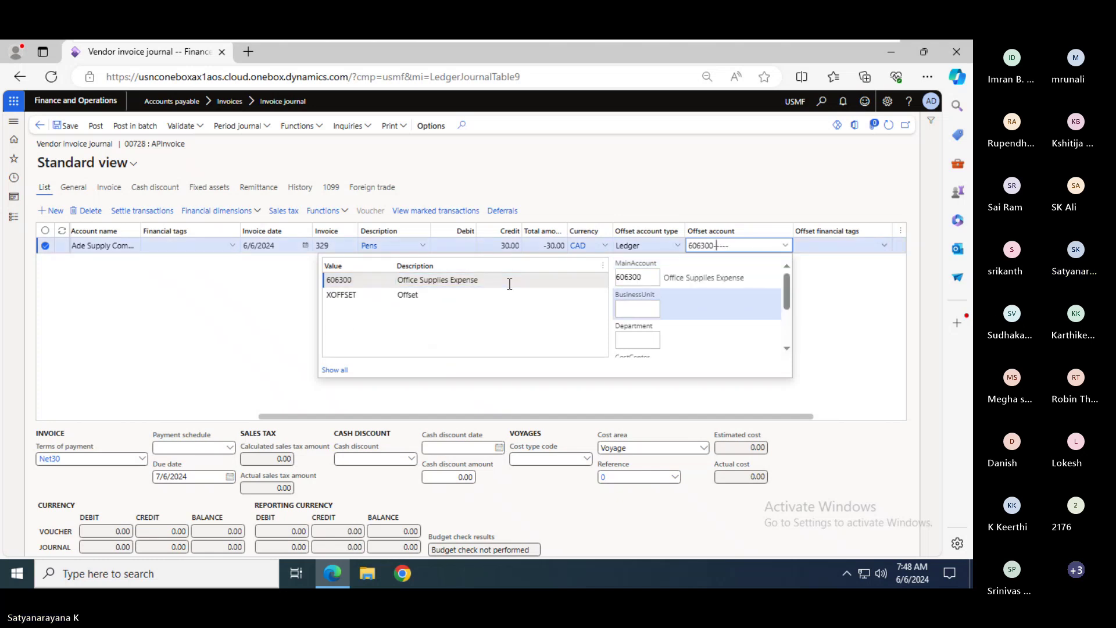
left_click(215, 323)
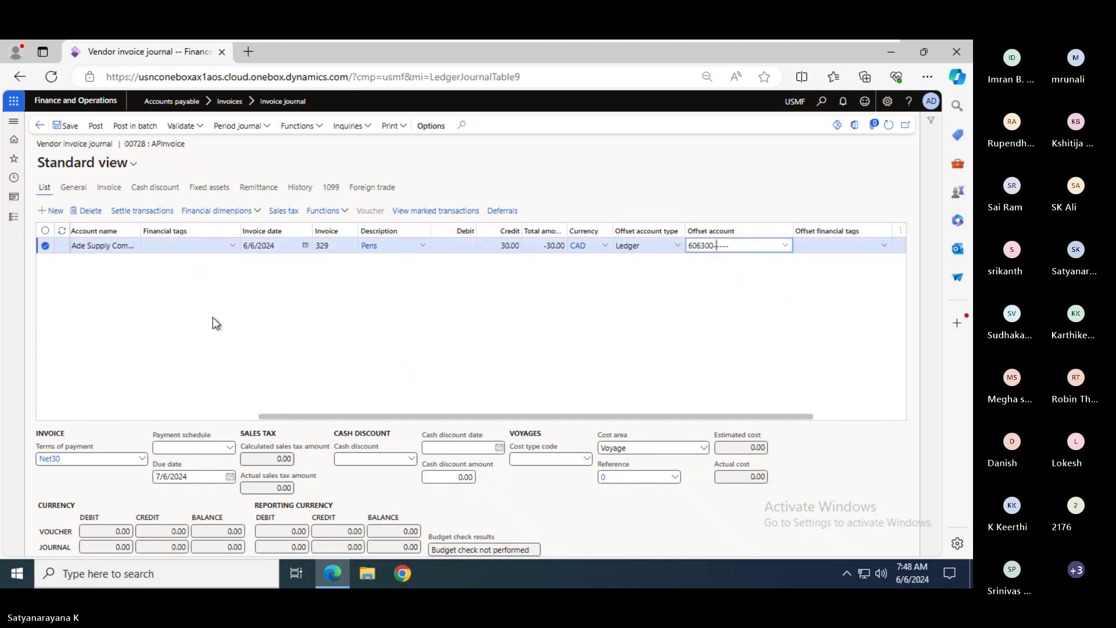
left_click(65, 126)
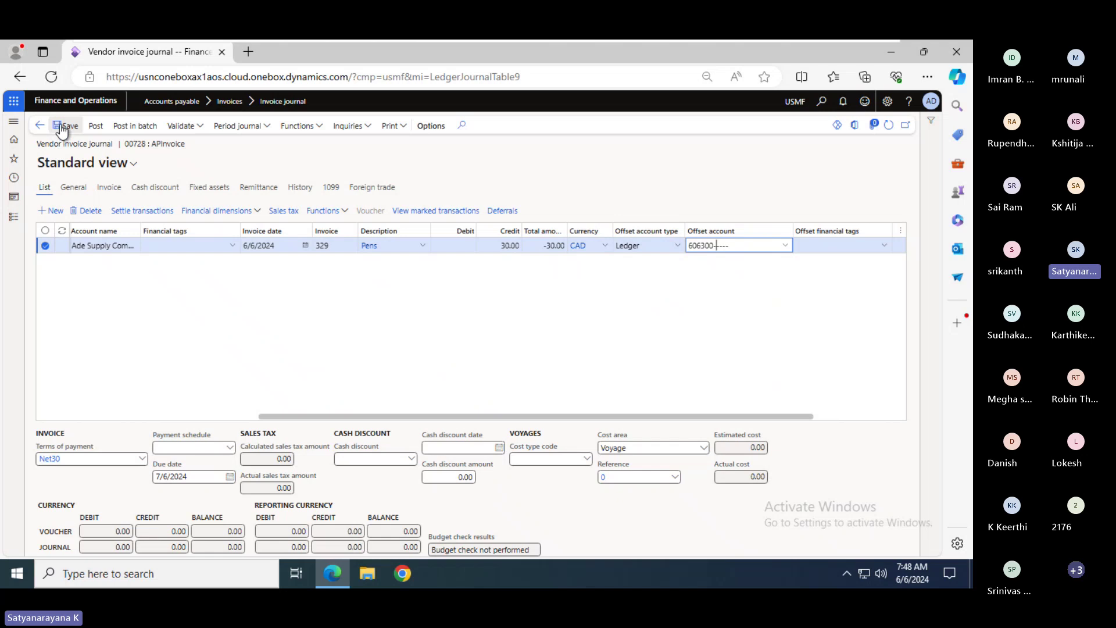
left_click(92, 126)
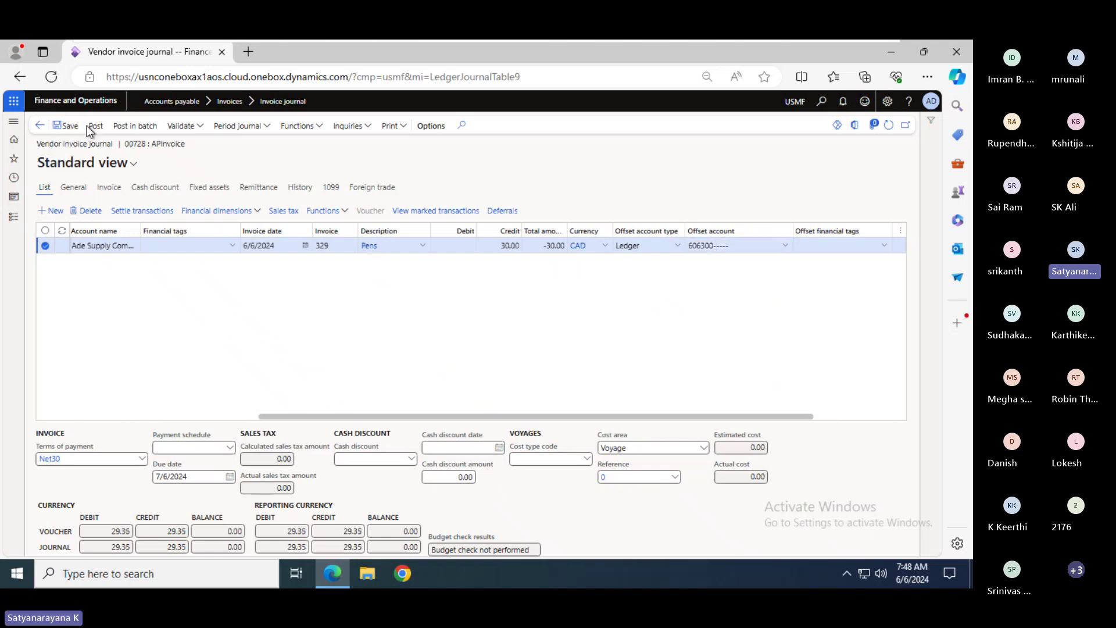
- Switch to PowerPoint to look at the golden rules and journal entry notes, and return to Finance and Operations
mouse_move(645, 42)
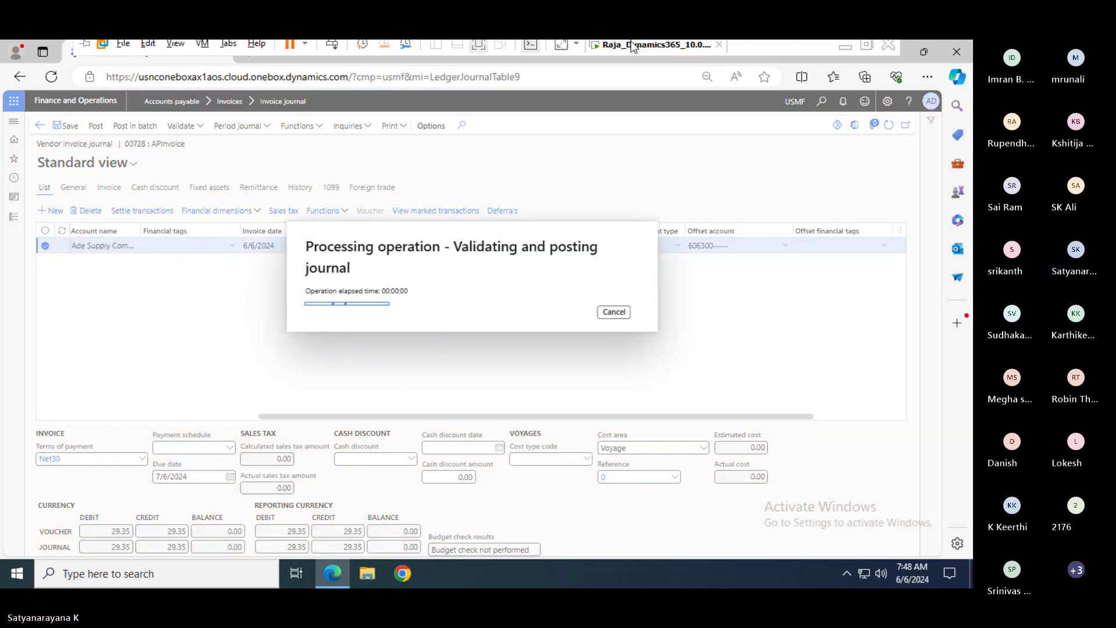
key("alt+Tab")
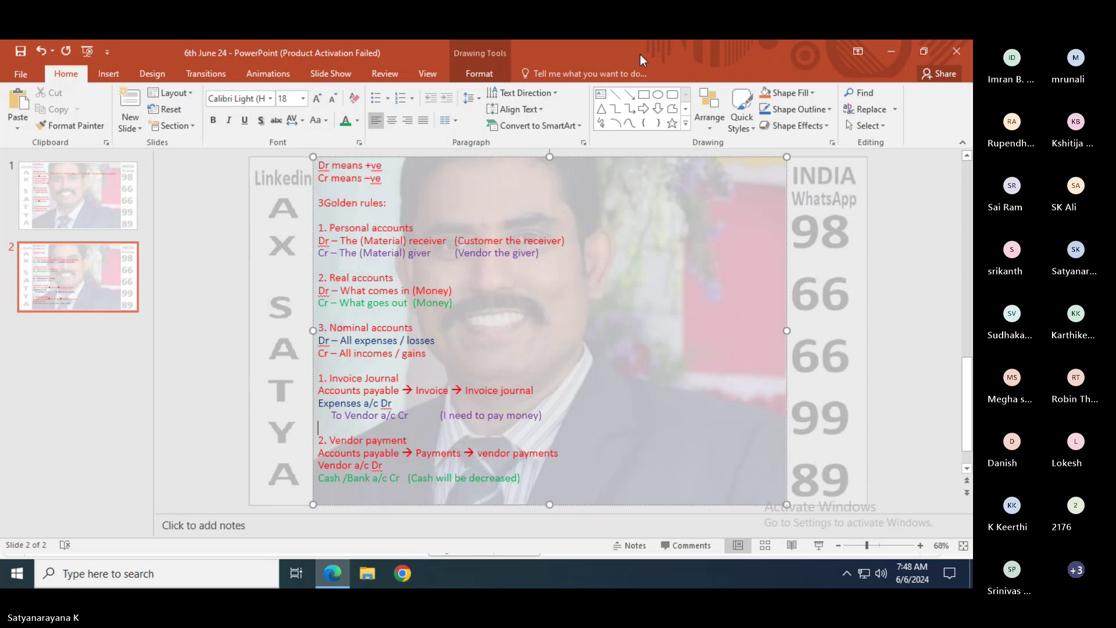
key("alt+Tab")
key("alt+Tab")
key("alt+Tab")
key("alt+Tab")
key("alt+Tab")
key("alt+Tab")
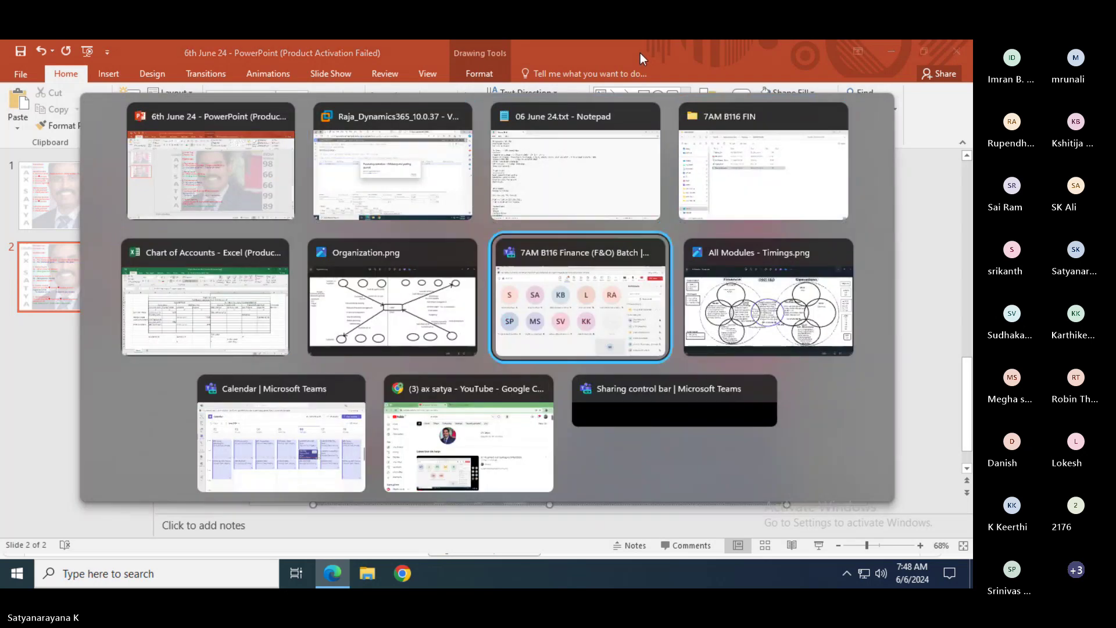
key("alt+Tab")
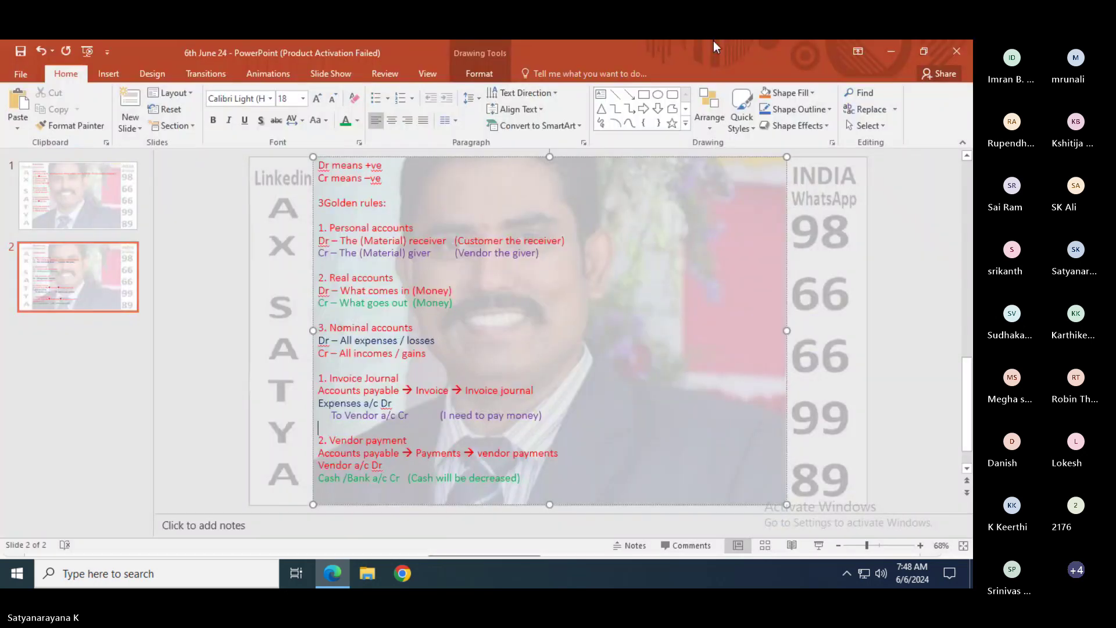
key("alt+Tab")
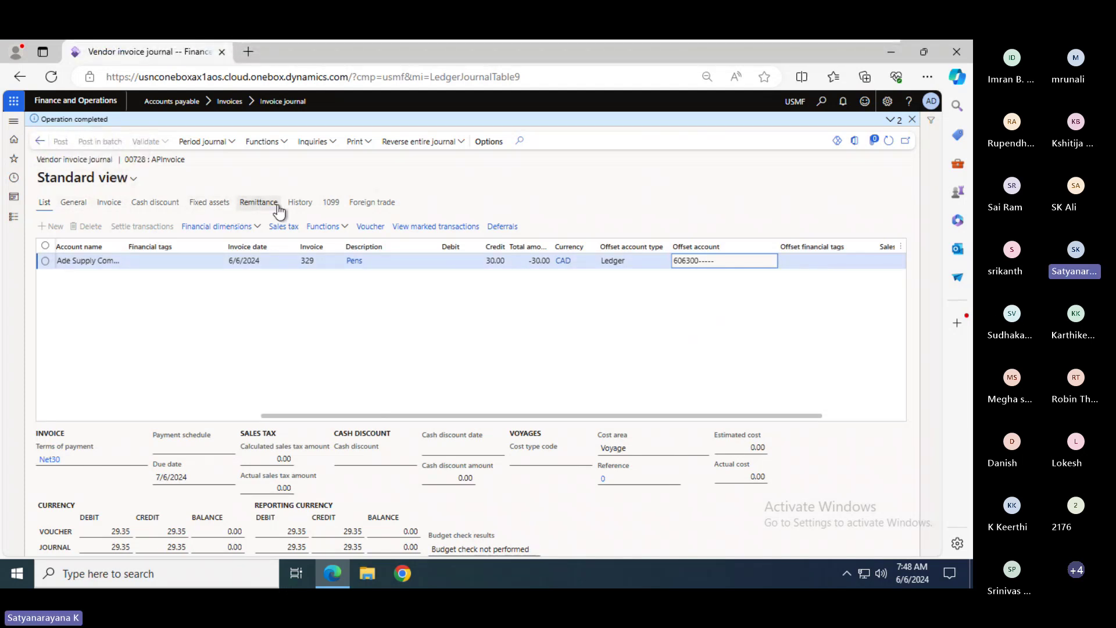
- Review the Accounts Payable and Office Supplies Expense amounts in the posted voucher's transactions and return to the journal lines
left_click(366, 226)
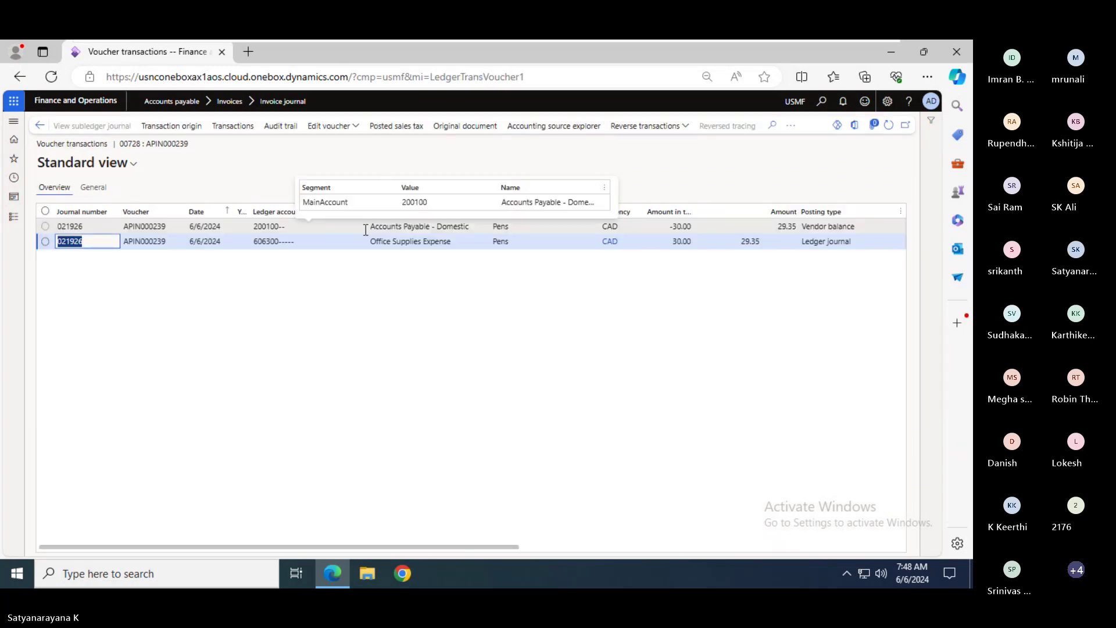
left_click(664, 226)
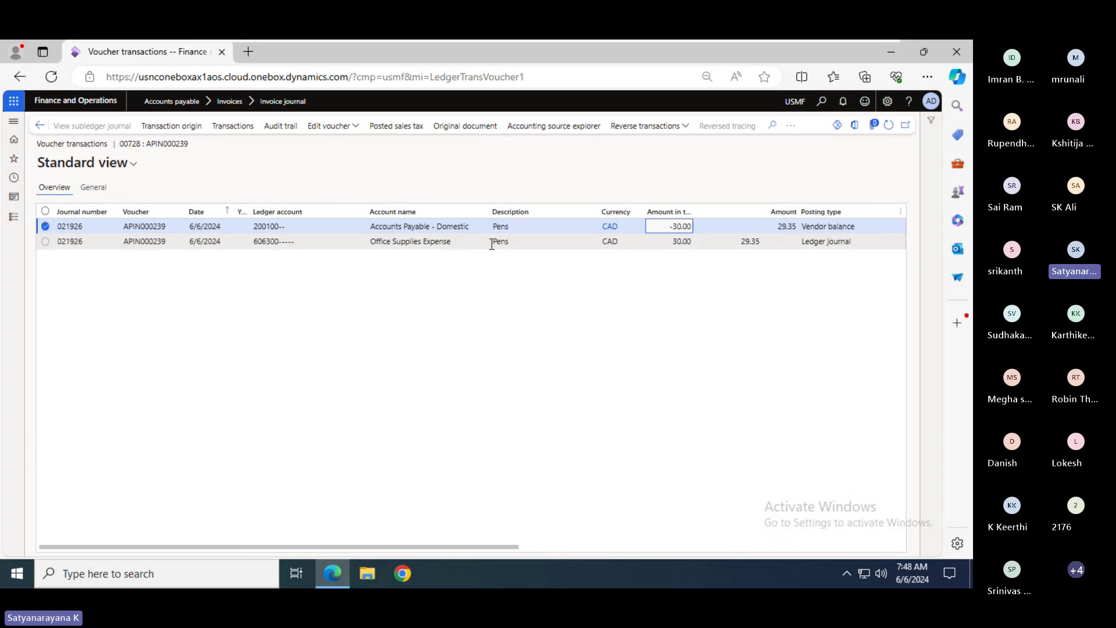
left_click_drag(649, 242, 697, 244)
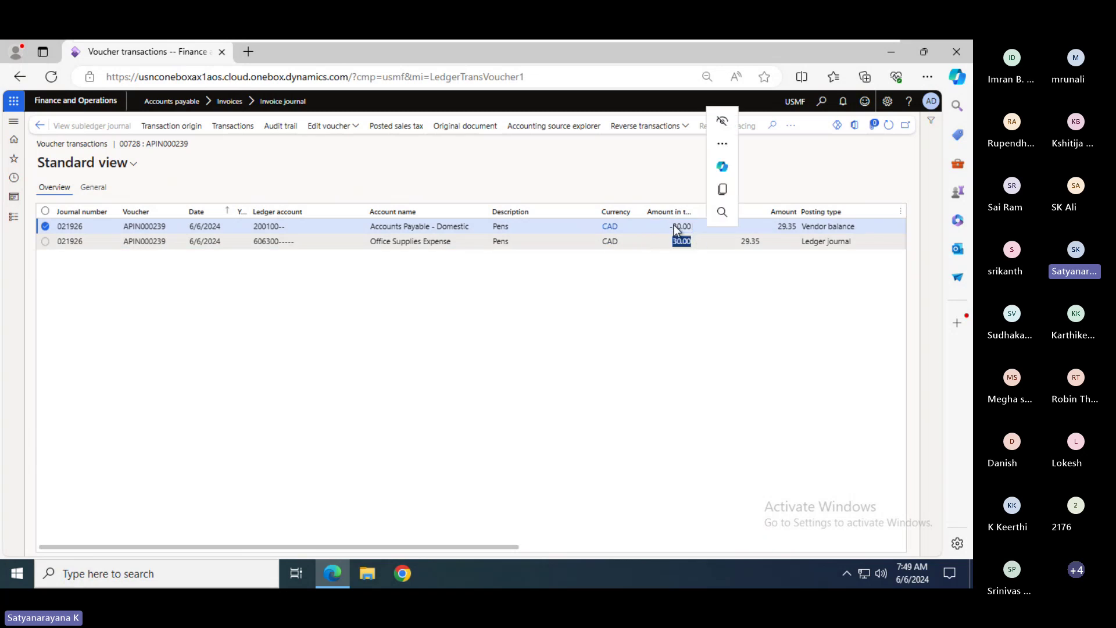
left_click(678, 229)
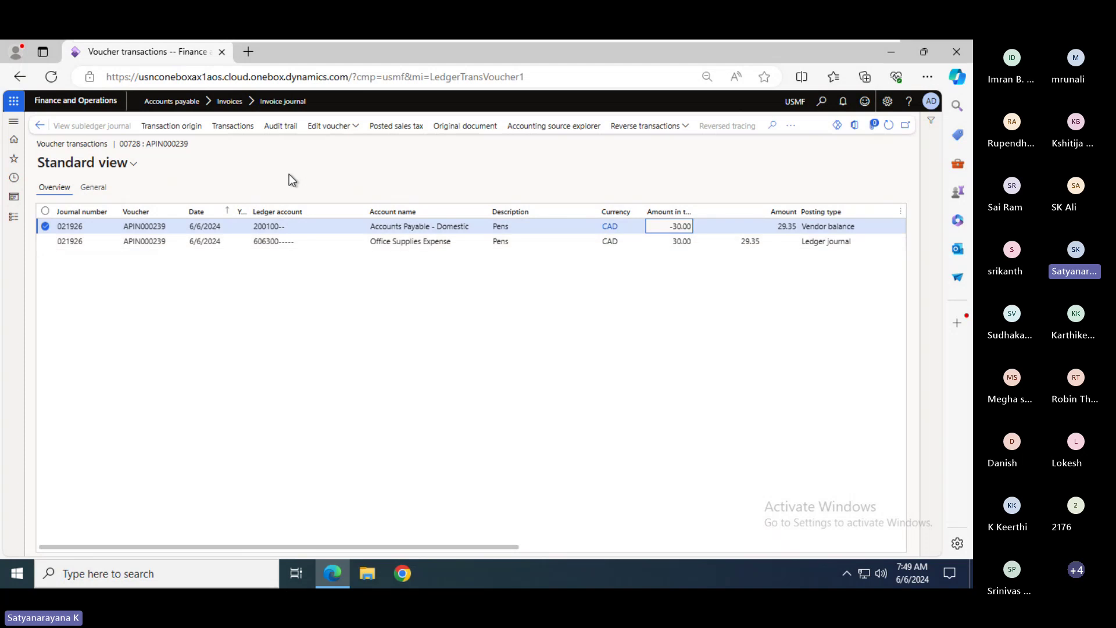
left_click(41, 126)
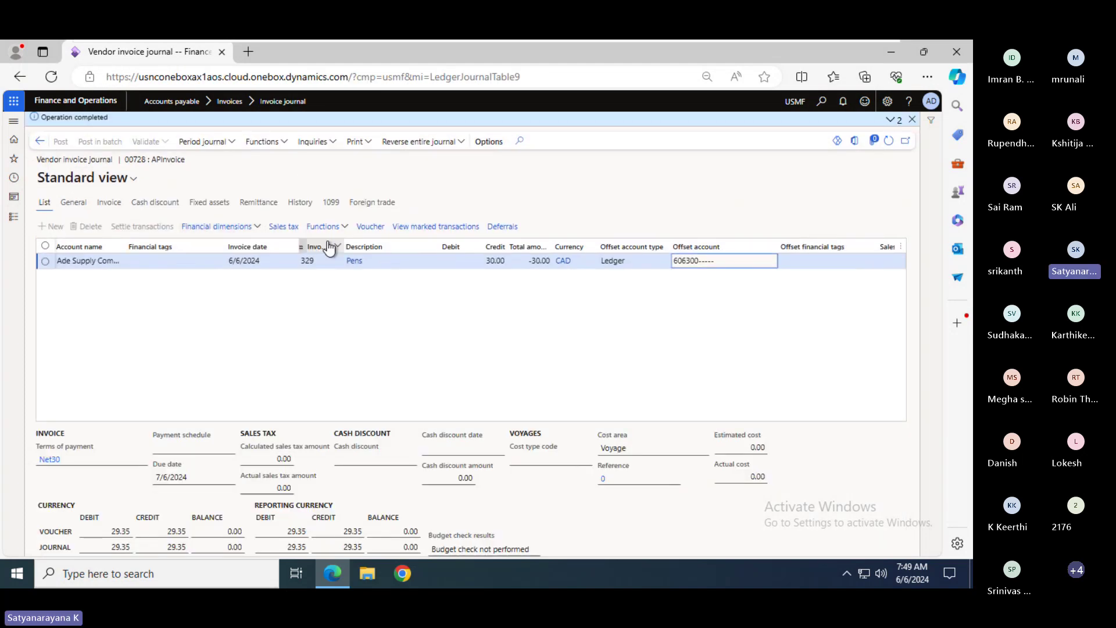
left_click(119, 263)
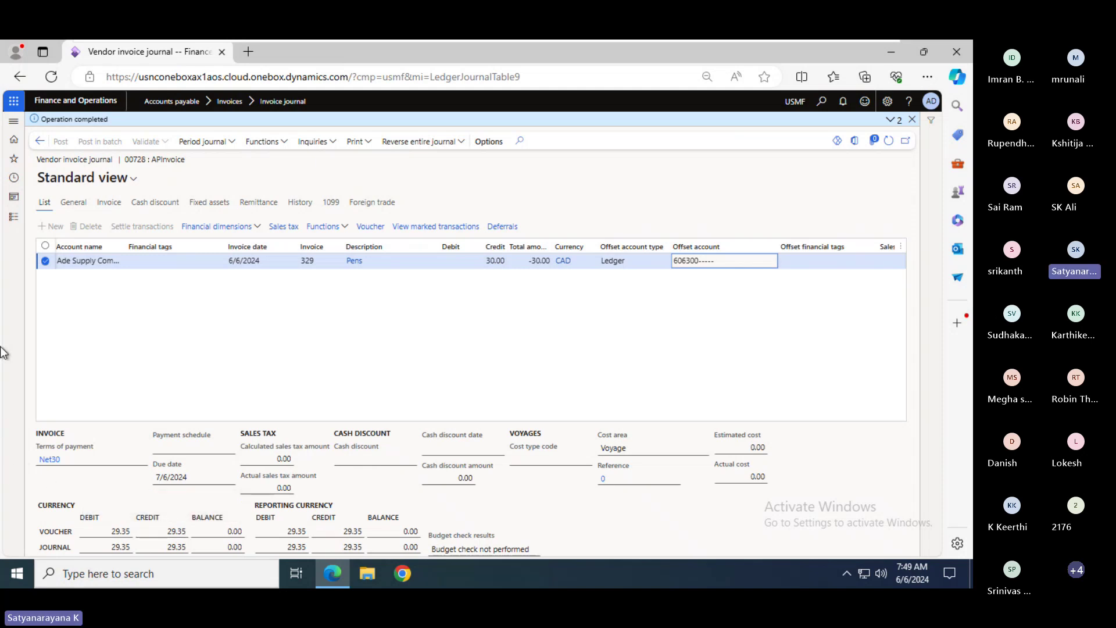
- Create another invoice journal with the name APInvoice on the Accounts payable Invoice journal page and open its lines
left_click(9, 222)
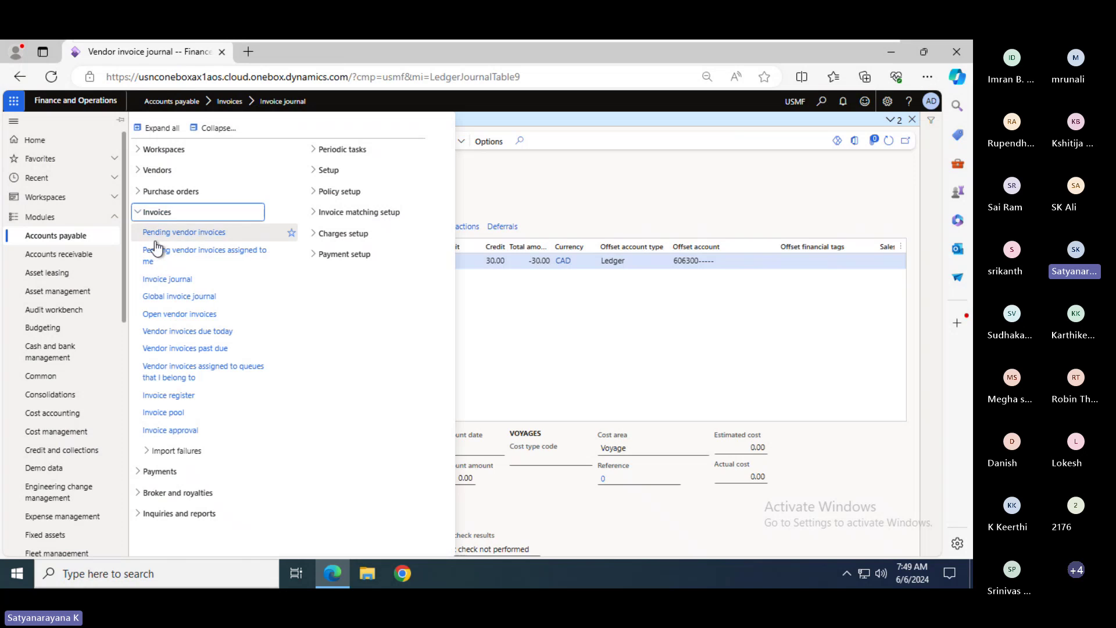
left_click(169, 278)
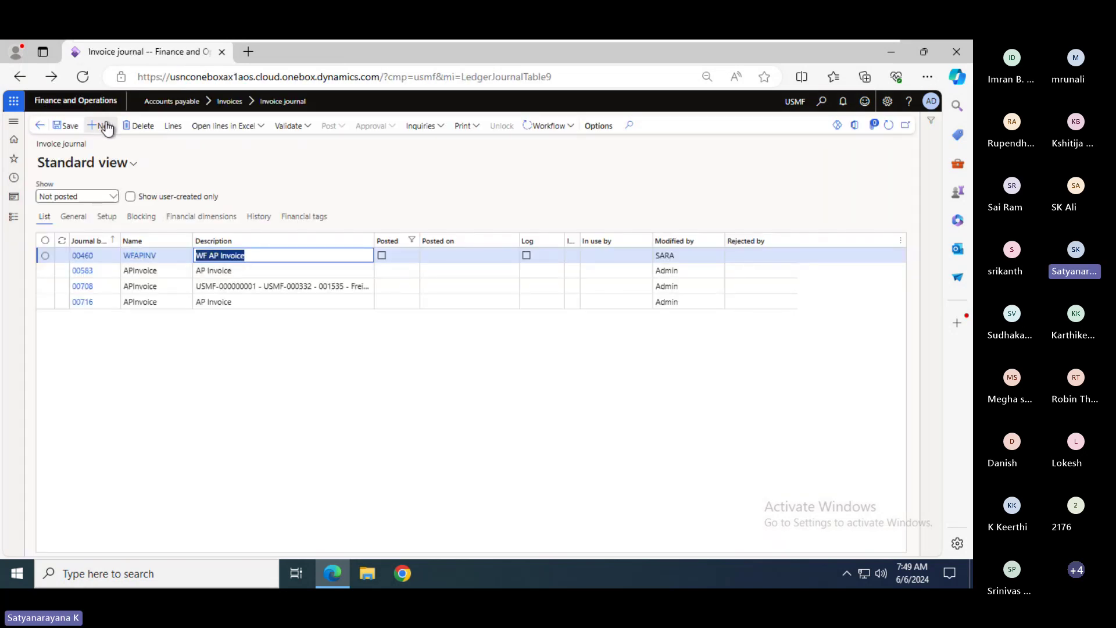
left_click(105, 125)
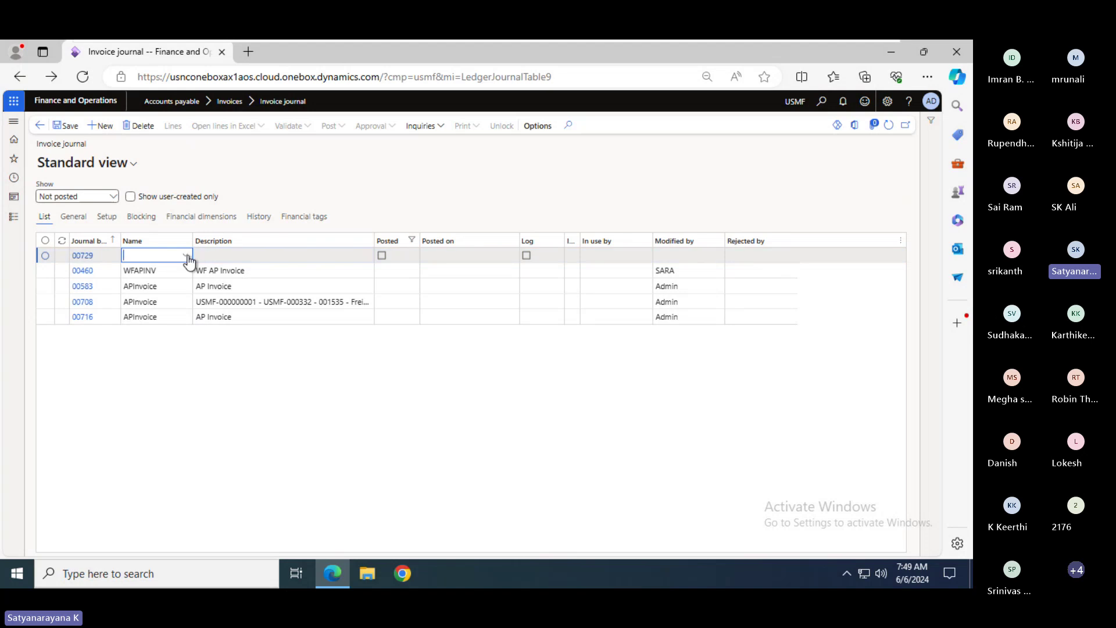
left_click(186, 256)
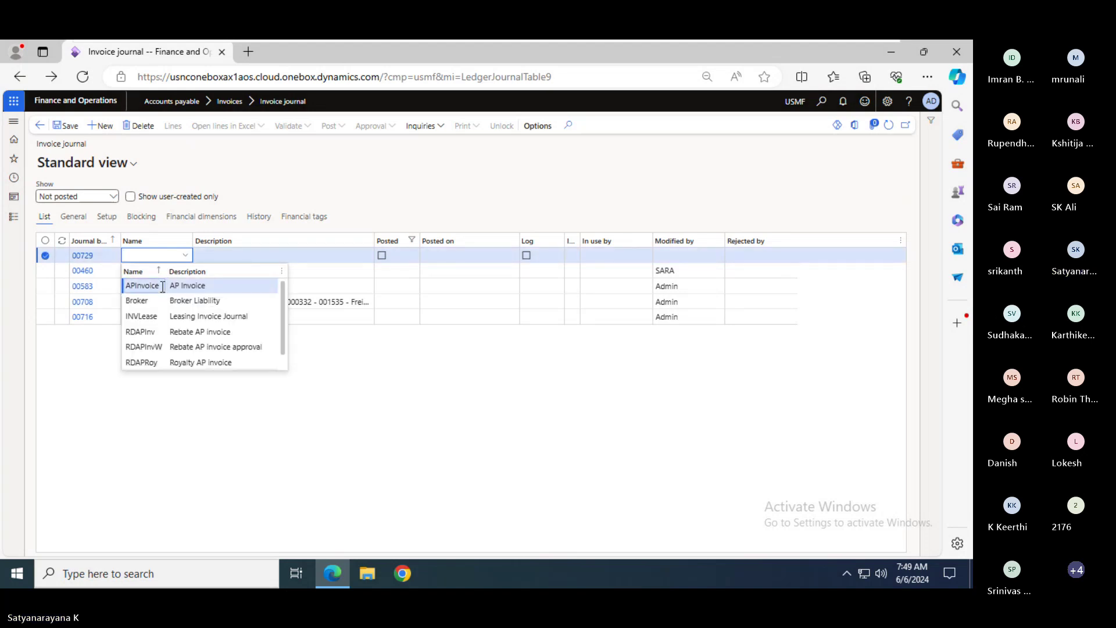
left_click(140, 286)
left_click(174, 126)
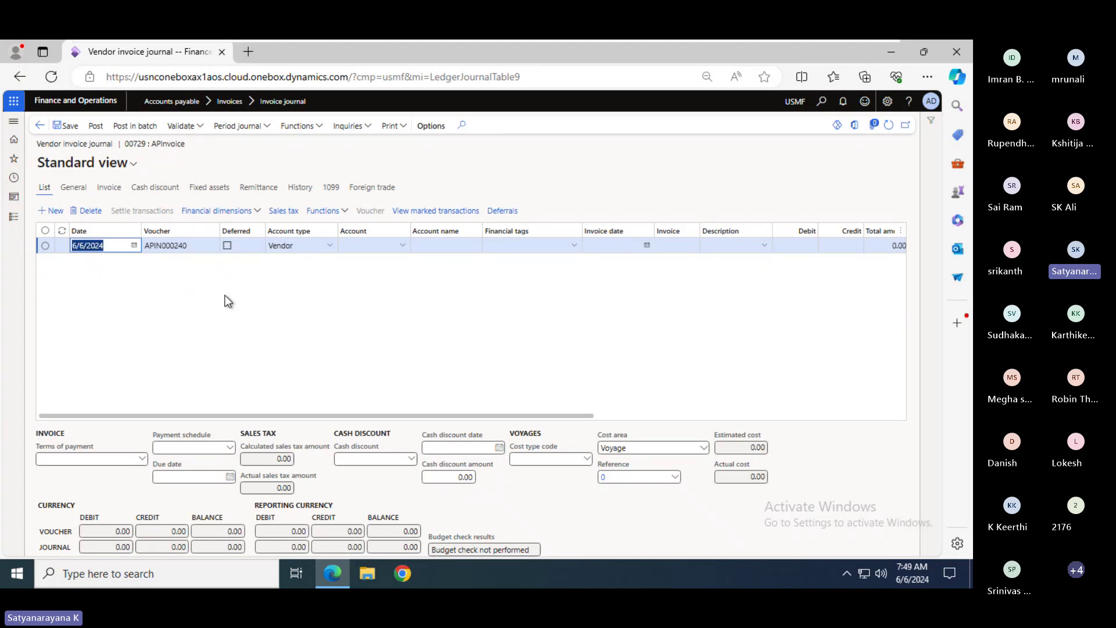
- Set the account on the new invoice journal line to the vendor Lande Packaging Supplies
left_click(401, 247)
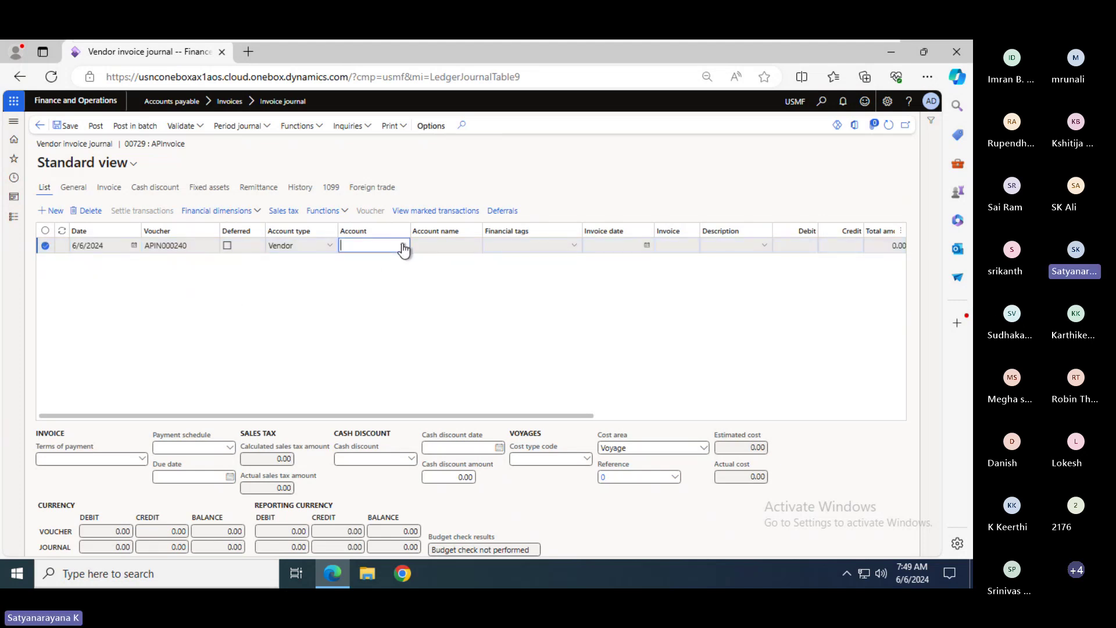
left_click(402, 245)
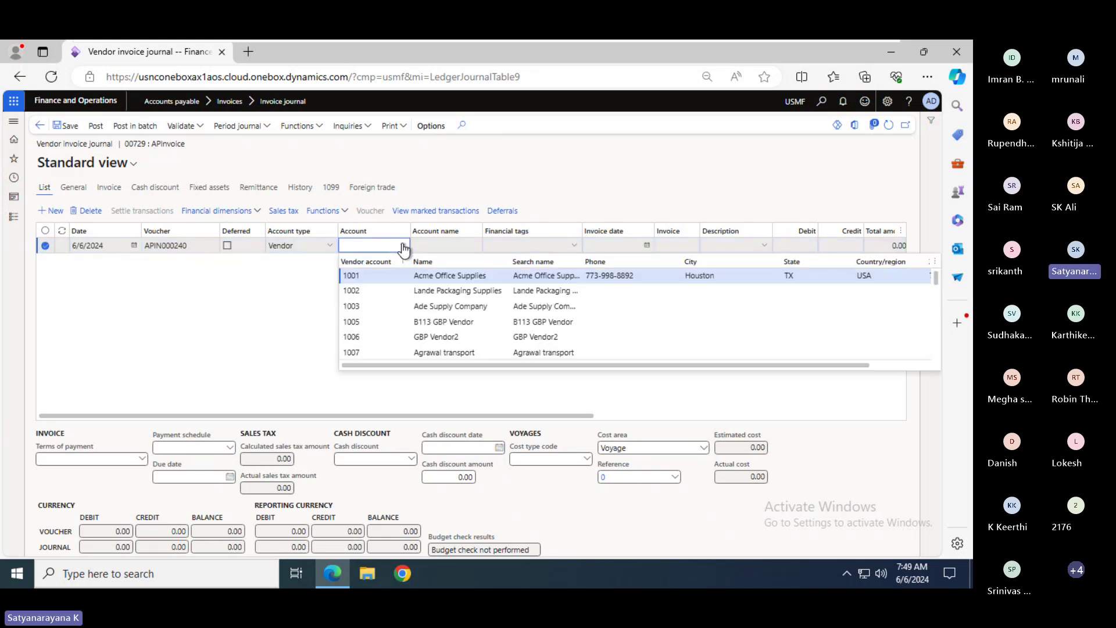
left_click(377, 289)
key("Tab")
key("Tab")
key("Tab")
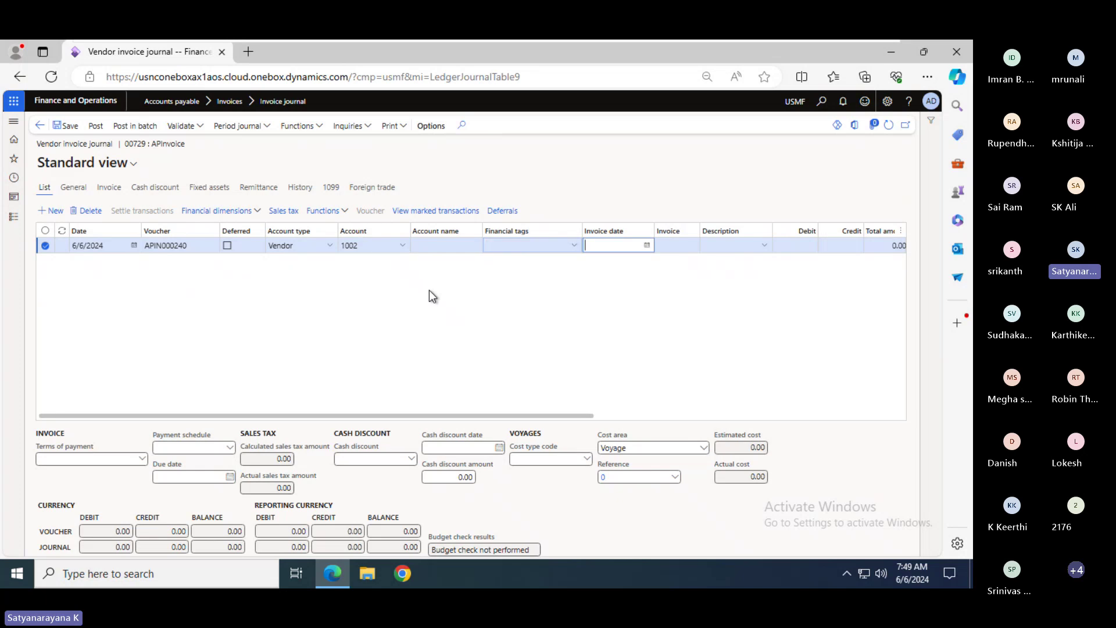
- Enter inv-240 as the line's invoice number and set the invoice date to 6/6/2024
type("inv")
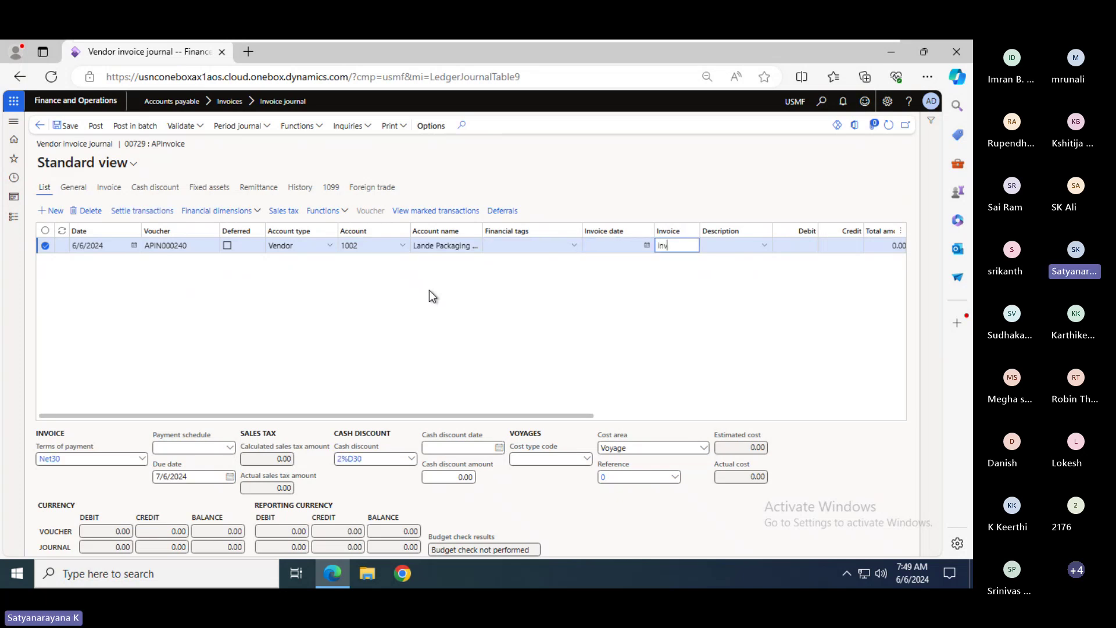
type("-240")
key("shift+Tab")
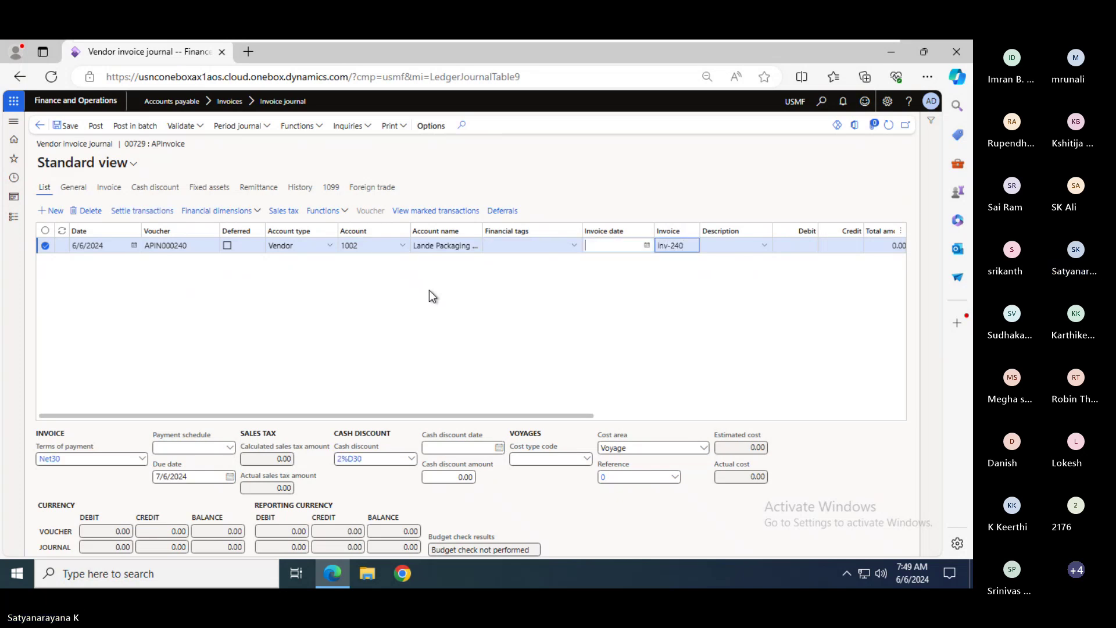
type("d")
key("Tab")
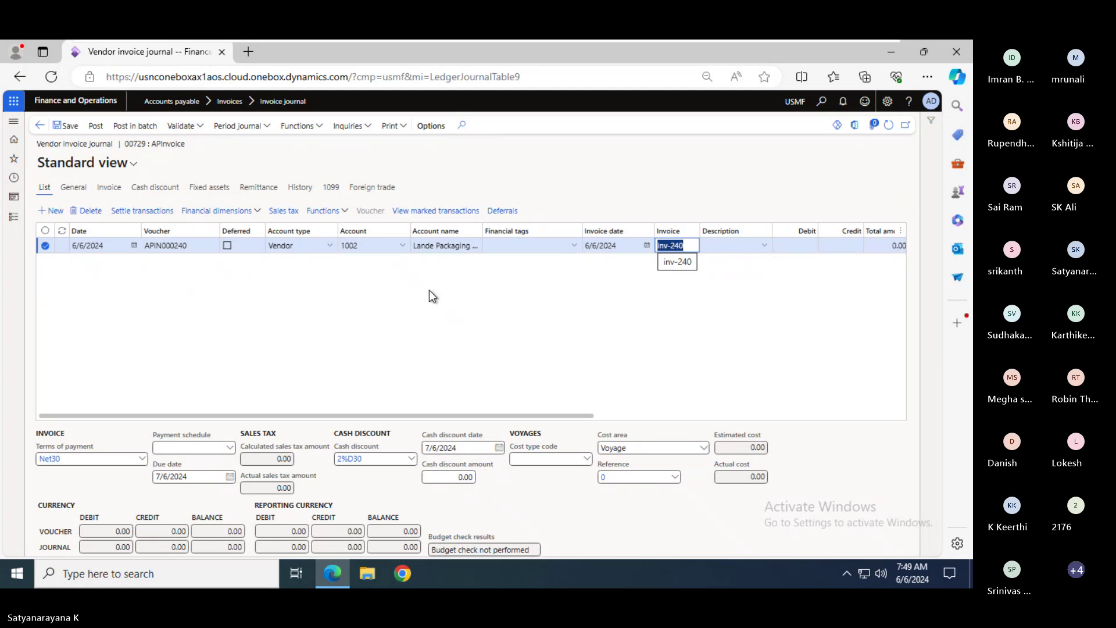
key("Tab")
- Enter the description Note pads and a credit amount of 40 on the invoice line
type("No")
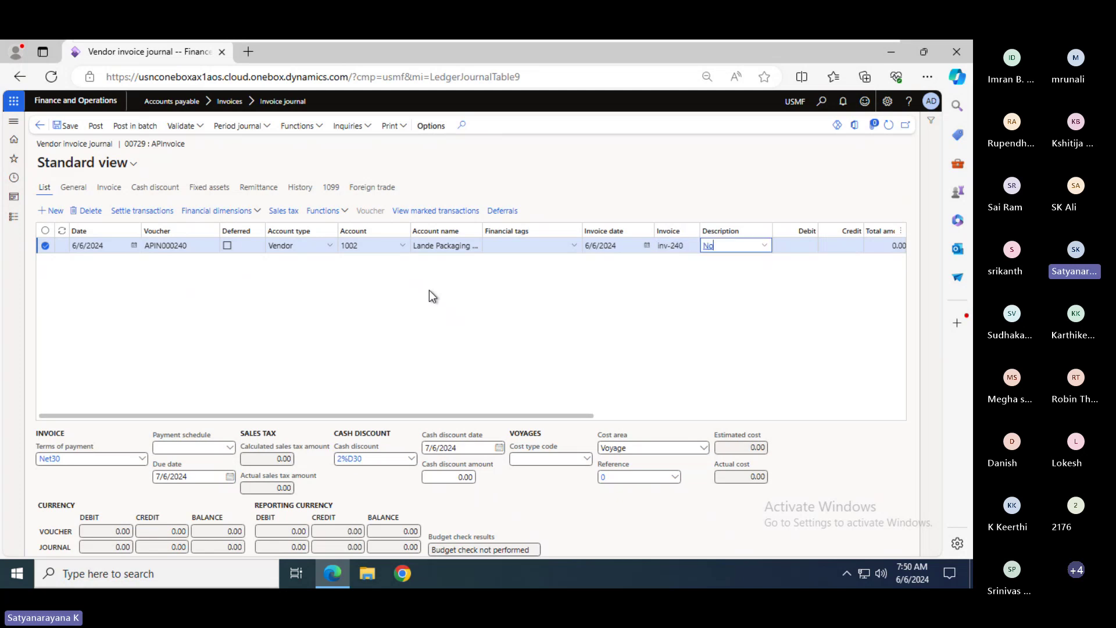
type("te pa")
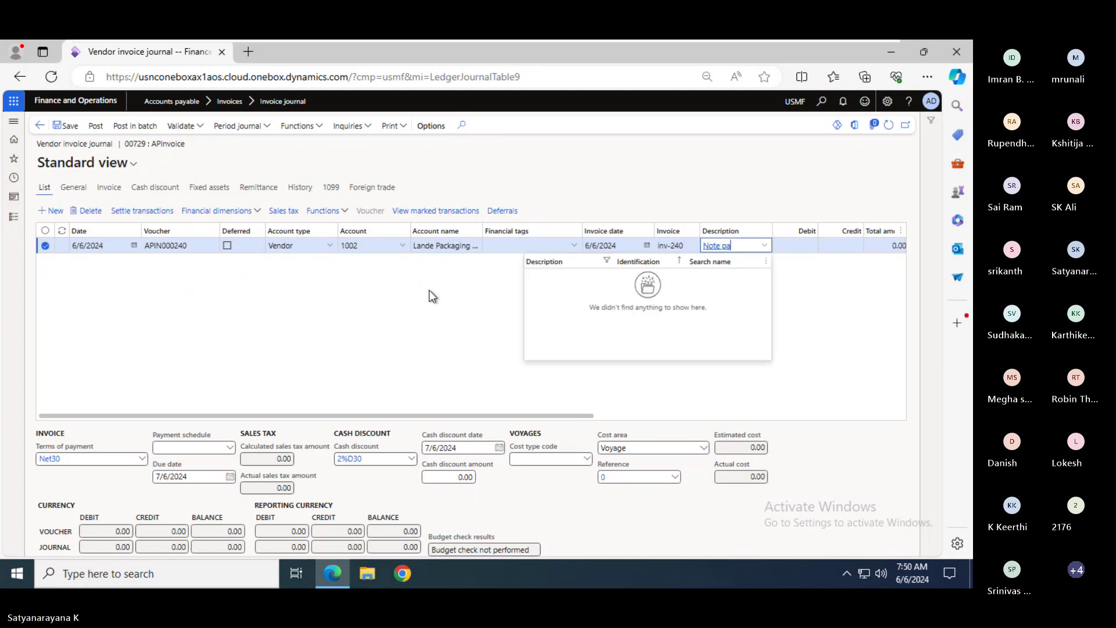
type("ds")
key("Tab")
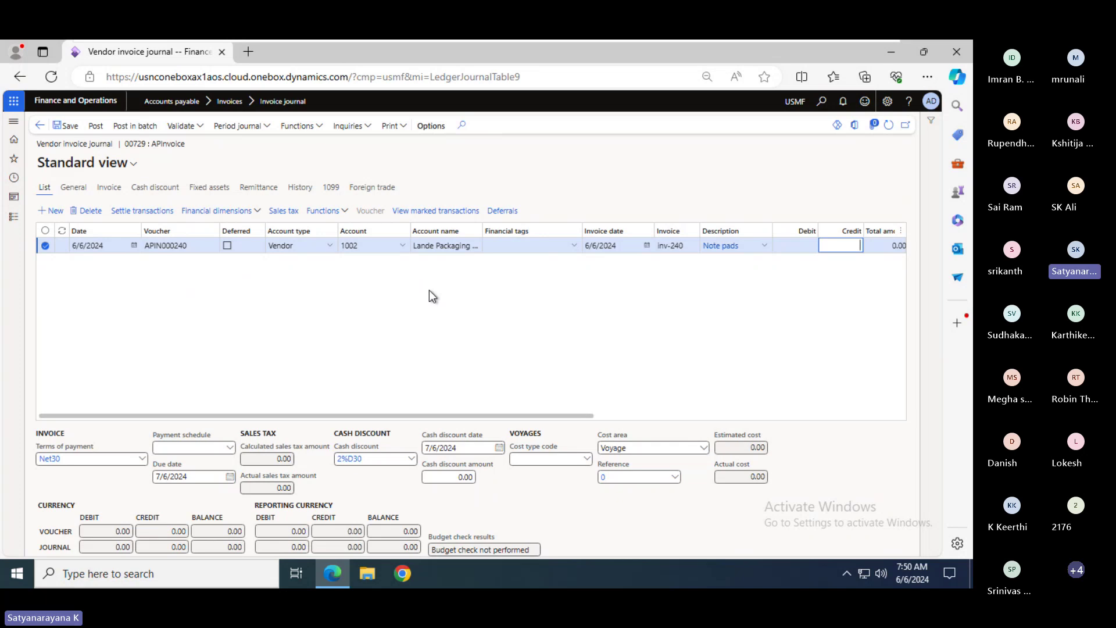
type("40")
key("Tab")
key("Tab")
key("Tab")
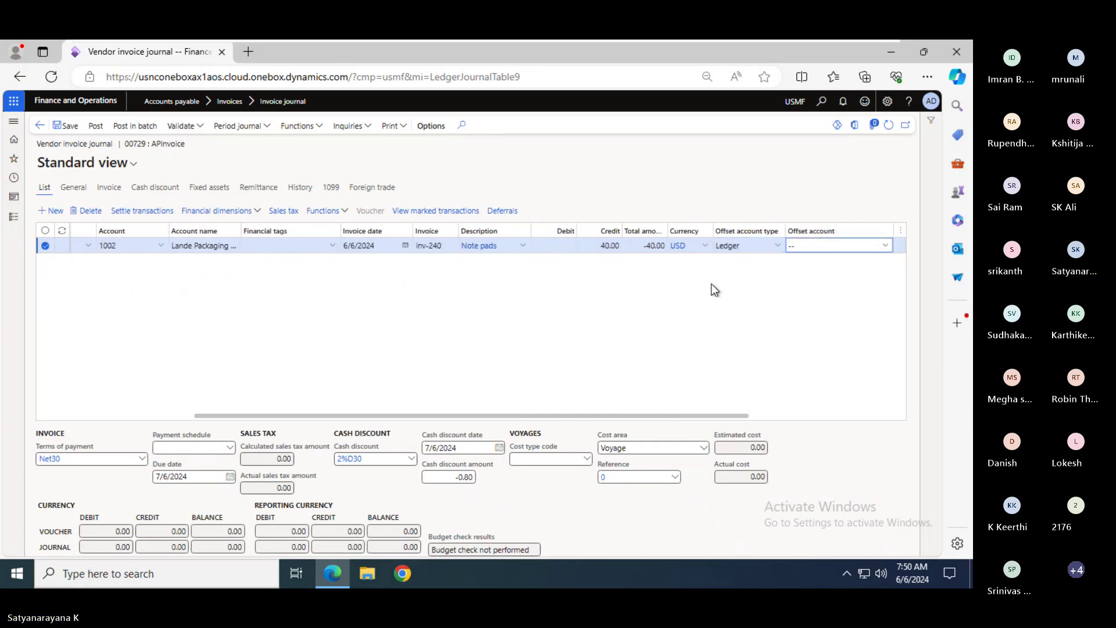
- Set the line's offset account to 606300 Office Supplies Expense and post the invoice journal
type("off")
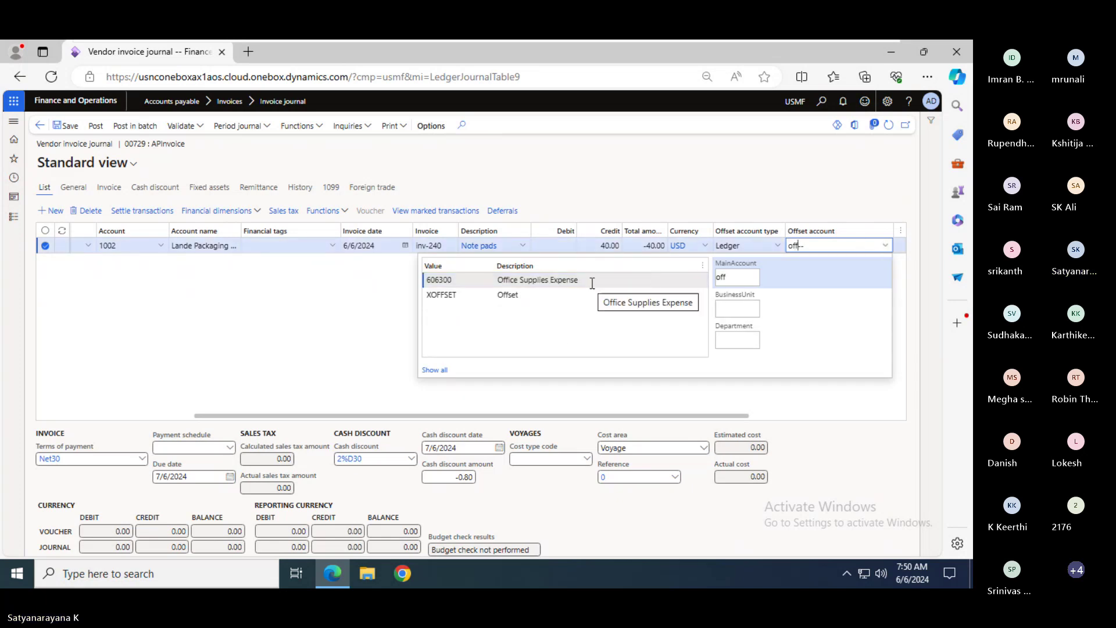
left_click(592, 280)
left_click(315, 305)
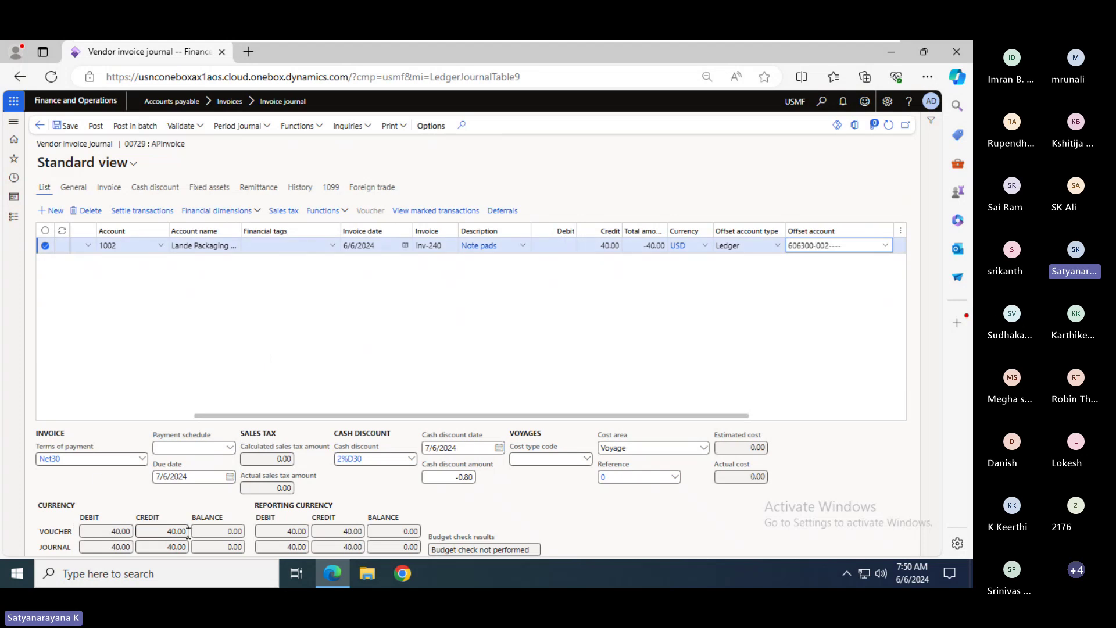
left_click(96, 127)
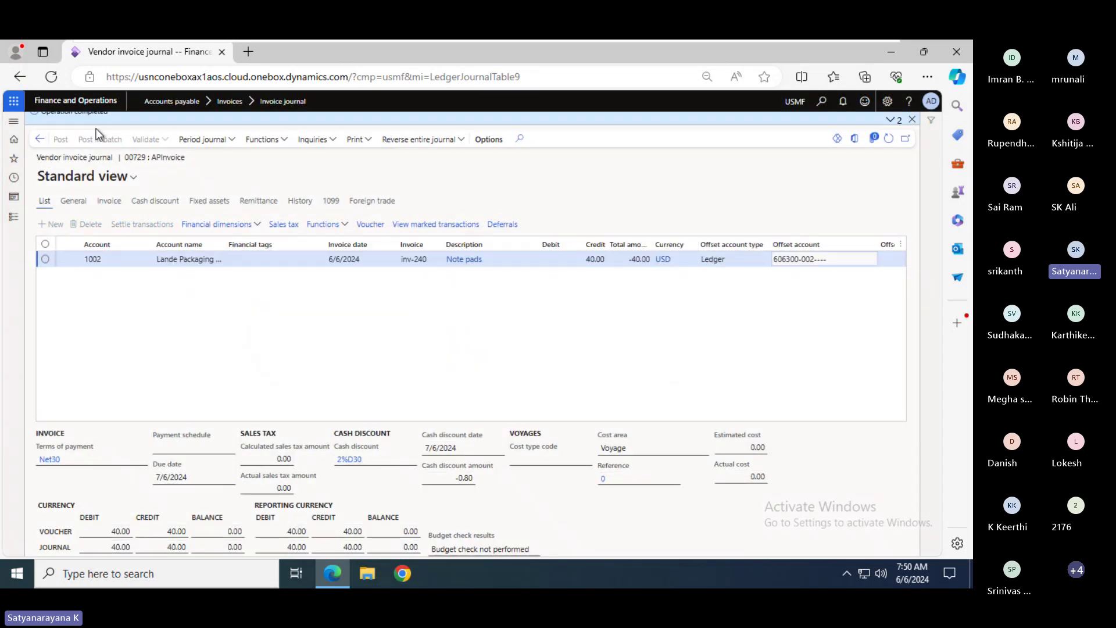
- Open the posted journal's voucher and review the Office Supplies Expense and Accounts Payable amounts and the posting type
left_click(365, 228)
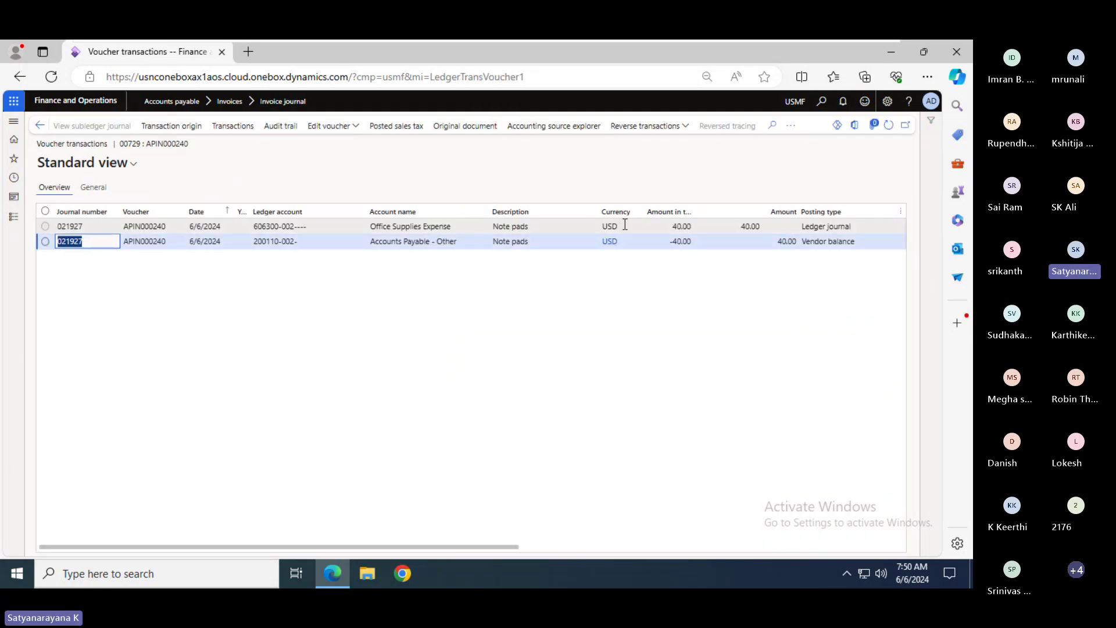
left_click_drag(405, 226, 444, 226)
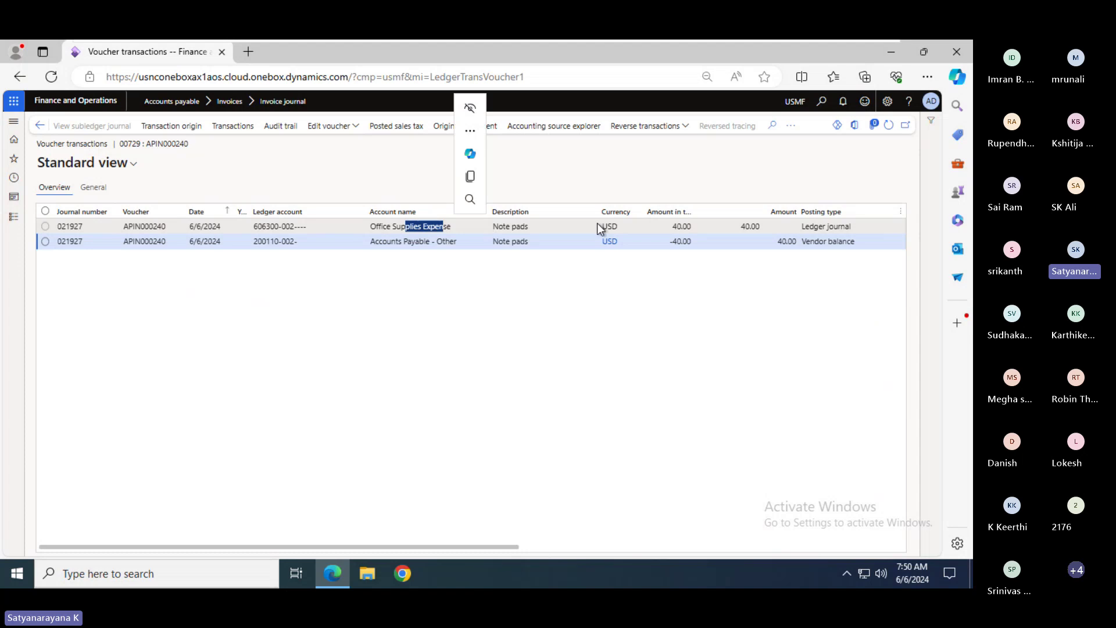
left_click_drag(669, 226, 703, 226)
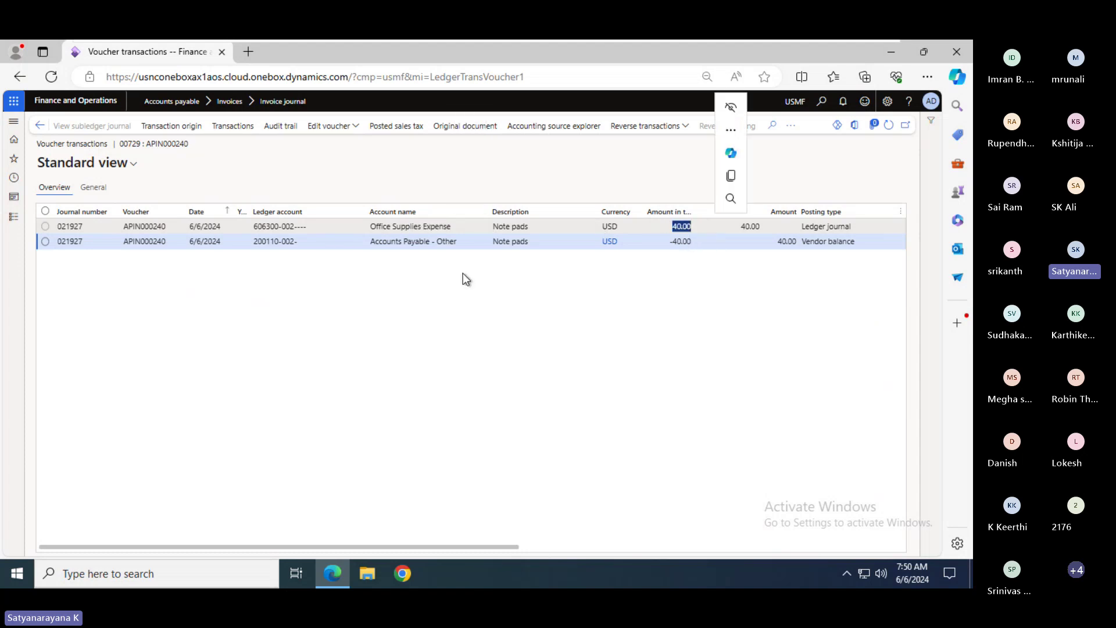
left_click_drag(368, 241, 489, 241)
left_click(657, 243)
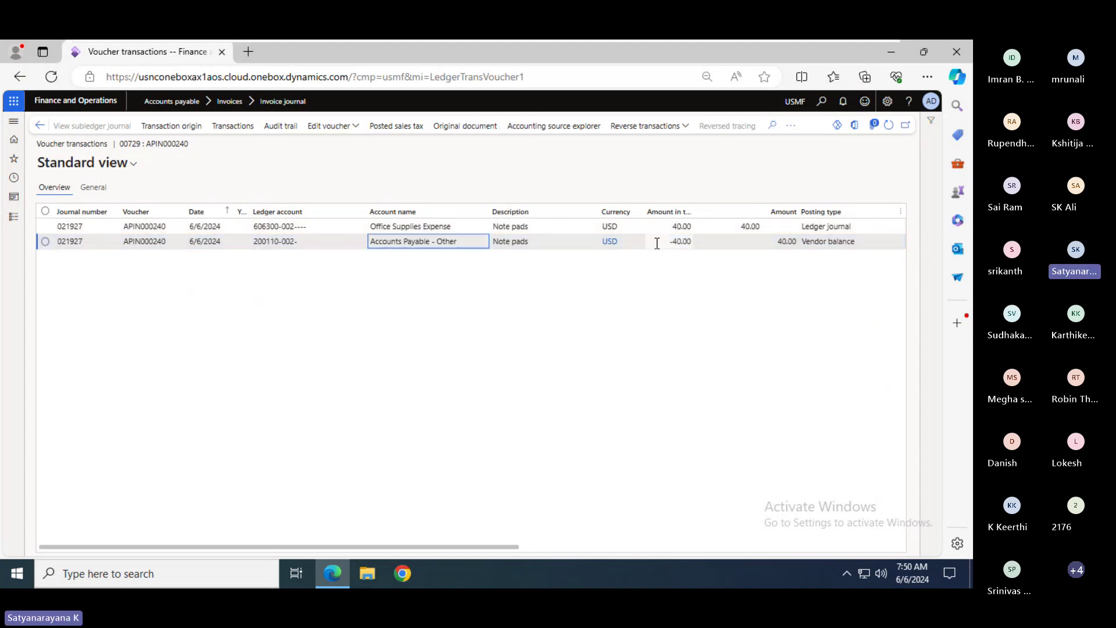
left_click_drag(657, 243, 713, 244)
left_click(808, 244)
left_click_drag(853, 244, 714, 246)
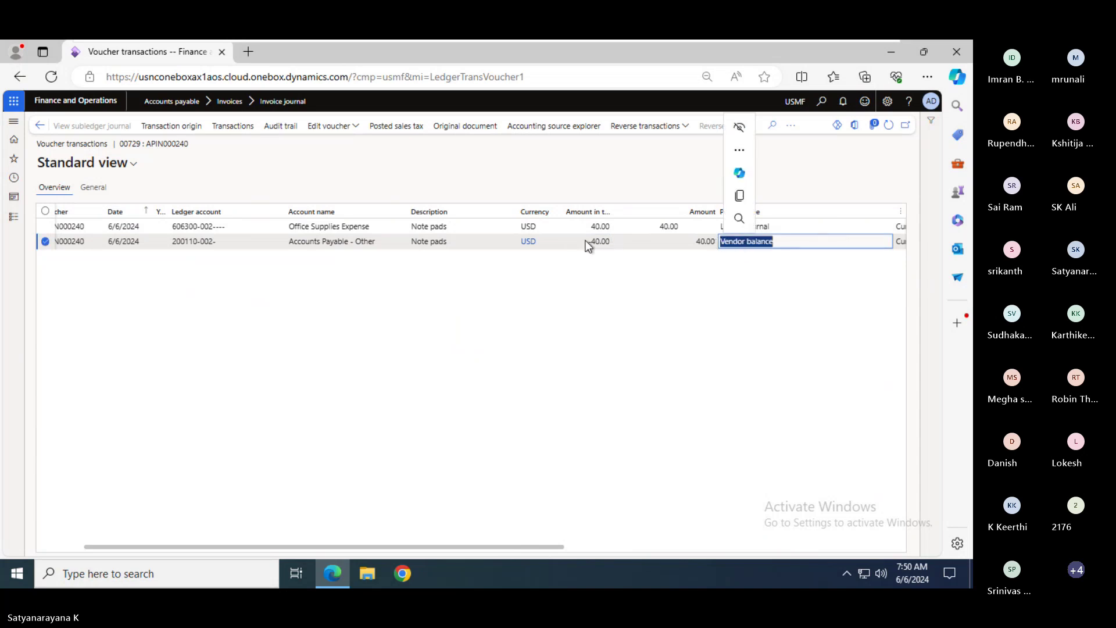
- Review the invoice journal entry and its golden rules in PowerPoint, and go back to the invoice journal lines in Finance and Operations
mouse_move(696, 41)
key("alt+Tab")
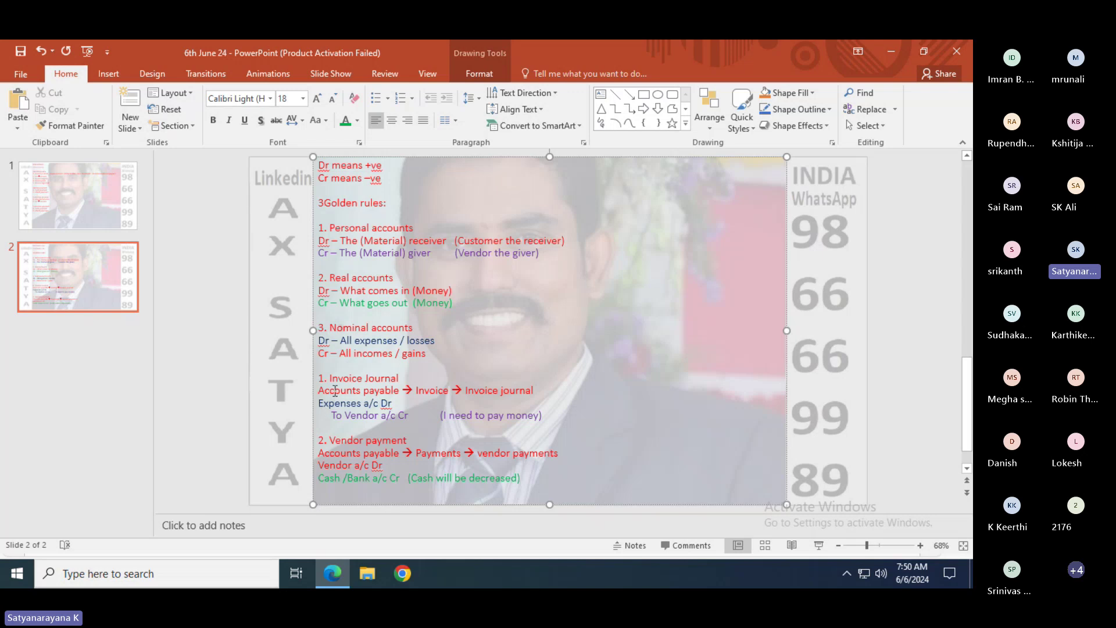
left_click_drag(542, 417, 319, 403)
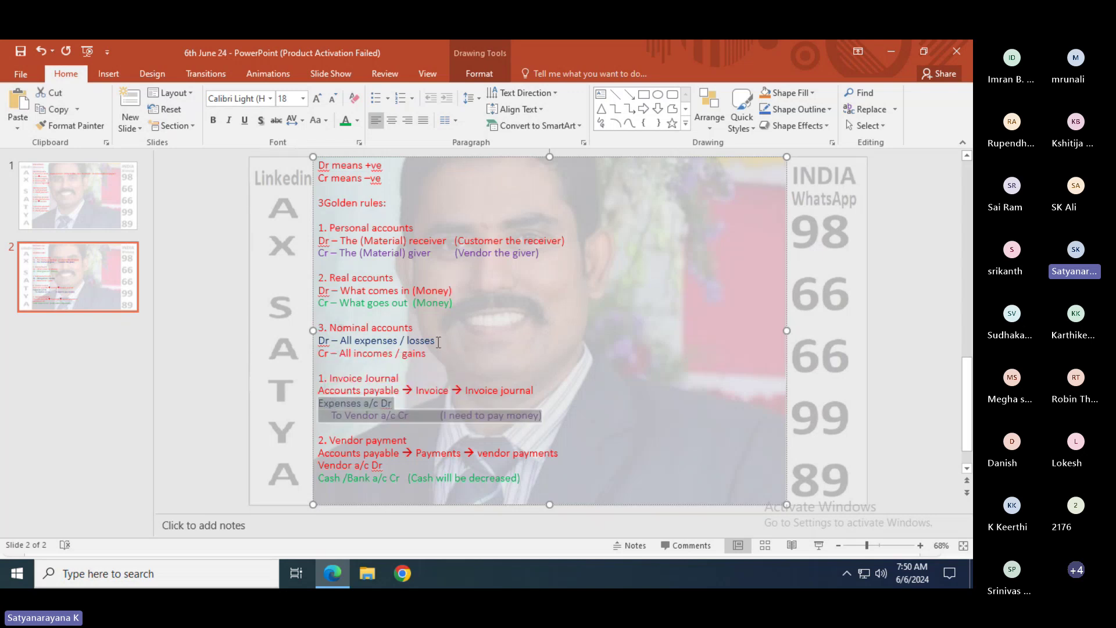
left_click_drag(438, 343, 318, 341)
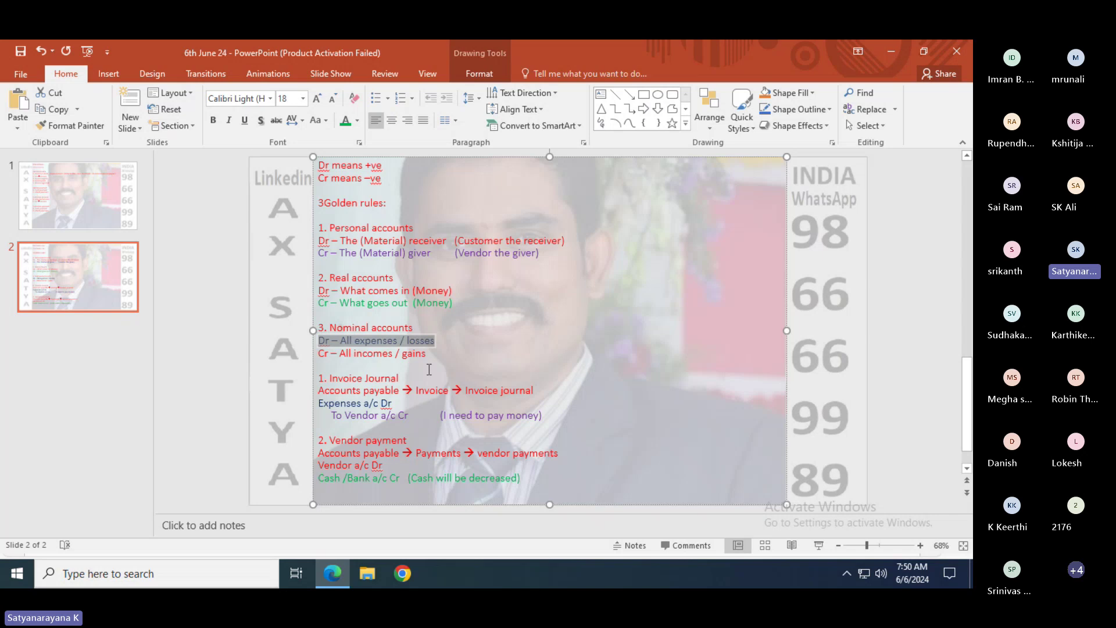
left_click_drag(557, 252, 324, 259)
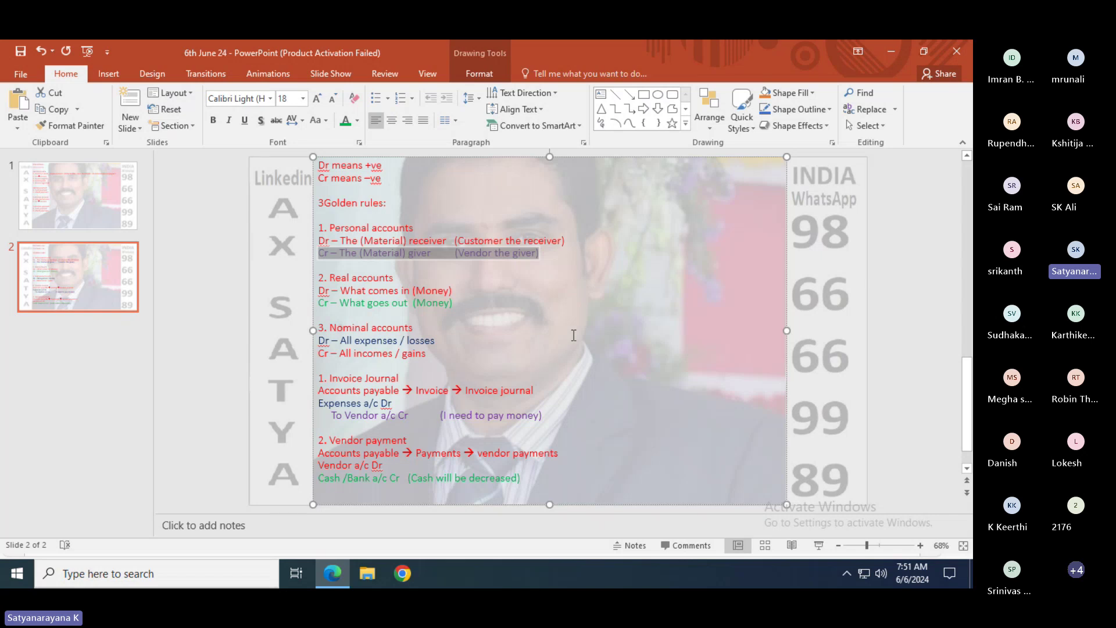
key("alt+Tab")
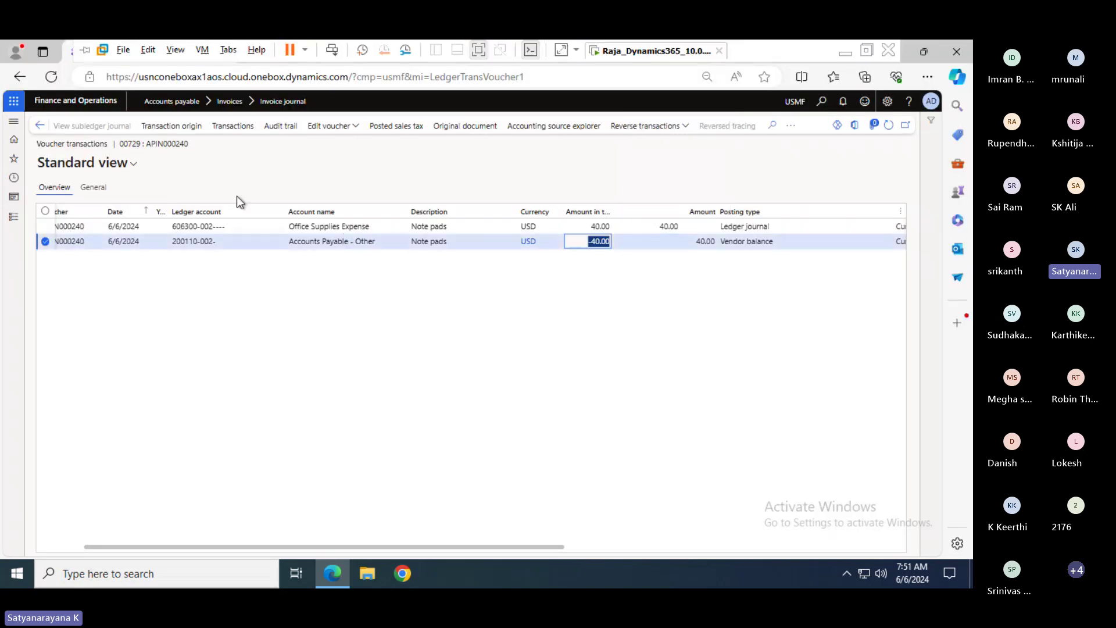
left_click(38, 127)
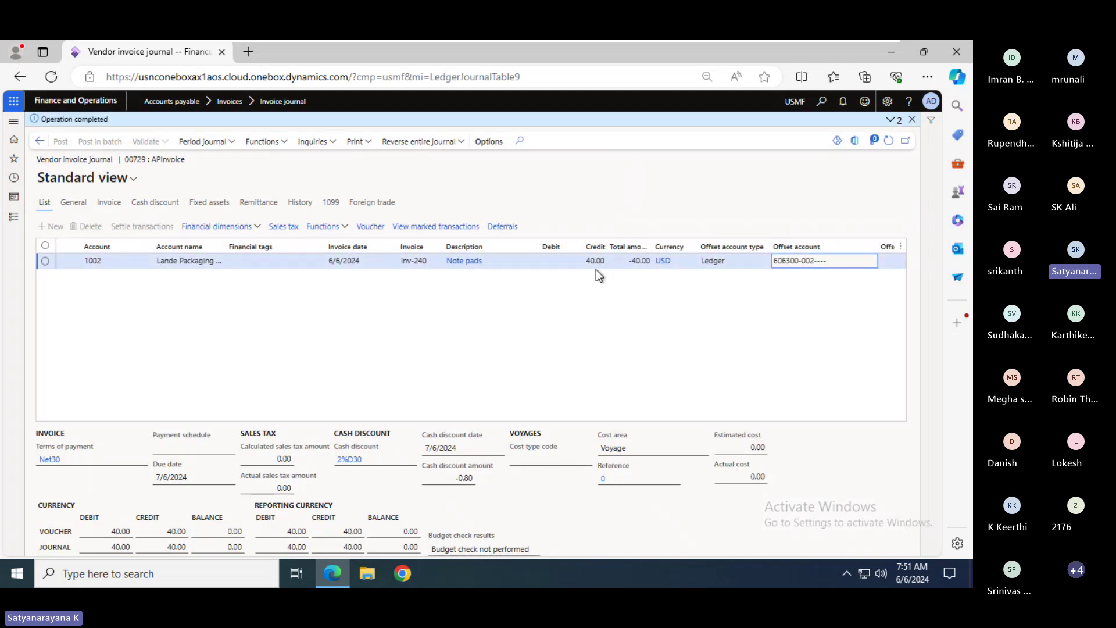
- Switch to PowerPoint to check the vendor payment navigation path and entry, and return to Finance and Operations
key("alt+Tab")
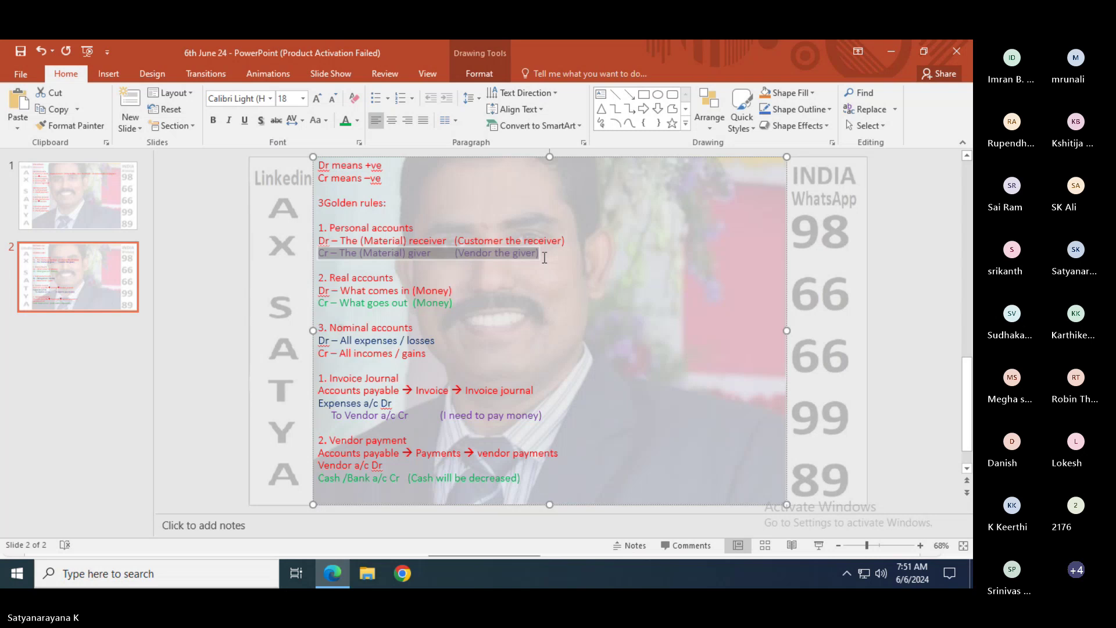
left_click(400, 451)
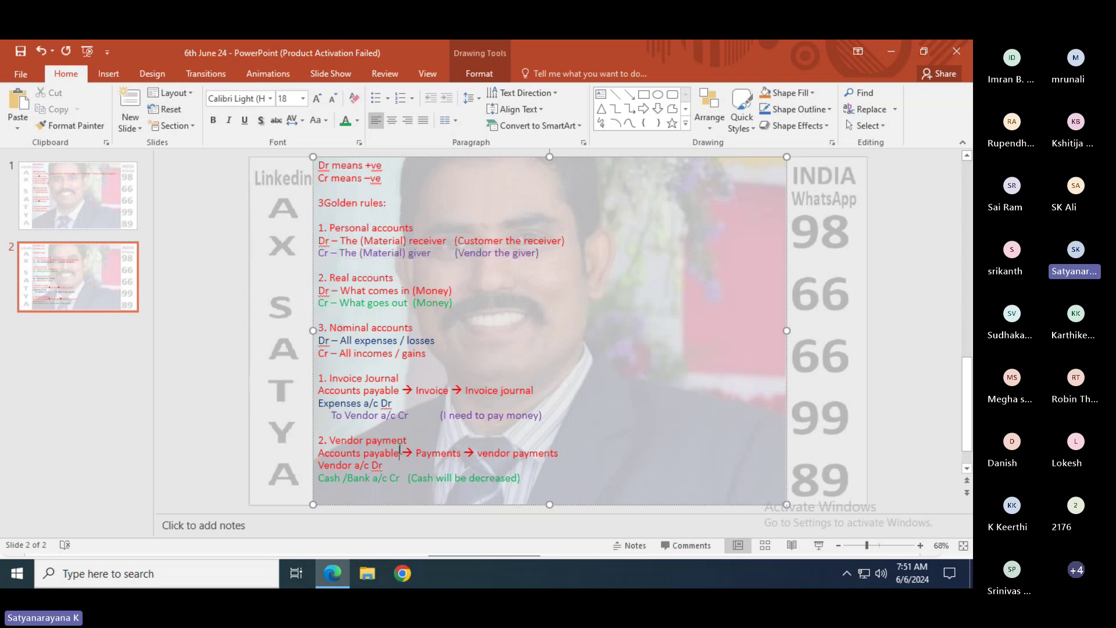
key("alt+Tab")
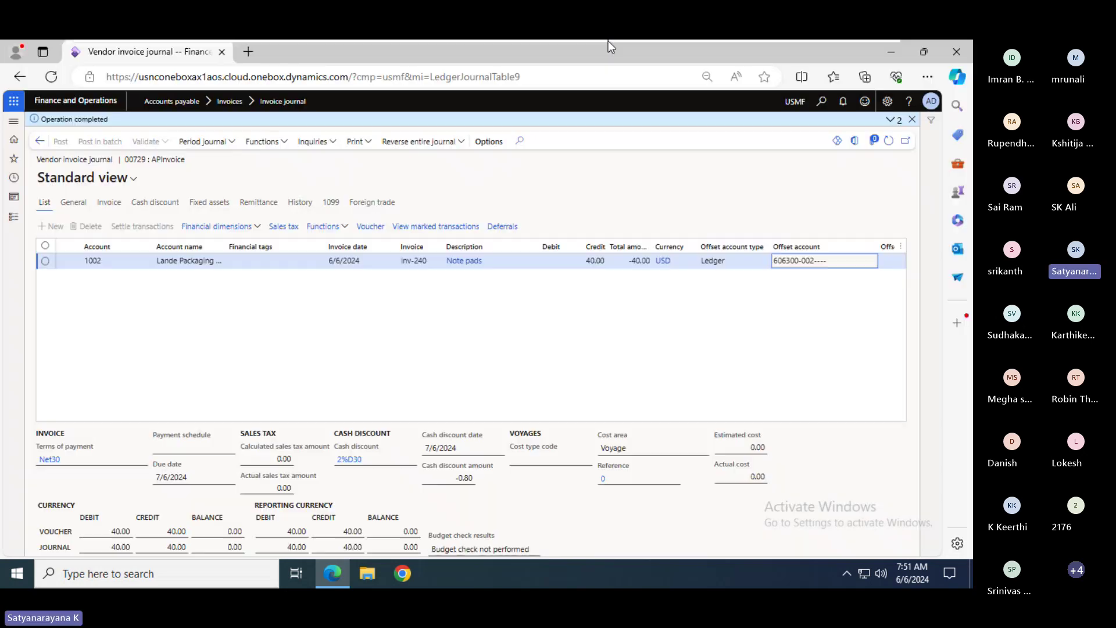
- Open the Accounts payable Vendor payment journal page and create a journal with the name VendPay
left_click(13, 216)
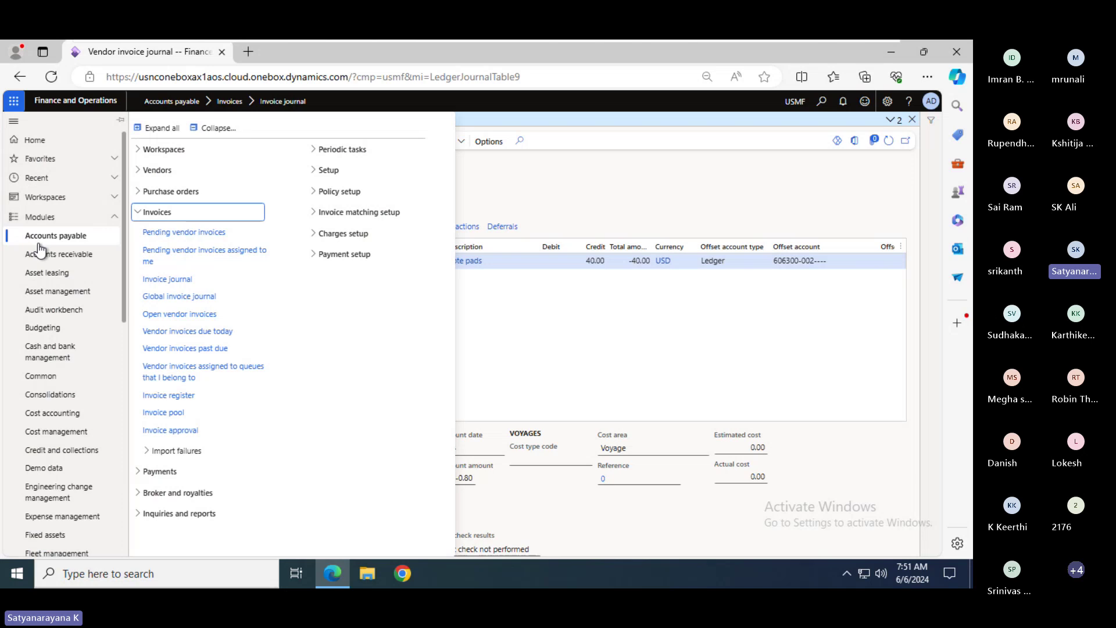
left_click(156, 210)
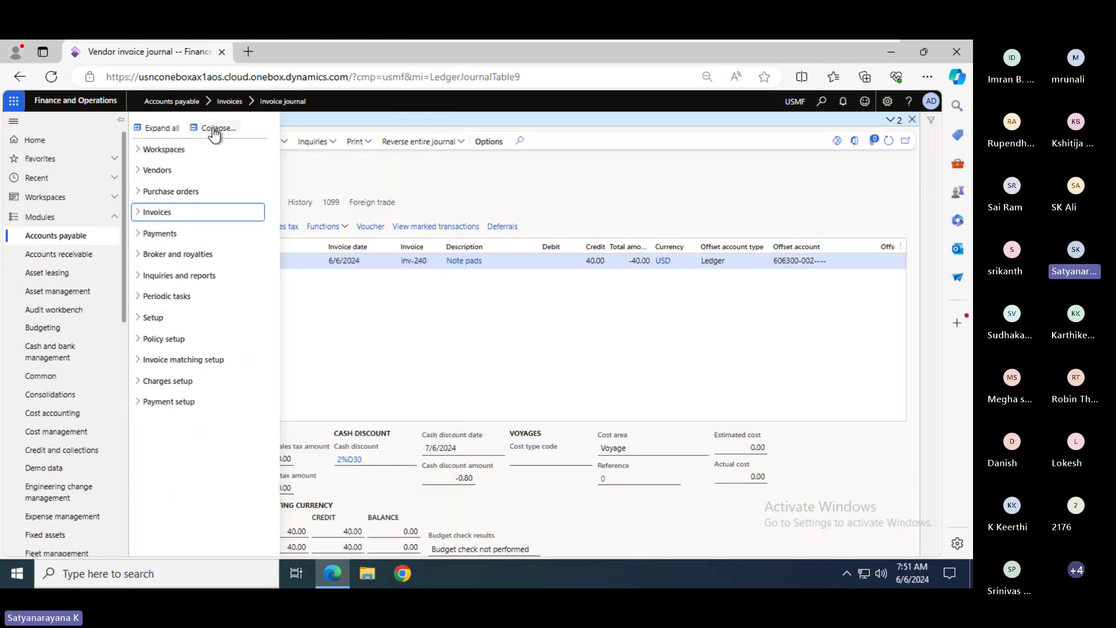
left_click(168, 236)
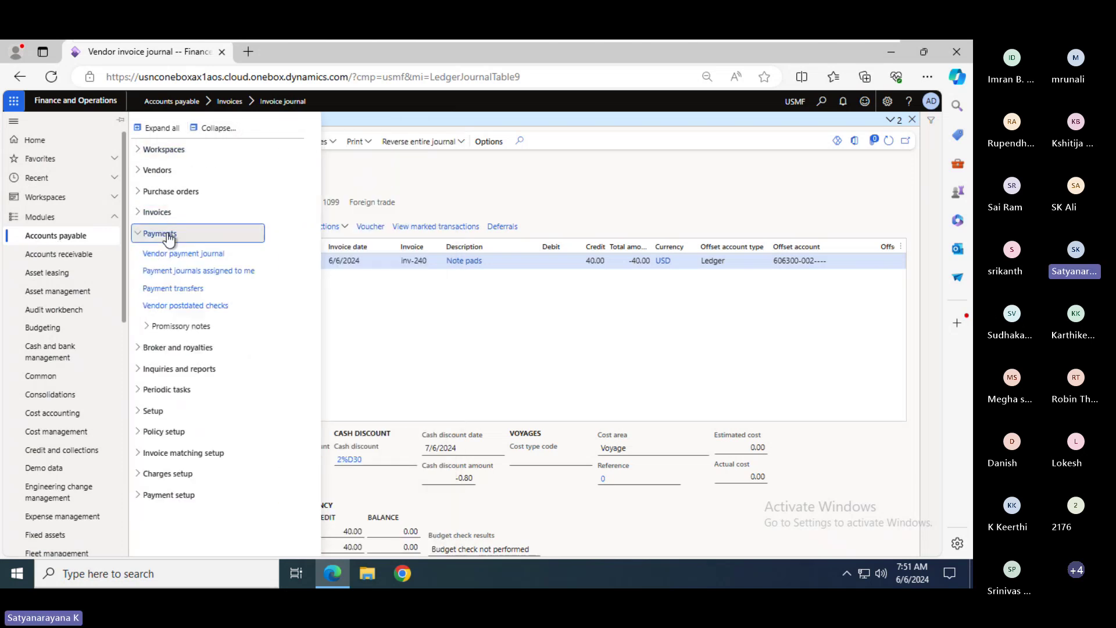
left_click(174, 257)
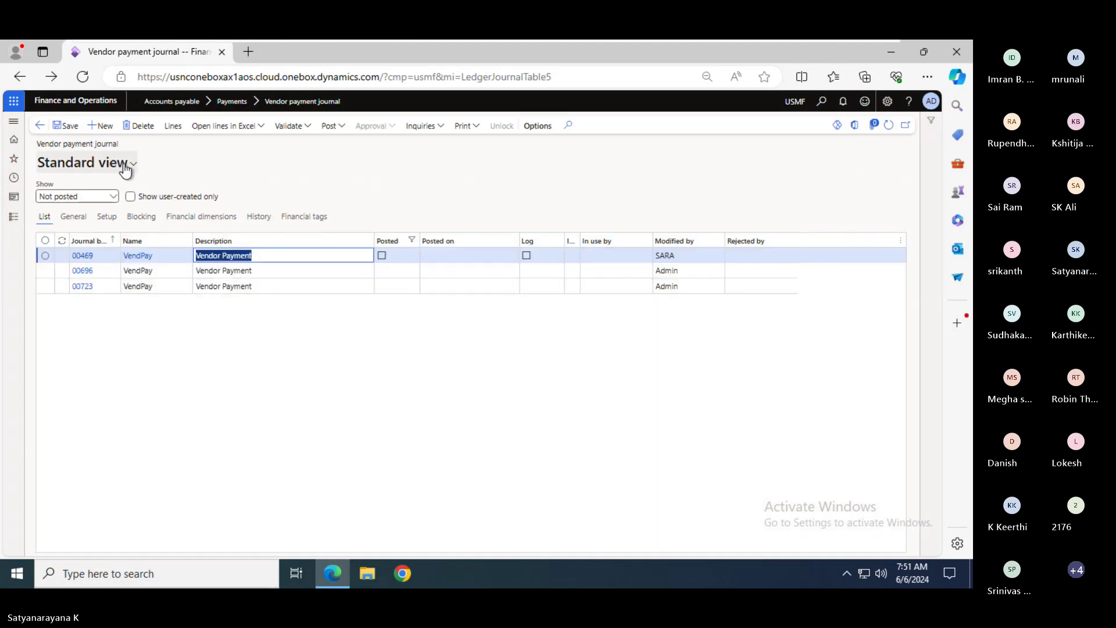
left_click(101, 125)
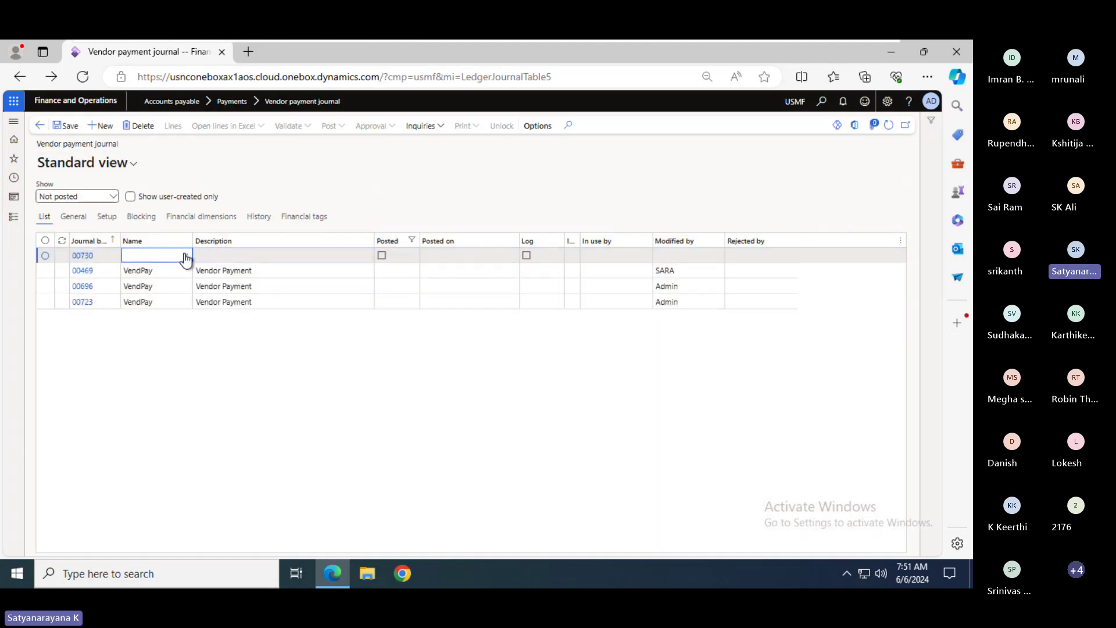
left_click(184, 255)
left_click(158, 288)
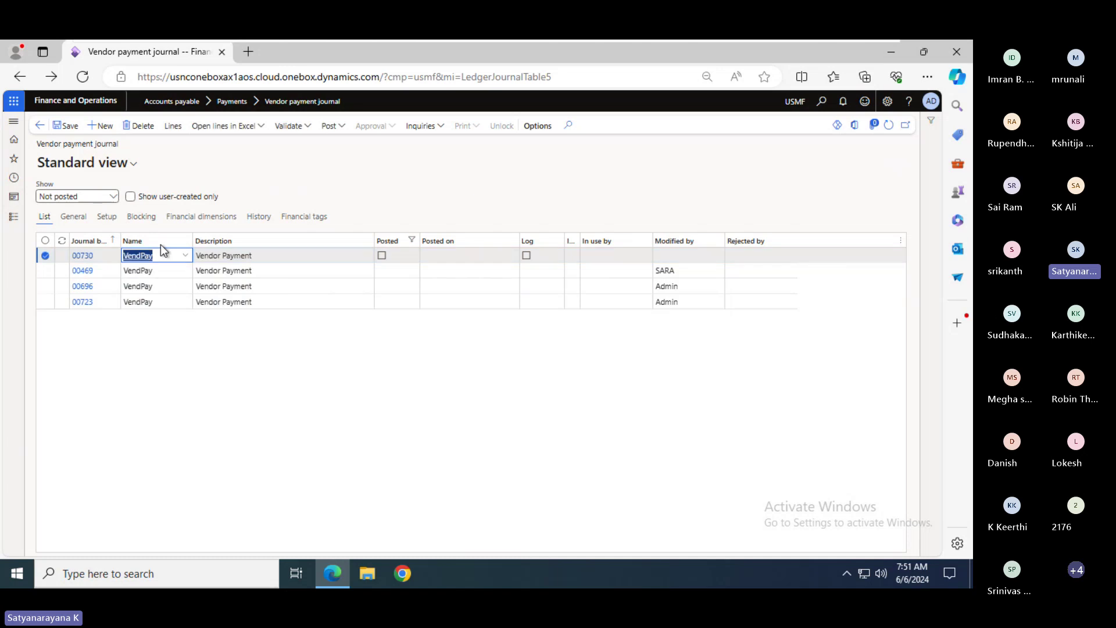
- Open the details of the new payment journal's VendPay journal name to view its setup
right_click(187, 259)
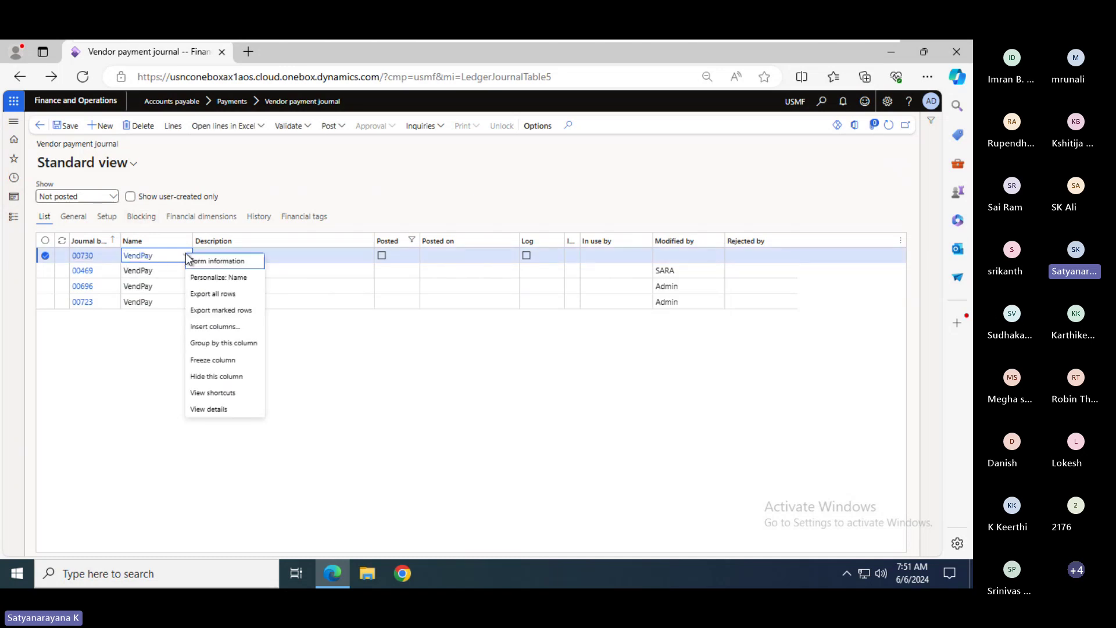
left_click(226, 409)
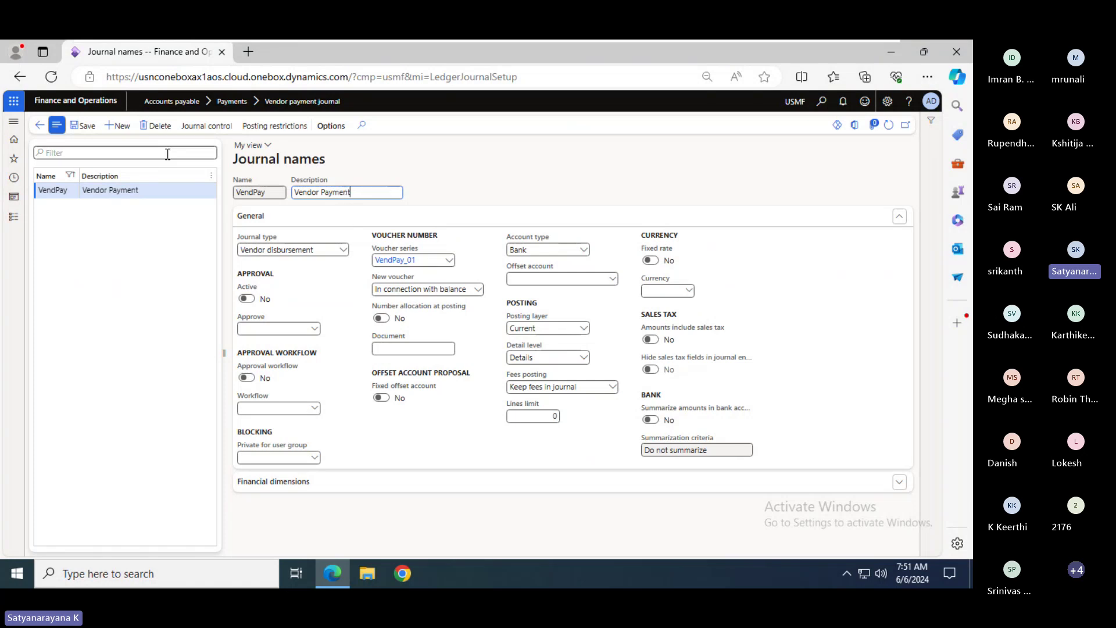
- Return to the vendor payment journal, open the lines of journal 00730, and set the line's vendor account to 1002
left_click(40, 125)
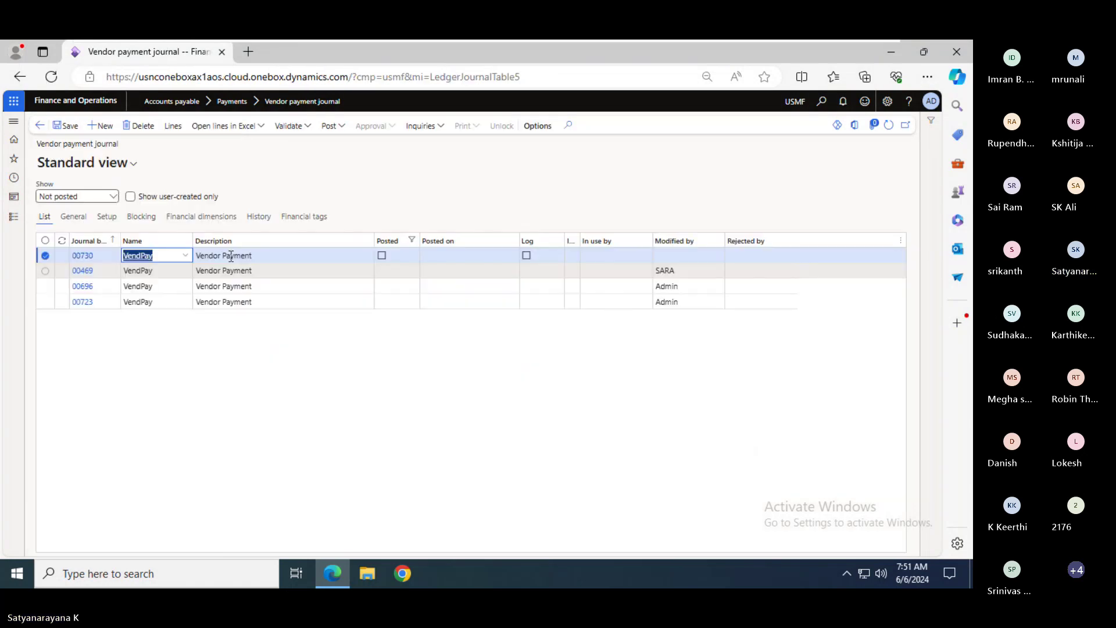
left_click(168, 128)
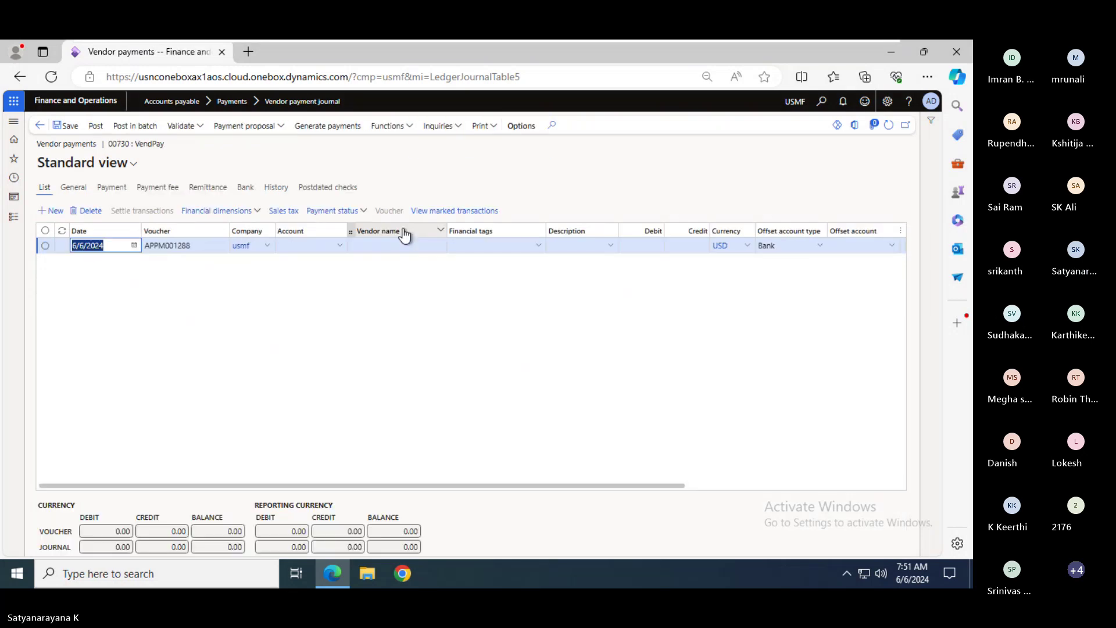
left_click(339, 247)
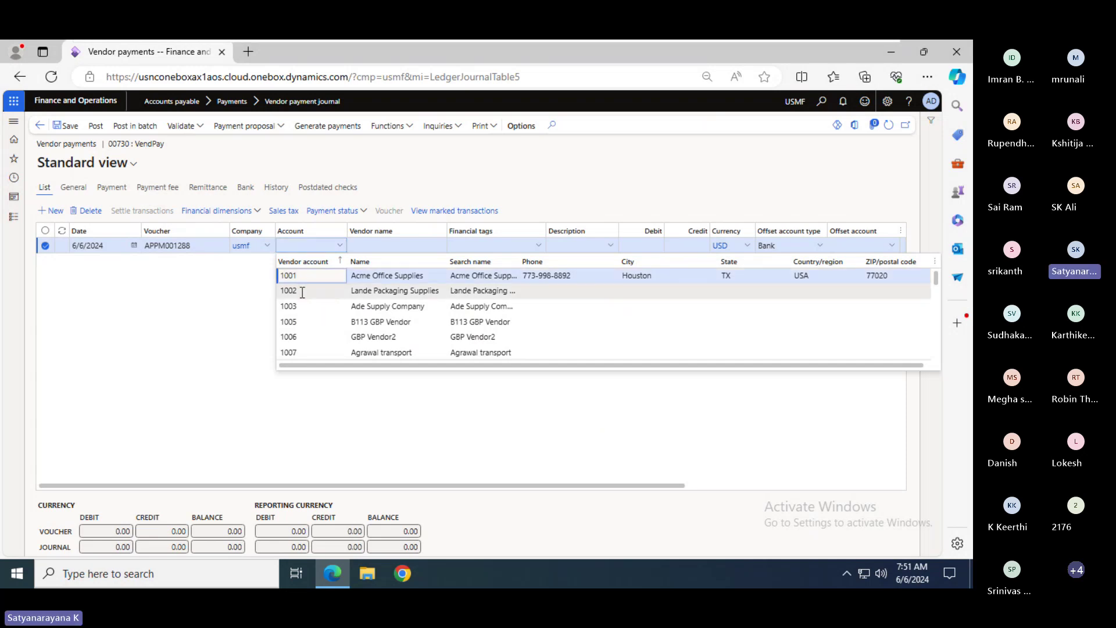
left_click(302, 291)
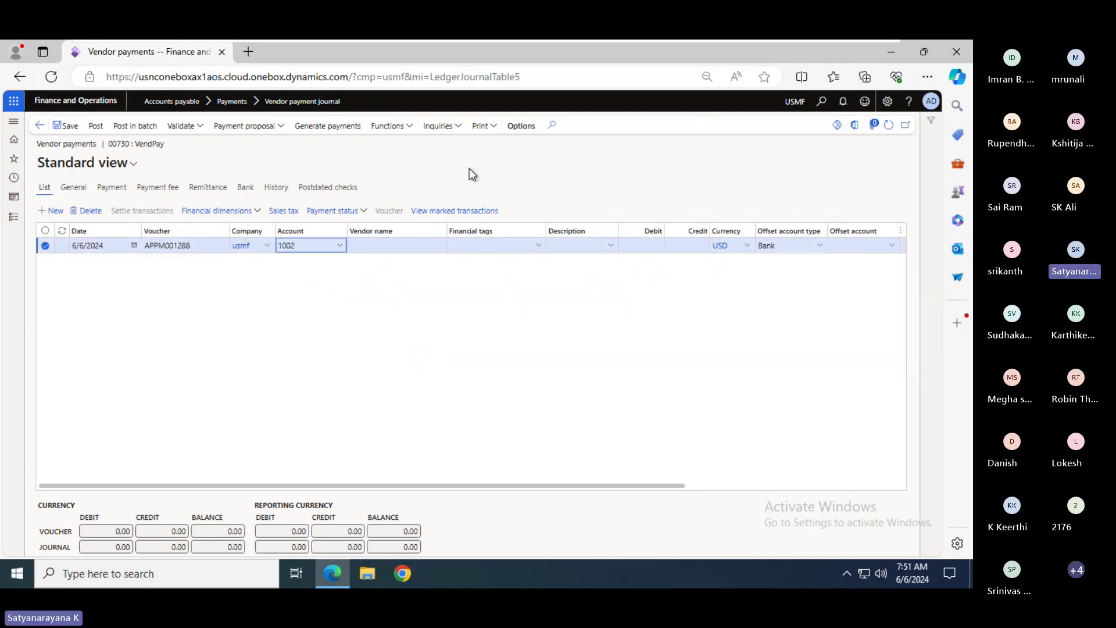
- Examine the open transactions to settle for Lande Packaging Supplies, including invoice Inv-240, and close the settlement list
left_click(152, 219)
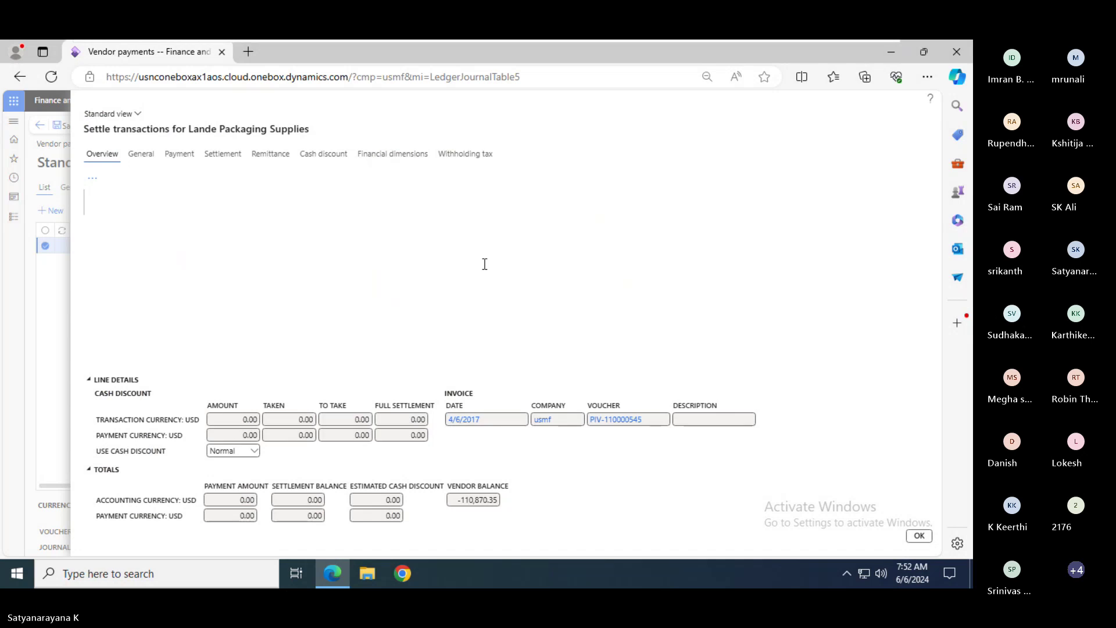
left_click_drag(916, 238, 930, 366)
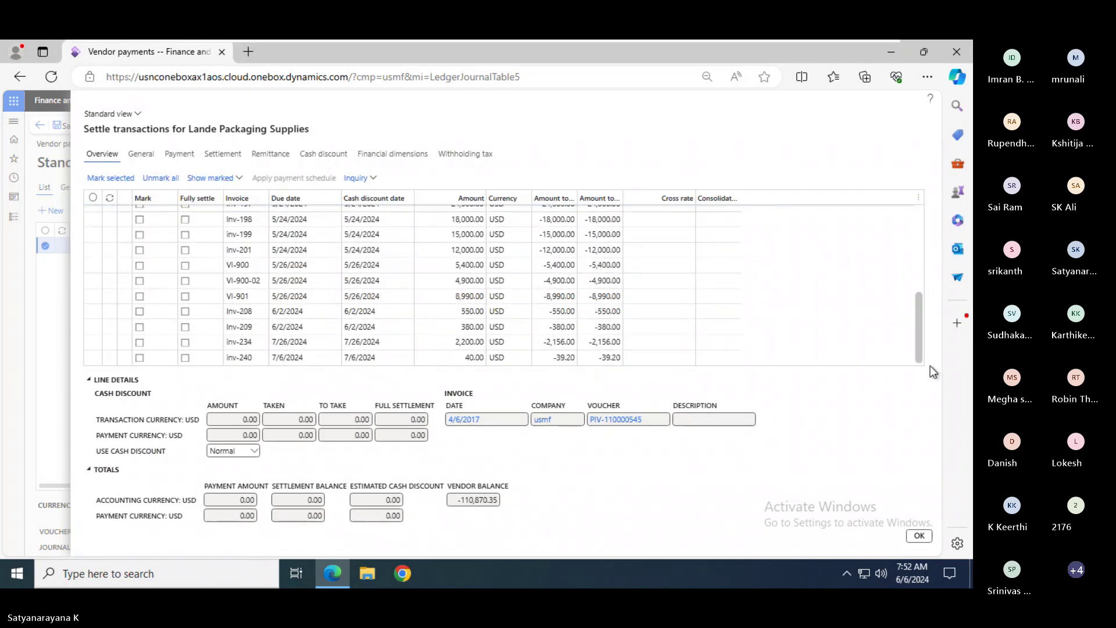
left_click(421, 359)
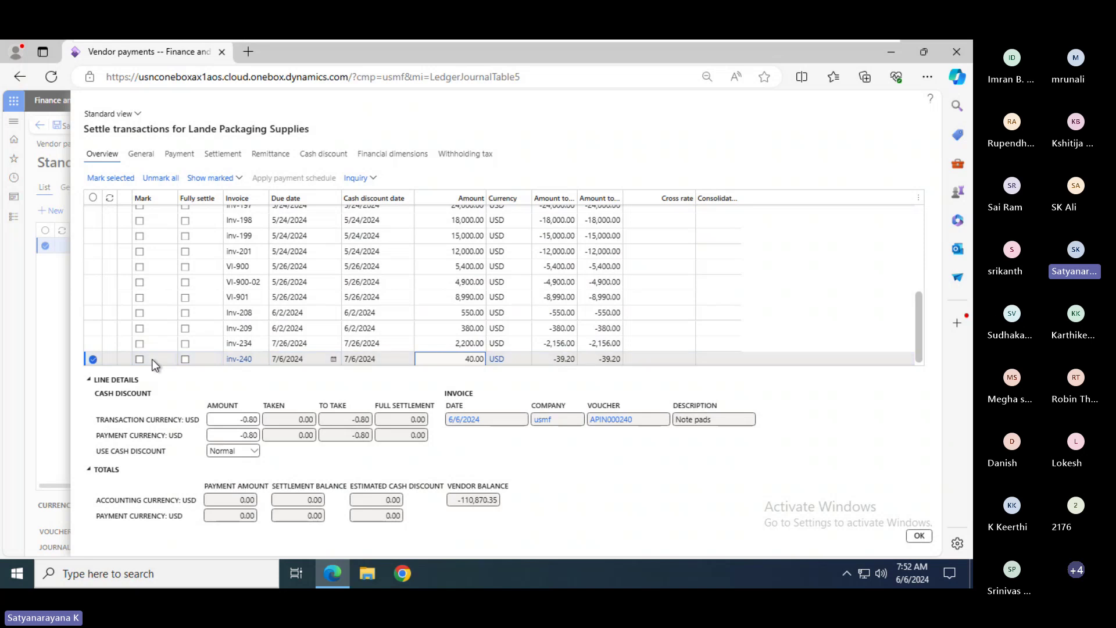
left_click(919, 535)
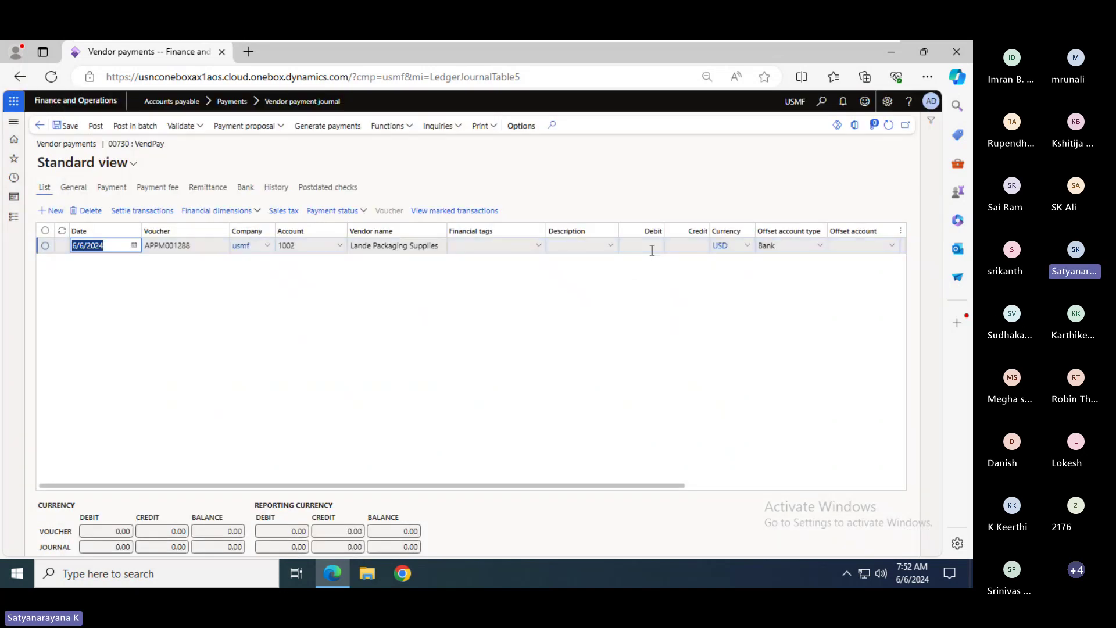
- Enter a debit of 40.00 on the payment line and set its offset account type to Ledger
left_click(653, 245)
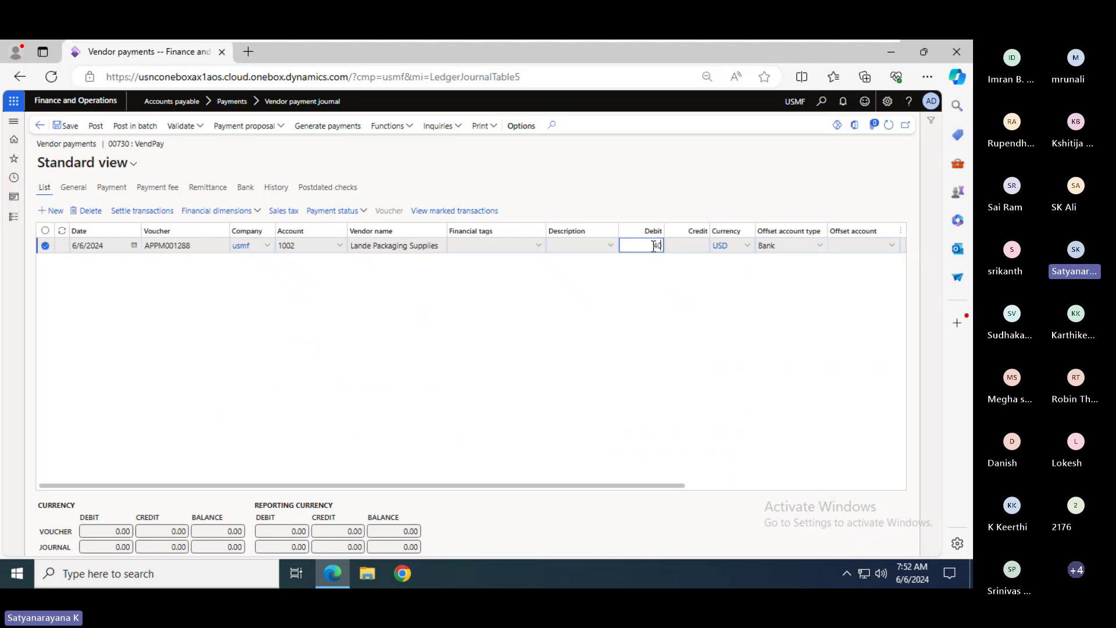
key("Tab")
key("Tab")
key("Tab")
key("Tab")
key("Tab")
key("Tab")
key("Tab")
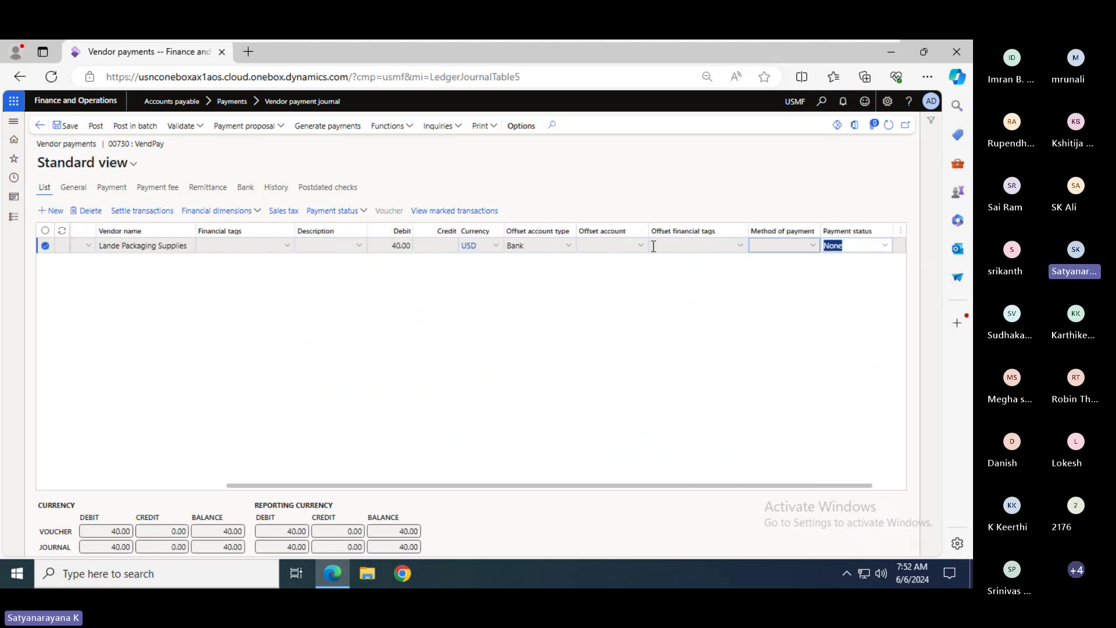
left_click(568, 246)
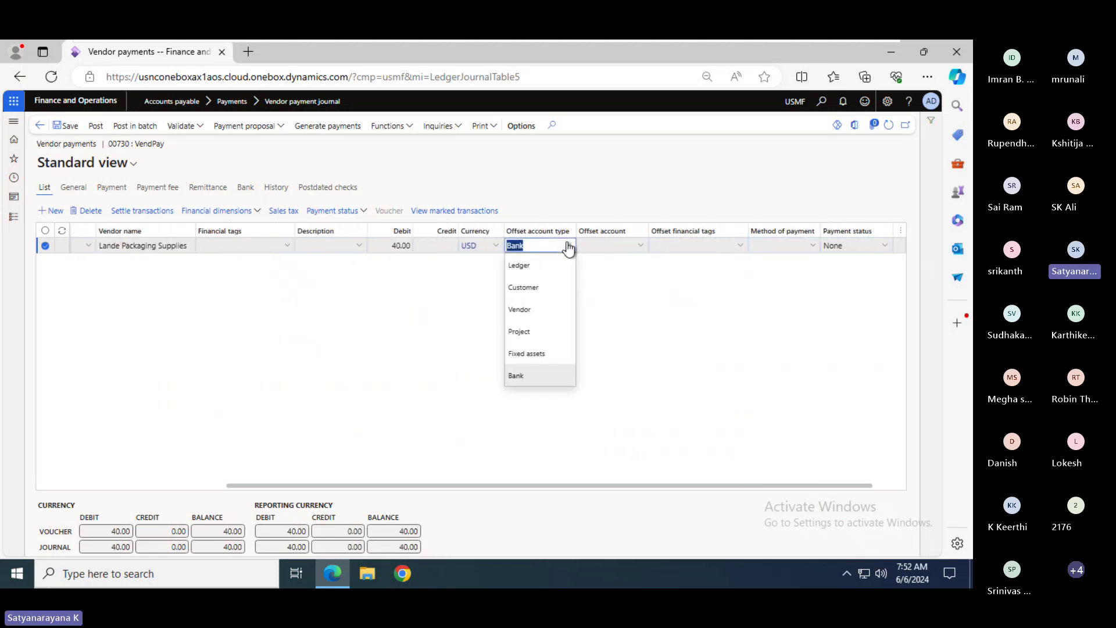
left_click(520, 266)
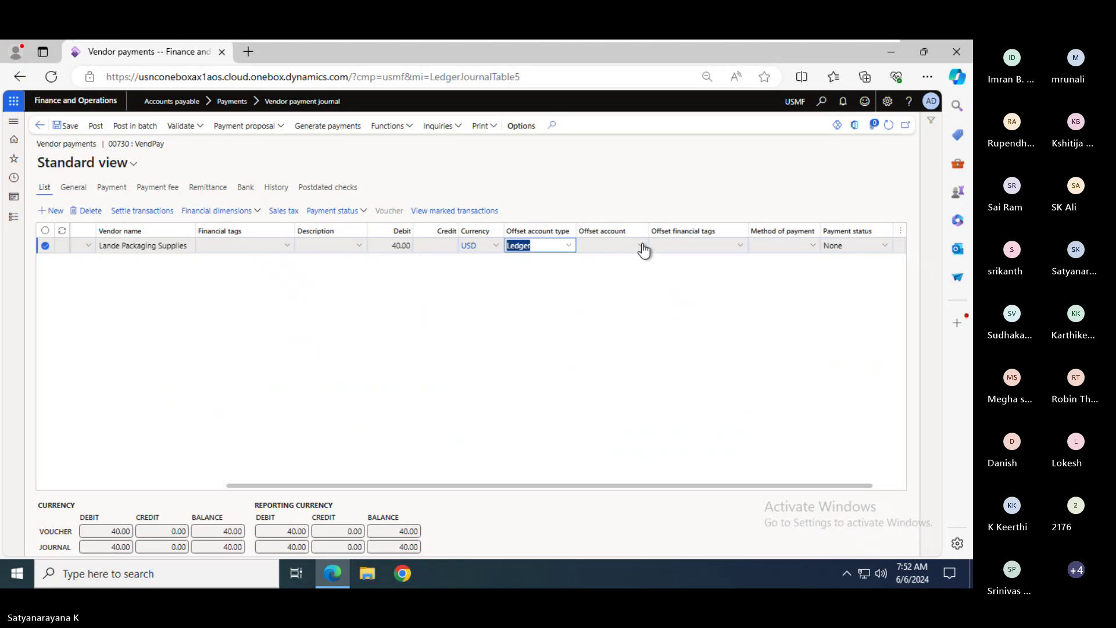
left_click(642, 246)
type("cash--")
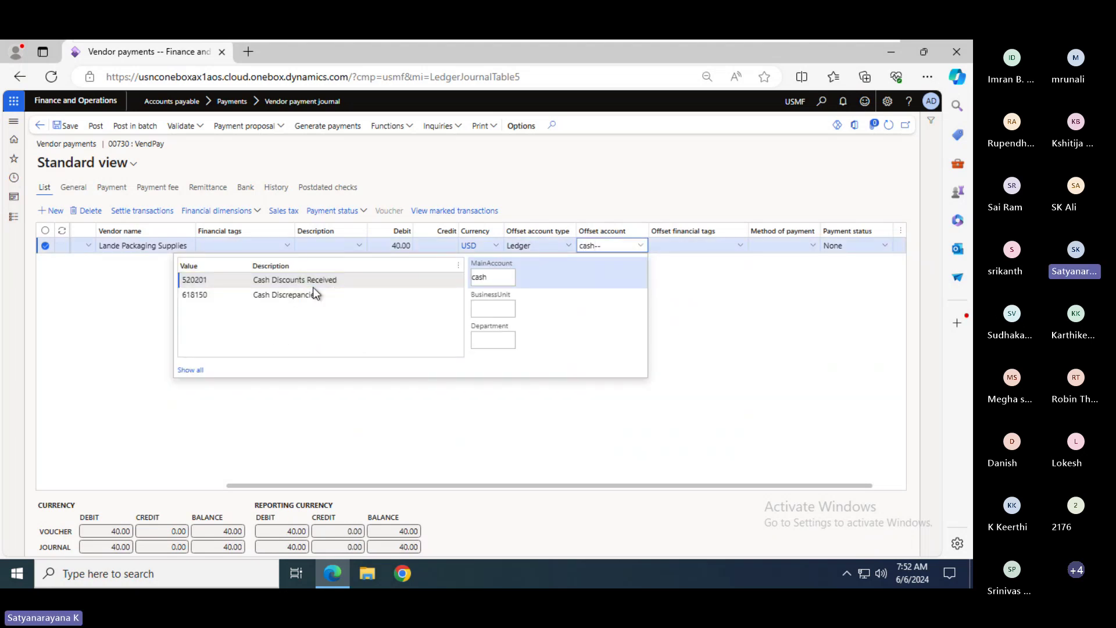
key("BackSpace")
key("BackSpace")
key("BackSpace")
key("BackSpace")
left_click(313, 287)
type("pe002-")
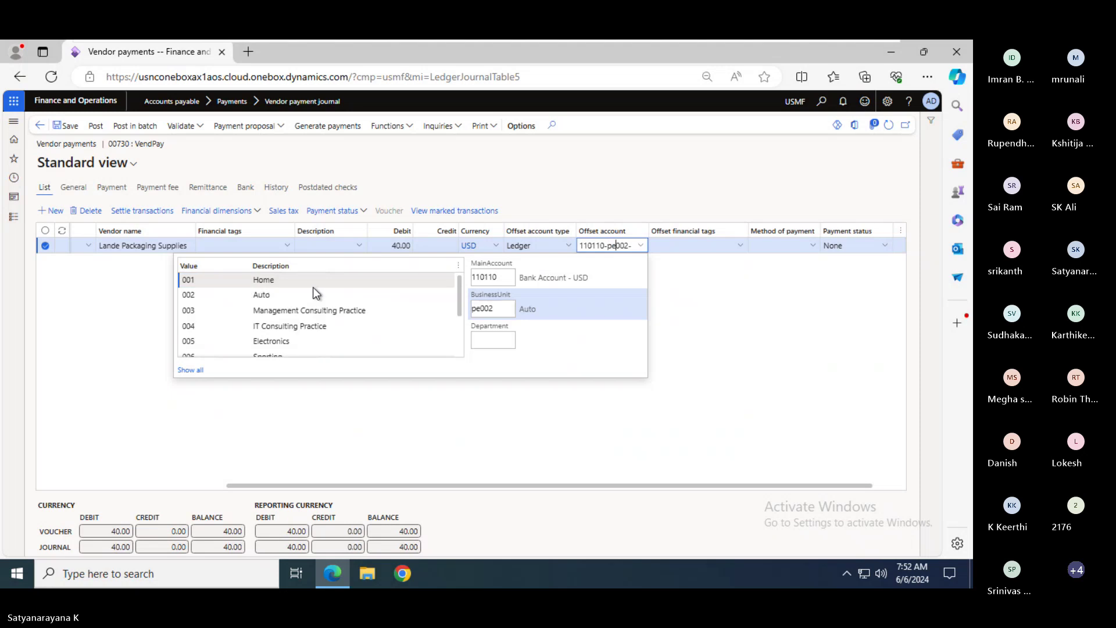
key("BackSpace")
key("BackSpace")
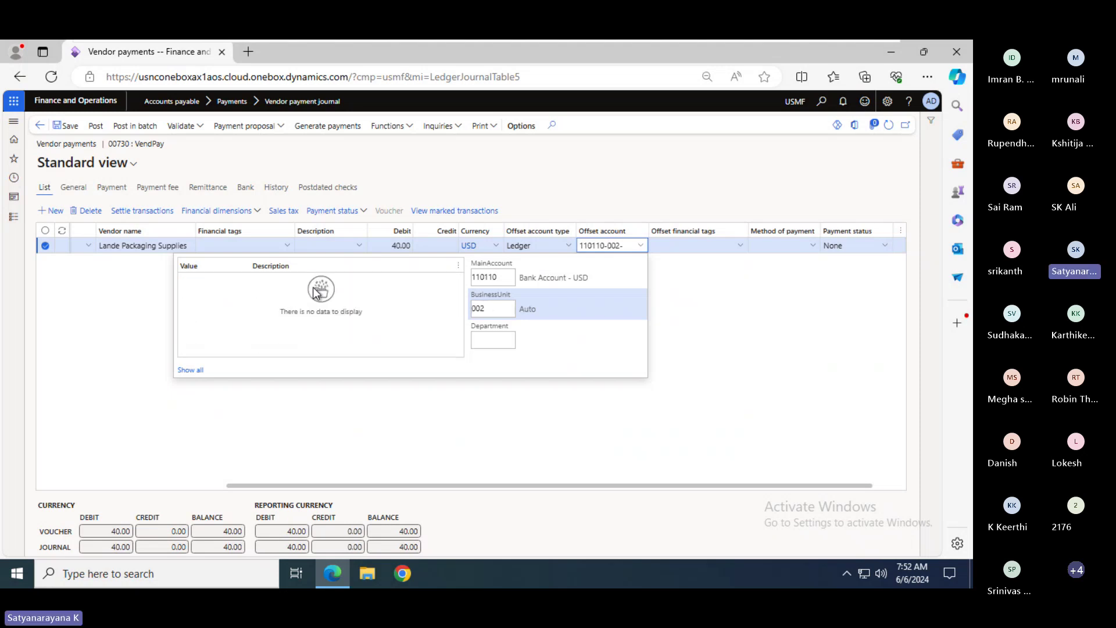
key("BackSpace")
key("BackSpace")
key("BackSpace")
key("BackSpace")
key("BackSpace")
key("BackSpace")
key("BackSpace")
key("BackSpace")
key("BackSpace")
key("BackSpace")
key("BackSpace")
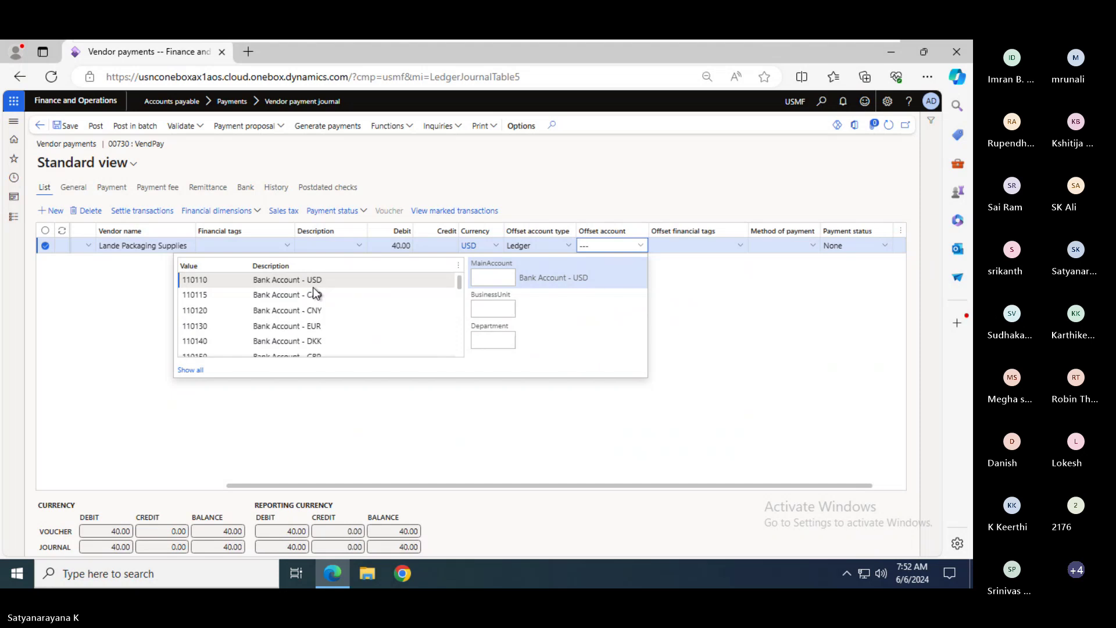
- Set the offset account to Petty Cash 110180 with business unit 002 and save the payment line
type("pett")
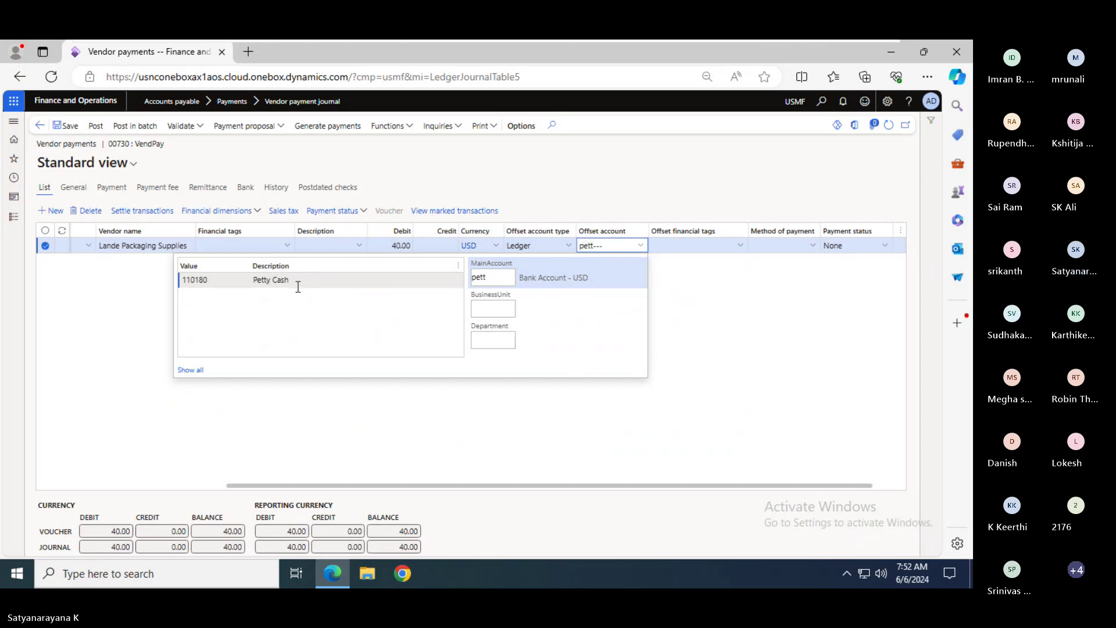
left_click(274, 280)
type("002")
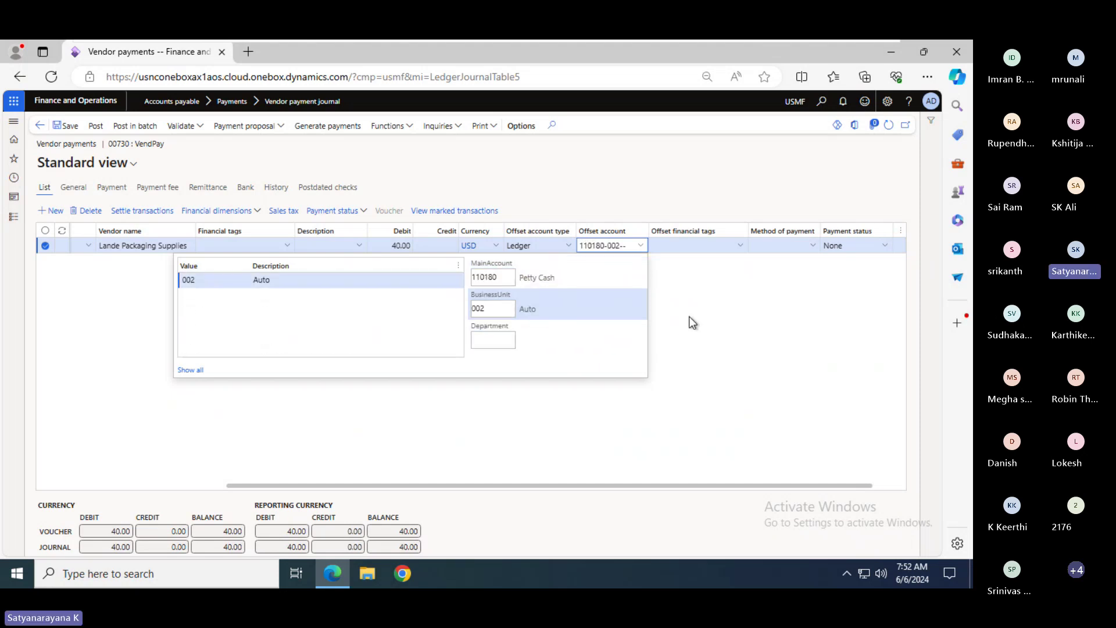
left_click(690, 316)
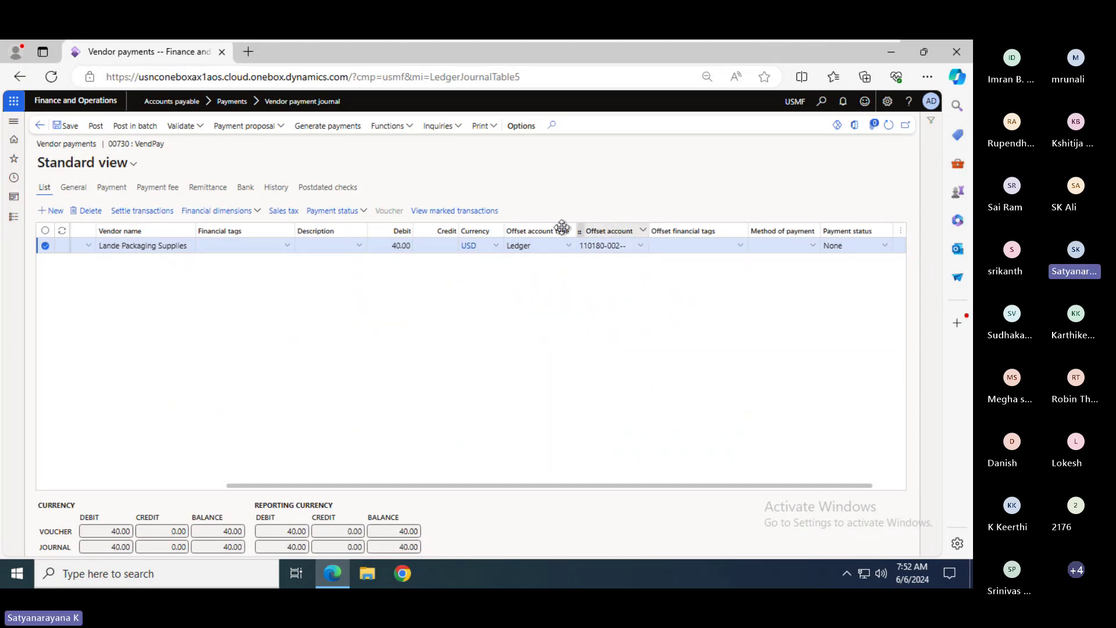
left_click(66, 126)
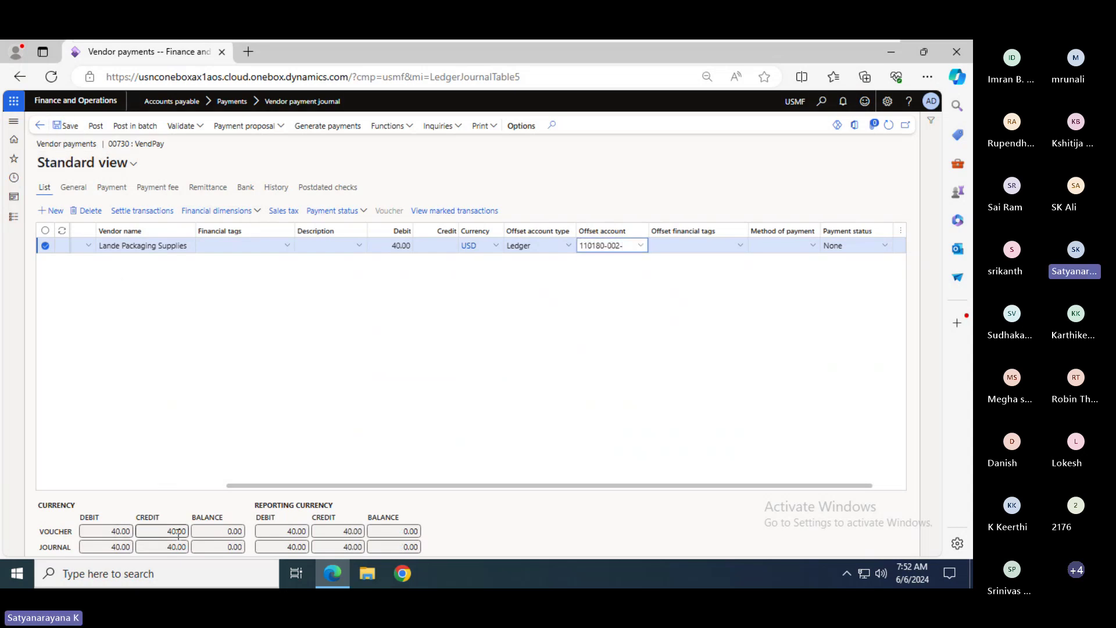
- Post the payment journal and review the Petty Cash and Accounts Payable entries of its voucher
left_click(96, 127)
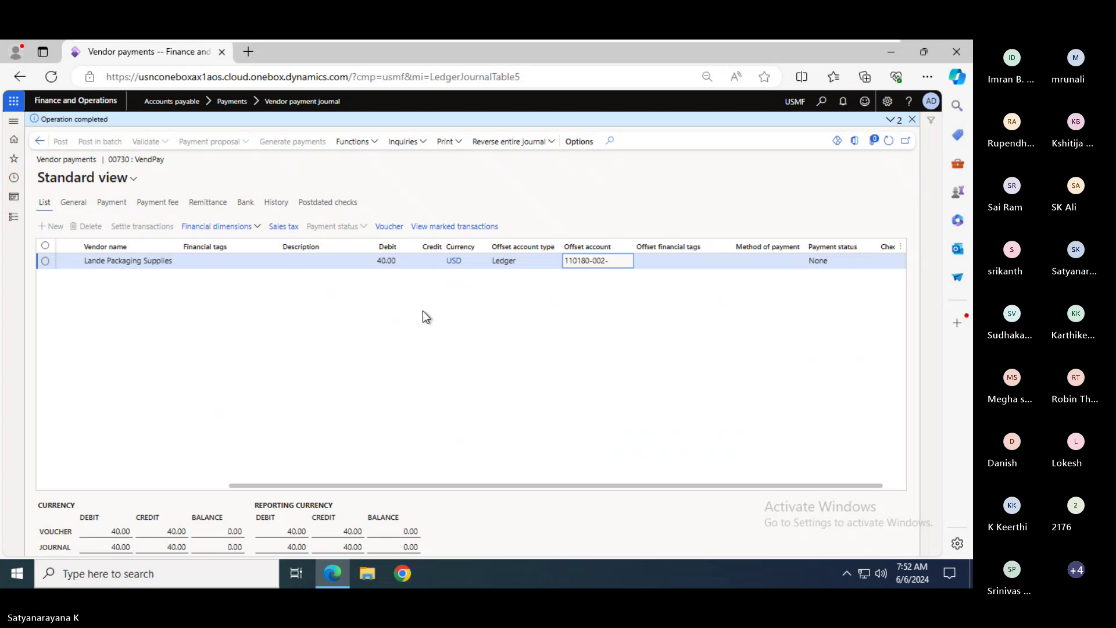
left_click(386, 229)
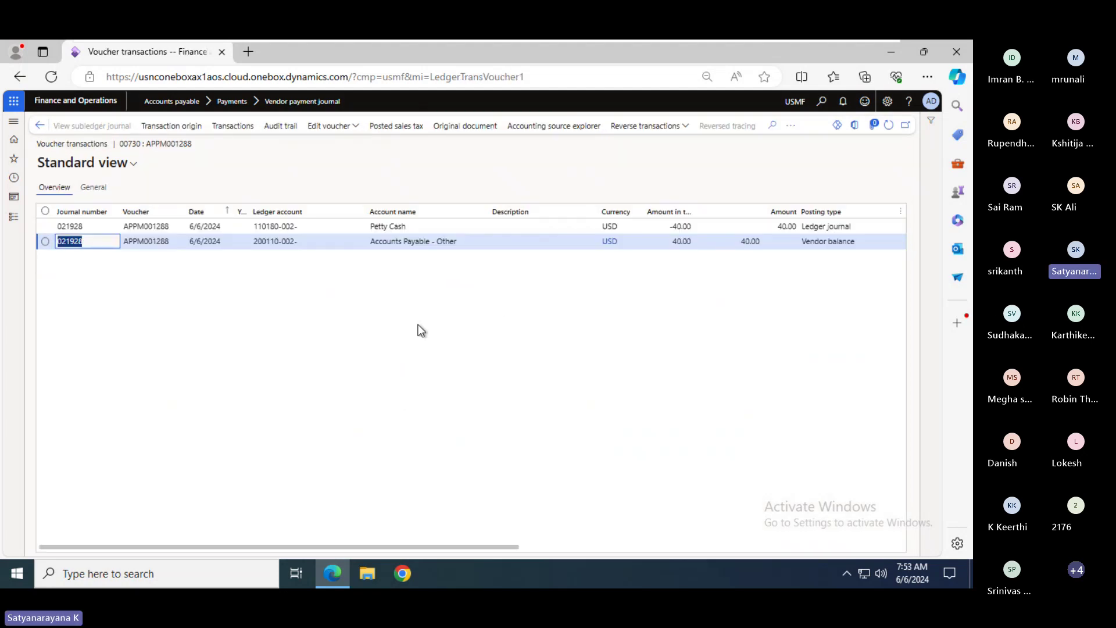
double_click(677, 241)
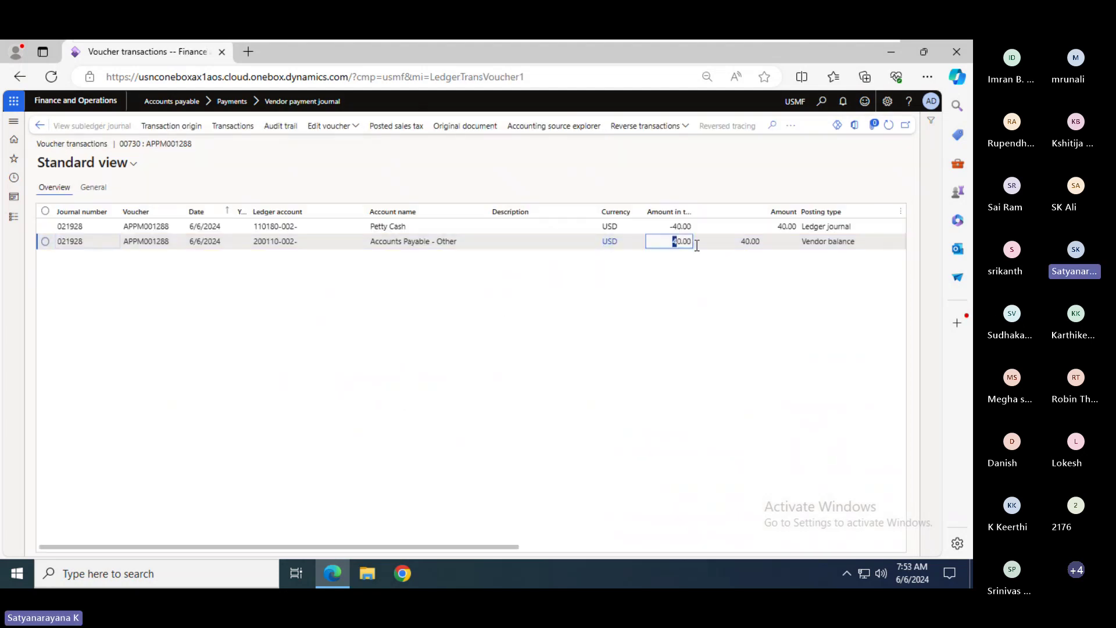
left_click(812, 249)
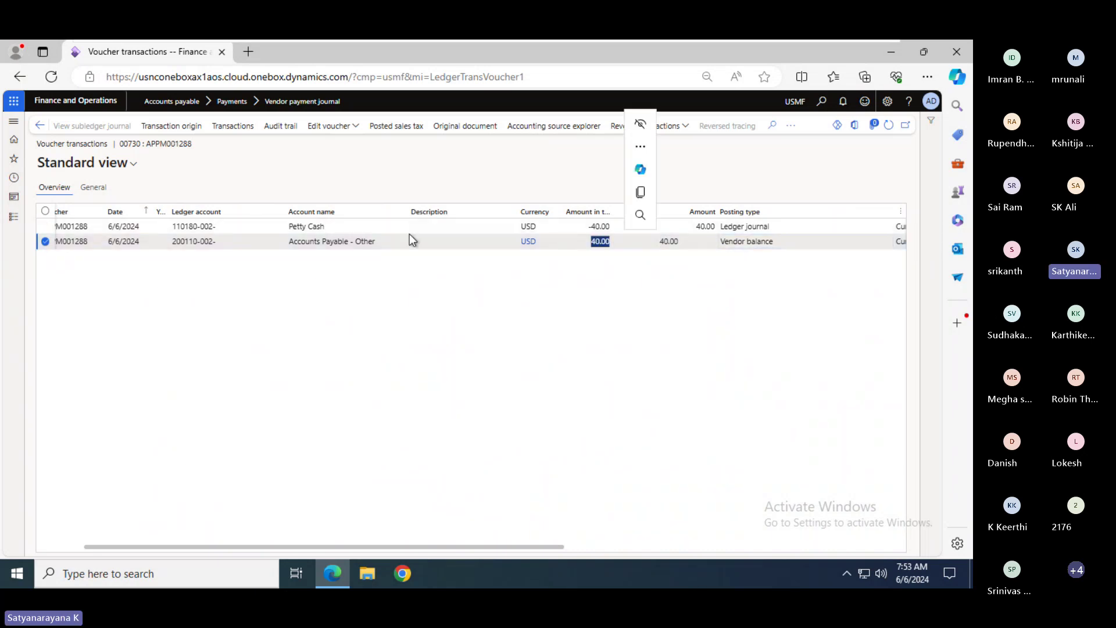
left_click(351, 227)
- Switch to PowerPoint and compare the real-account credit rule with the Cash/Bank credit line of the vendor payment entry
key("alt+Tab")
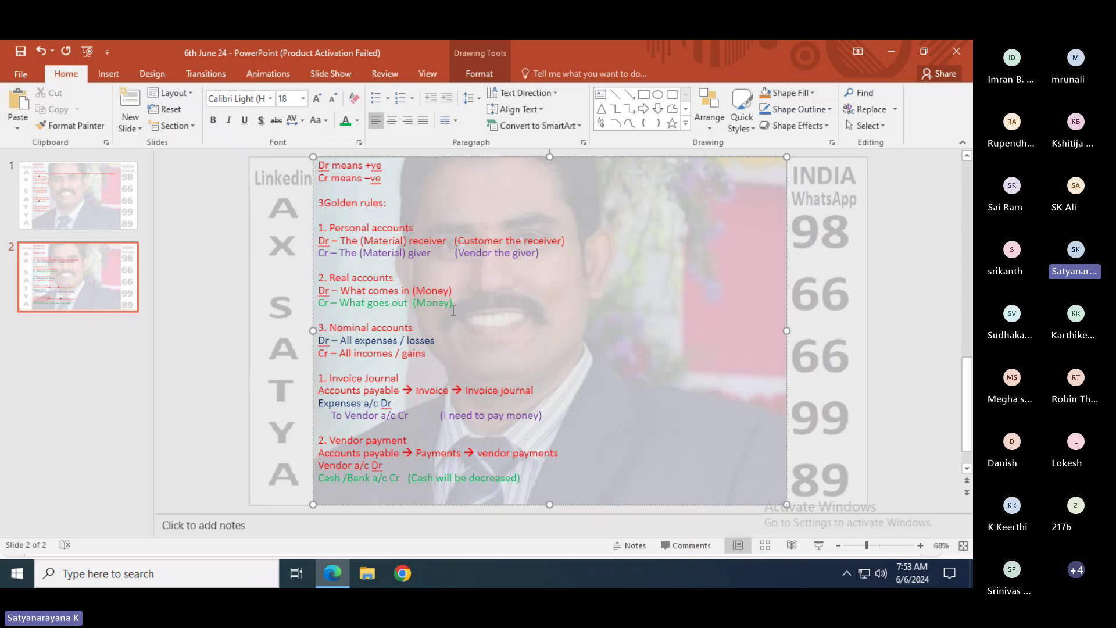
left_click_drag(453, 302, 319, 303)
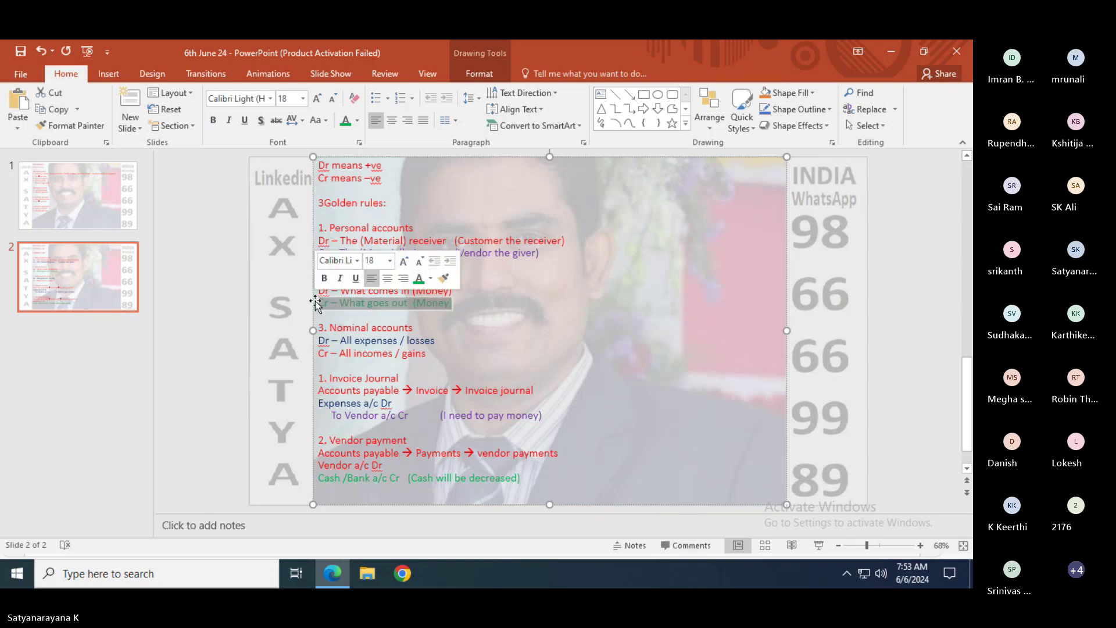
left_click_drag(529, 478, 319, 480)
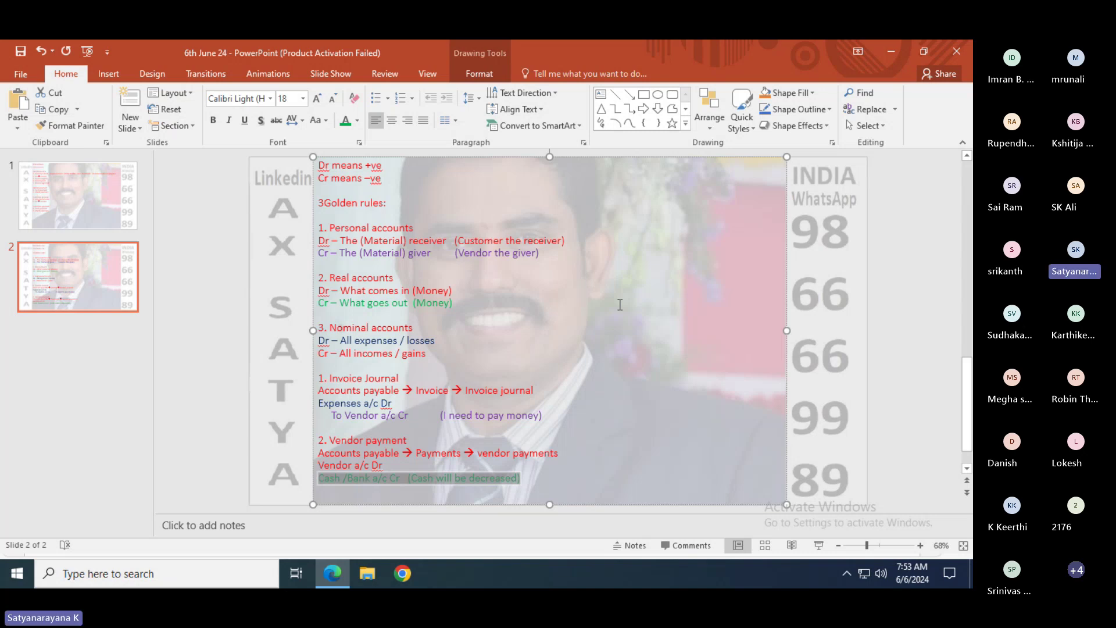
key("alt")
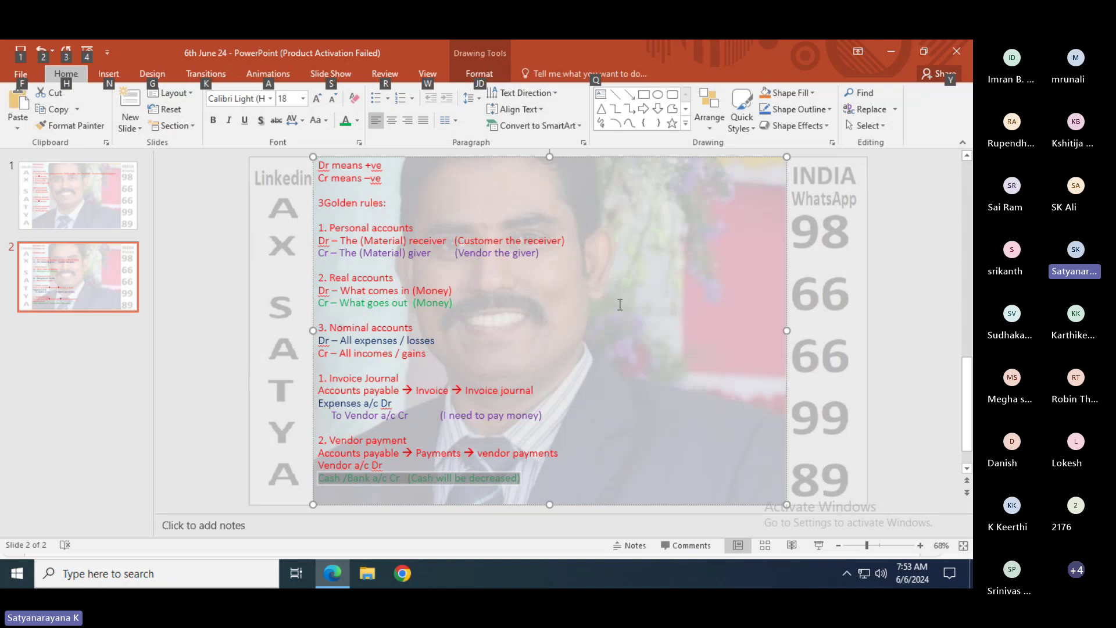
key("alt+Tab")
key("alt+Tab")
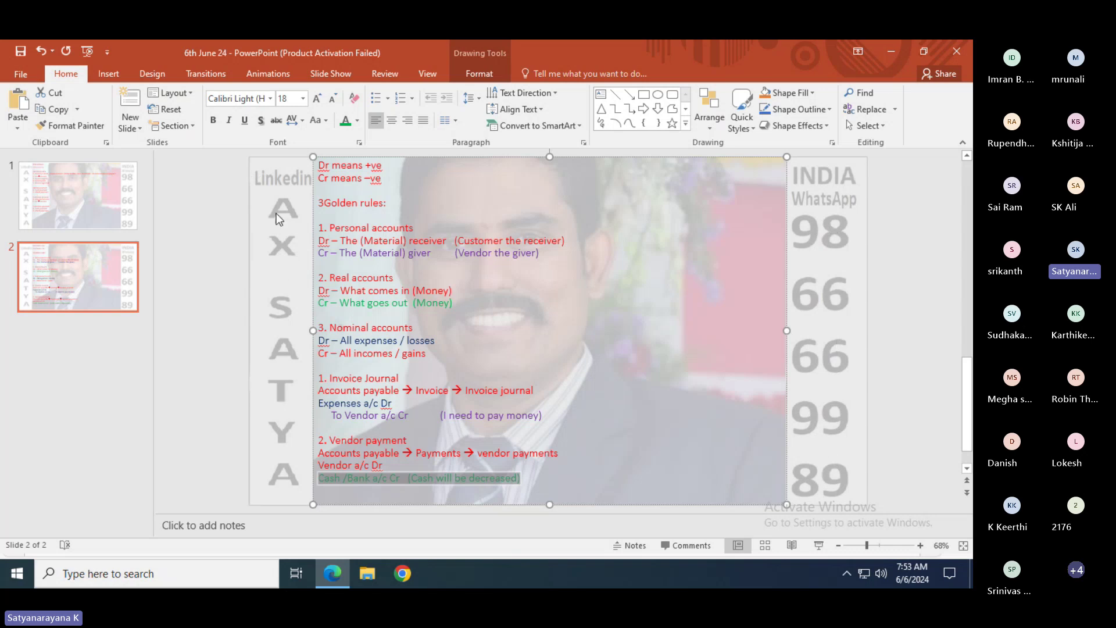
- Switch to YouTube in Chrome and rerun the search for the trainer's channel
key("alt+Tab")
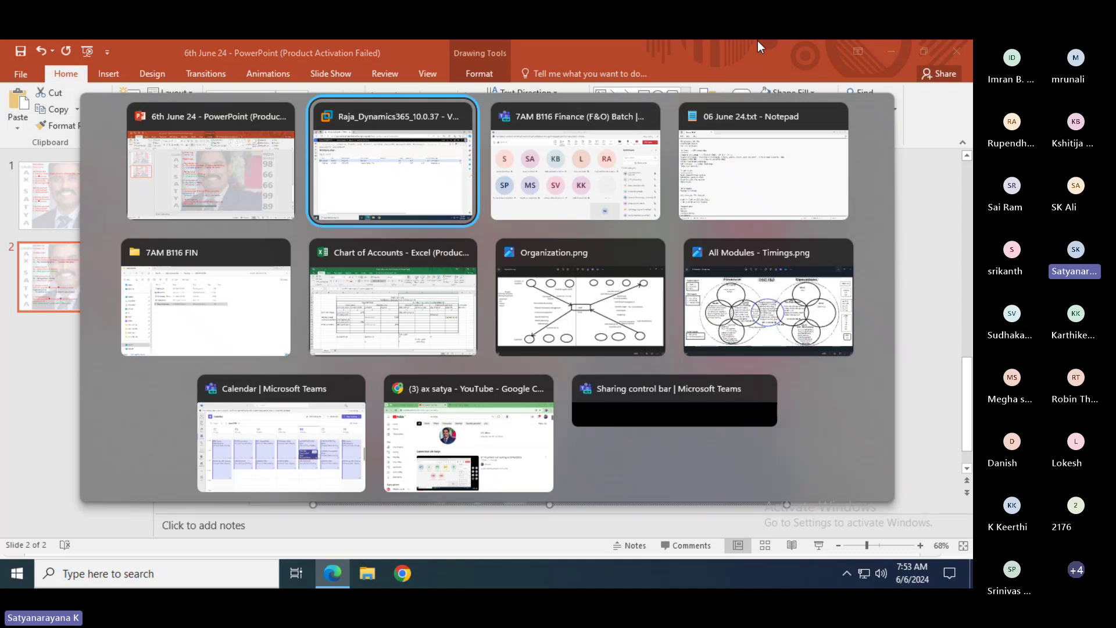
key("Tab")
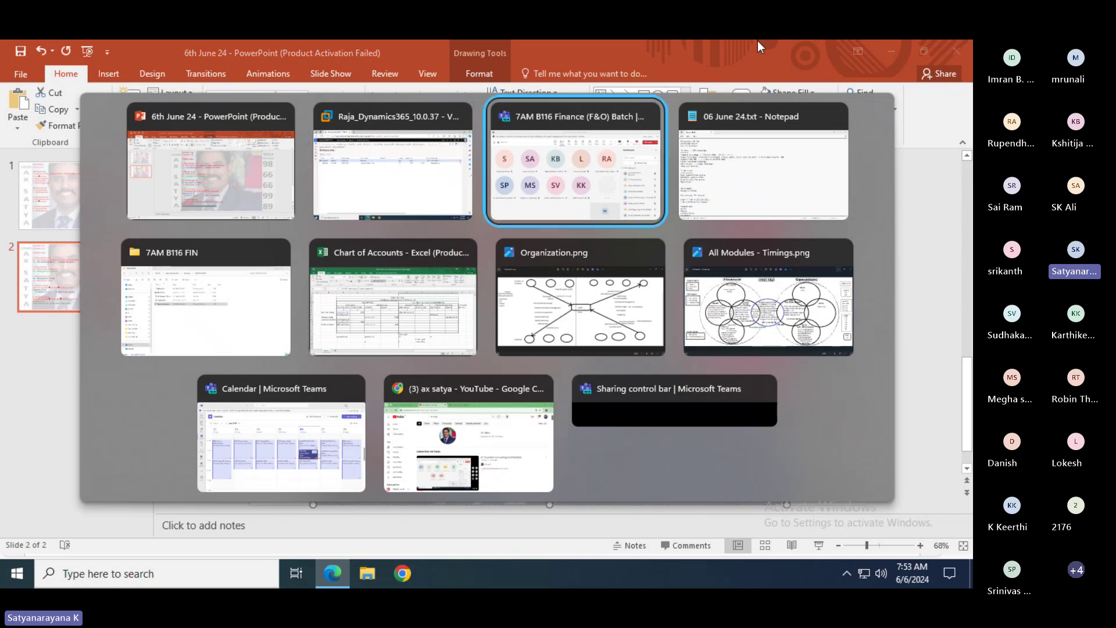
key("super")
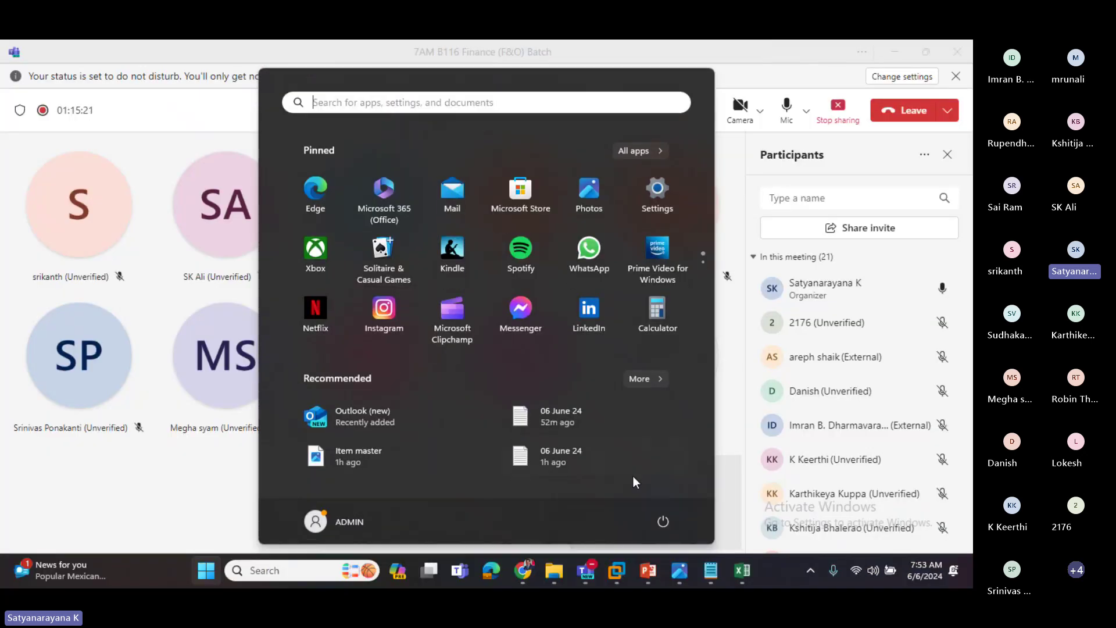
left_click(519, 577)
left_click(520, 582)
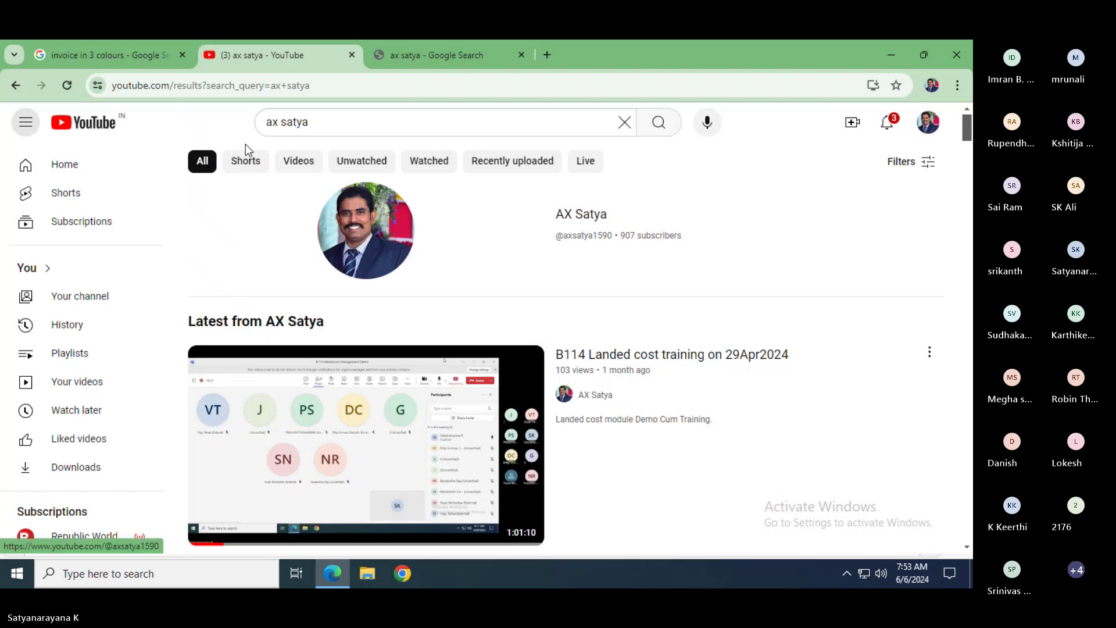
left_click(315, 128)
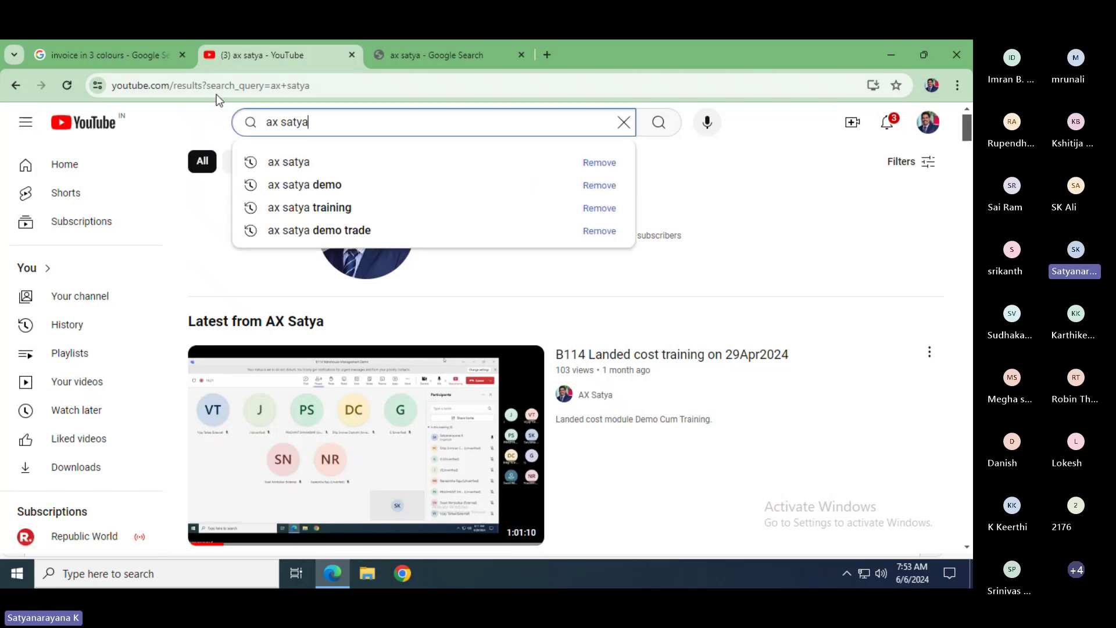
key("Return")
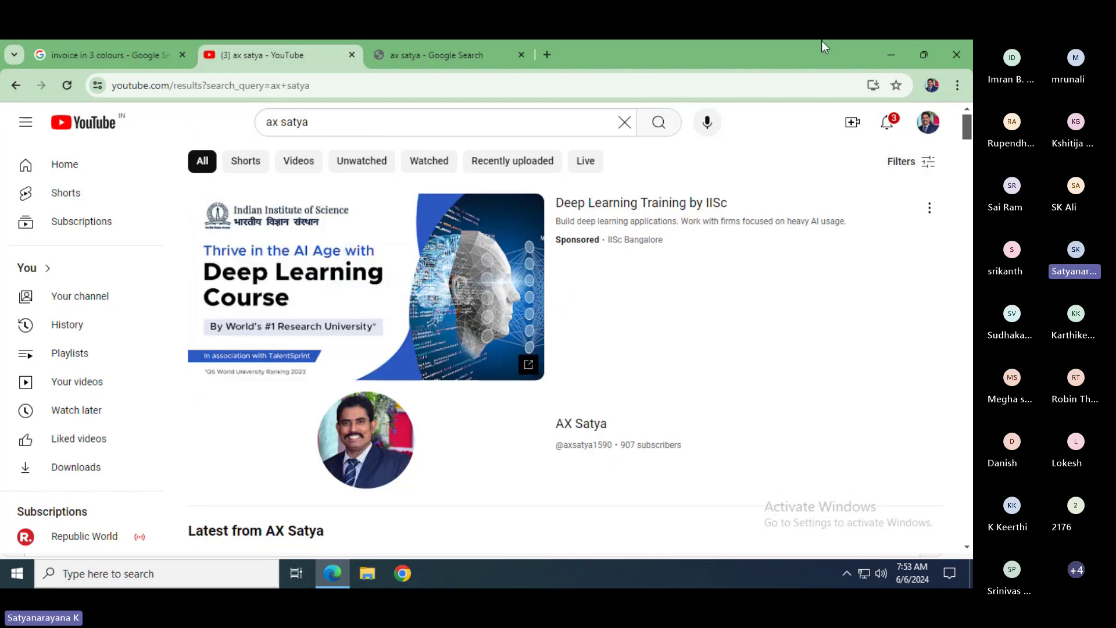
- Switch to the 06 June 24.txt notes in Notepad and highlight the line "6th June 24, 7th June 24"
key("alt+Tab")
key("alt+Tab")
key("alt+Tab")
key("alt+Tab")
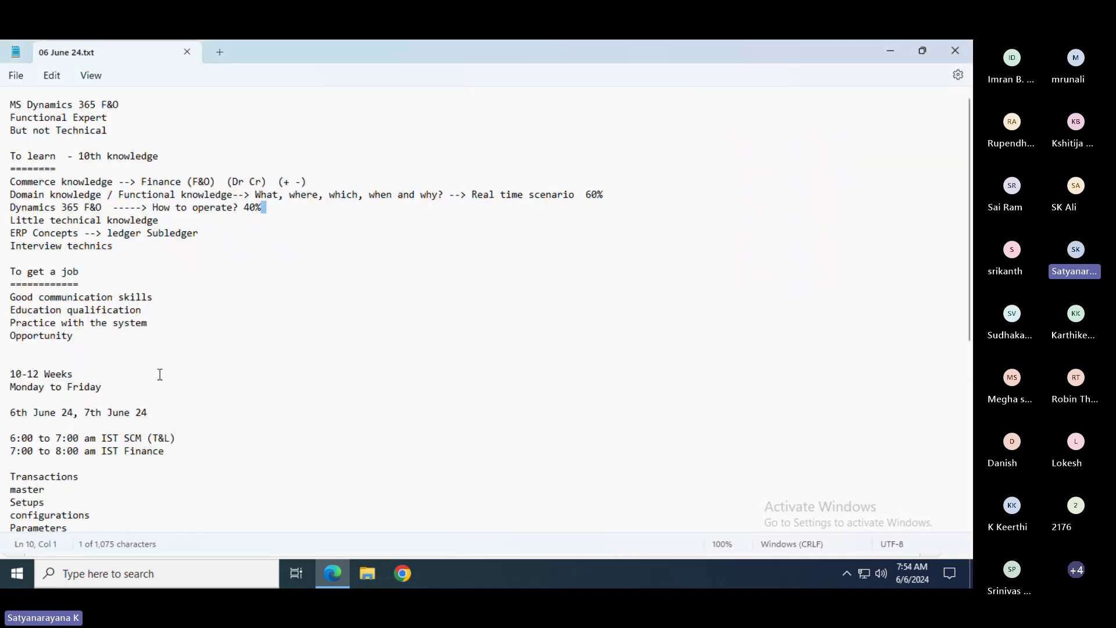
left_click_drag(150, 412, 8, 415)
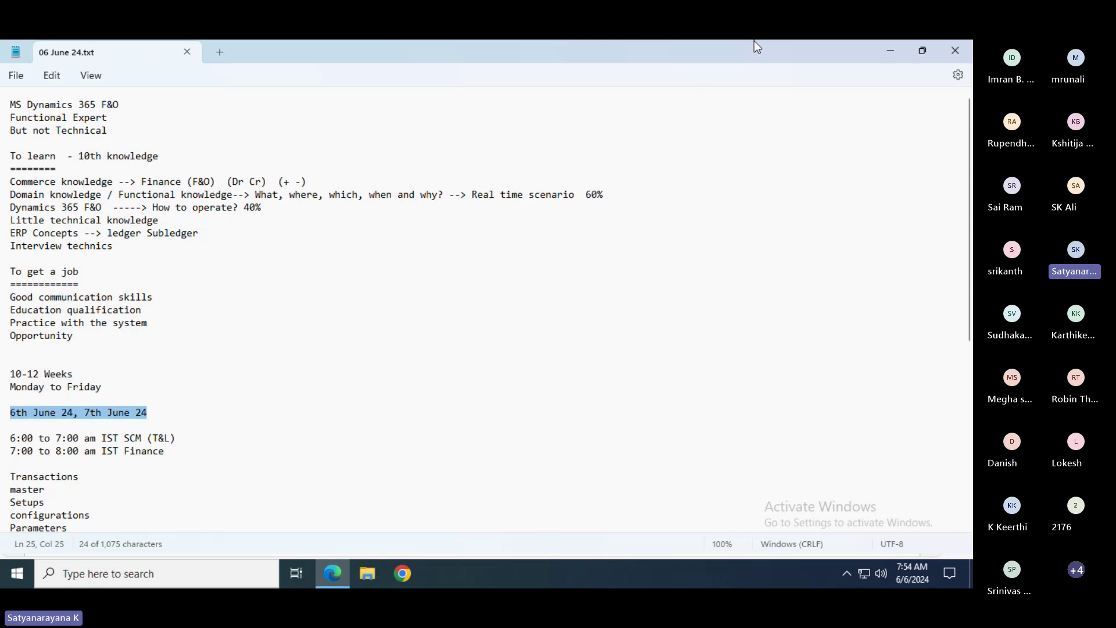
- Switch to the 7AM B116 Finance (F&O) Batch meeting in Teams and look through its participant list
key("alt+Tab")
key("alt+Tab")
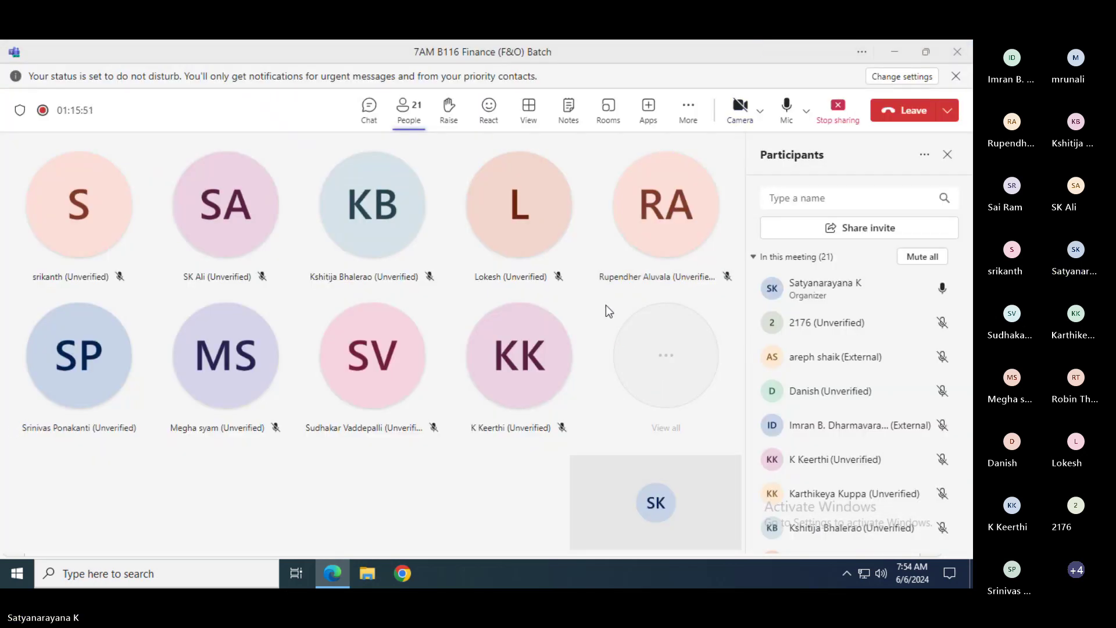
scroll(859, 395, "down", 3)
scroll(859, 396, "down", 1)
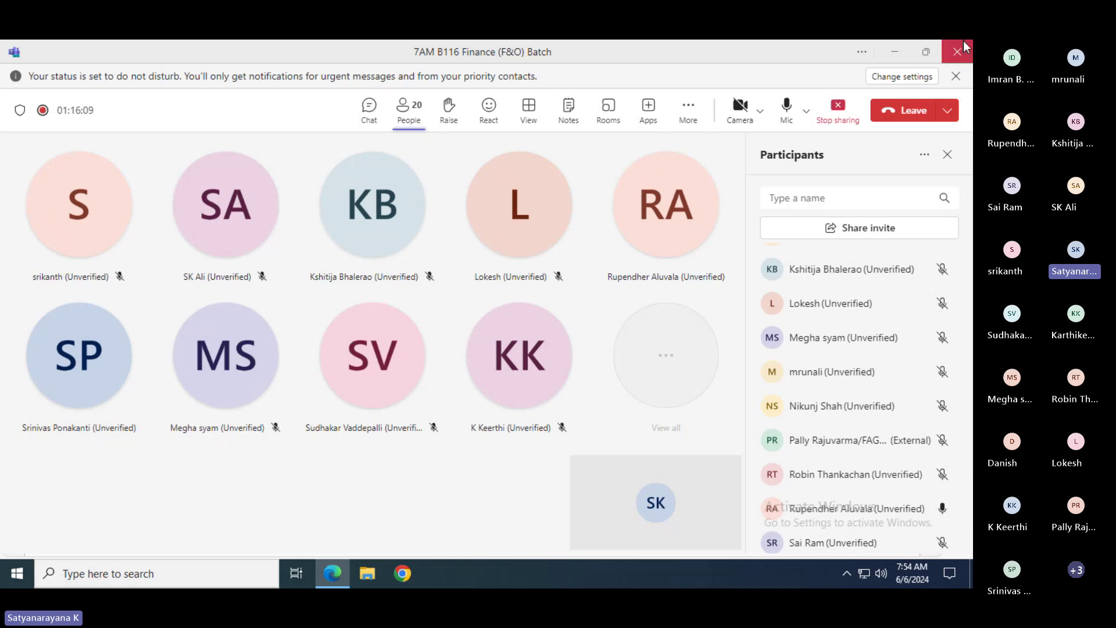
- Show the 7AM B116 FIN training folder in File Explorer, then return to the Teams meeting
key("alt+Tab")
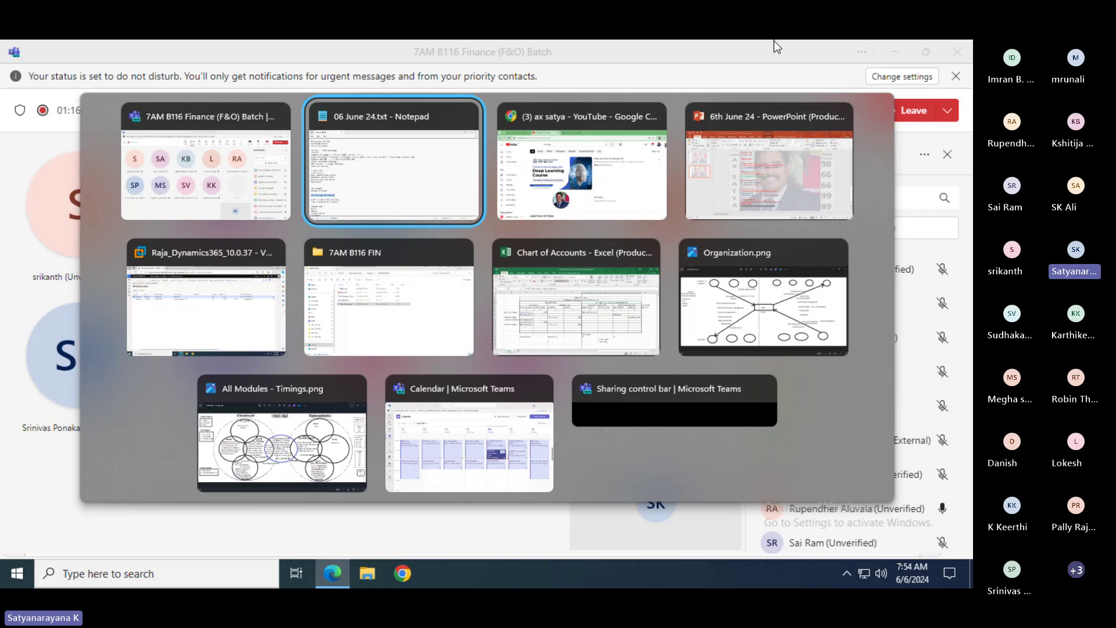
key("Tab")
key("Tab")
key("Tab")
key("Tab")
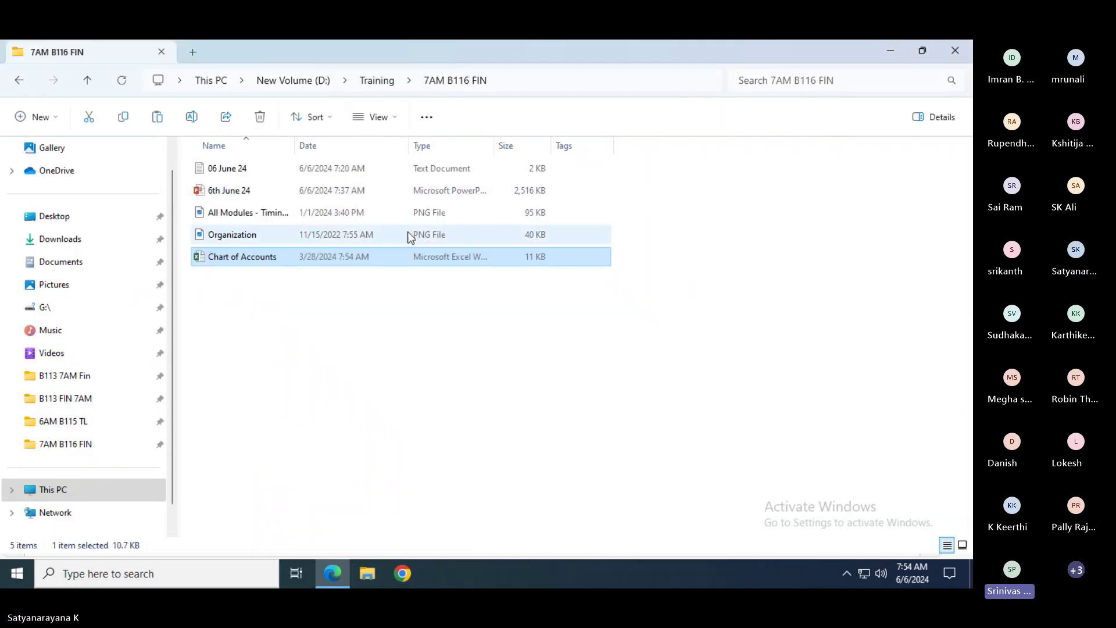
key("alt+Tab")
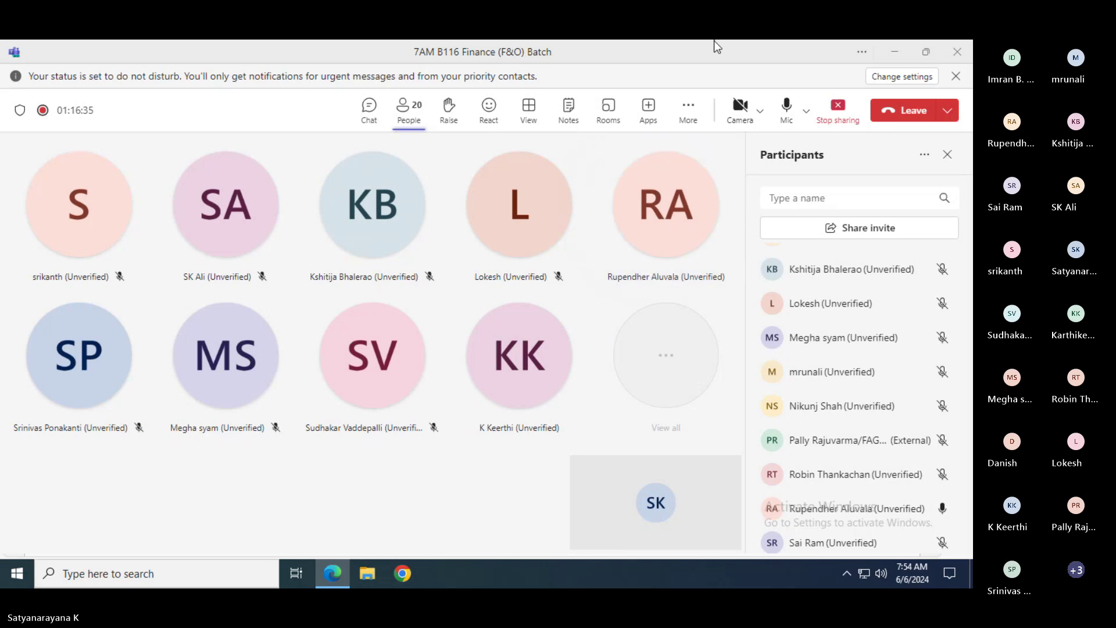
- Switch to Dynamics 365 in the virtual machine and open the Accounts payable Invoice journal page
key("alt+Tab")
key("alt+Tab")
key("alt+Tab")
key("alt+Tab")
key("alt+Tab")
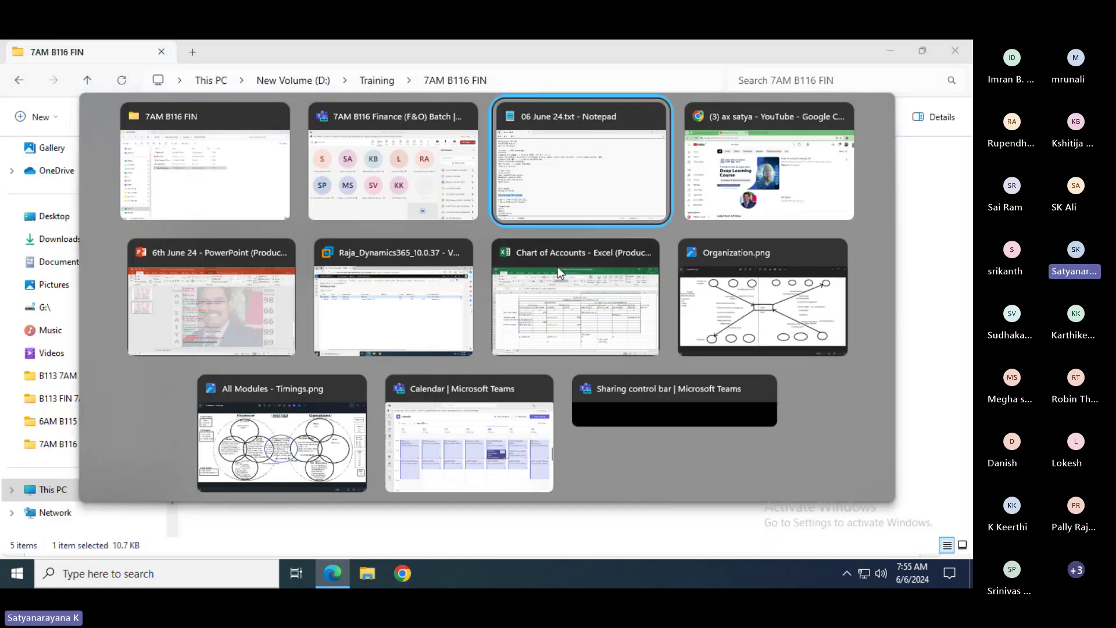
key("alt+Tab")
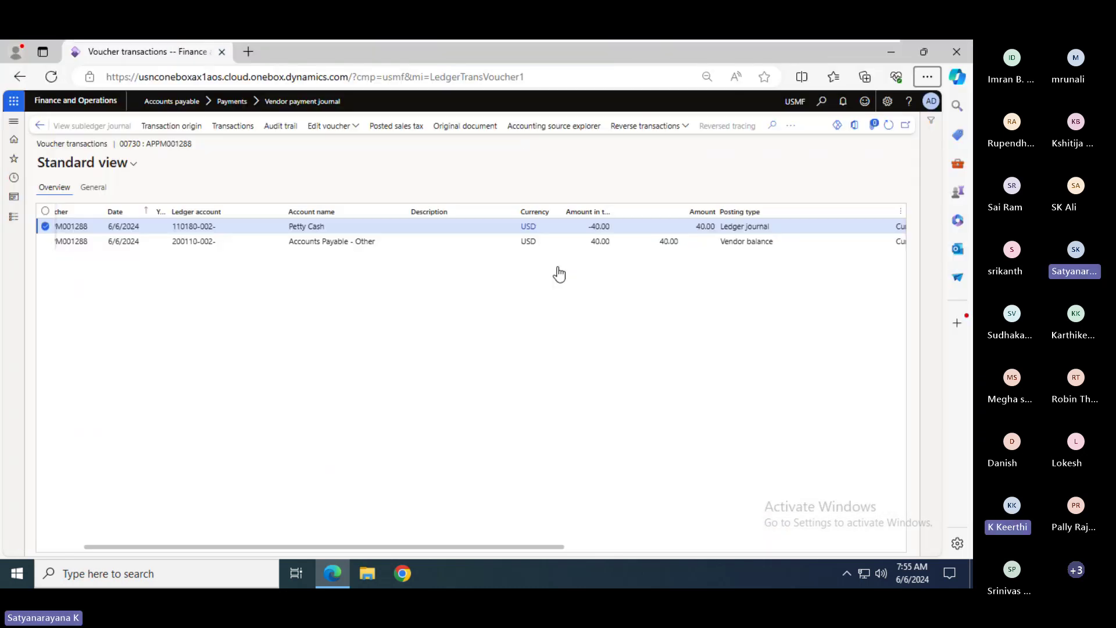
left_click(14, 216)
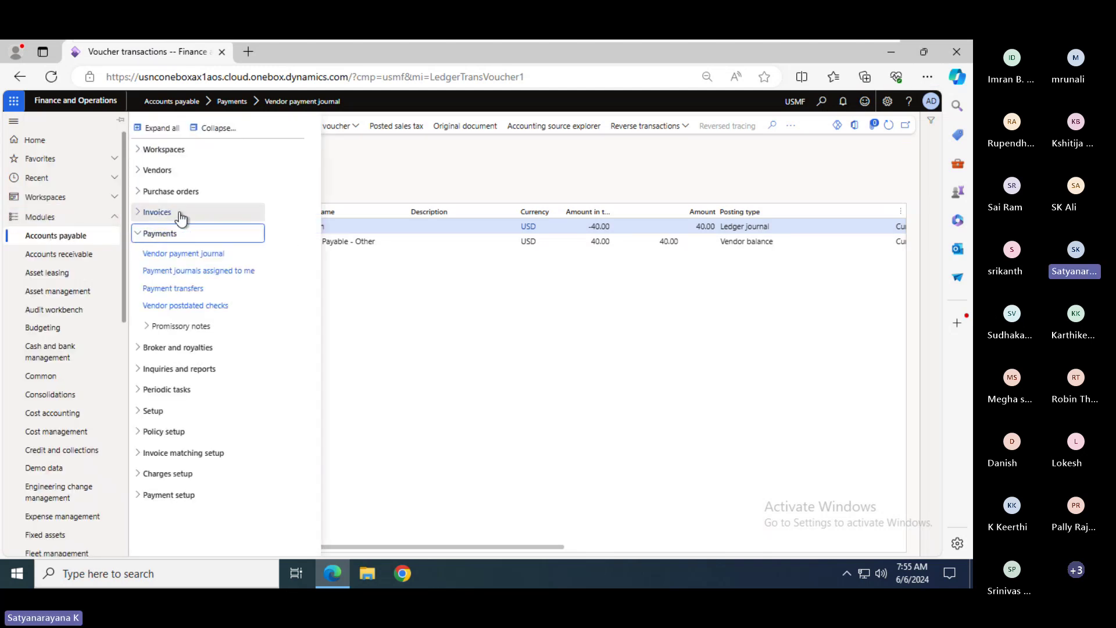
left_click(168, 215)
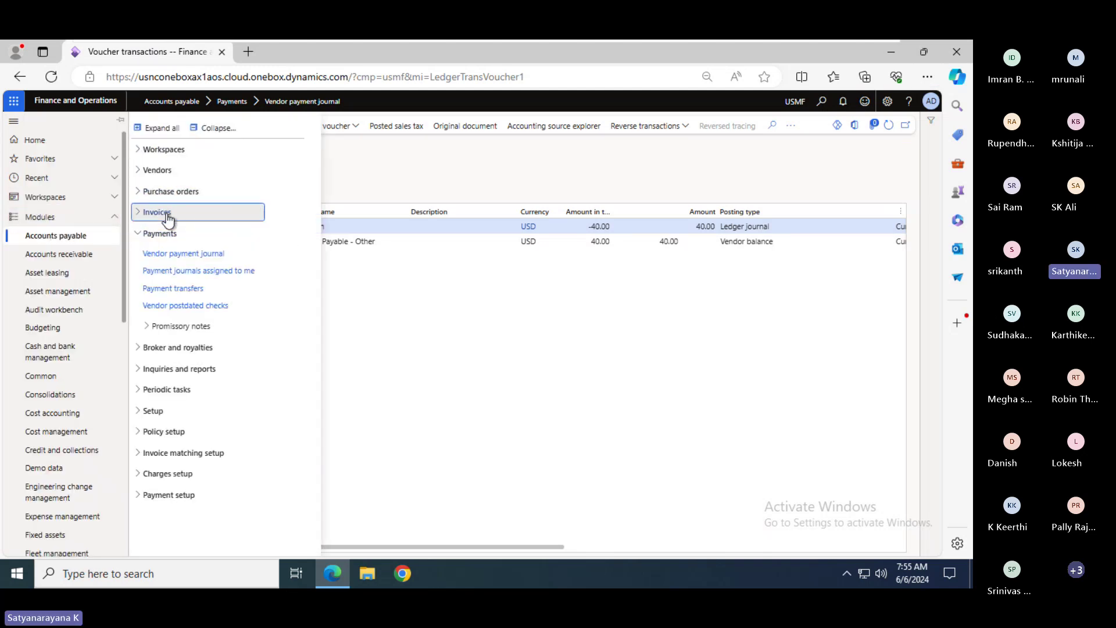
left_click(179, 281)
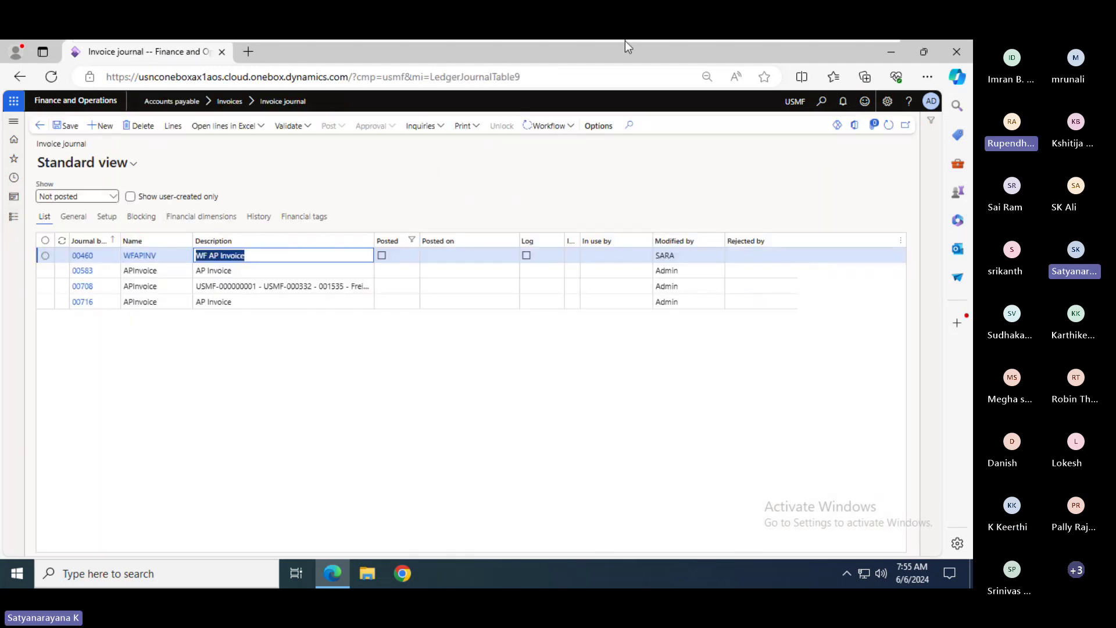
- Switch to the 6th June 24 presentation in PowerPoint and highlight "PO → invoice" under Vendor invoice on the first slide
mouse_move(626, 41)
key("alt+Tab")
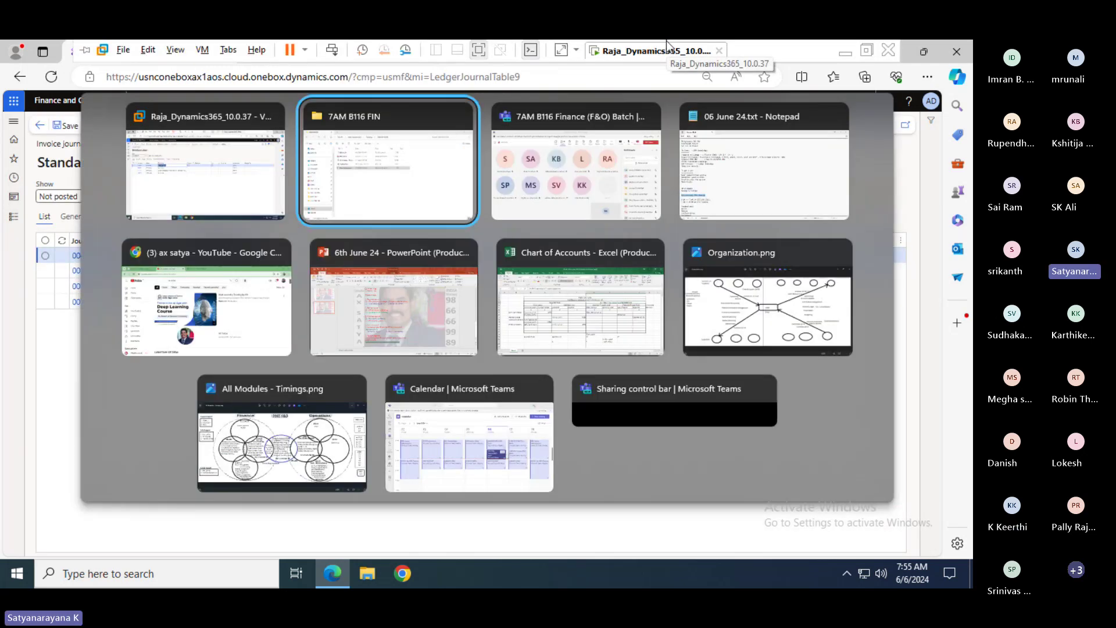
key("alt+Tab")
key("alt+Tab")
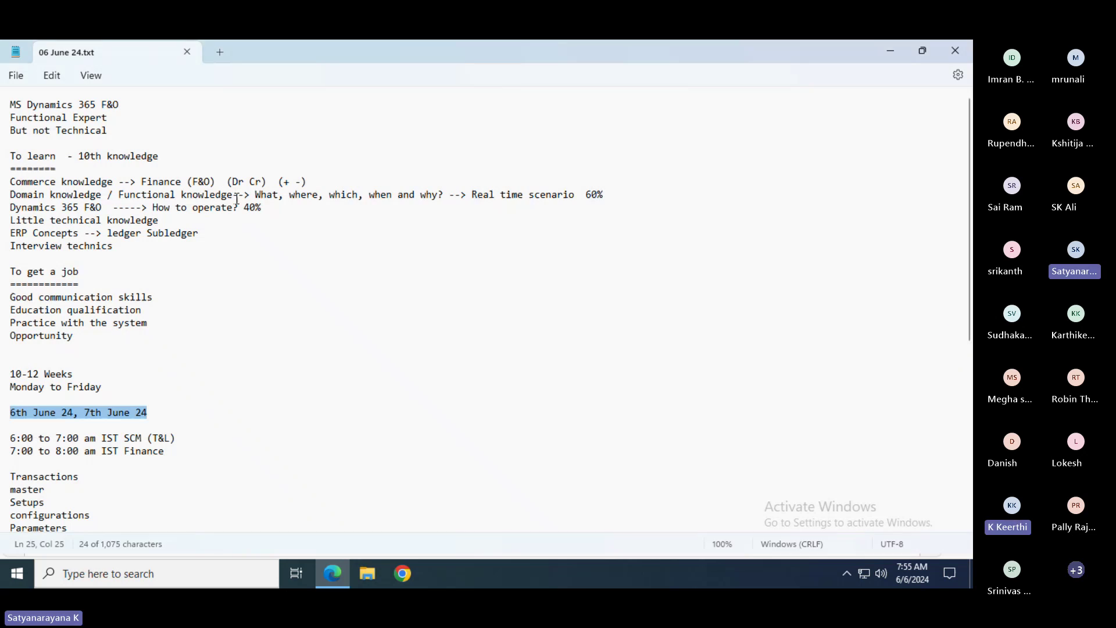
key("alt+Tab")
key("alt+Tab")
key("alt+Tab")
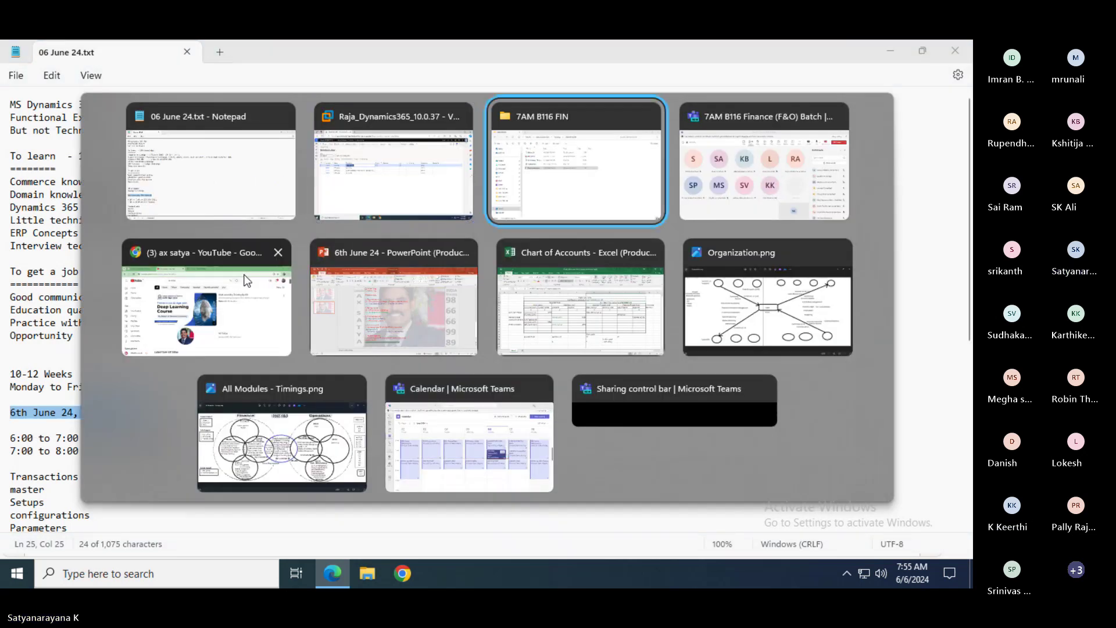
key("alt+Tab")
key("alt+Tab")
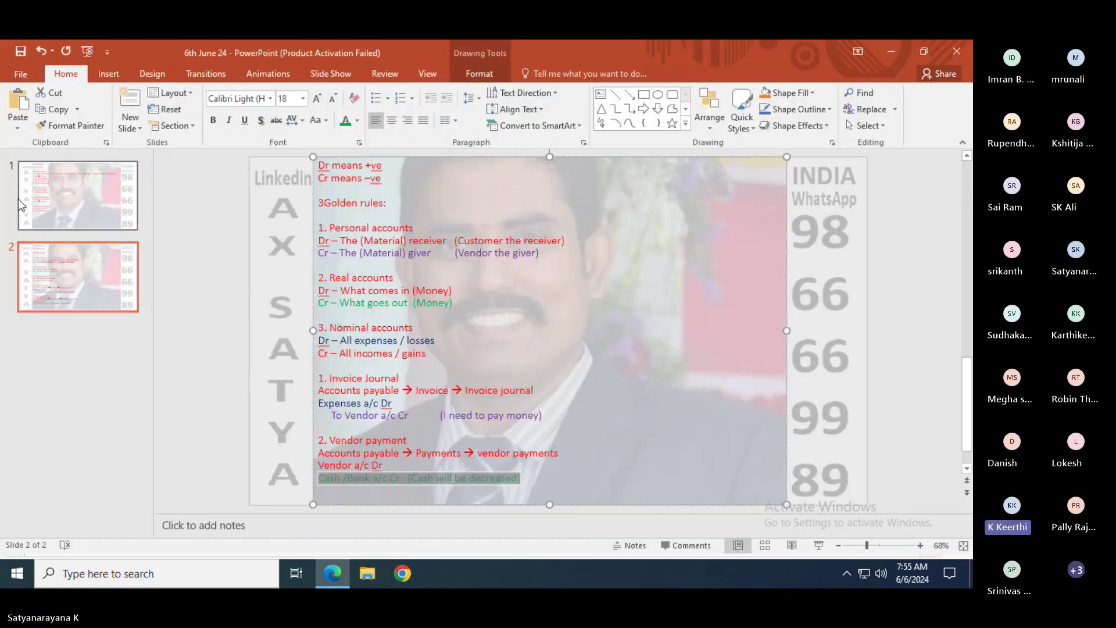
left_click(22, 203)
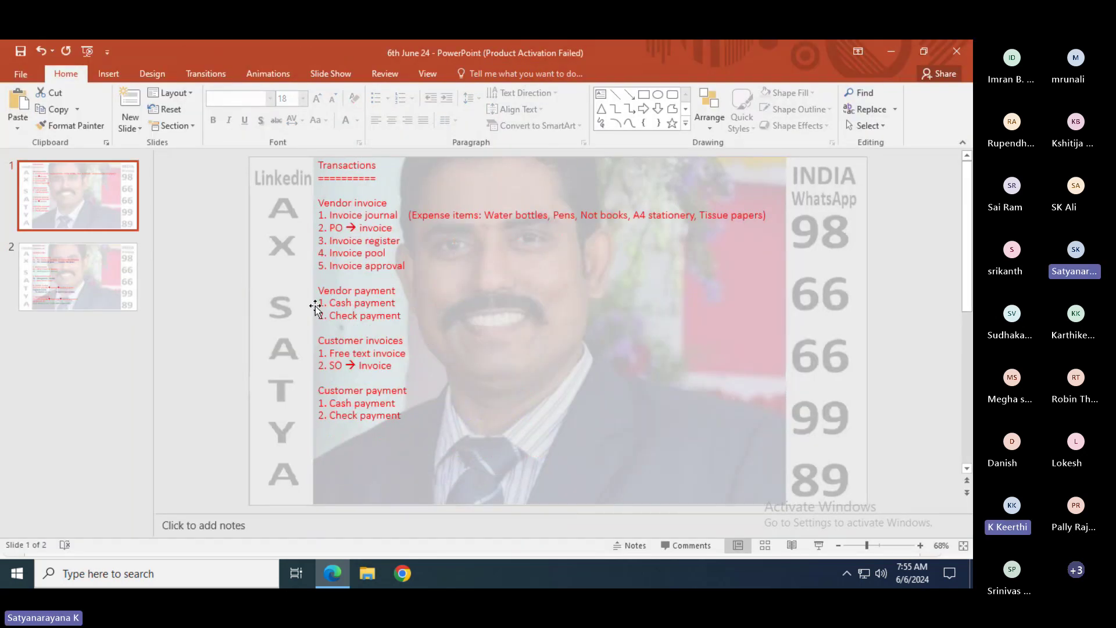
left_click(397, 228)
left_click_drag(398, 228, 315, 228)
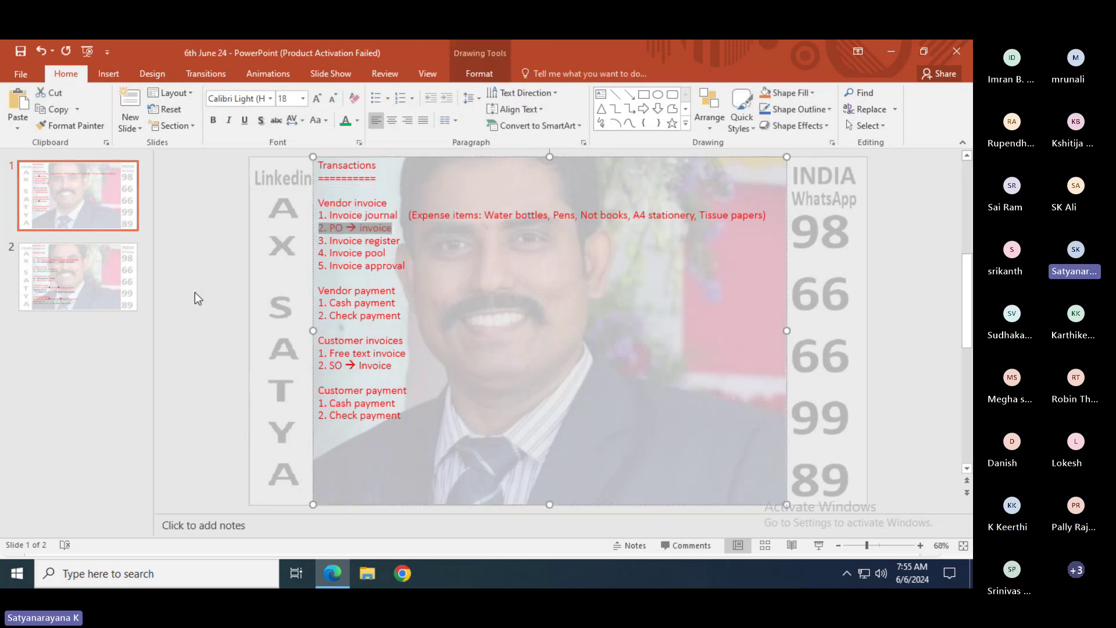
- Highlight the Invoice Journal entry on the second slide, starting from its vendor credit line
left_click(85, 278)
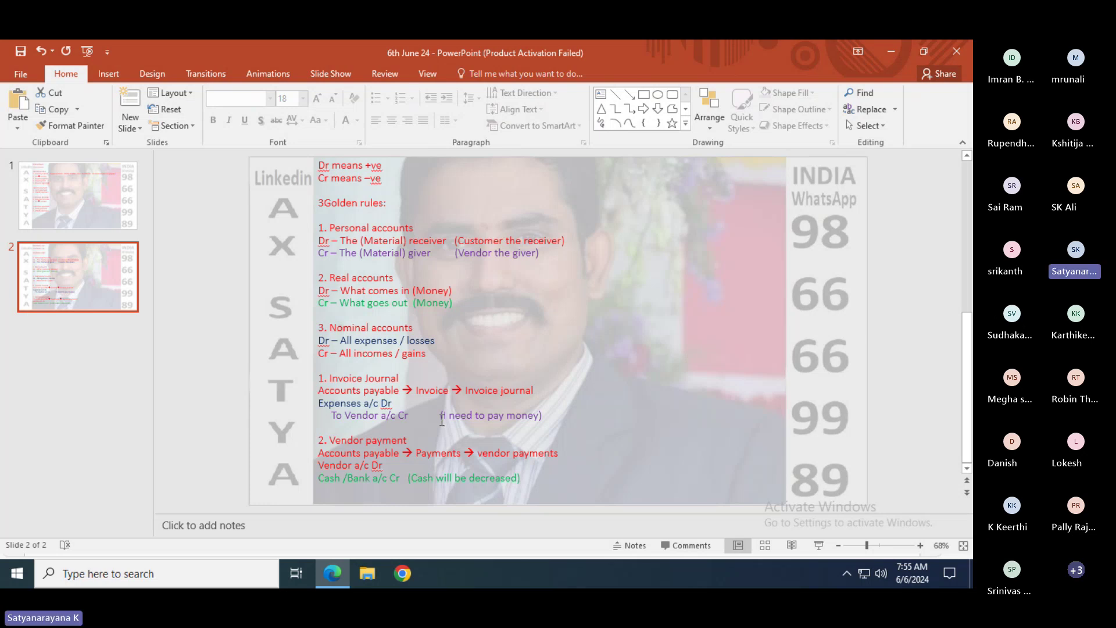
left_click(548, 414)
key("ctrl+shift+Up")
key("ctrl+shift+Up")
key("ctrl+shift+Up")
key("ctrl+shift+Up")
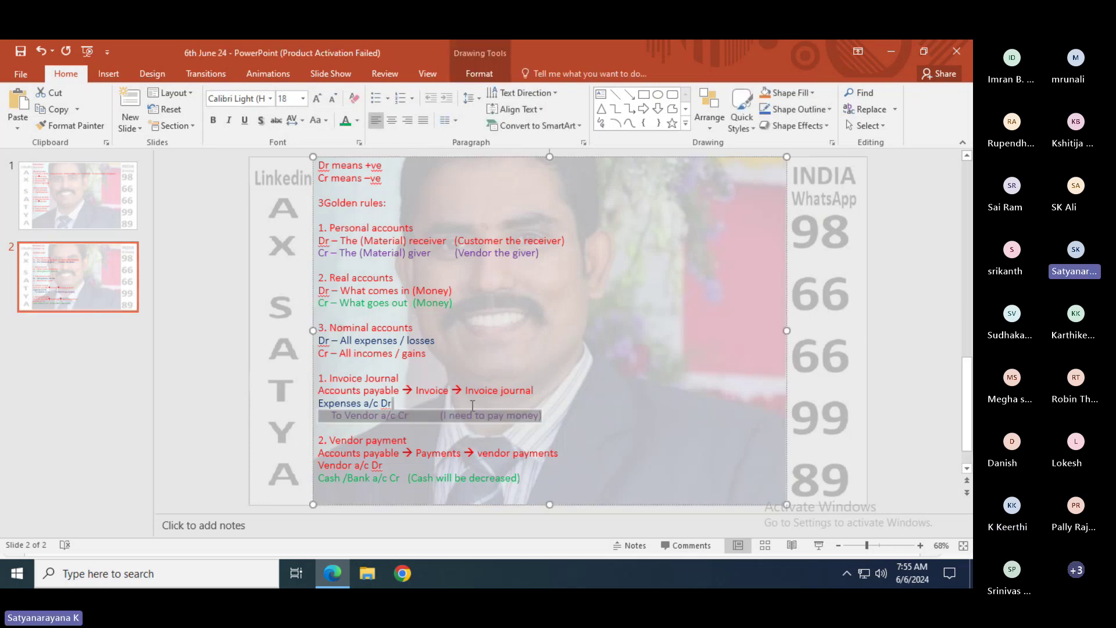